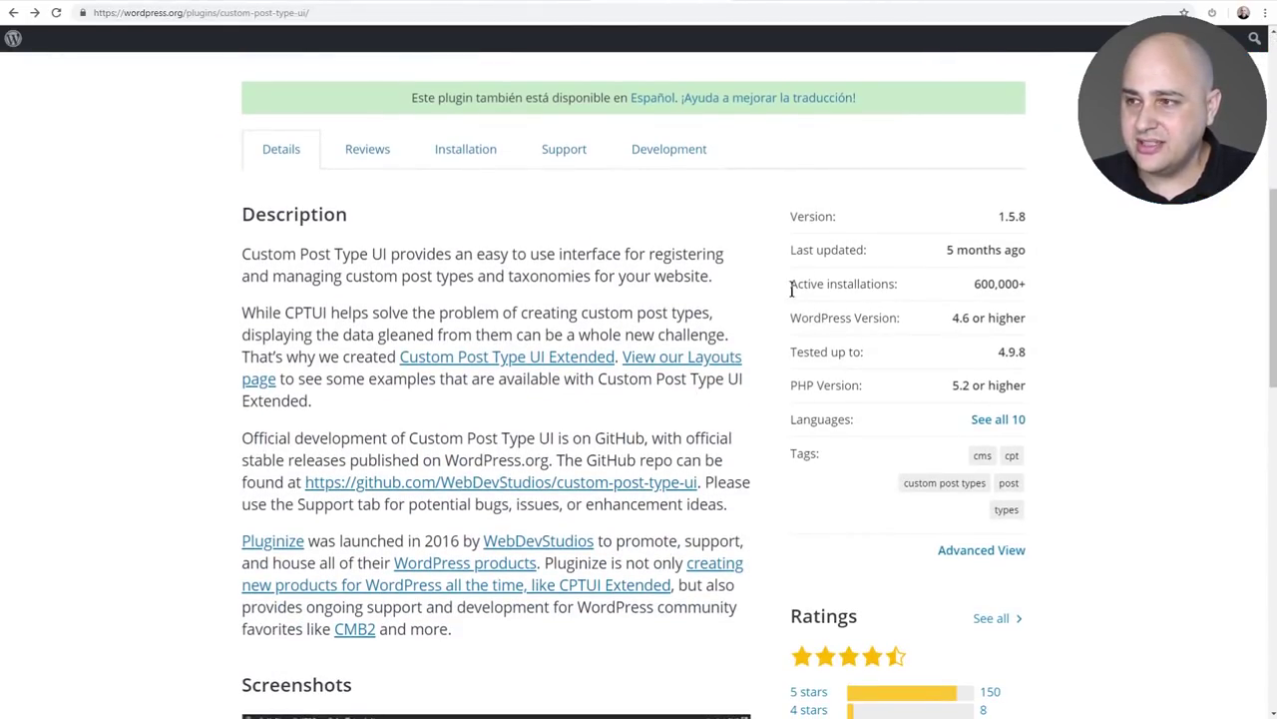
Step: Look over the Elementor Theme Builder page, the WordPress dashboard and the demo site's homepage
left_click(789, 2)
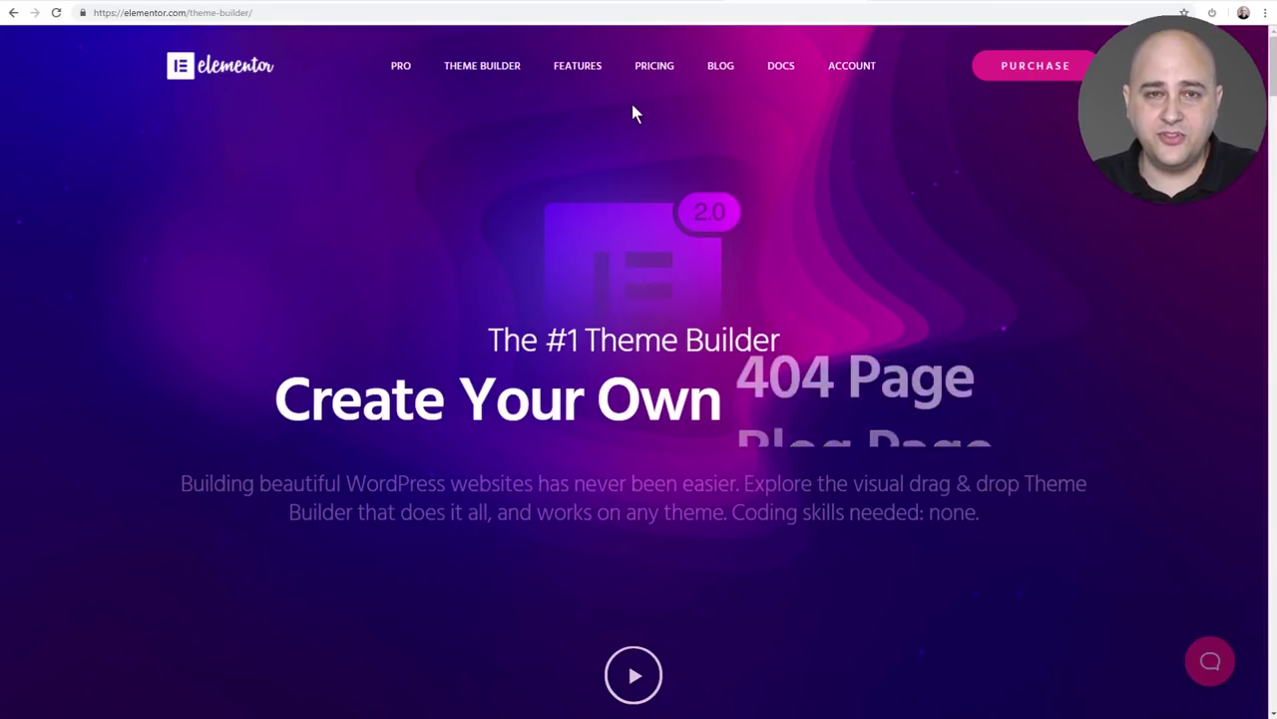
left_click(926, 4)
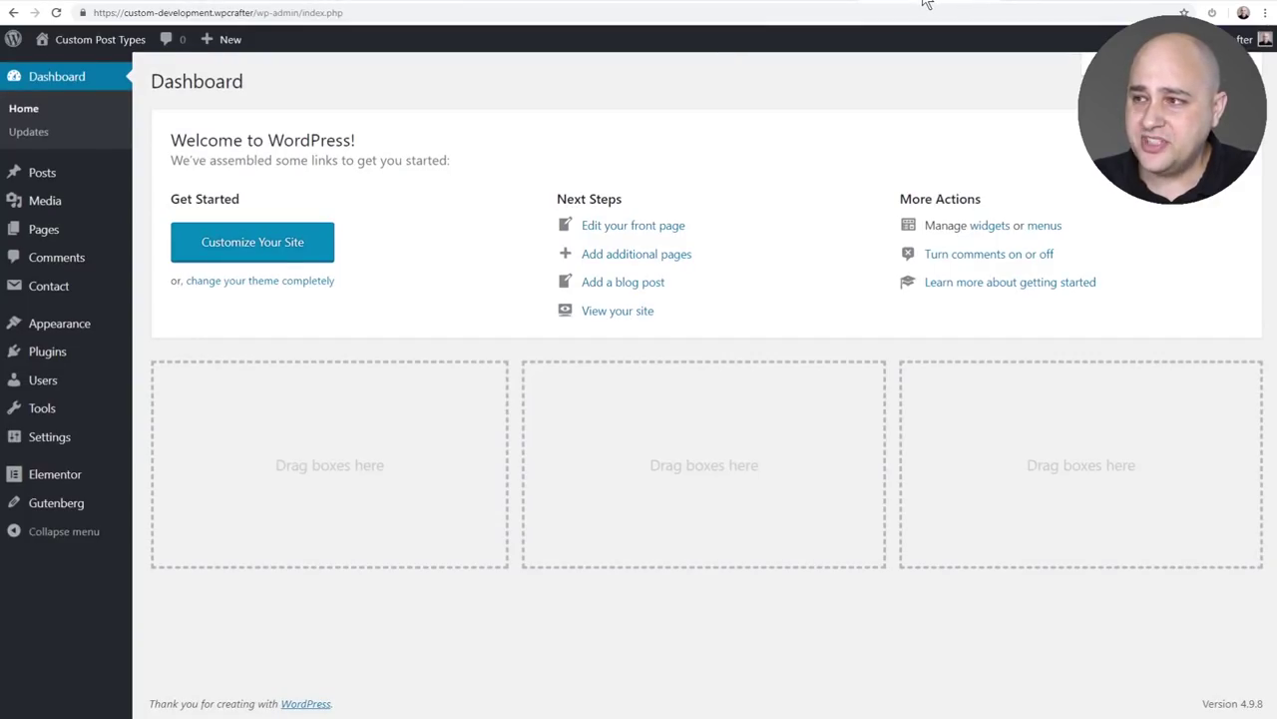
left_click(1064, 3)
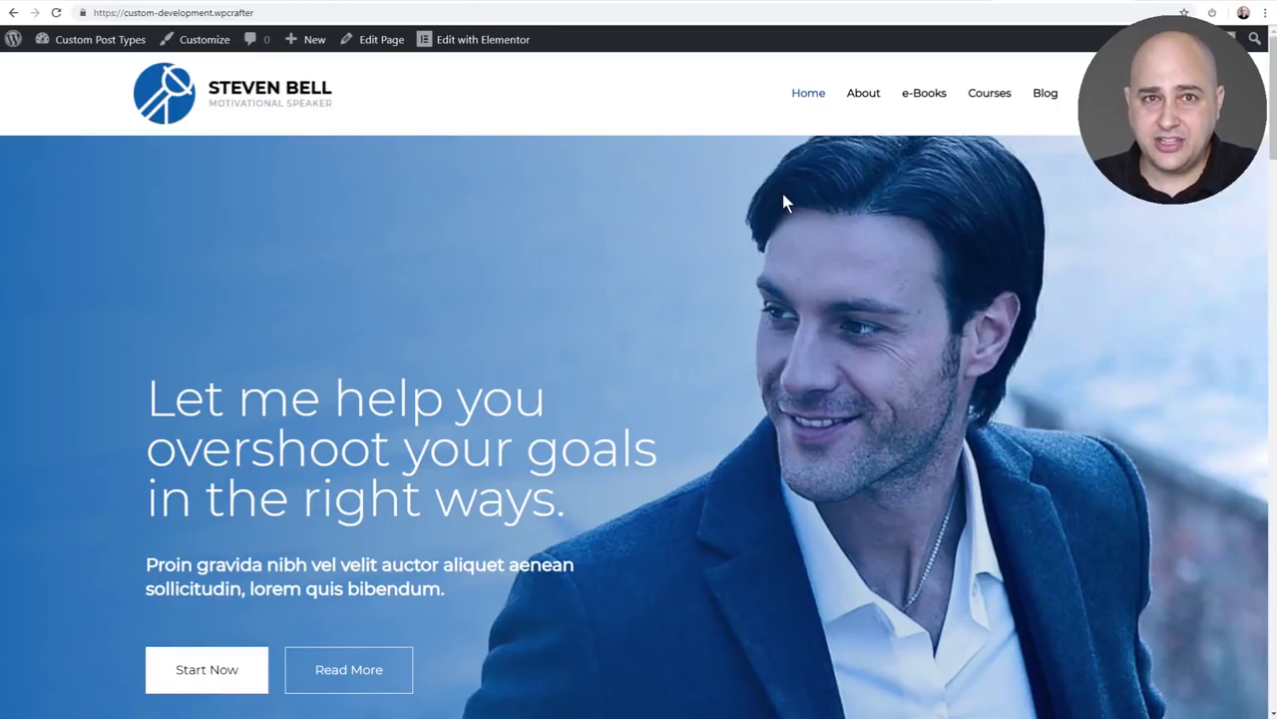
Step: From the WordPress dashboard, search the plugin directory for "advanced custom fields", then install and activate the Advanced Custom Fields plugin
left_click(923, 4)
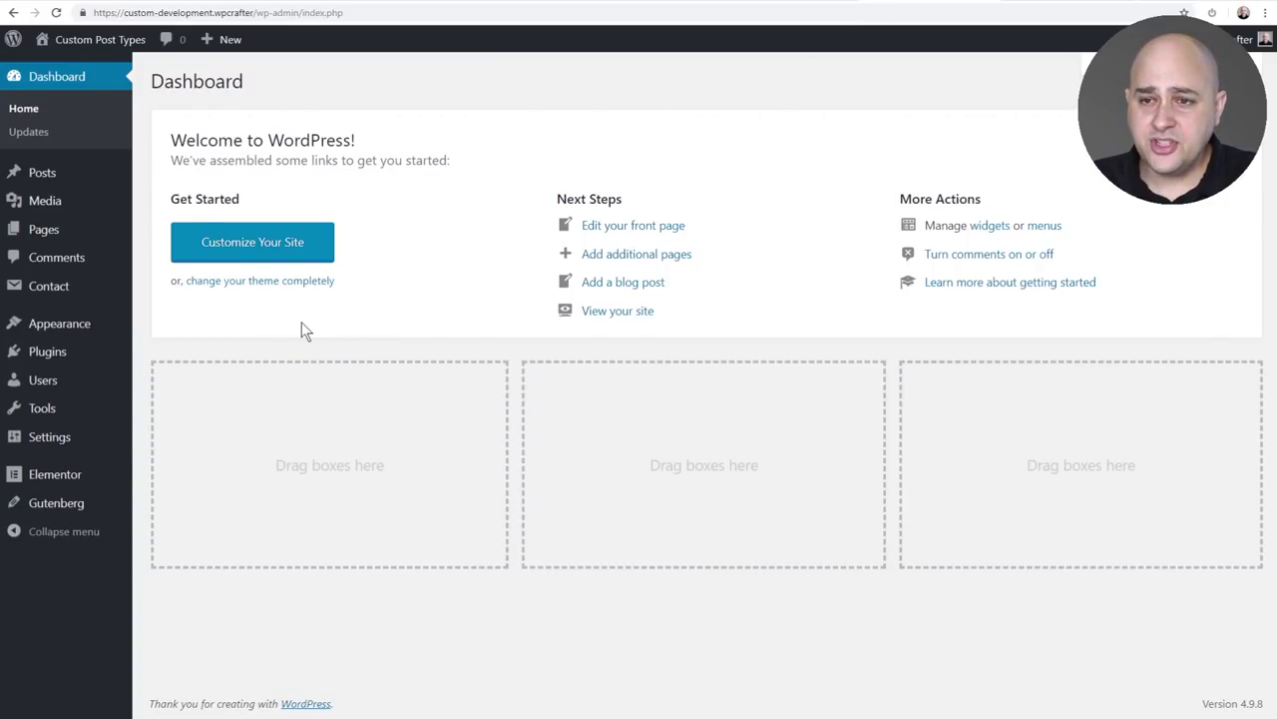
mouse_move(94, 349)
left_click(170, 378)
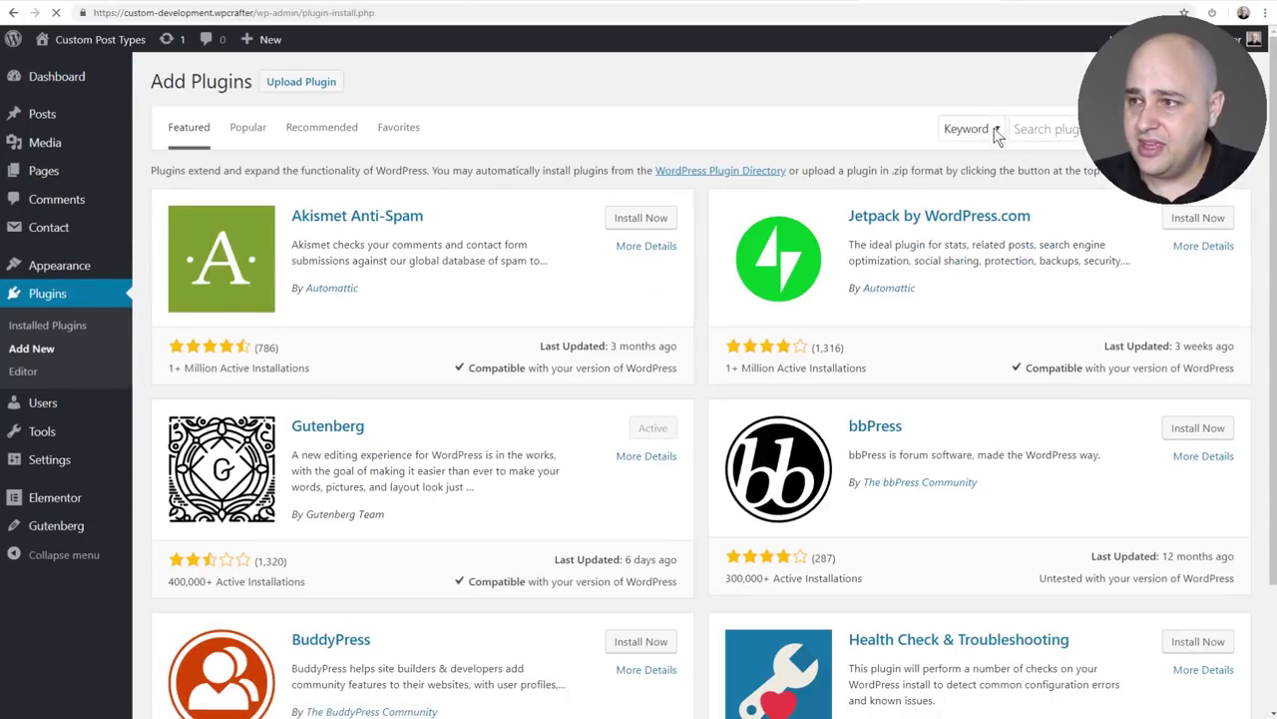
left_click(1055, 121)
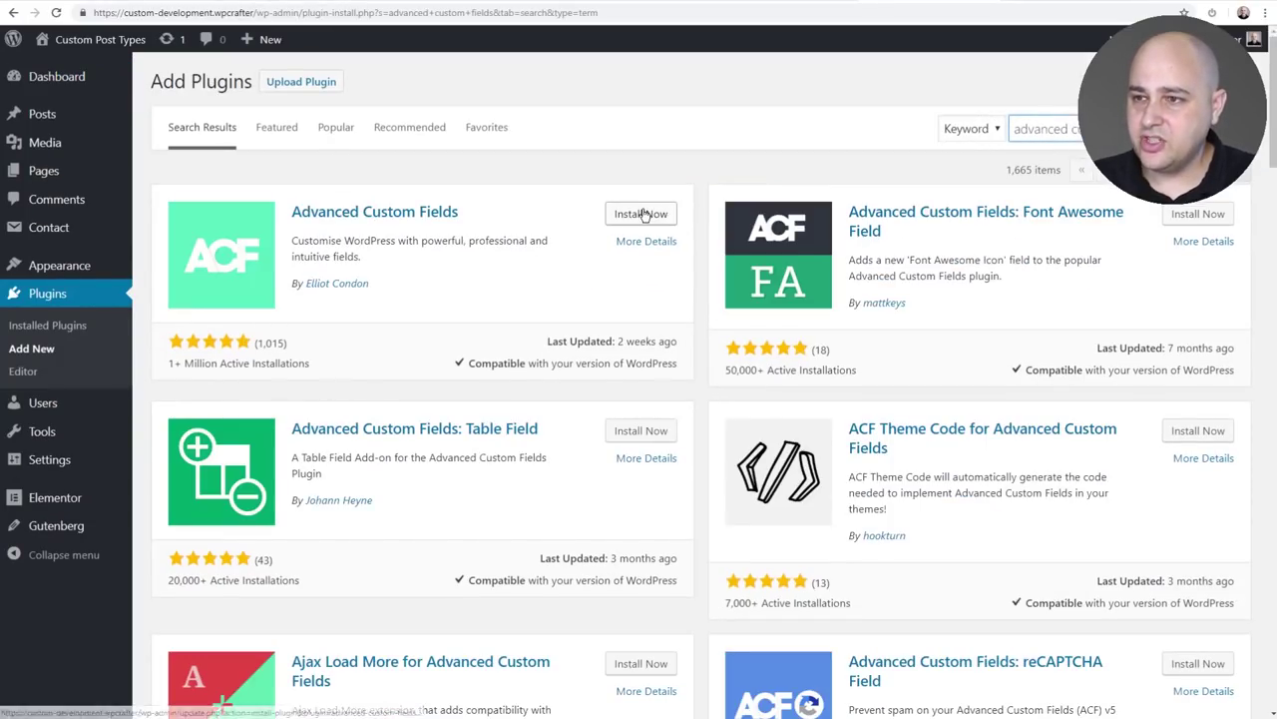
left_click(644, 214)
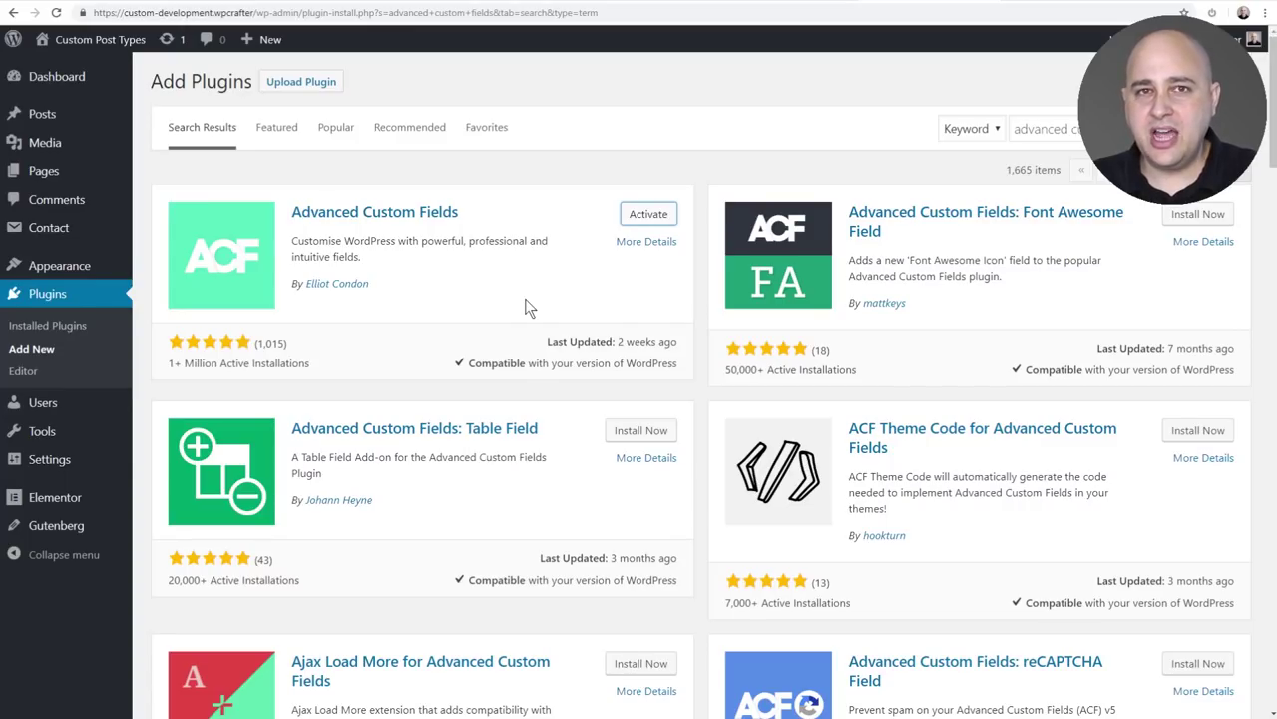
left_click(631, 219)
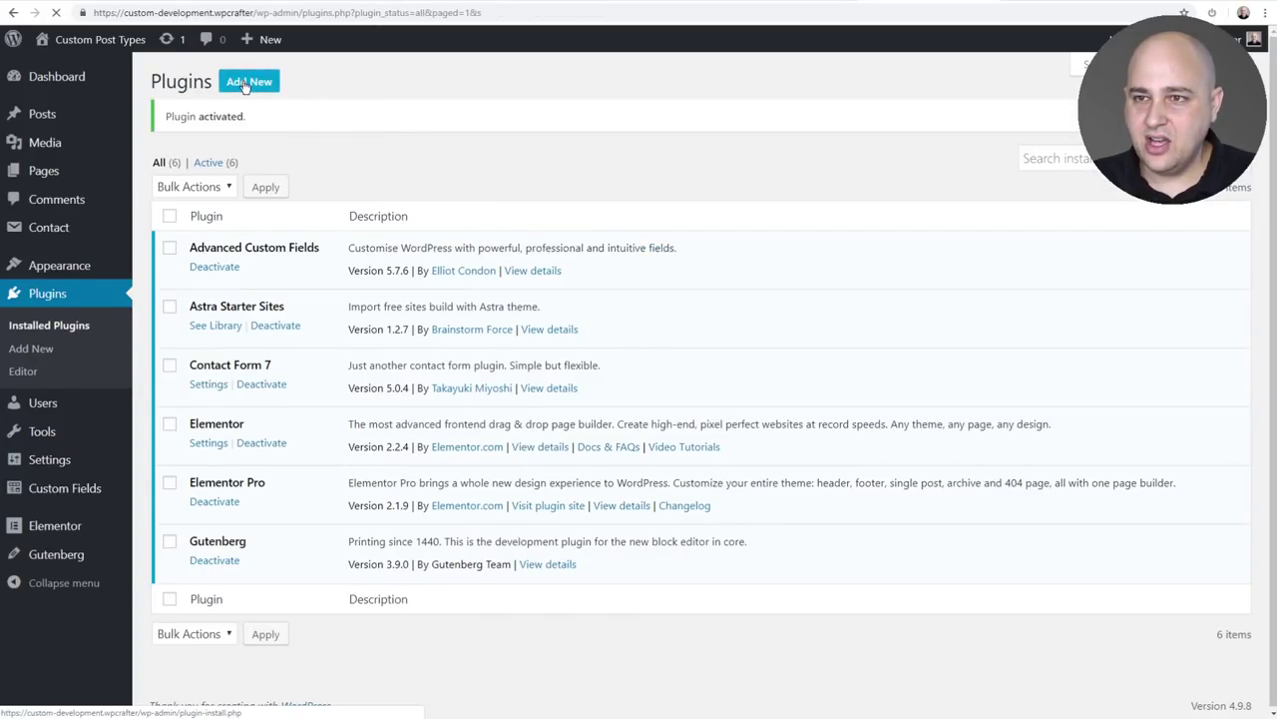
Step: Search for "cpt ui" among the available plugins, then install and activate Custom Post Type UI
left_click(248, 82)
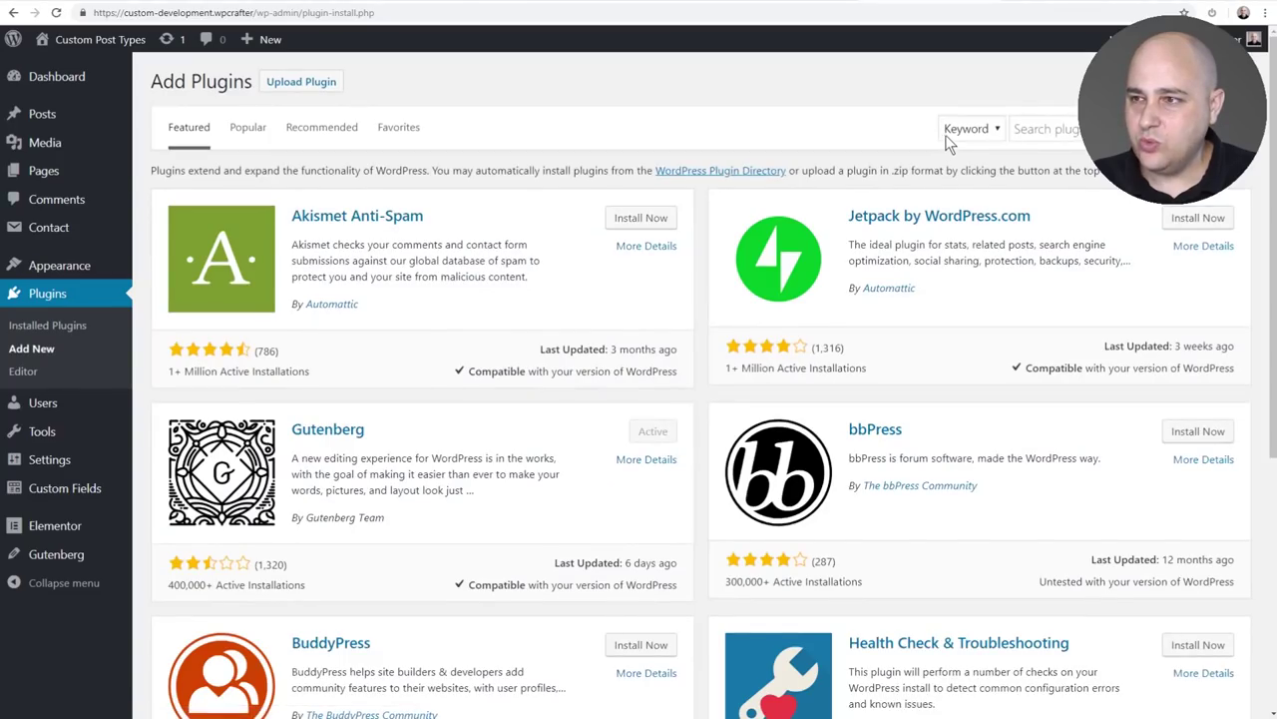
left_click(1054, 126)
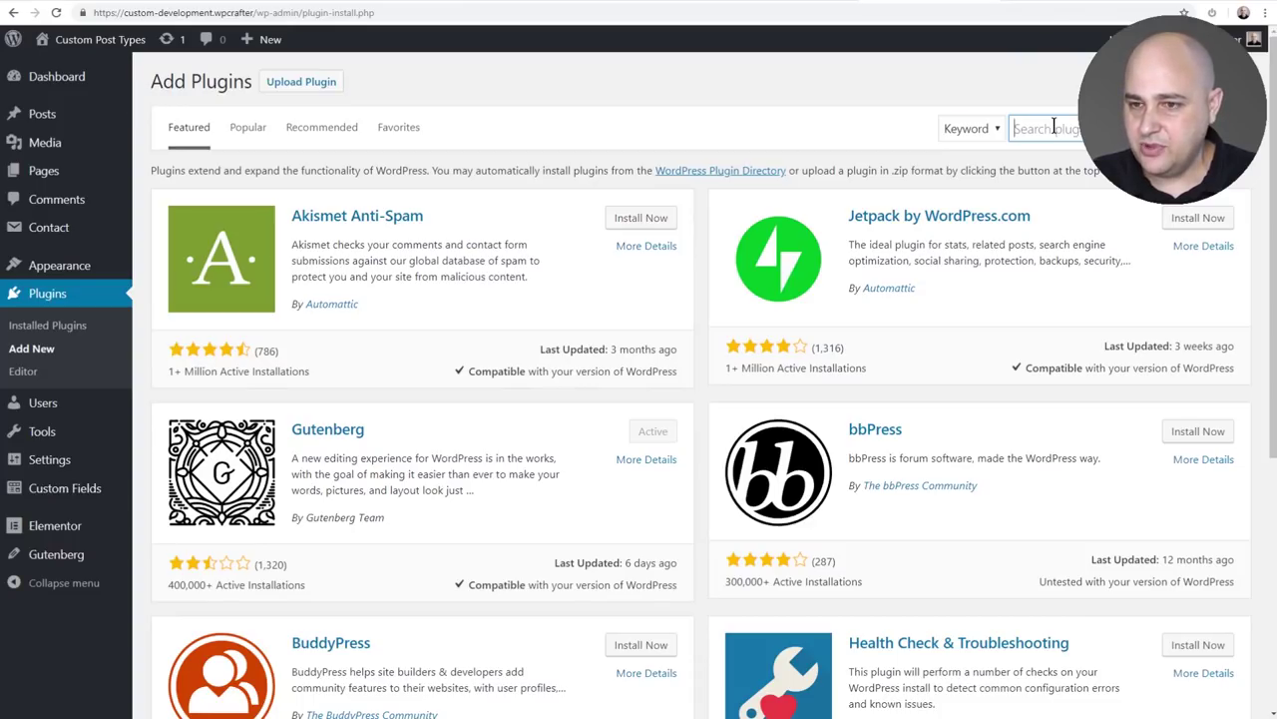
type("cpt ui")
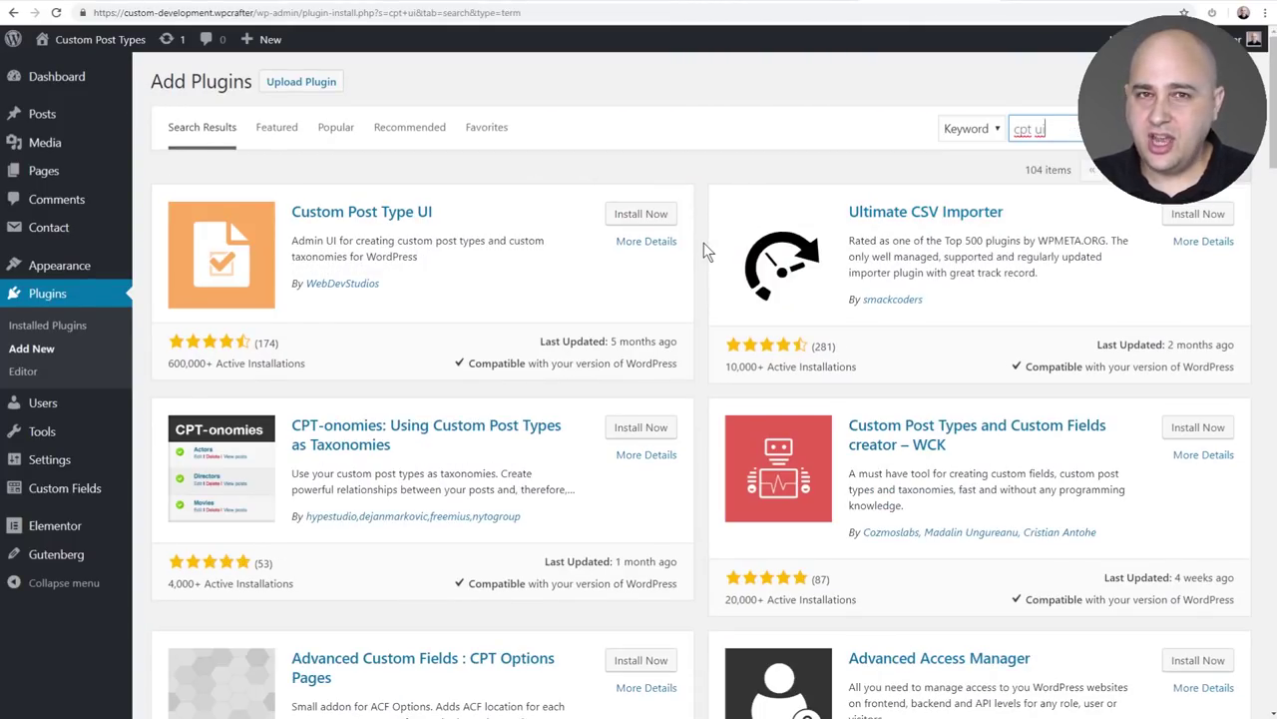
left_click(650, 212)
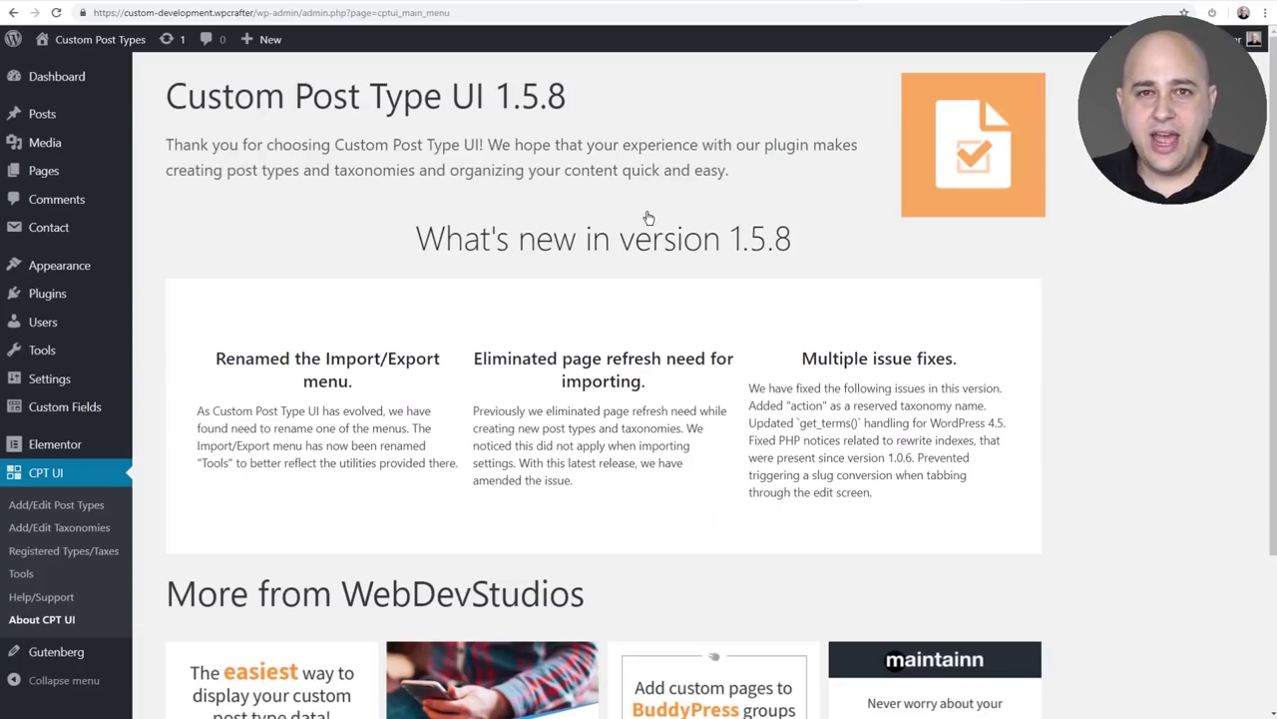
Step: Start a new custom post type in CPT UI with slug "portfolio", plural label "Portfolio" and singular label "Project"
scroll(365, 362, "down", 3)
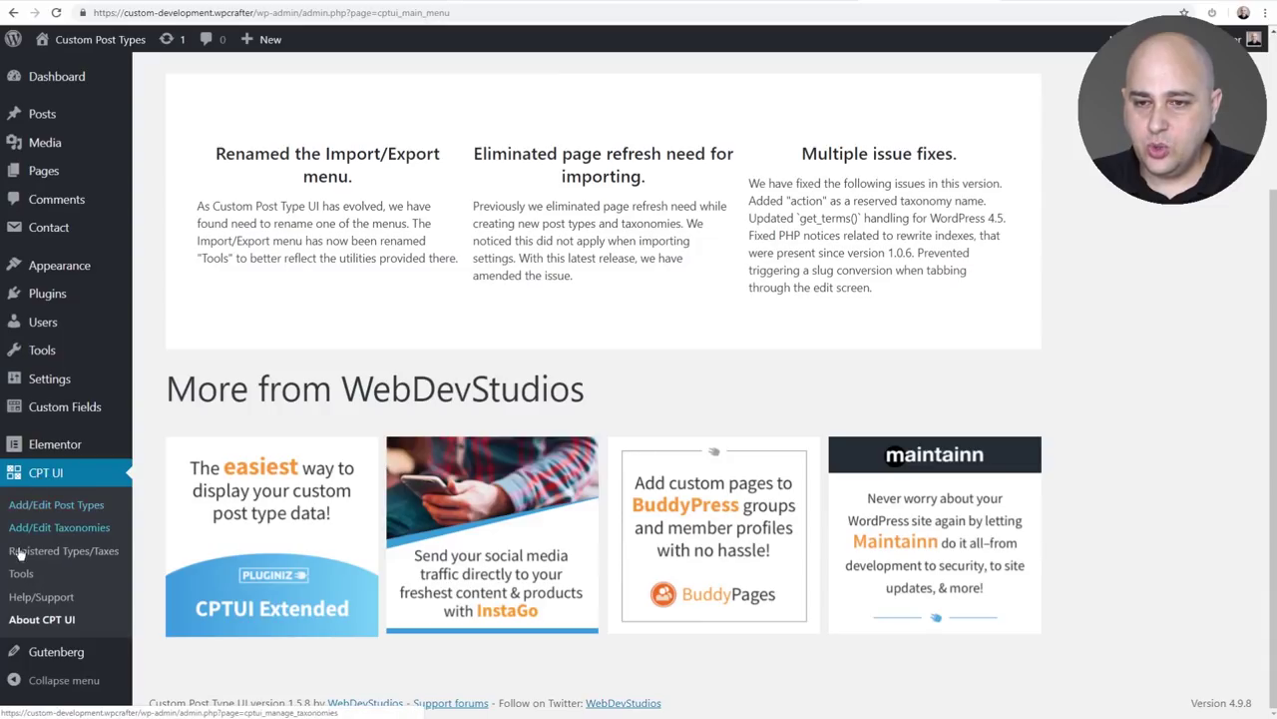
mouse_move(36, 411)
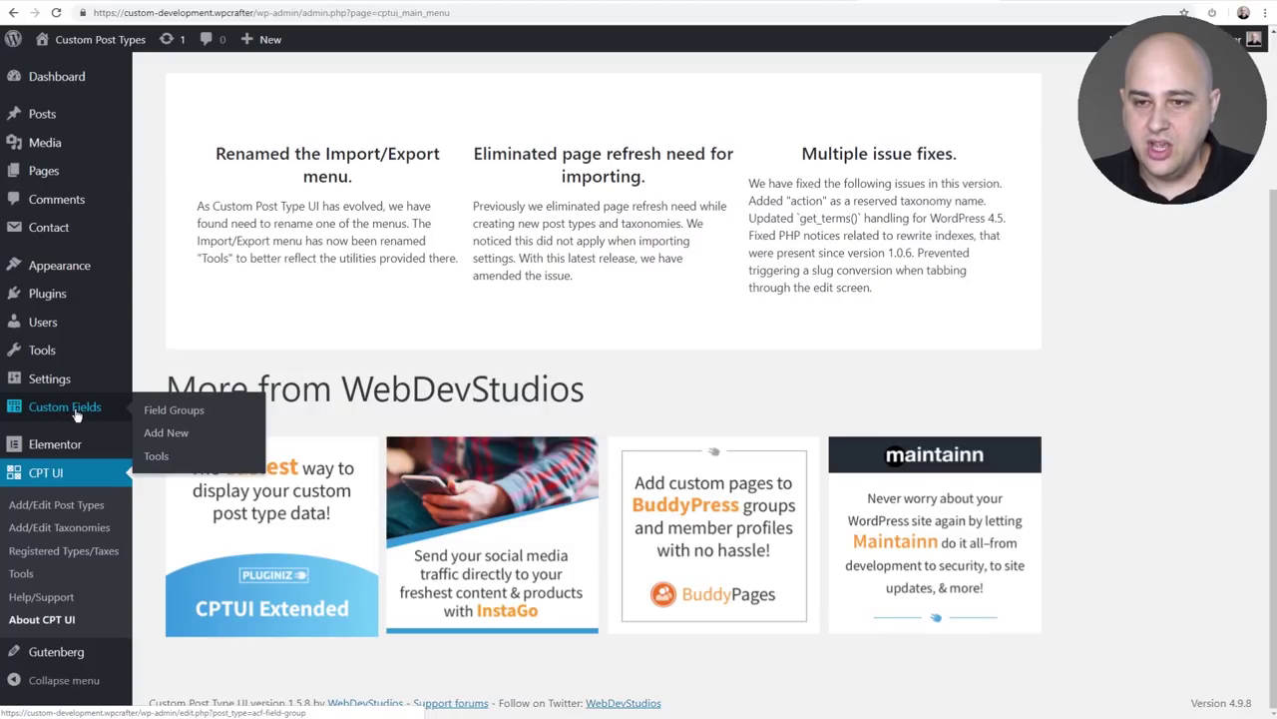
left_click(45, 506)
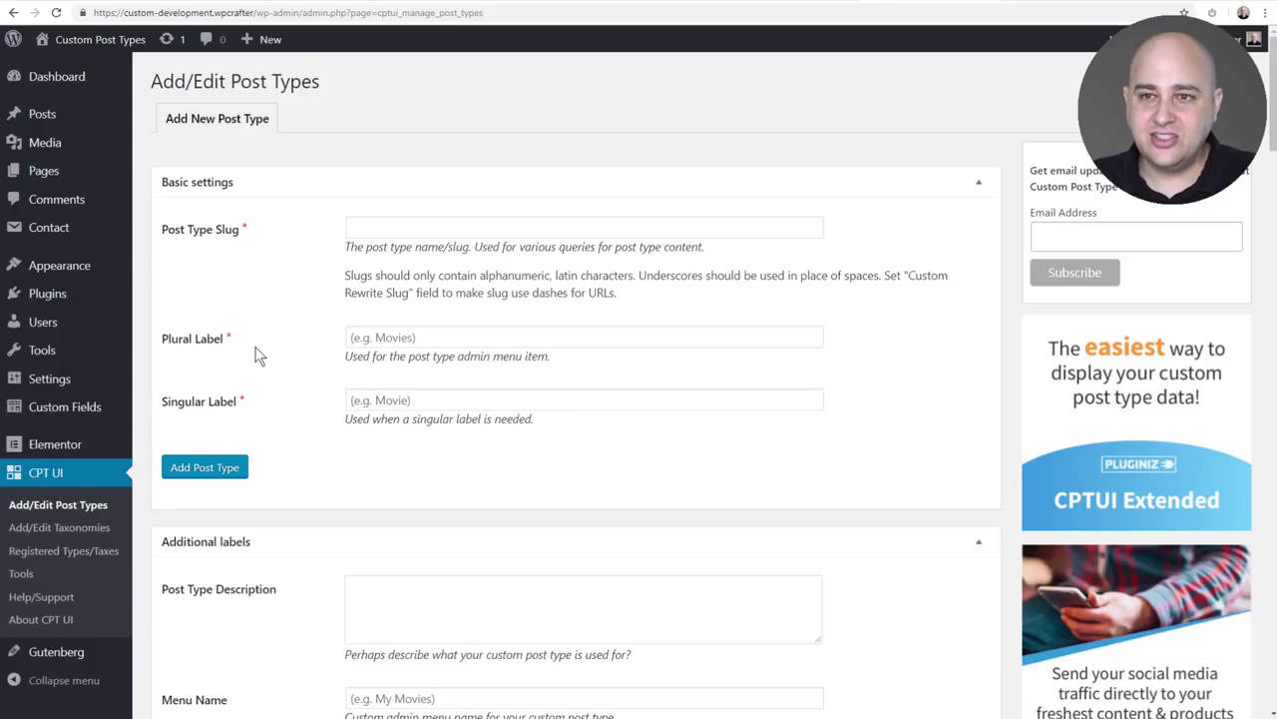
mouse_move(71, 120)
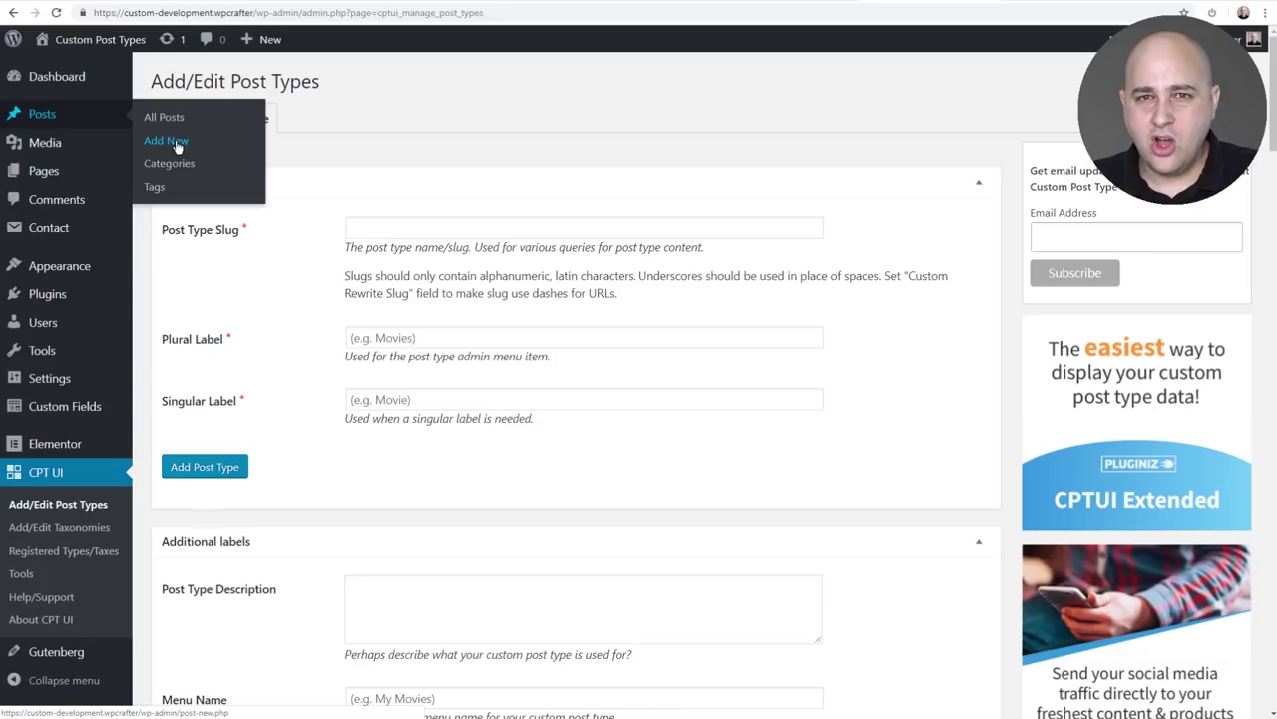
left_click(403, 229)
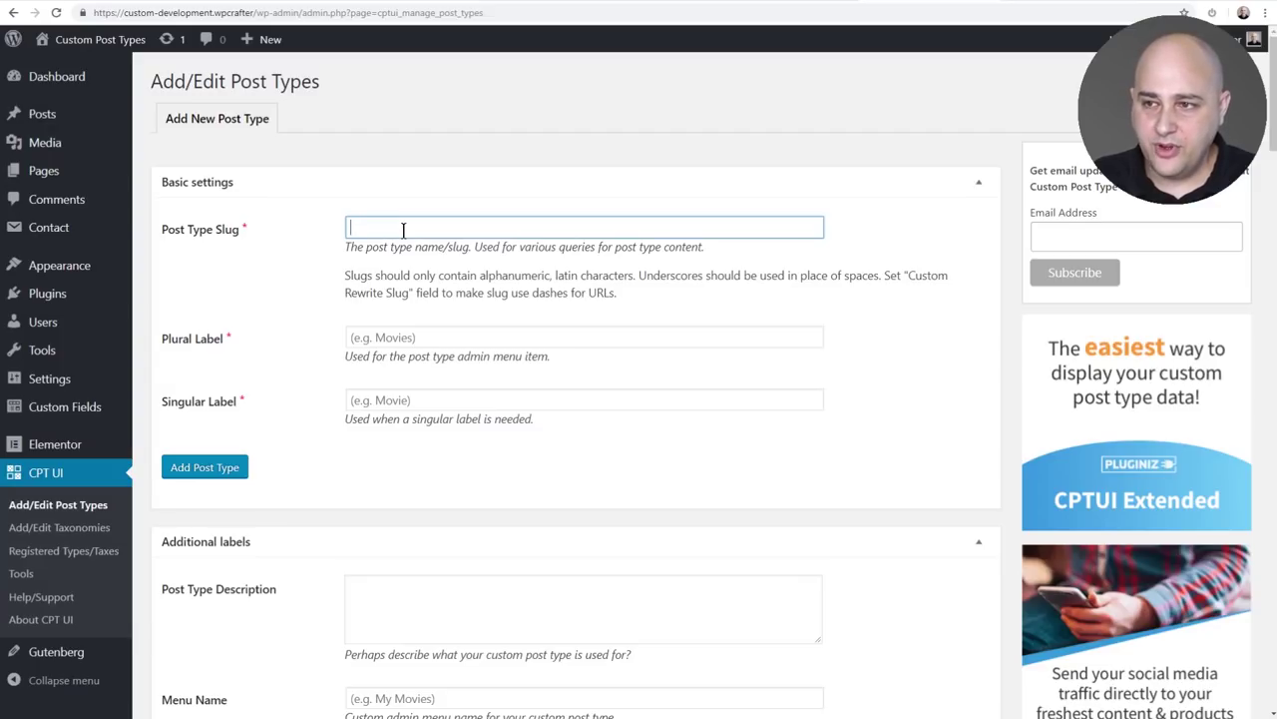
type("portfolio")
left_click(427, 337)
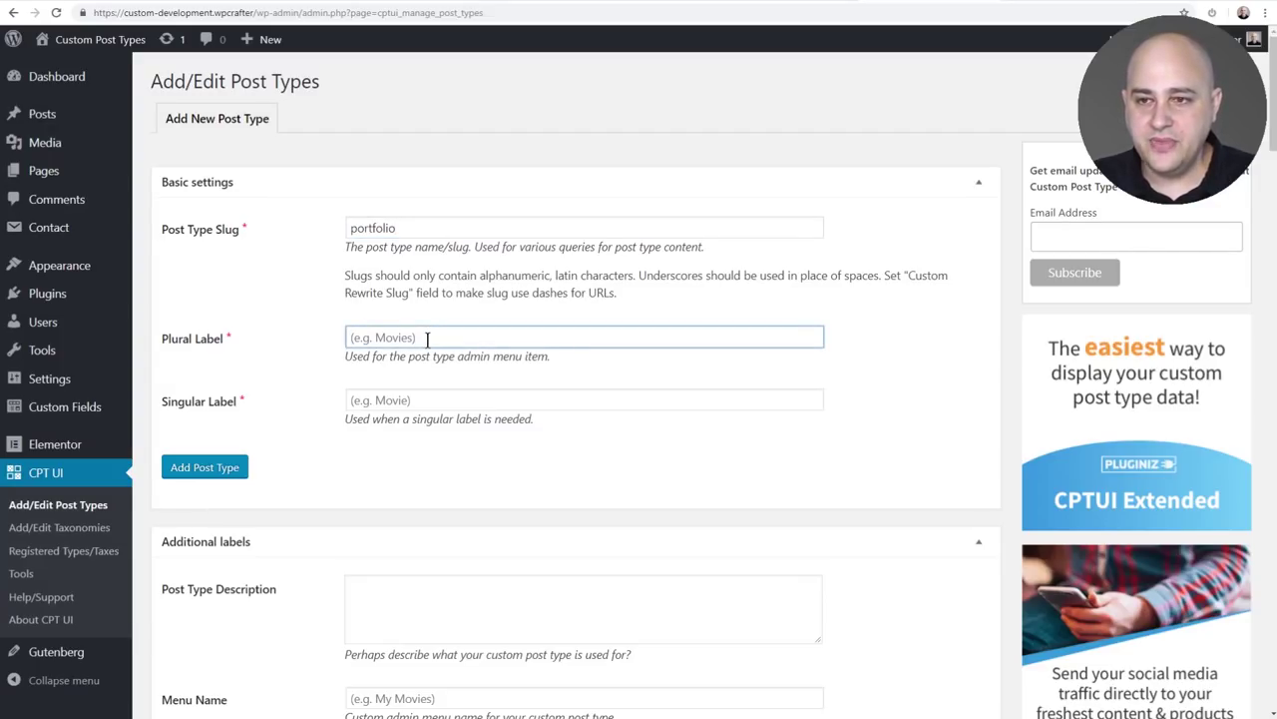
left_click(392, 399)
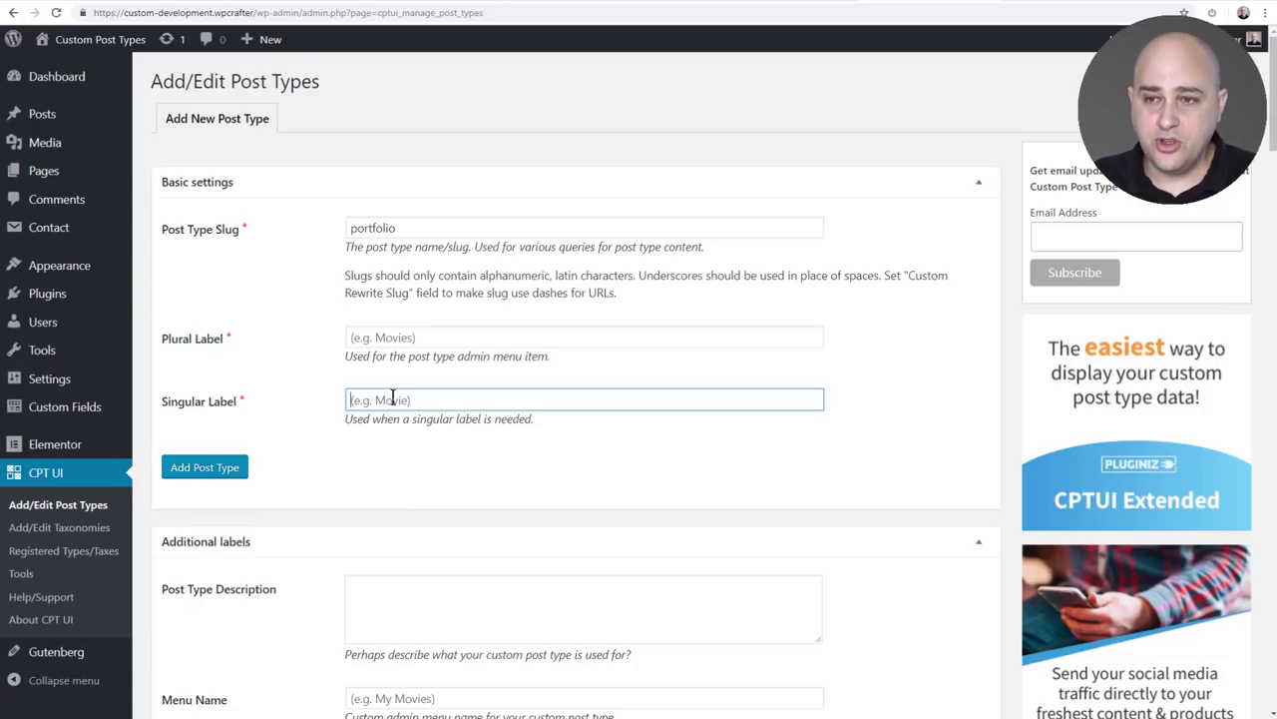
left_click(415, 340)
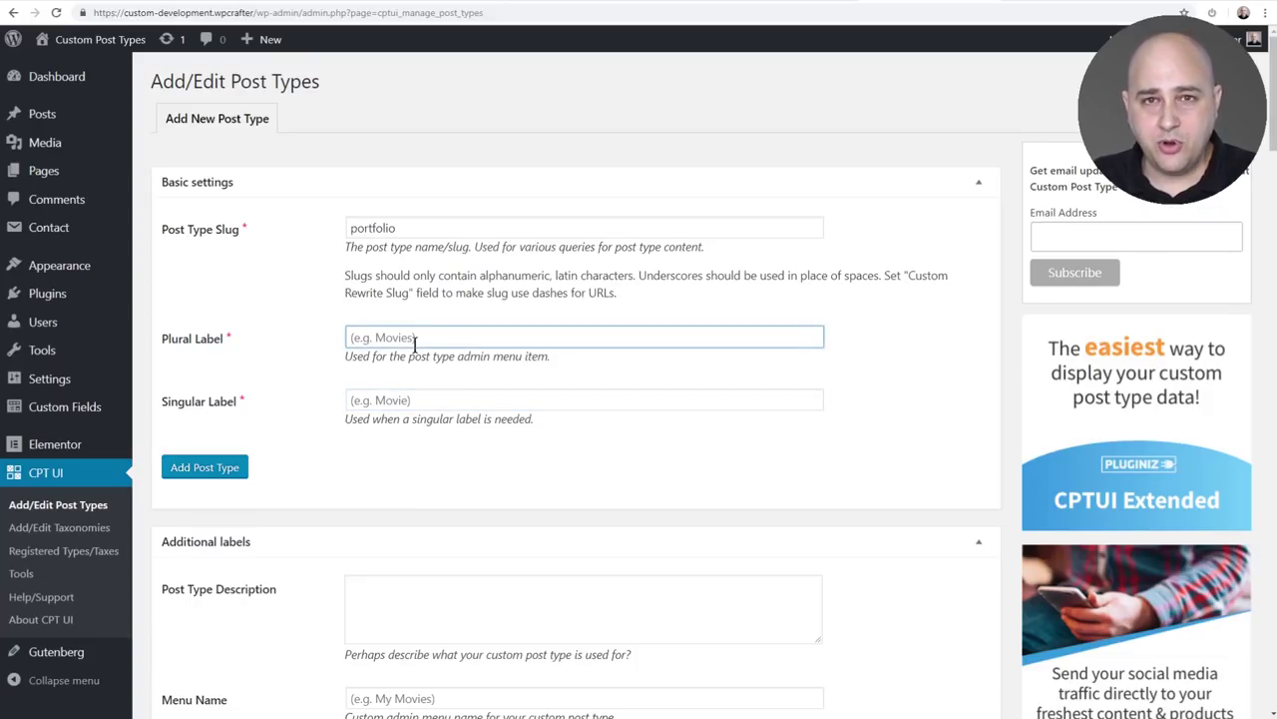
left_click(405, 400)
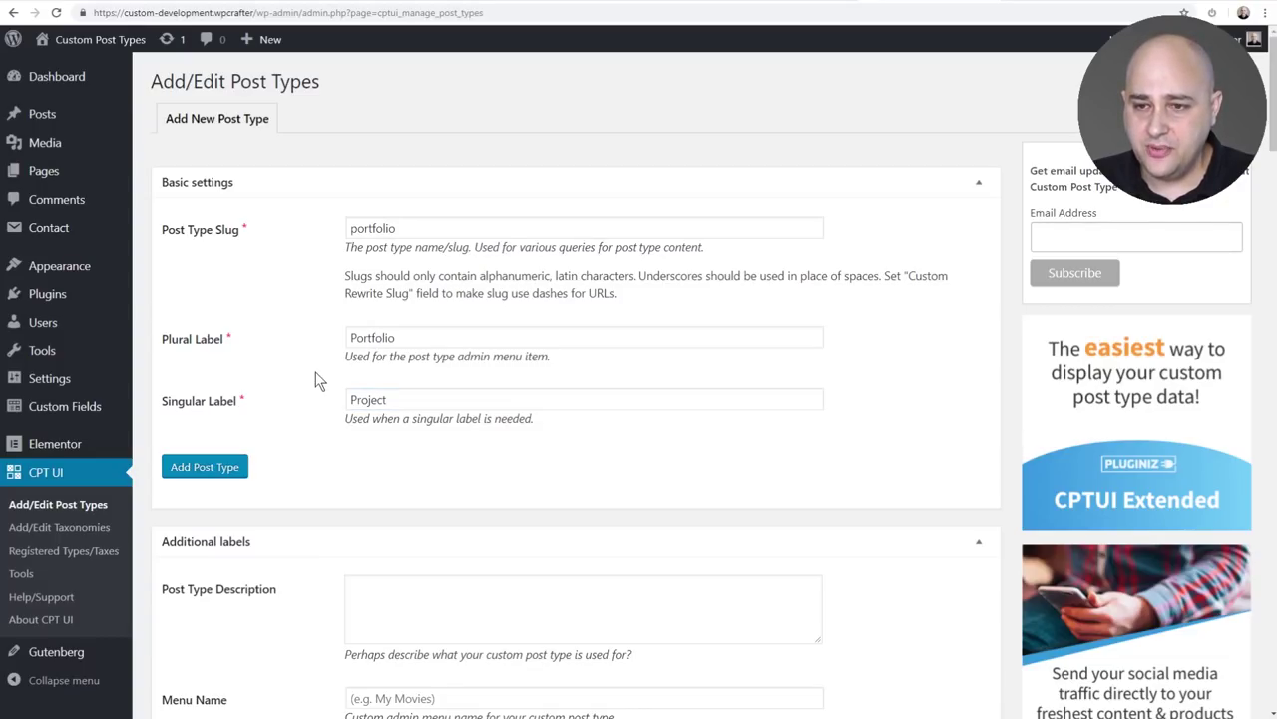
Step: Set Has Archive to True in the portfolio post type's settings
scroll(316, 373, "down", 4)
scroll(321, 371, "down", 3)
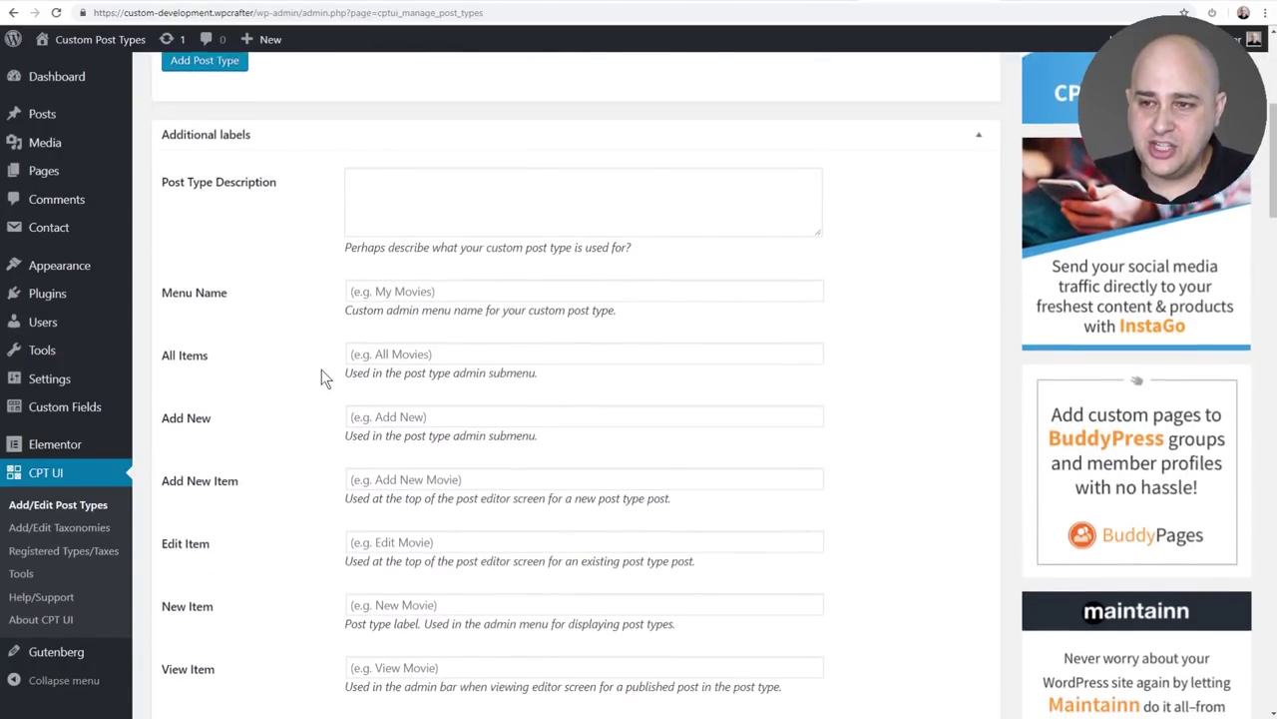
scroll(321, 375, "down", 6)
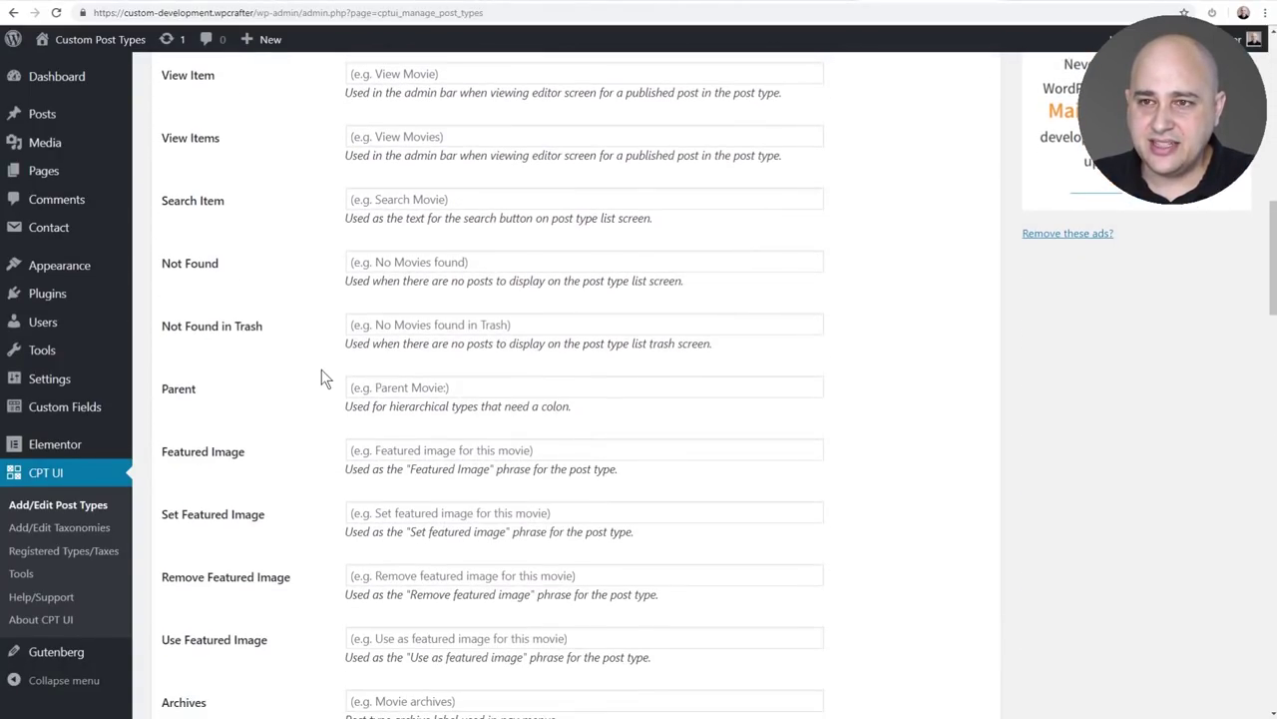
scroll(321, 377, "down", 7)
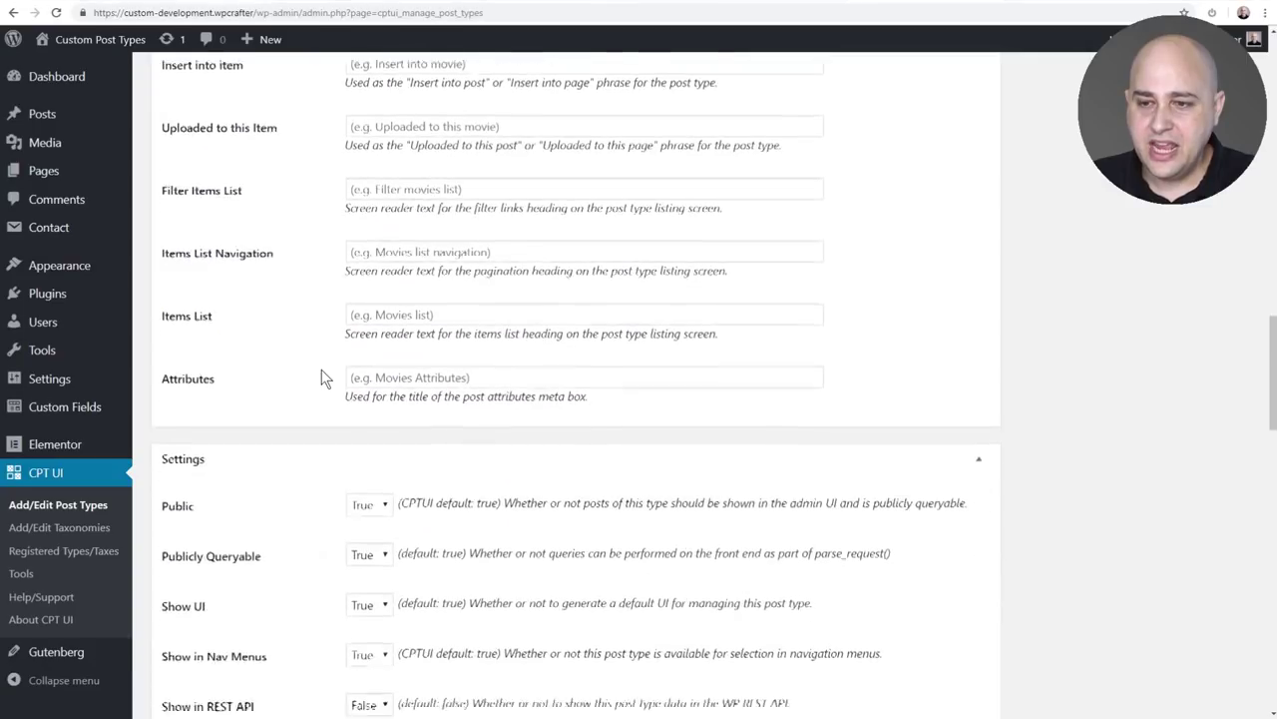
scroll(321, 378, "up", 1)
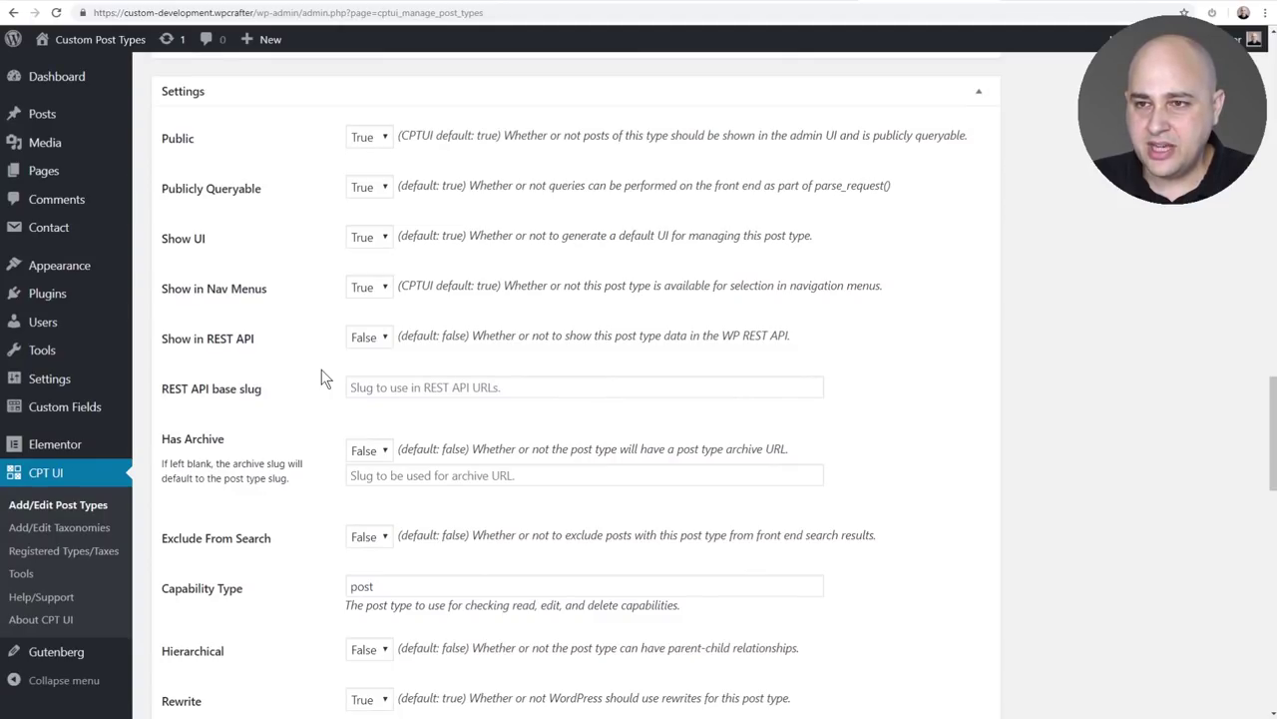
scroll(321, 377, "down", 3)
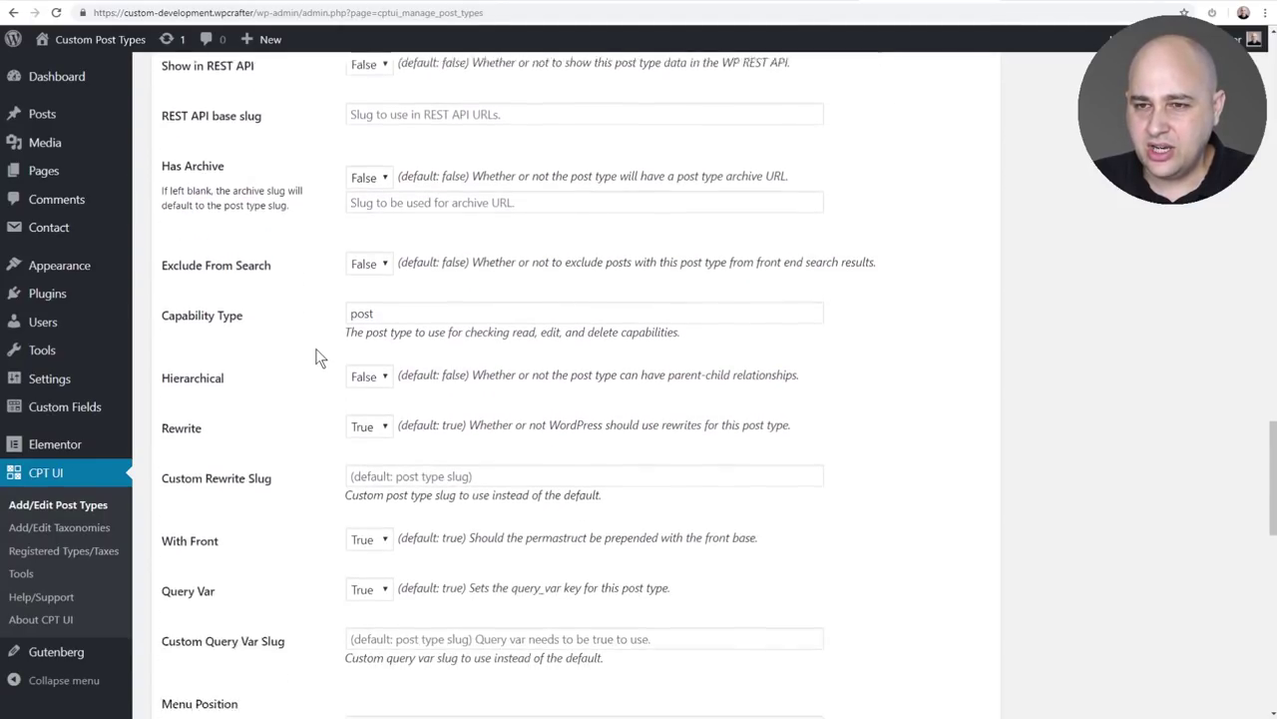
scroll(319, 358, "down", 1)
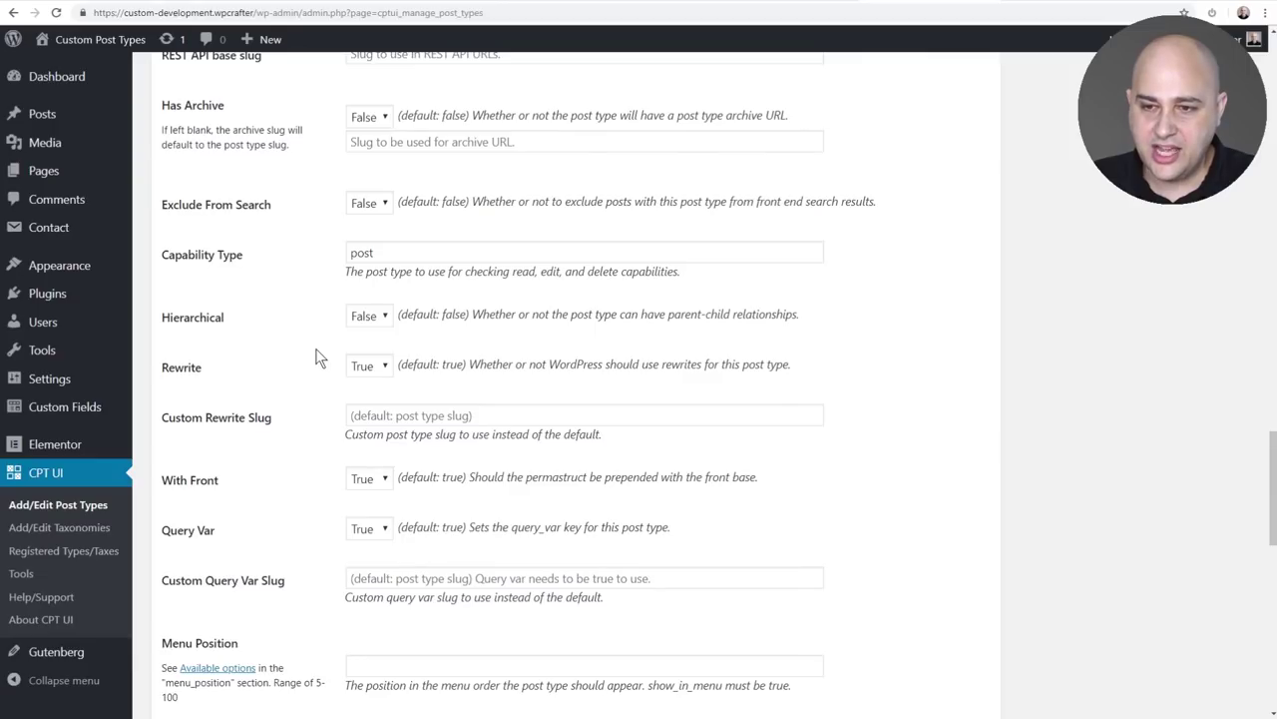
scroll(277, 215, "up", 3)
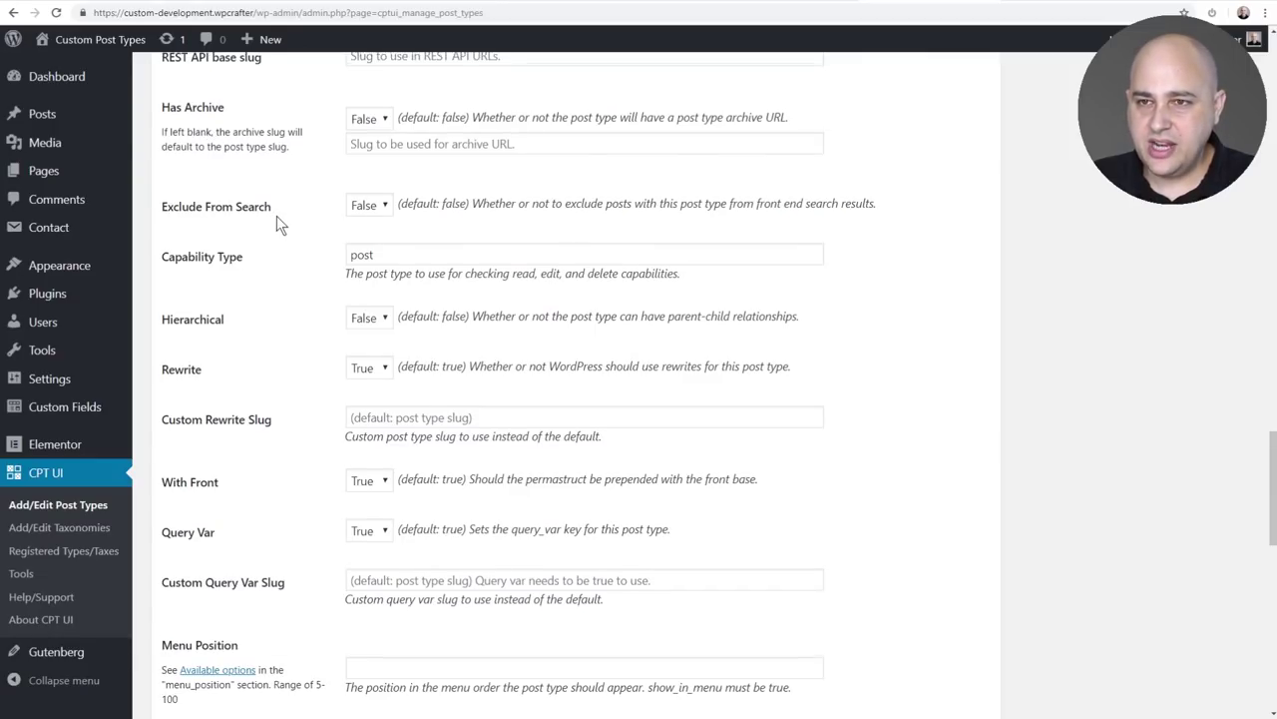
left_click(367, 316)
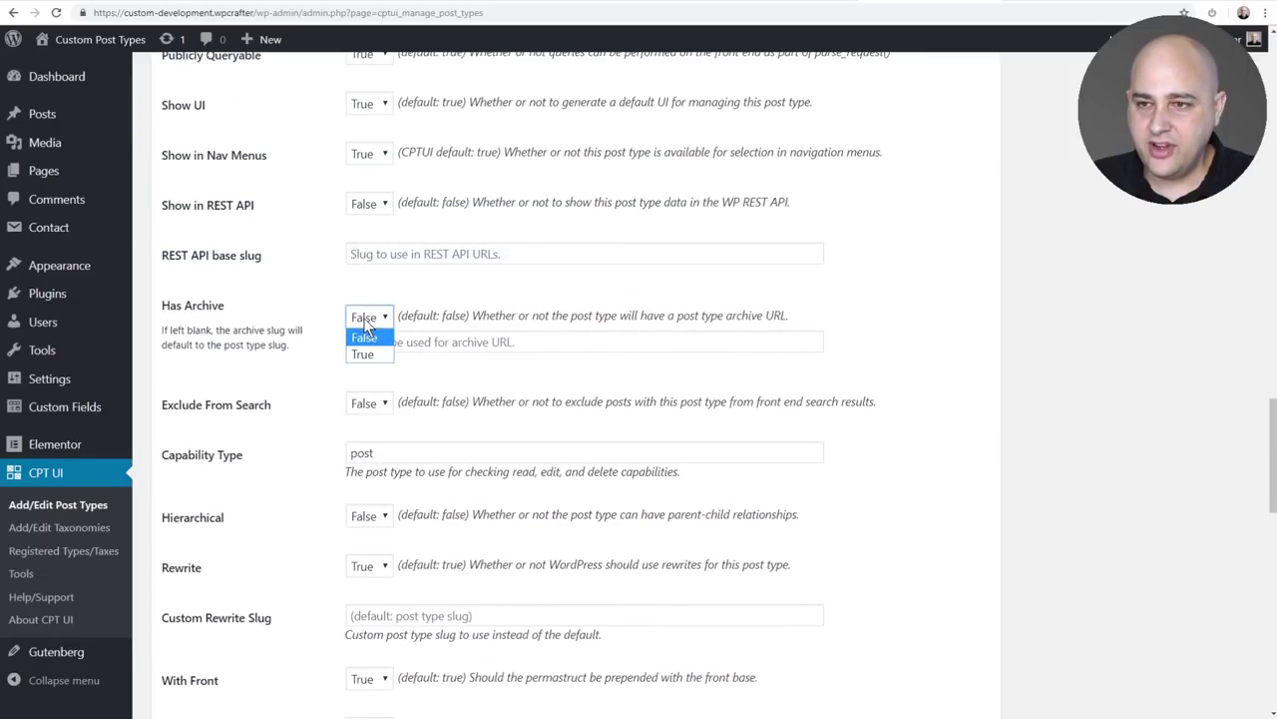
left_click(364, 353)
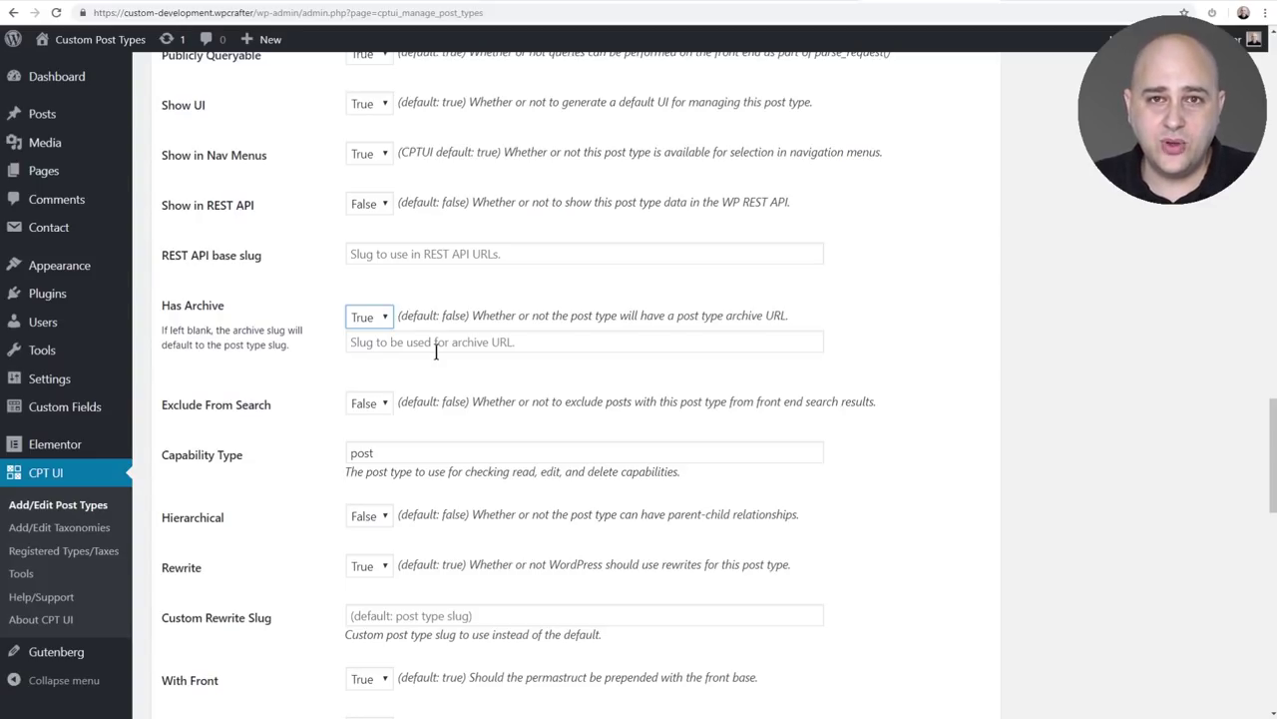
Step: Review the remaining support and taxonomy options, keep their defaults, and add the portfolio post type
scroll(436, 352, "down", 9)
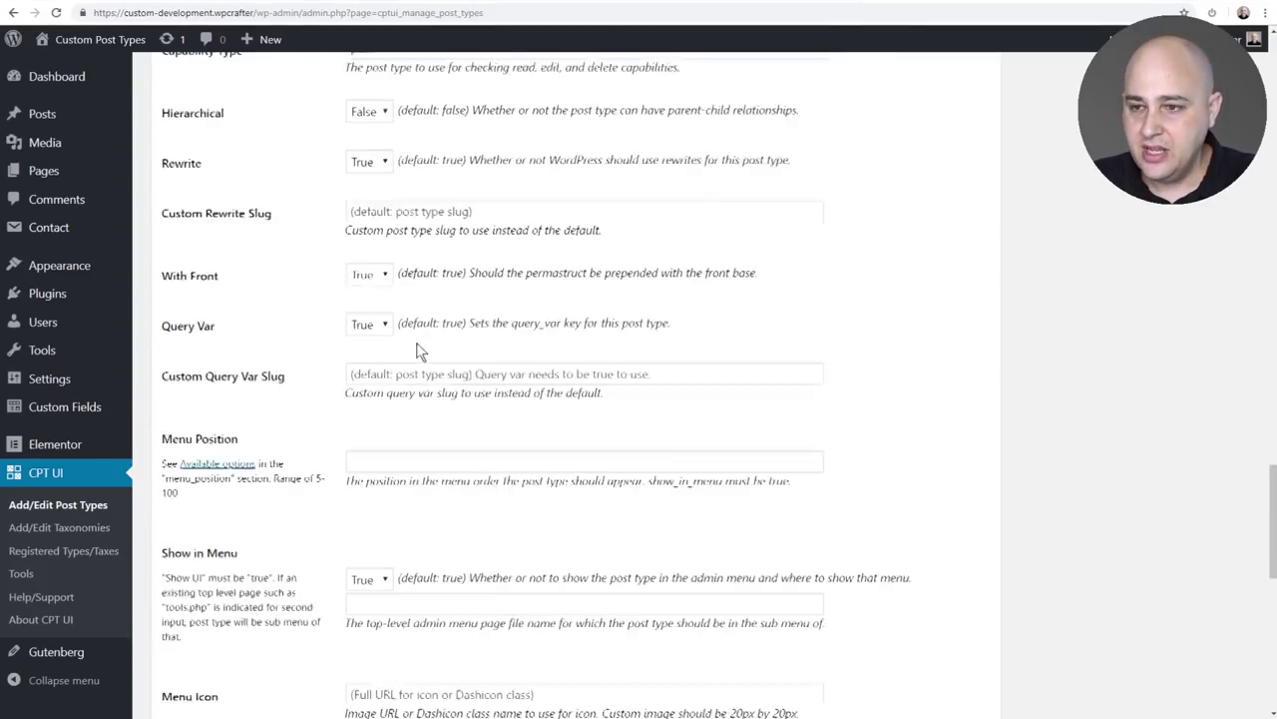
scroll(315, 350, "down", 3)
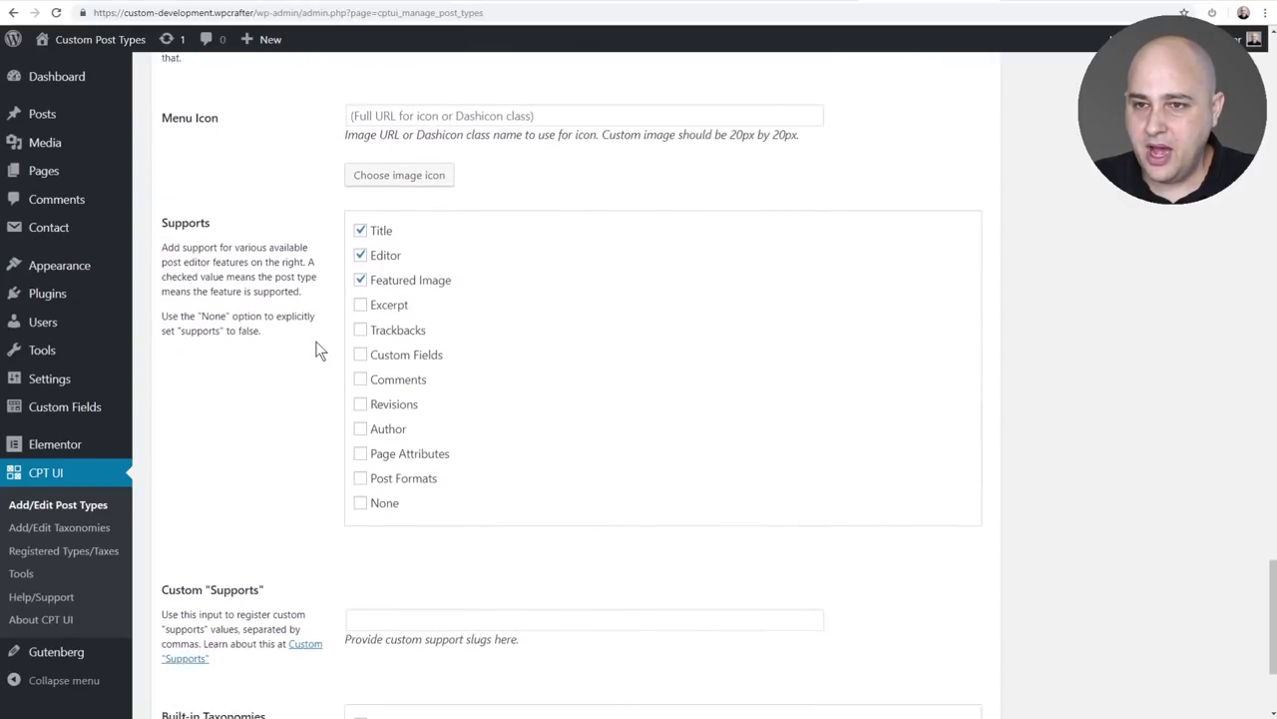
scroll(304, 344, "up", 1)
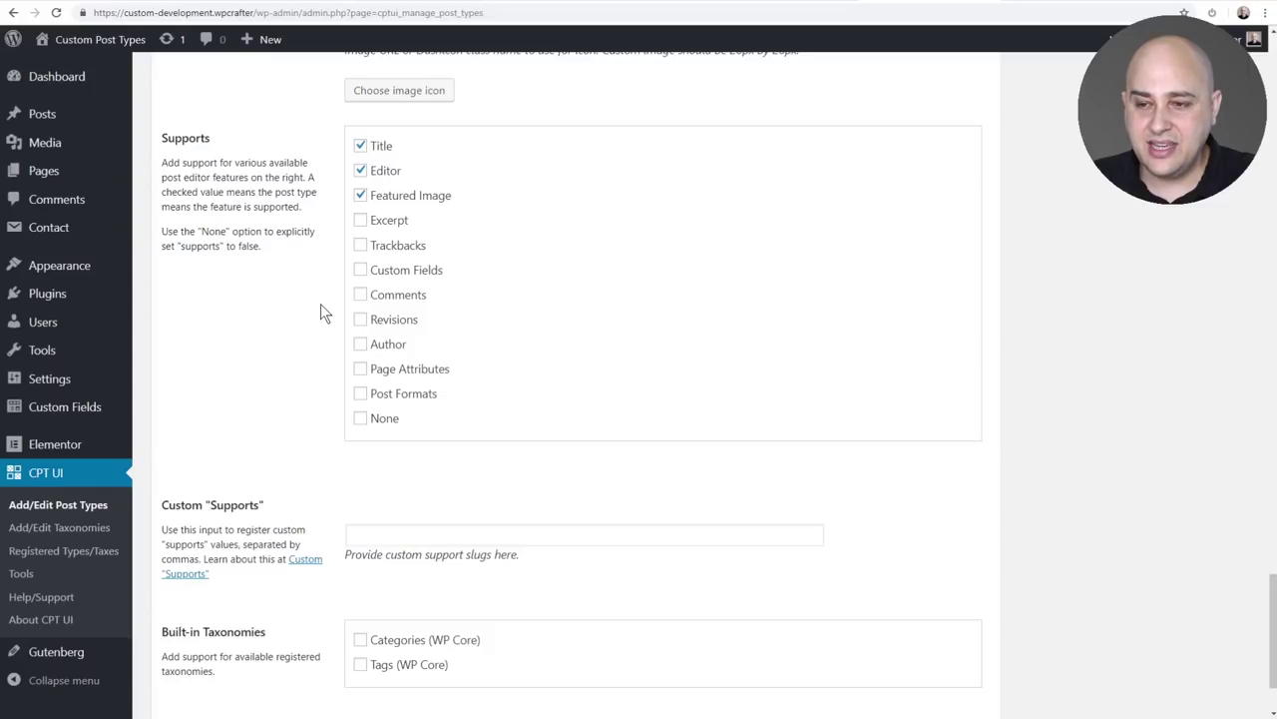
scroll(320, 304, "down", 2)
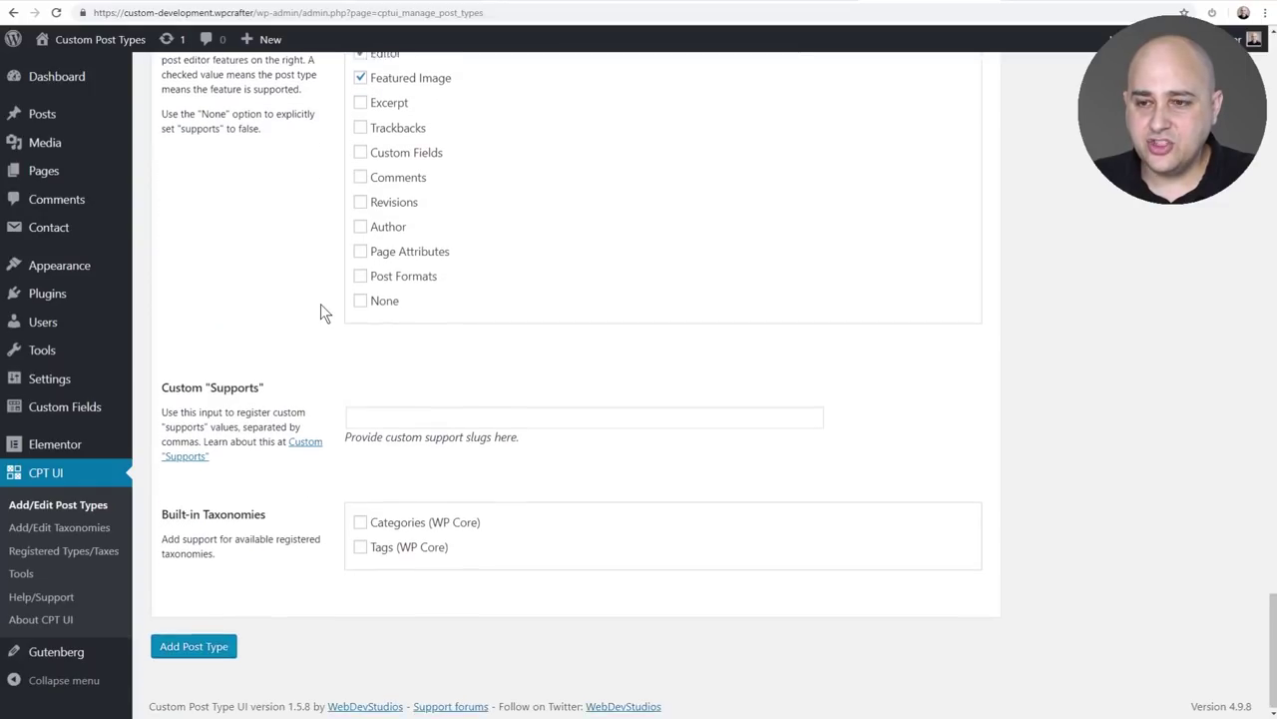
left_click(211, 643)
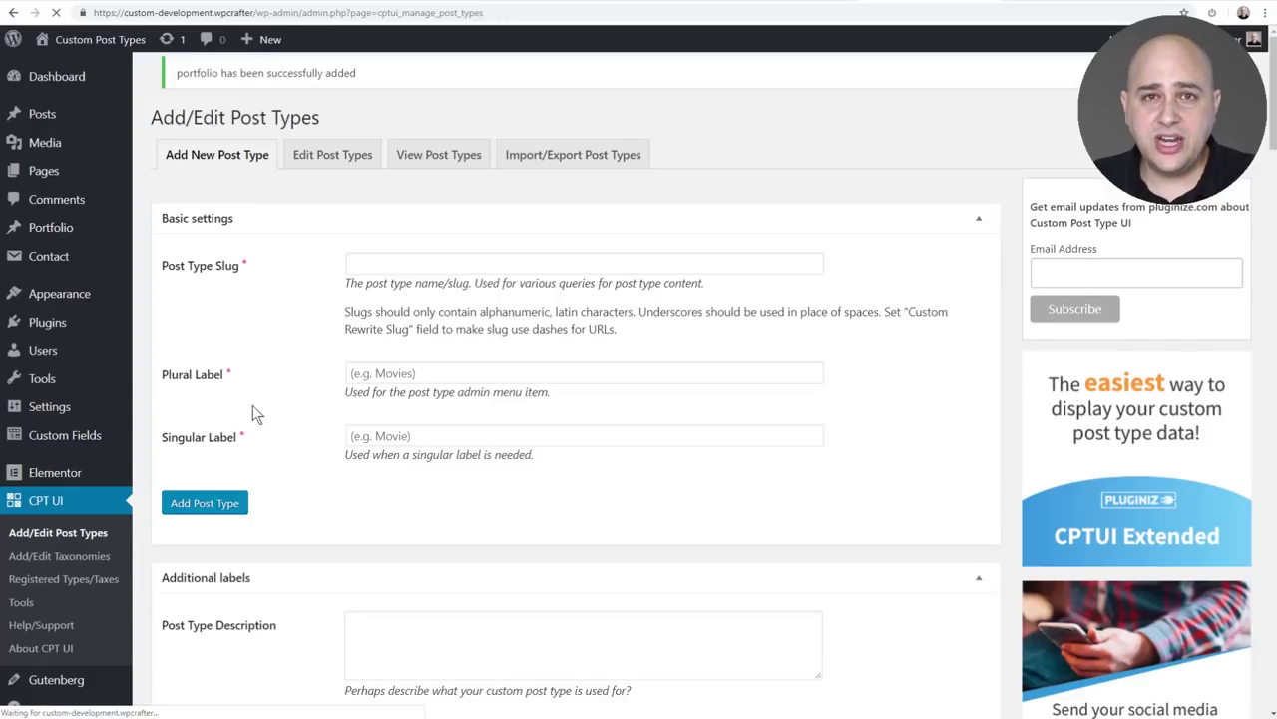
Step: Open the saved Portfolio post type for editing in CPT UI and review its labels and settings
mouse_move(36, 229)
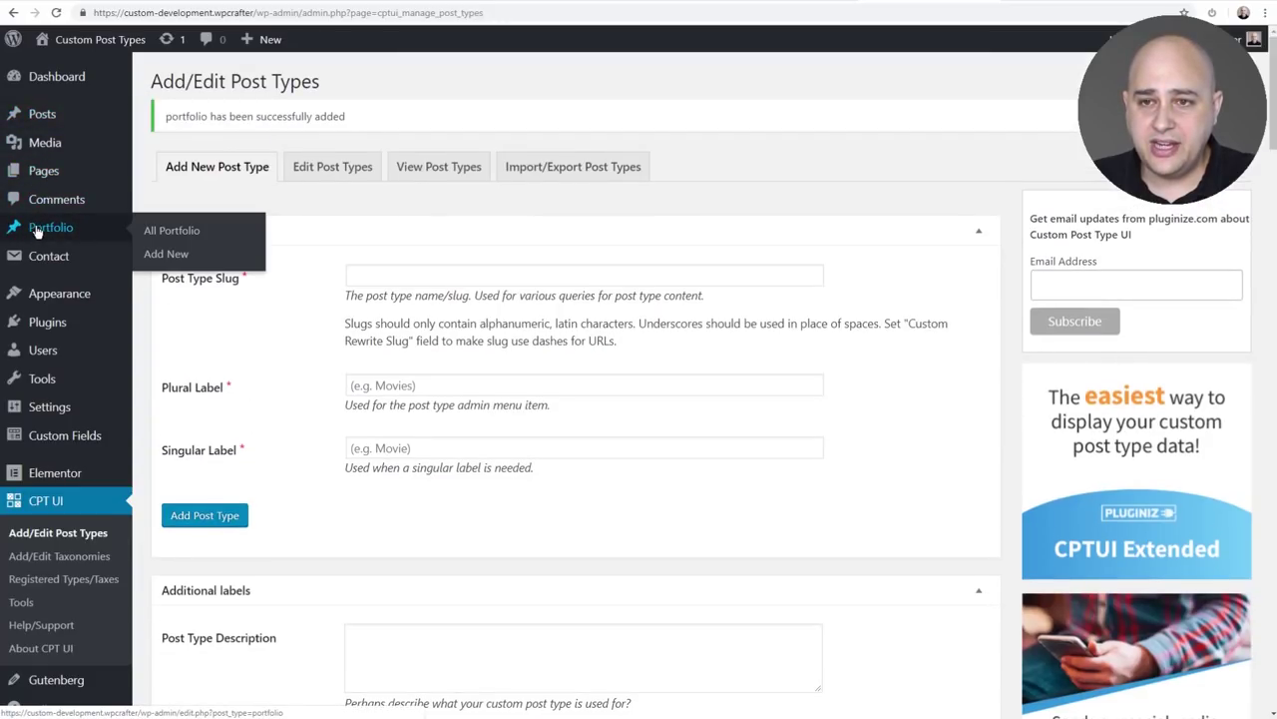
left_click(336, 171)
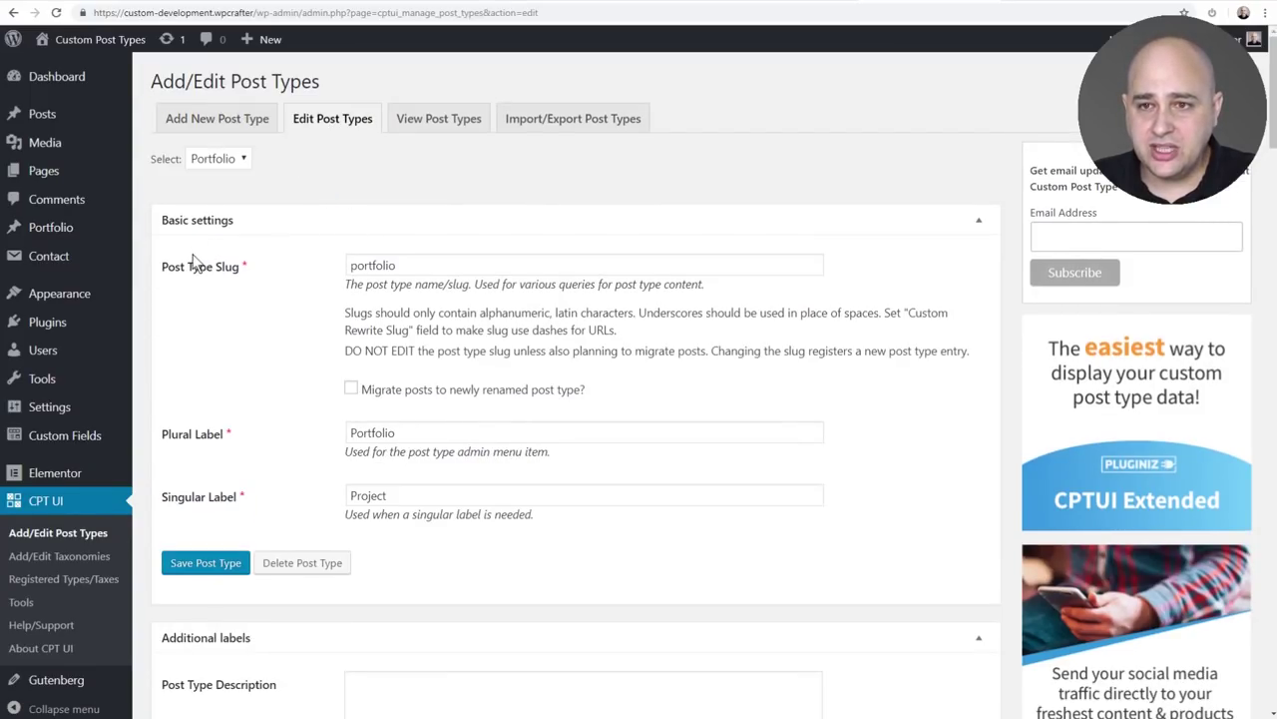
mouse_move(20, 233)
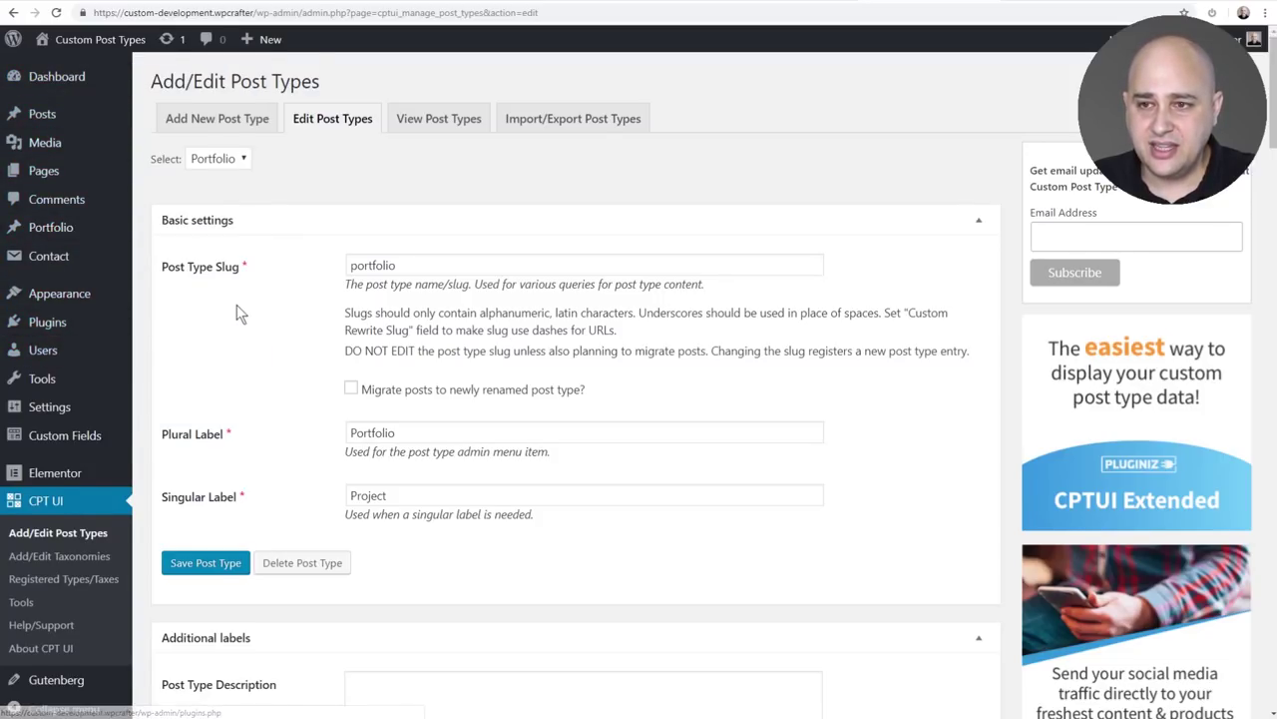
scroll(259, 299, "down", 9)
scroll(284, 289, "down", 12)
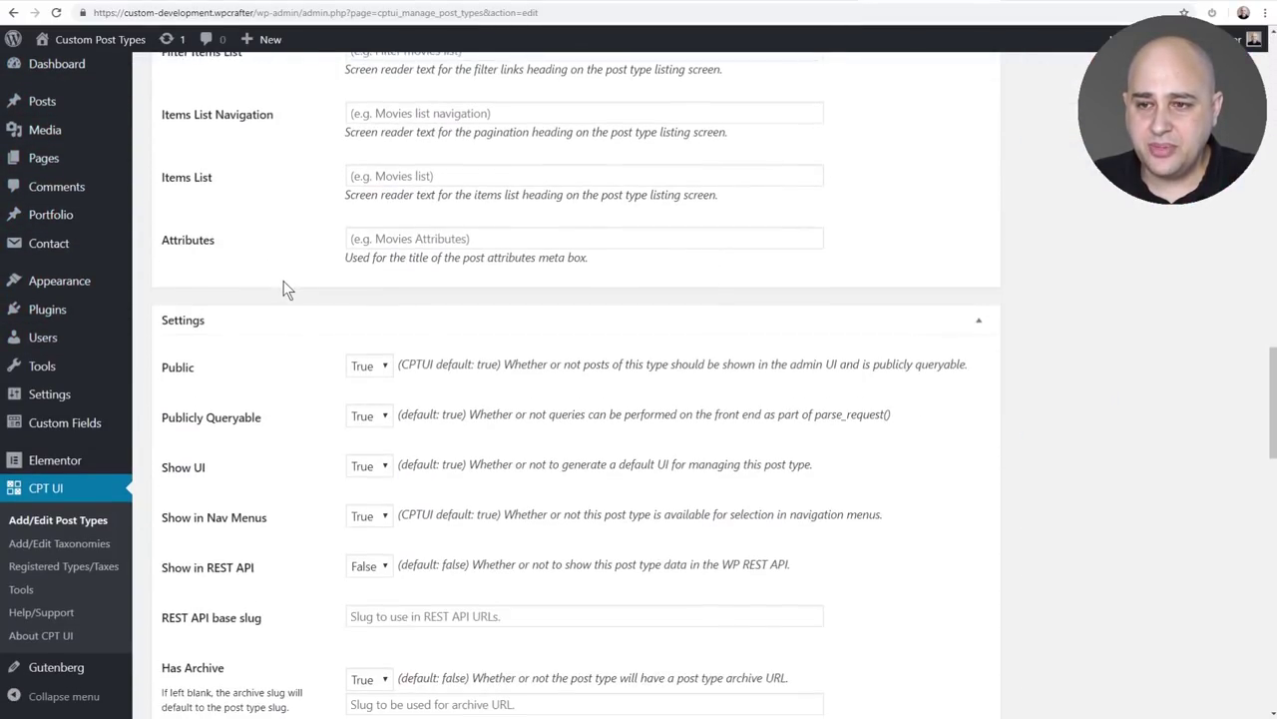
scroll(271, 224, "up", 6)
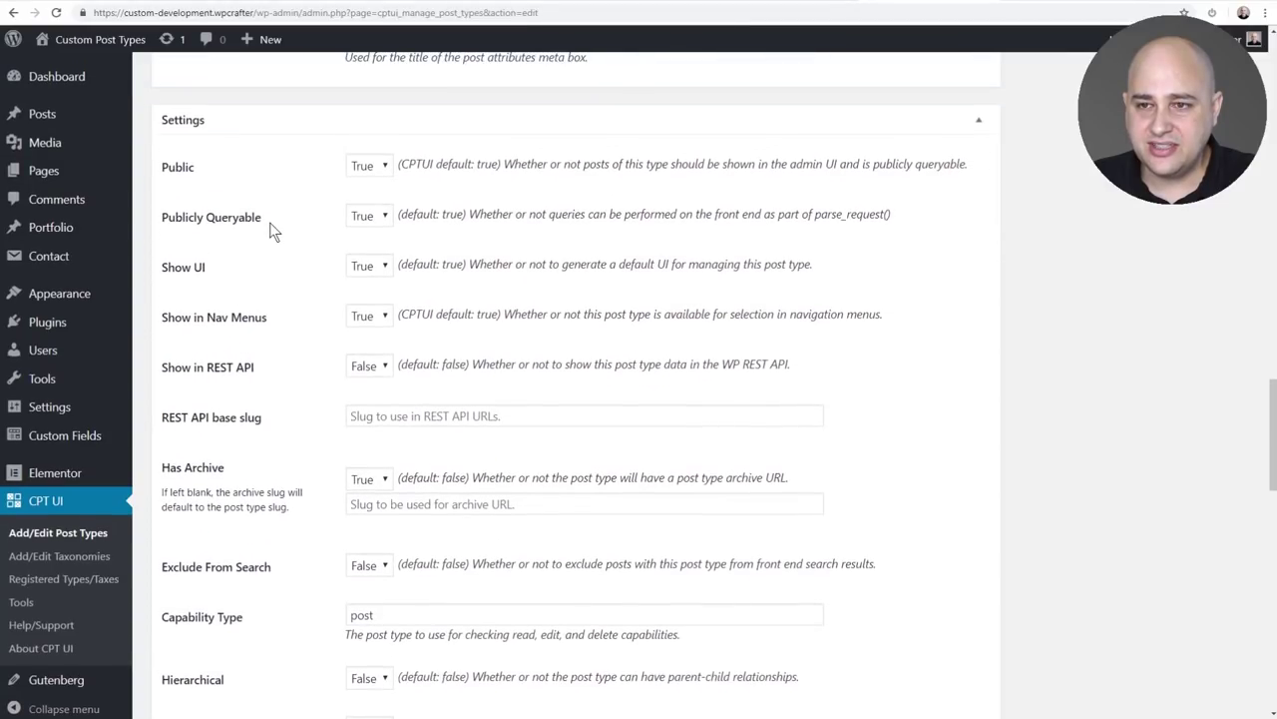
scroll(271, 224, "up", 12)
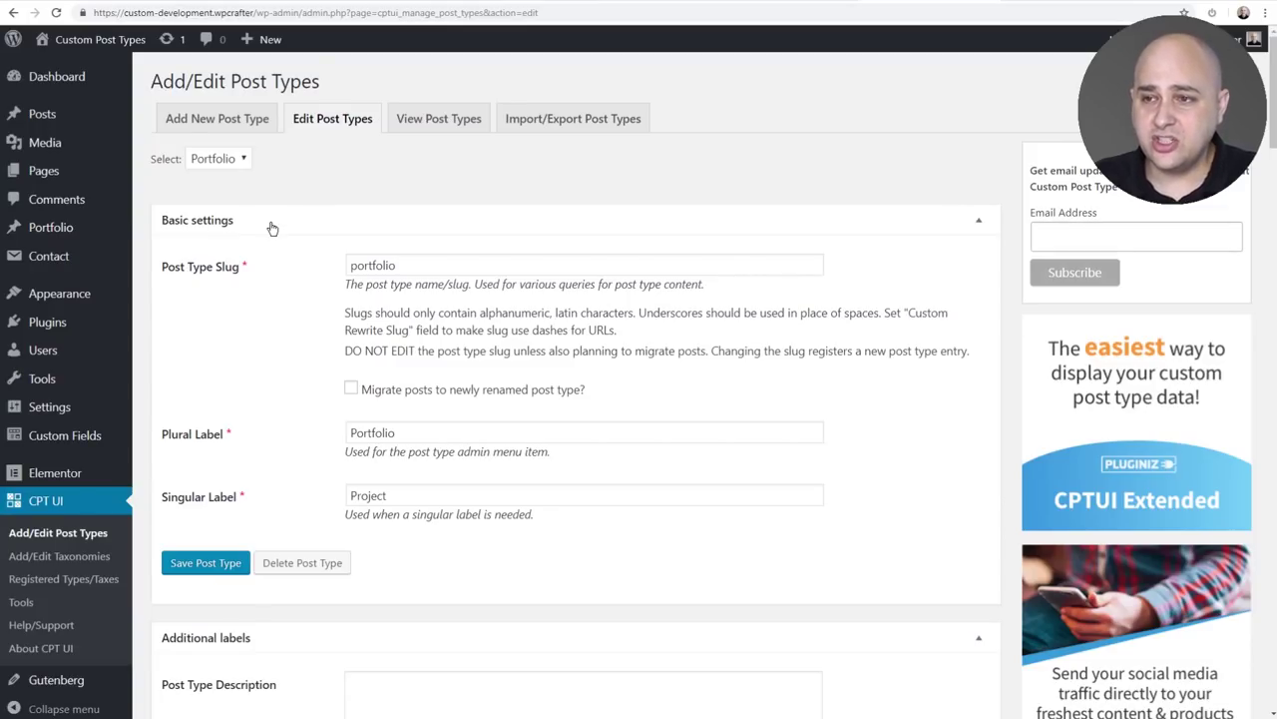
Step: Start a taxonomy with slug "portfolio_categories", plural label "Portfolio Categories" and singular label "Portfolio Category", attached to the Portfolio post type
left_click(38, 559)
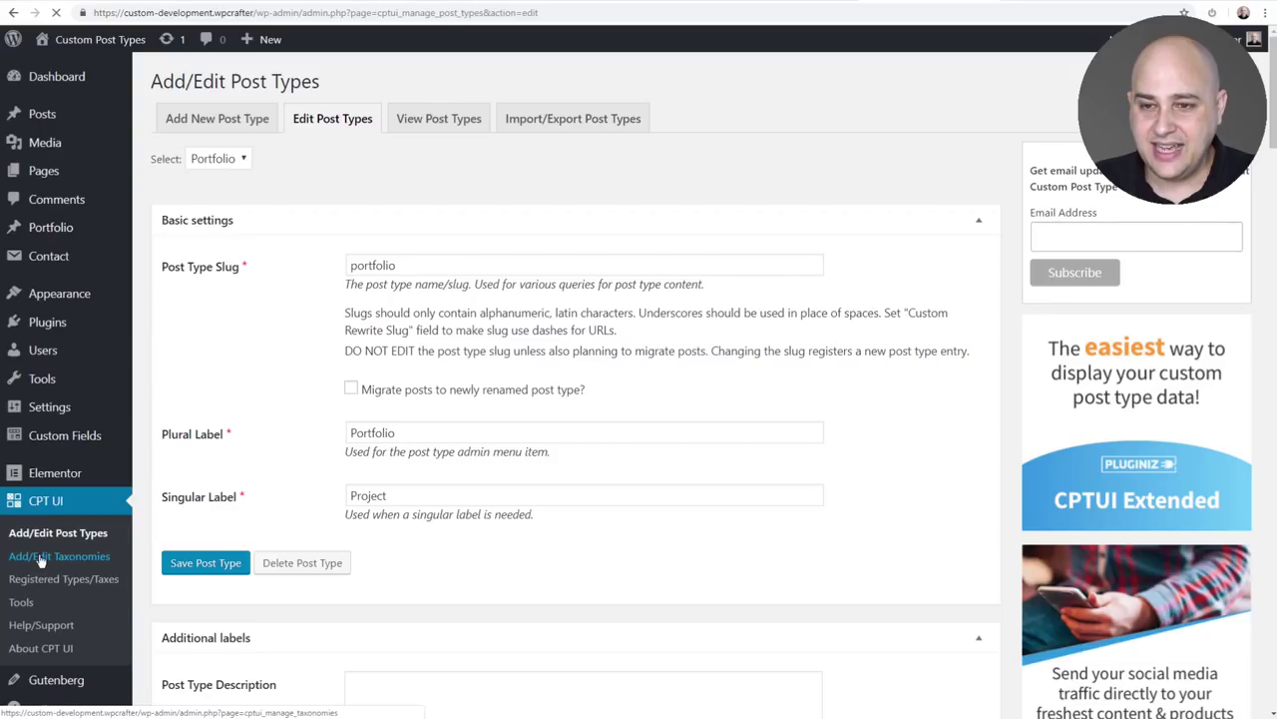
left_click(377, 227)
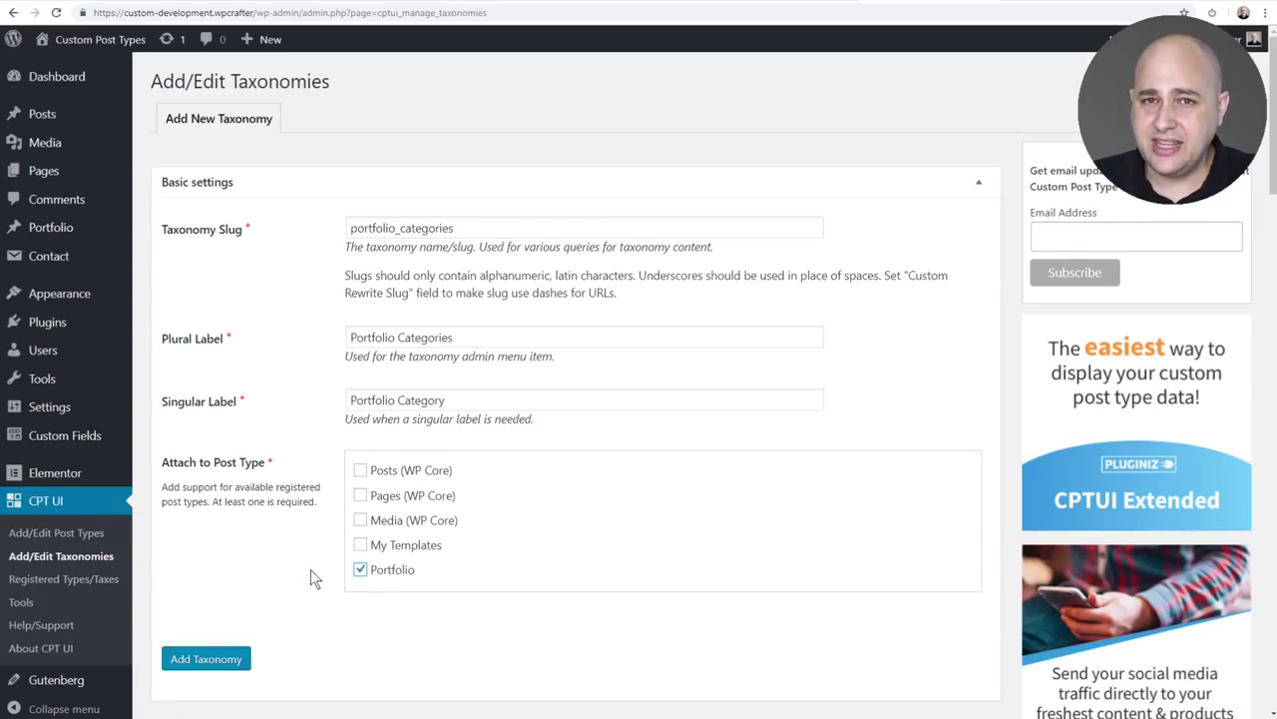
Step: Set Hierarchical to True for the portfolio categories taxonomy, keep the other settings at their defaults, and add the taxonomy
scroll(314, 525, "down", 7)
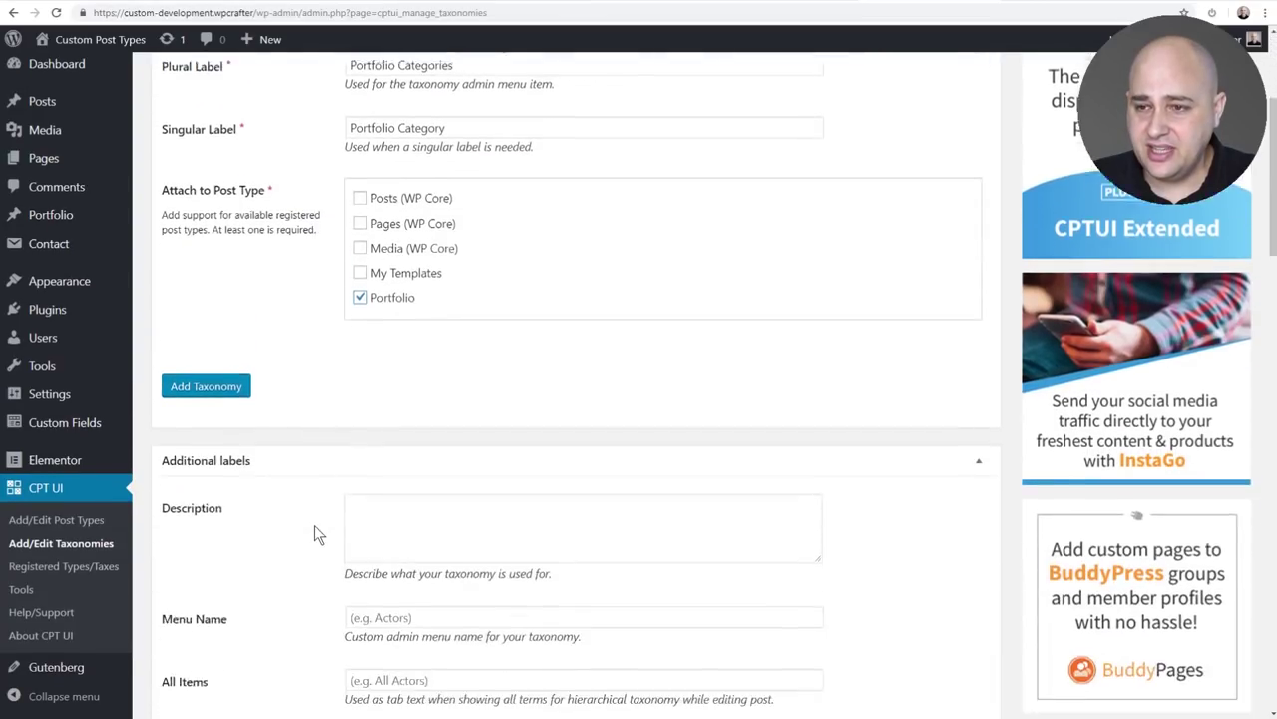
scroll(315, 532, "down", 11)
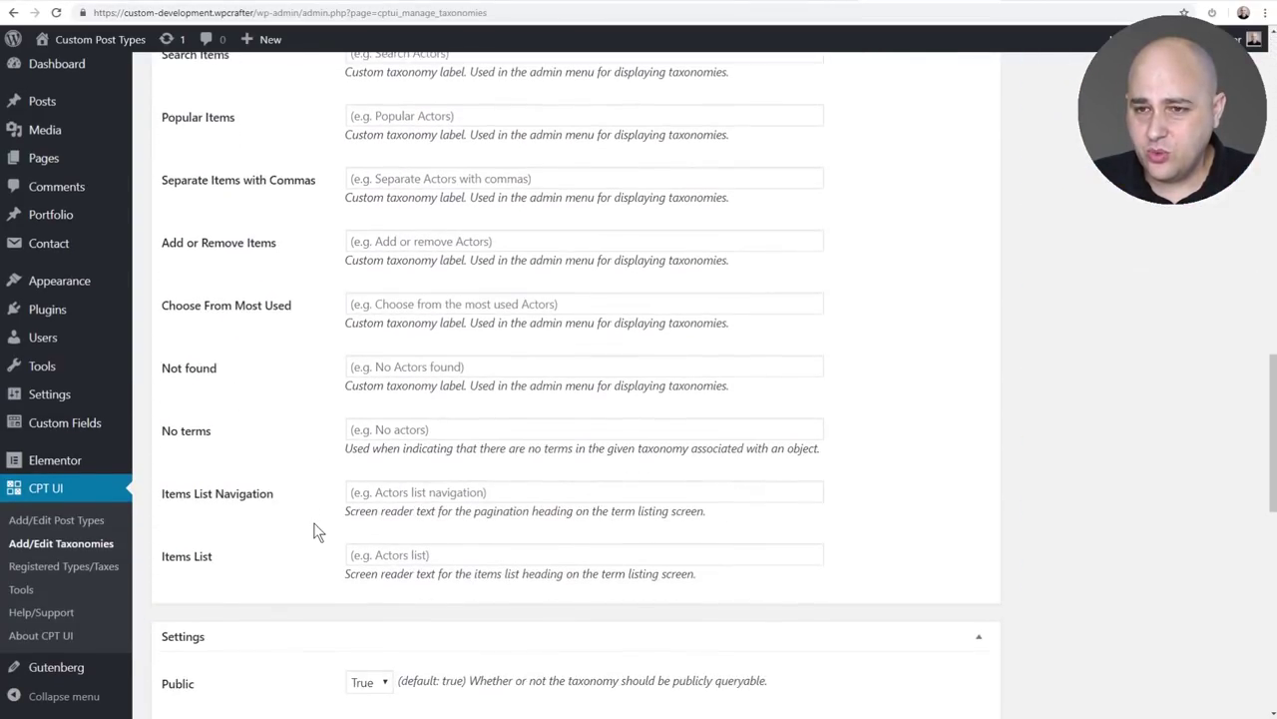
scroll(313, 532, "down", 2)
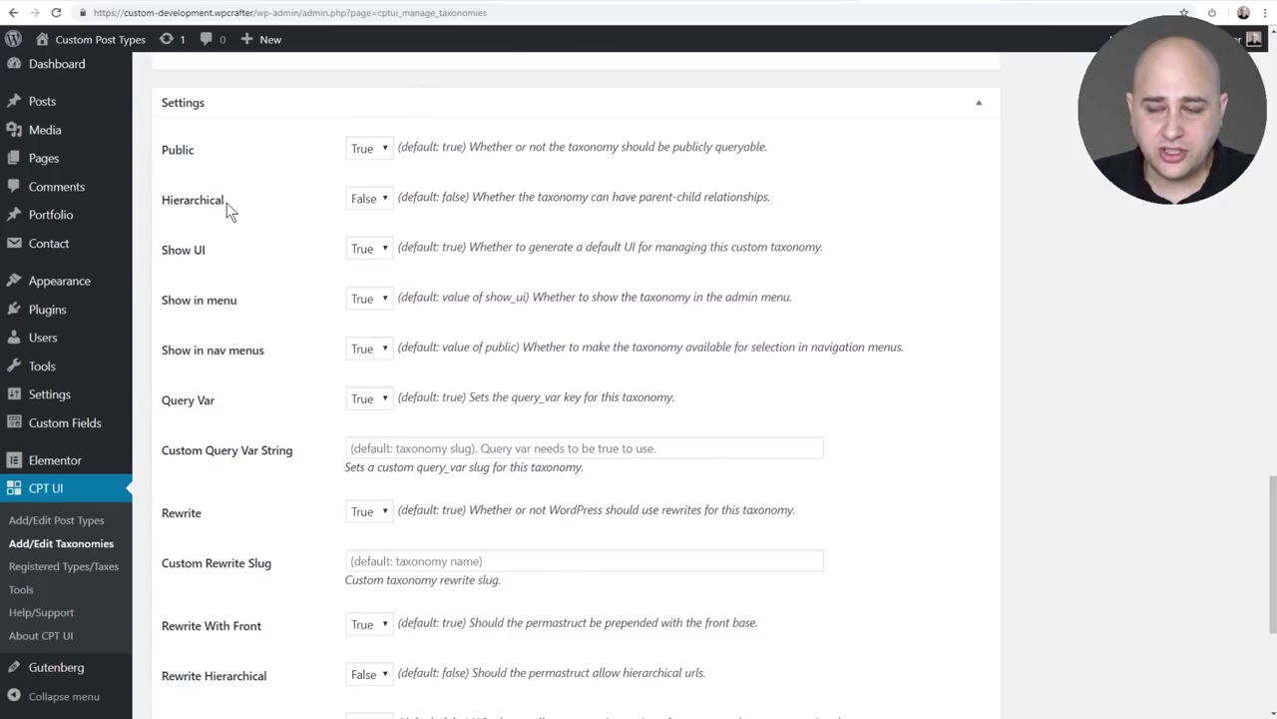
left_click(363, 203)
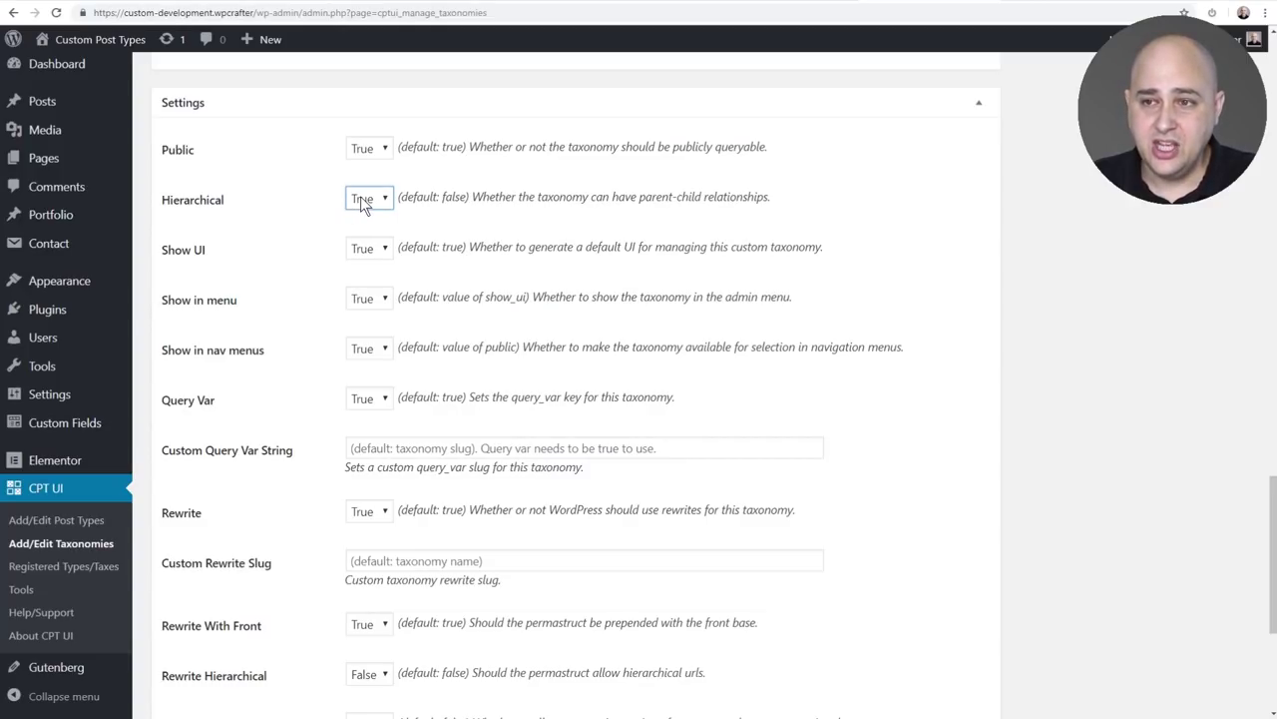
left_click(361, 199)
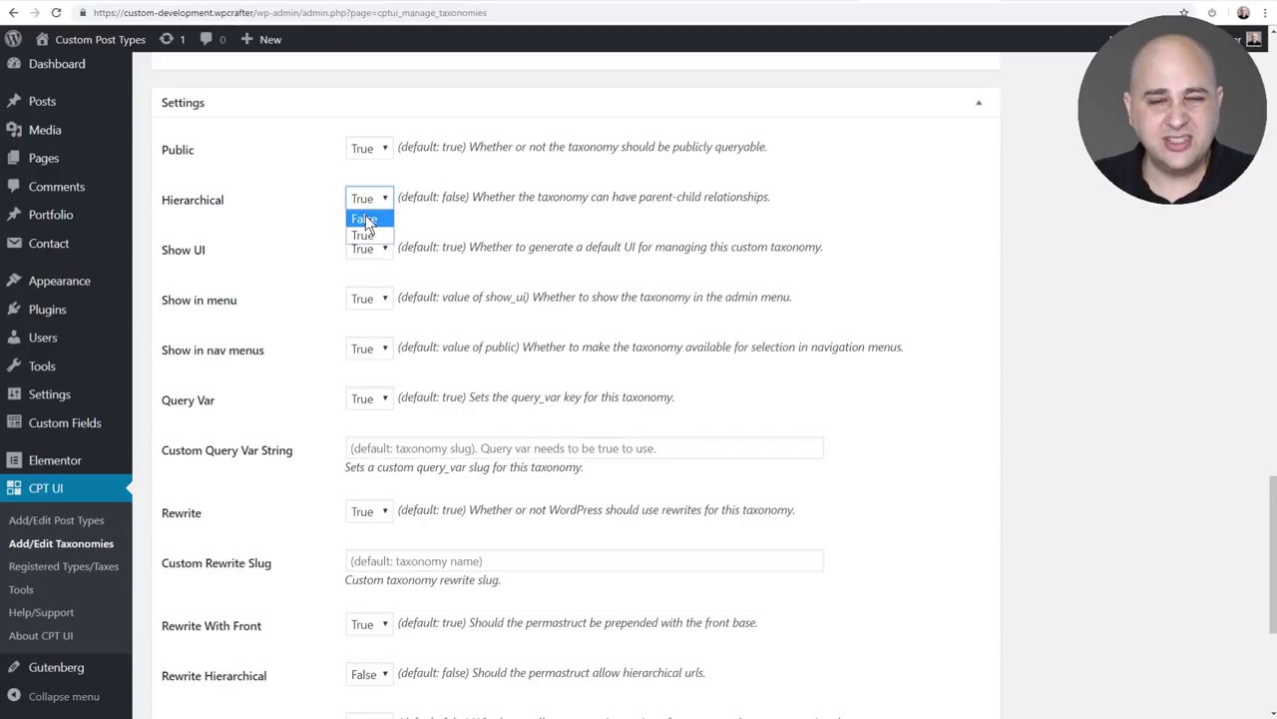
left_click(314, 199)
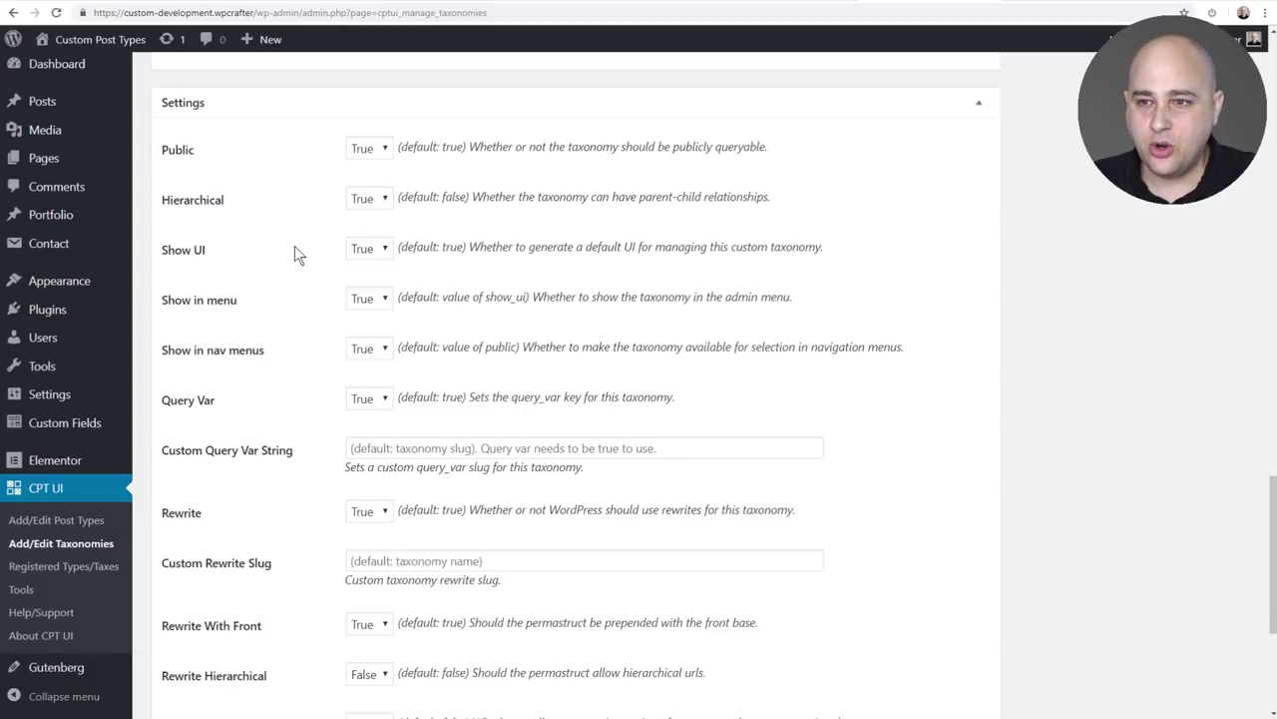
scroll(294, 245, "down", 5)
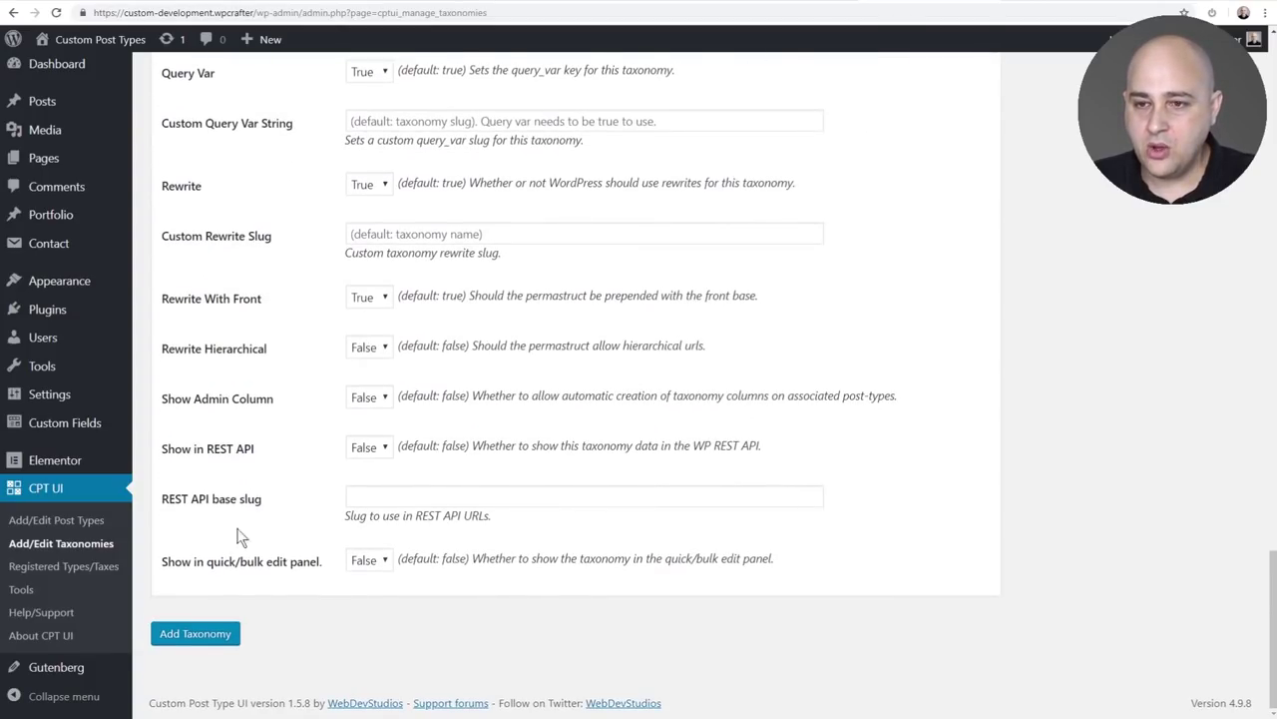
left_click(214, 636)
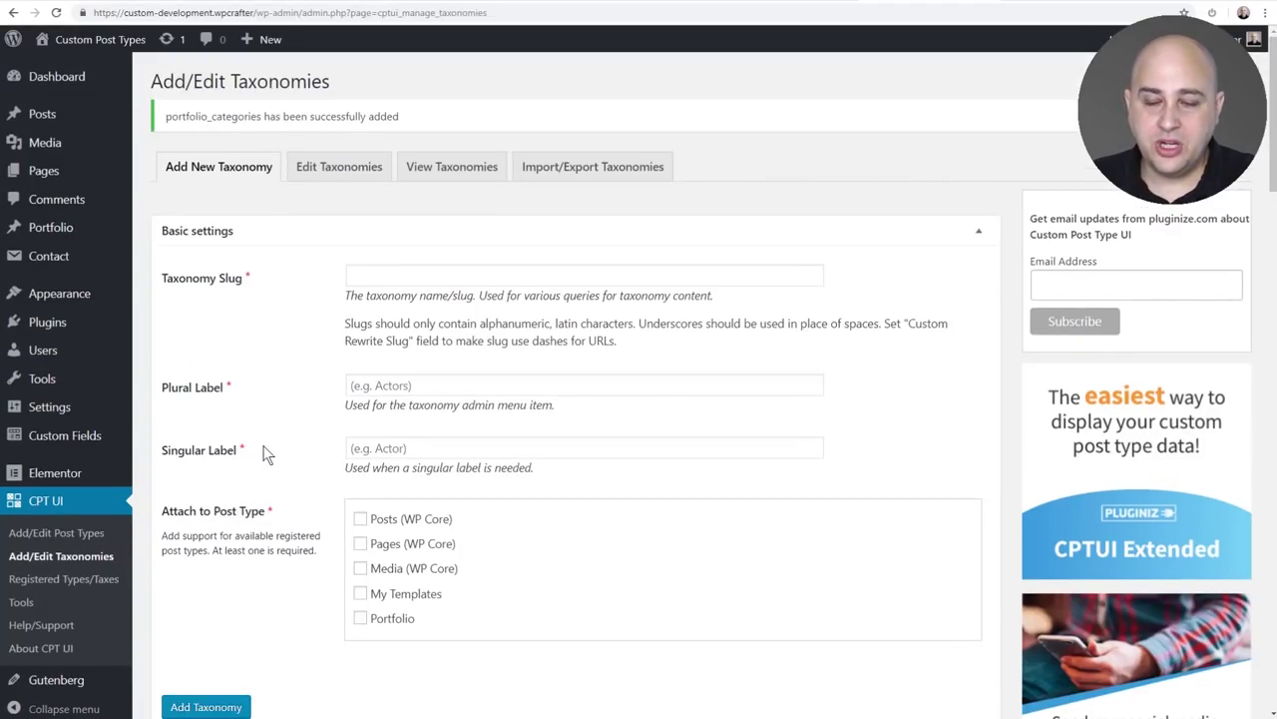
Step: Open the portfolio list and a blank new project to examine its editor and Portfolio Categories box
mouse_move(65, 223)
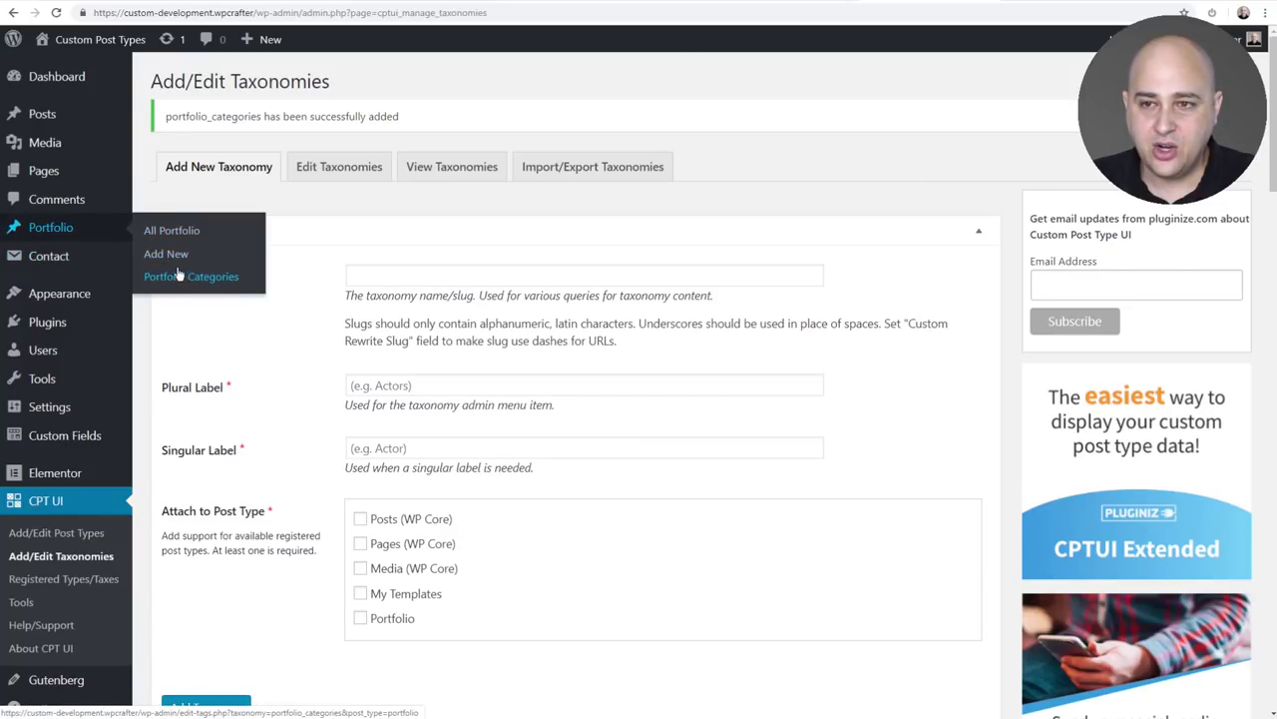
left_click(171, 235)
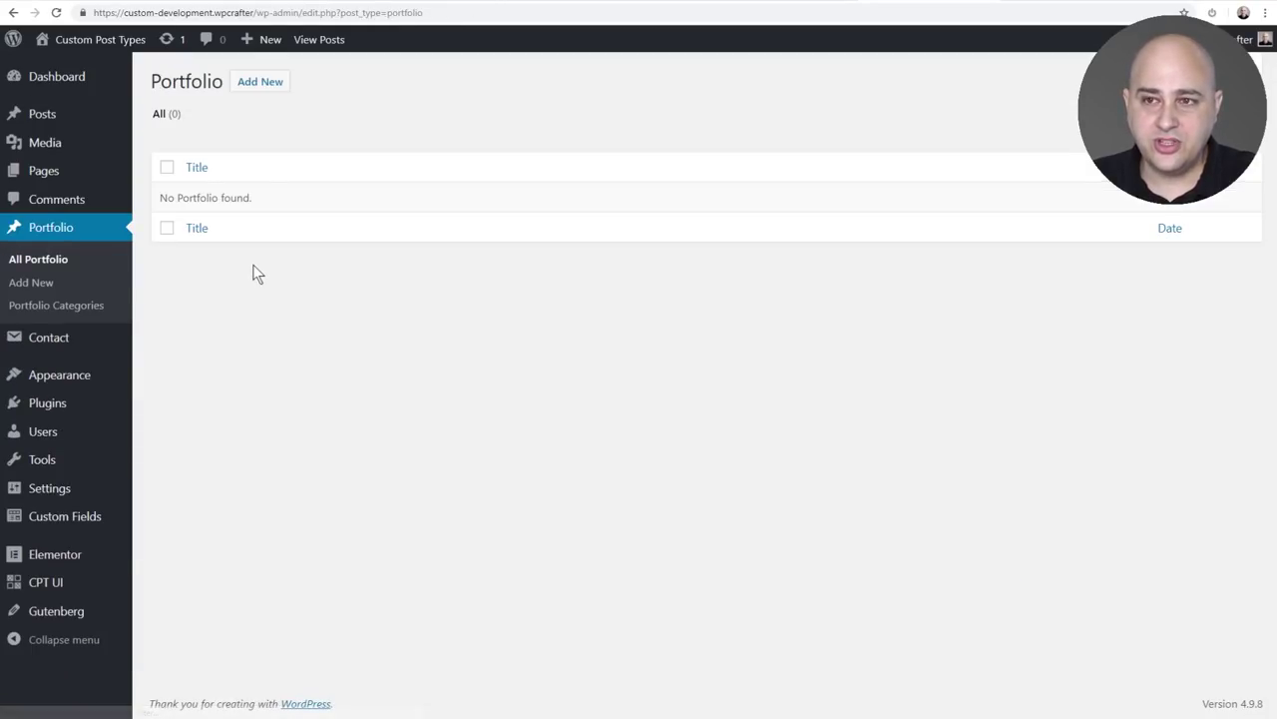
left_click(257, 84)
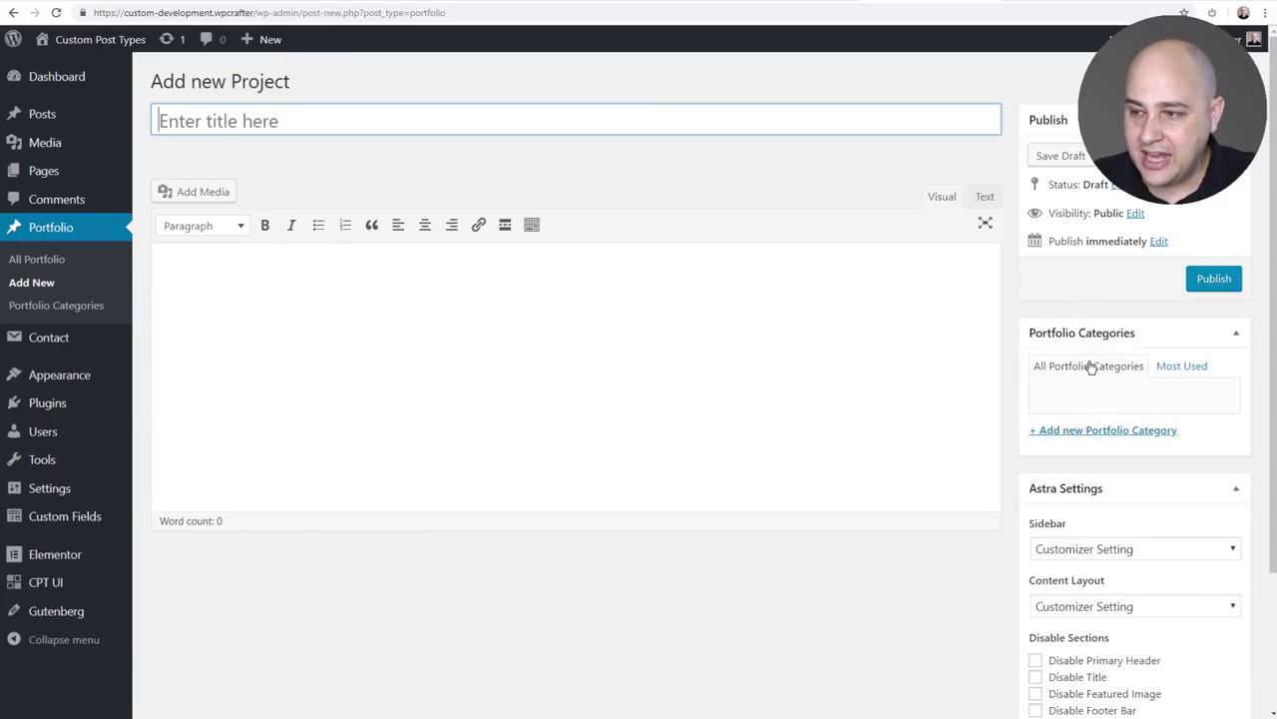
scroll(1092, 365, "down", 2)
scroll(929, 399, "up", 2)
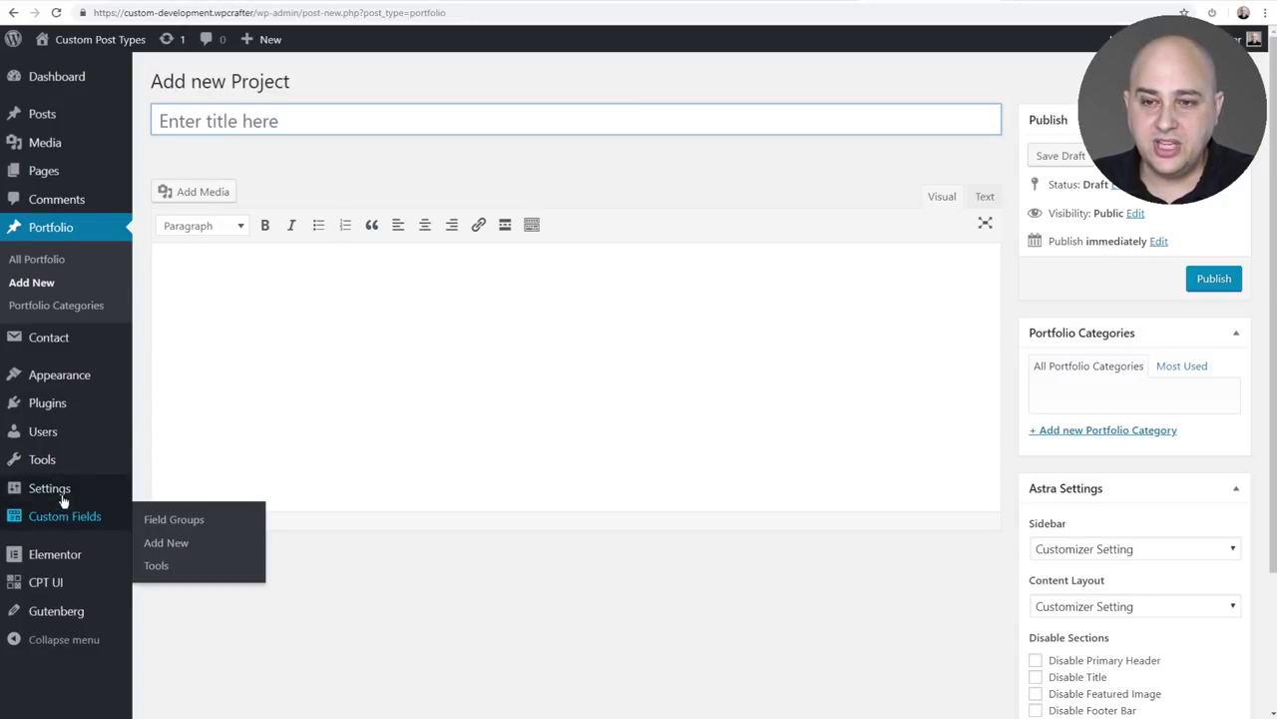
Step: Examine CPT UI's import and export tools and the generated registration code for the post type and taxonomy
mouse_move(41, 587)
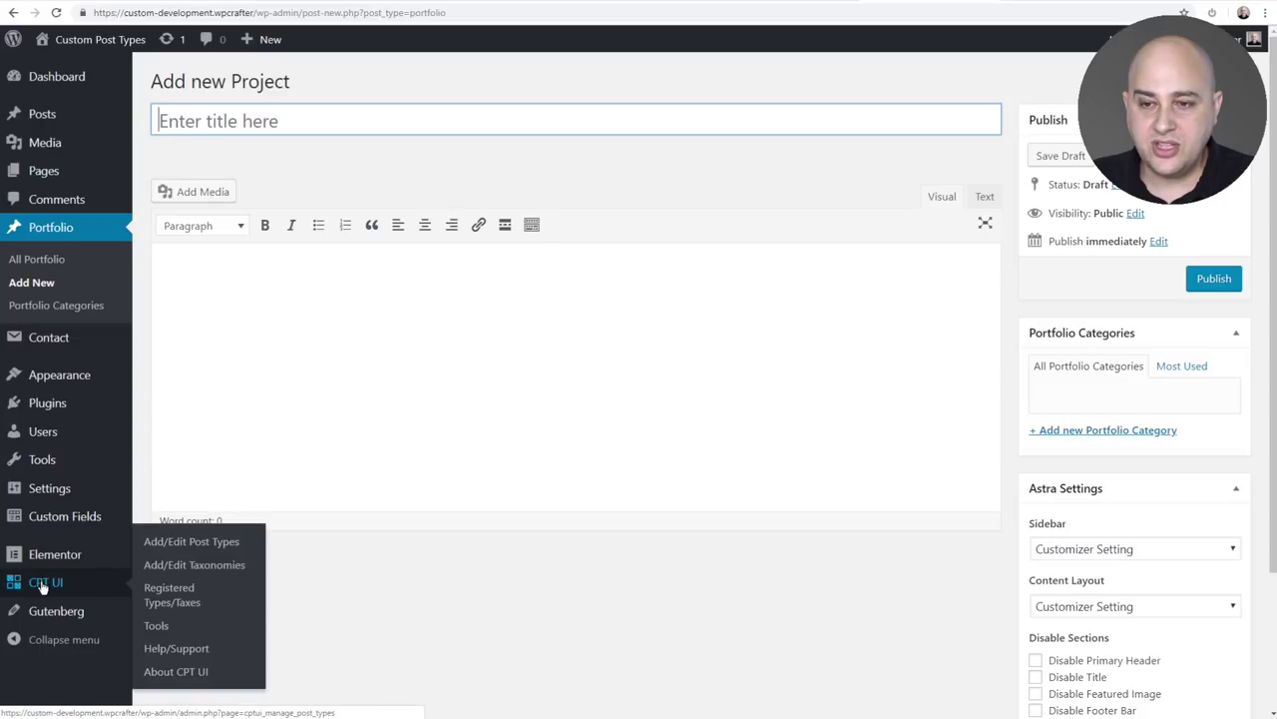
left_click(159, 626)
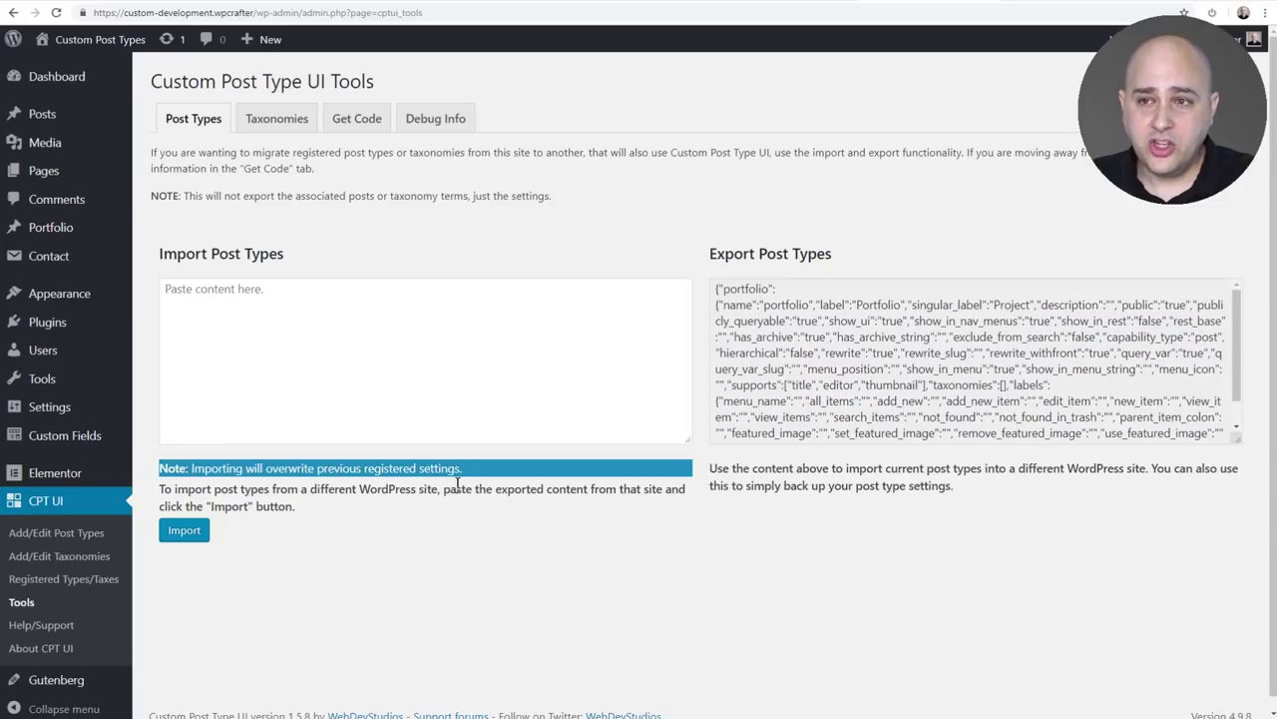
left_click(342, 118)
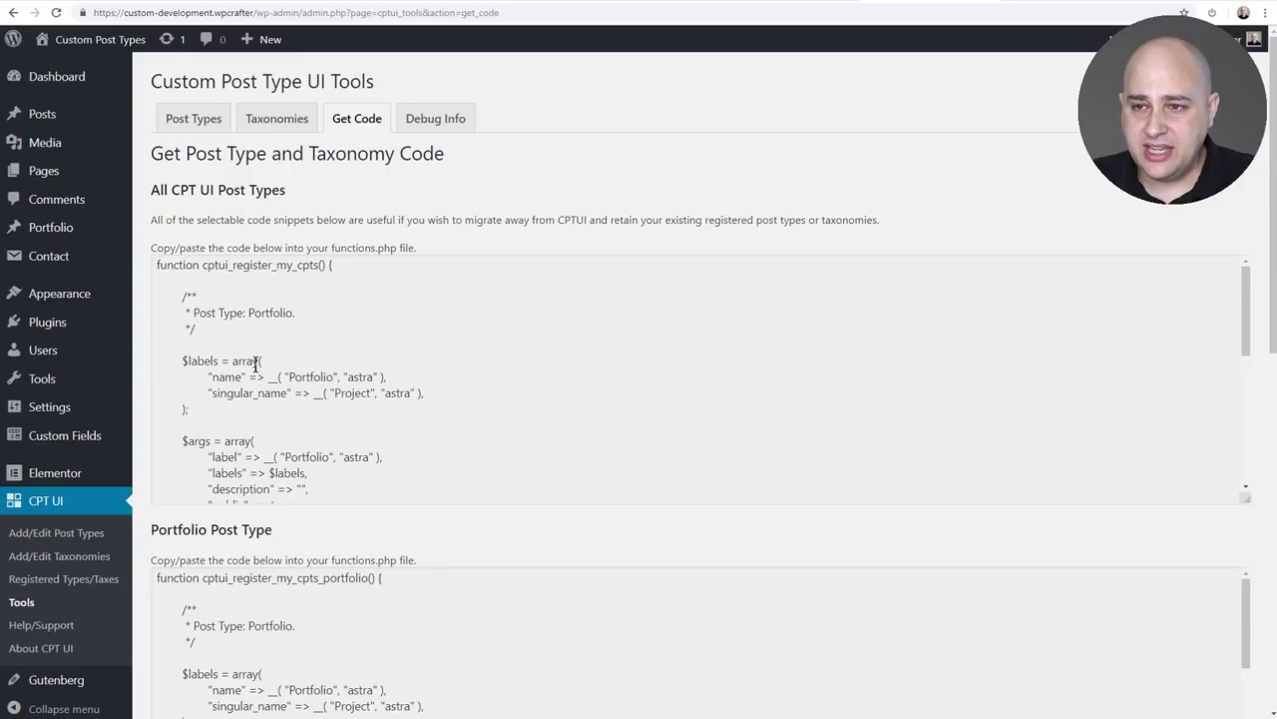
scroll(321, 378, "down", 5)
scroll(322, 378, "up", 5)
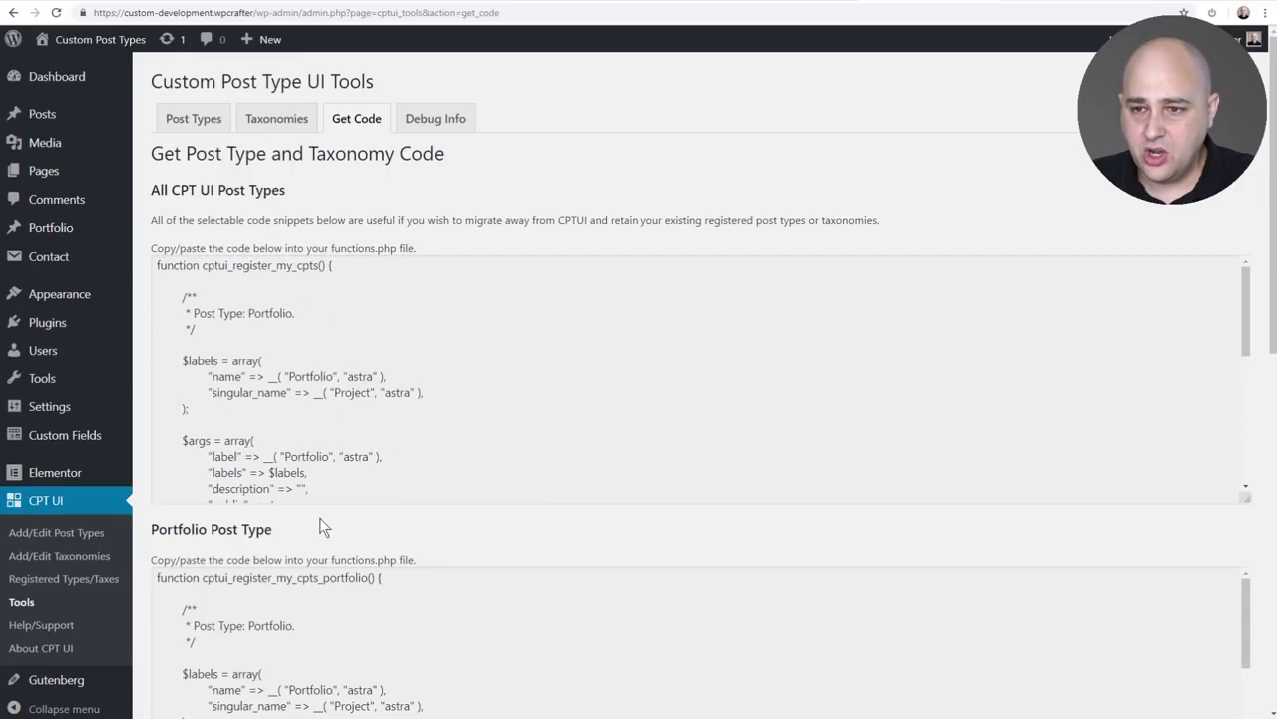
scroll(141, 542, "down", 2)
scroll(138, 539, "down", 3)
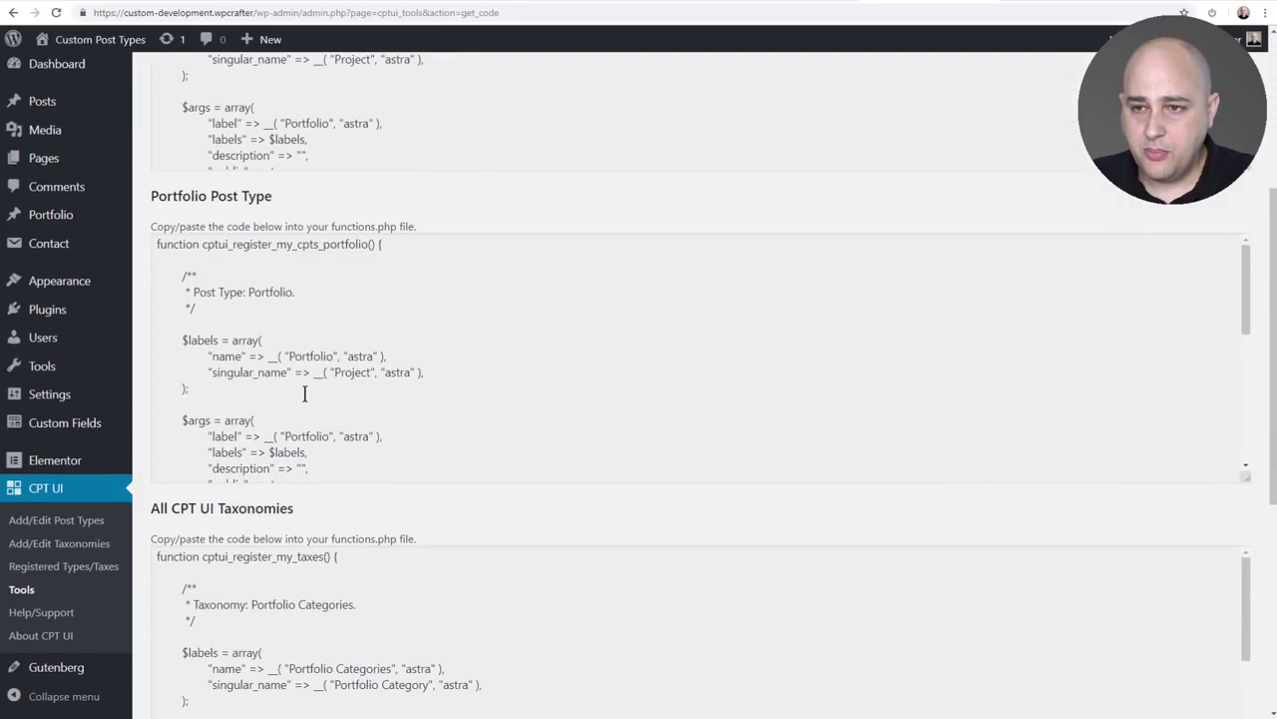
scroll(155, 508, "down", 5)
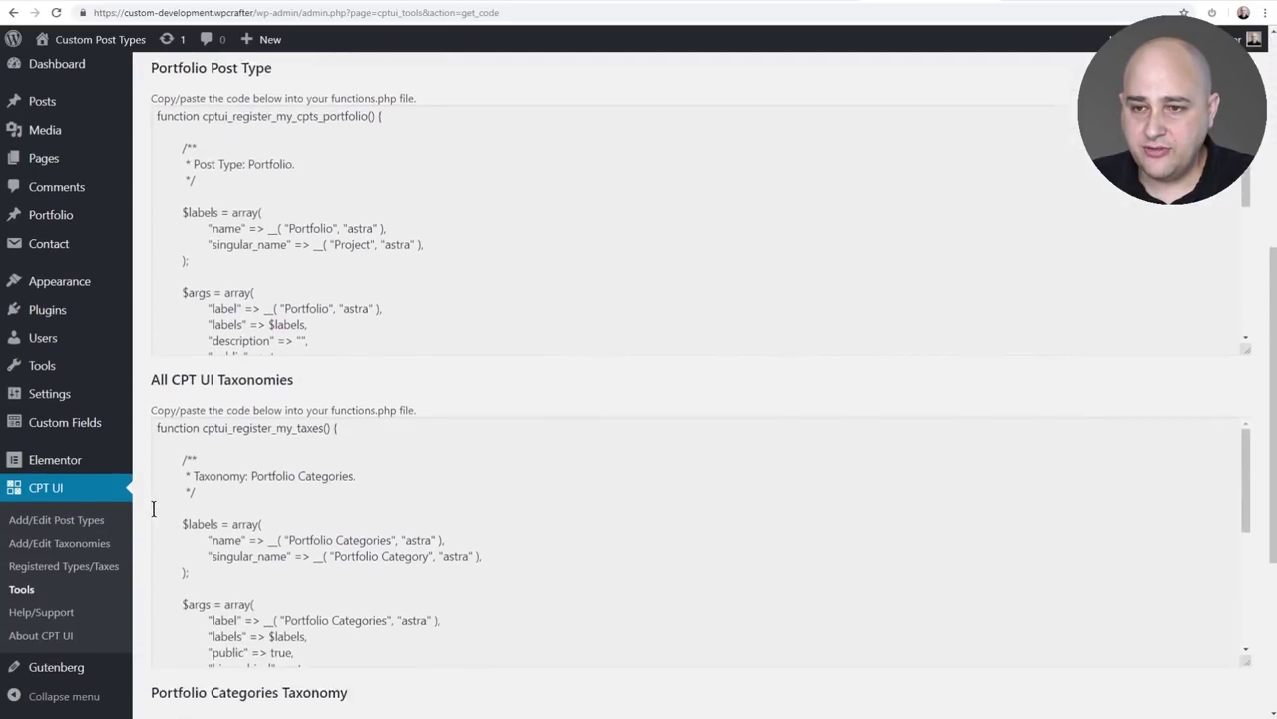
scroll(177, 482, "down", 2)
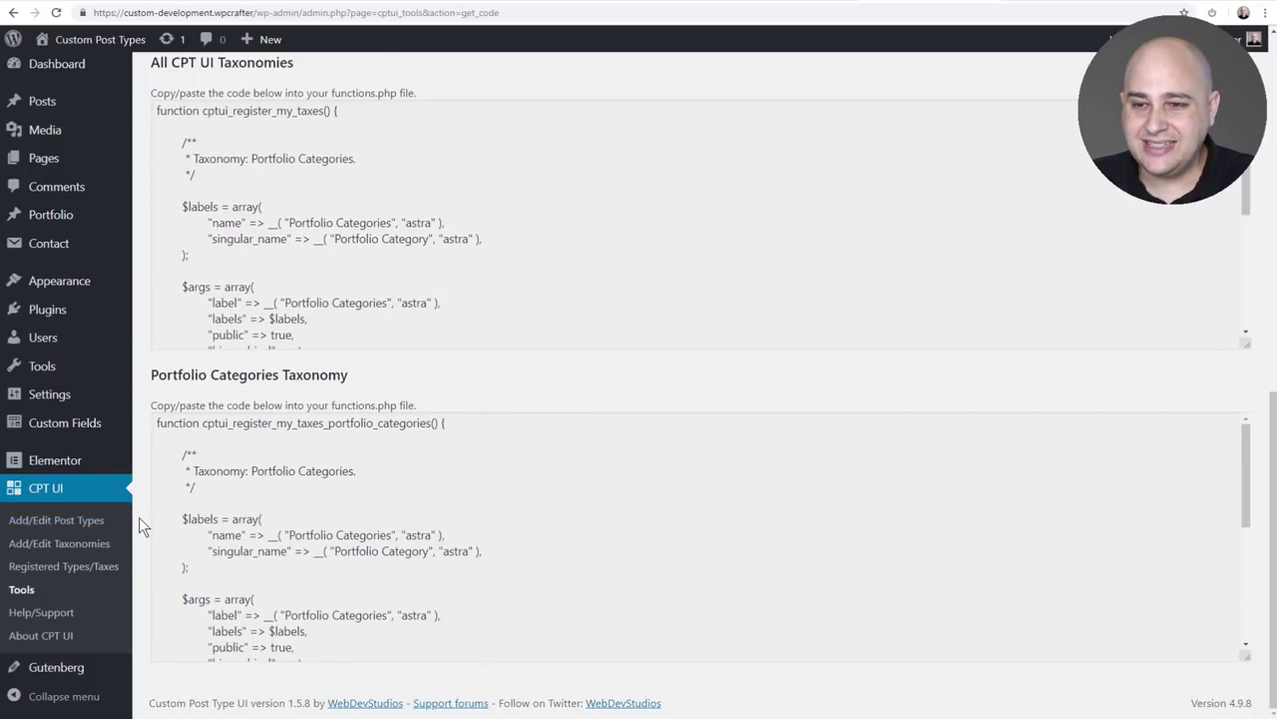
scroll(139, 517, "up", 12)
Step: Create a new Advanced Custom Fields field group titled "Portfolio"
mouse_move(120, 435)
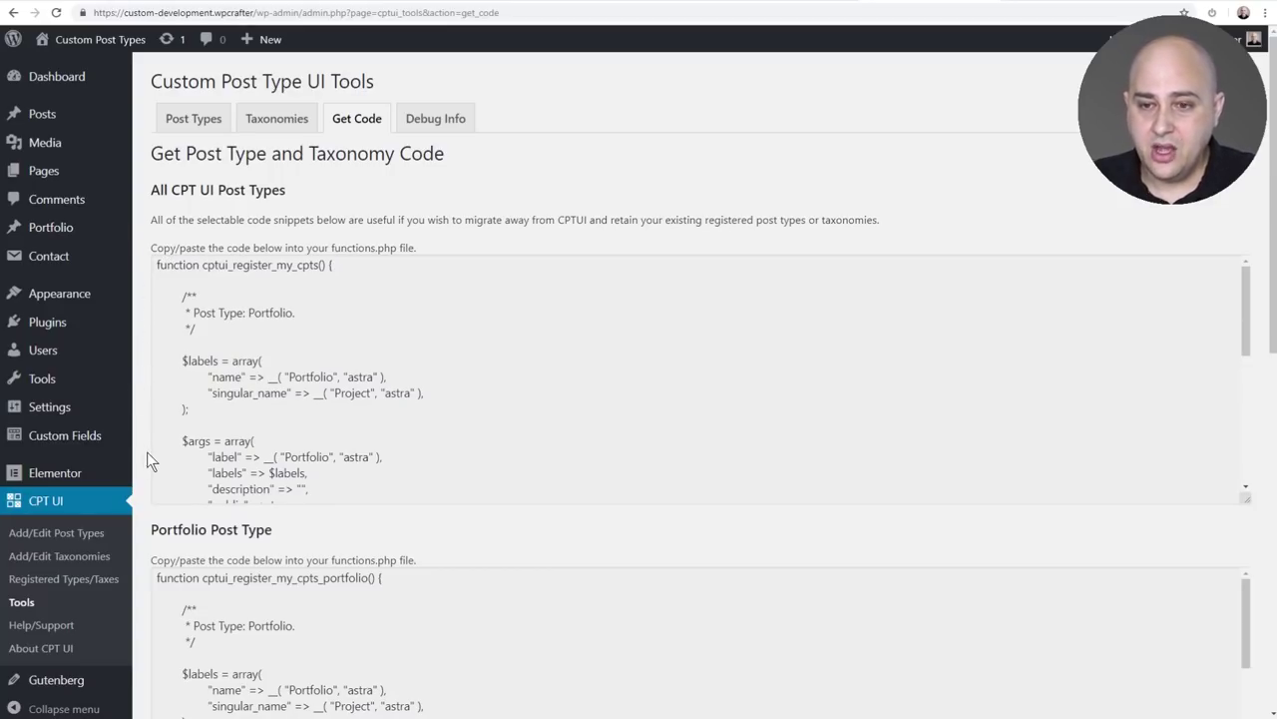
left_click(50, 439)
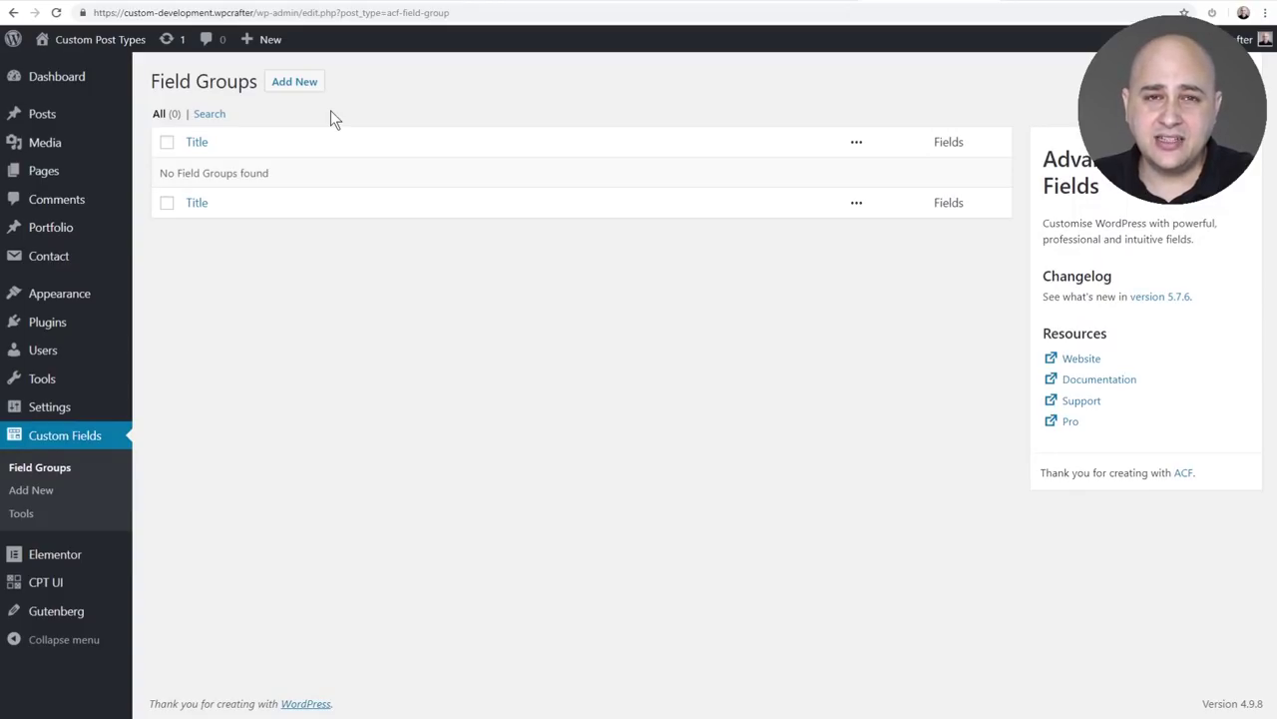
left_click(294, 80)
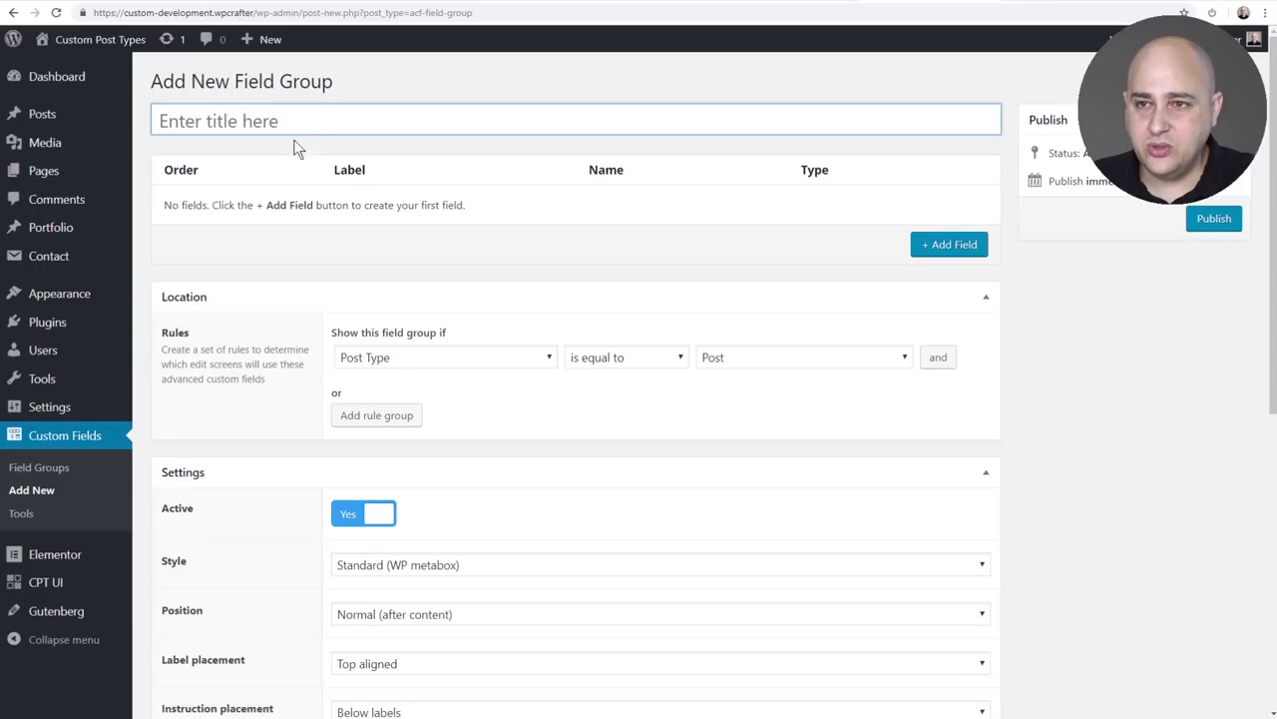
left_click(262, 121)
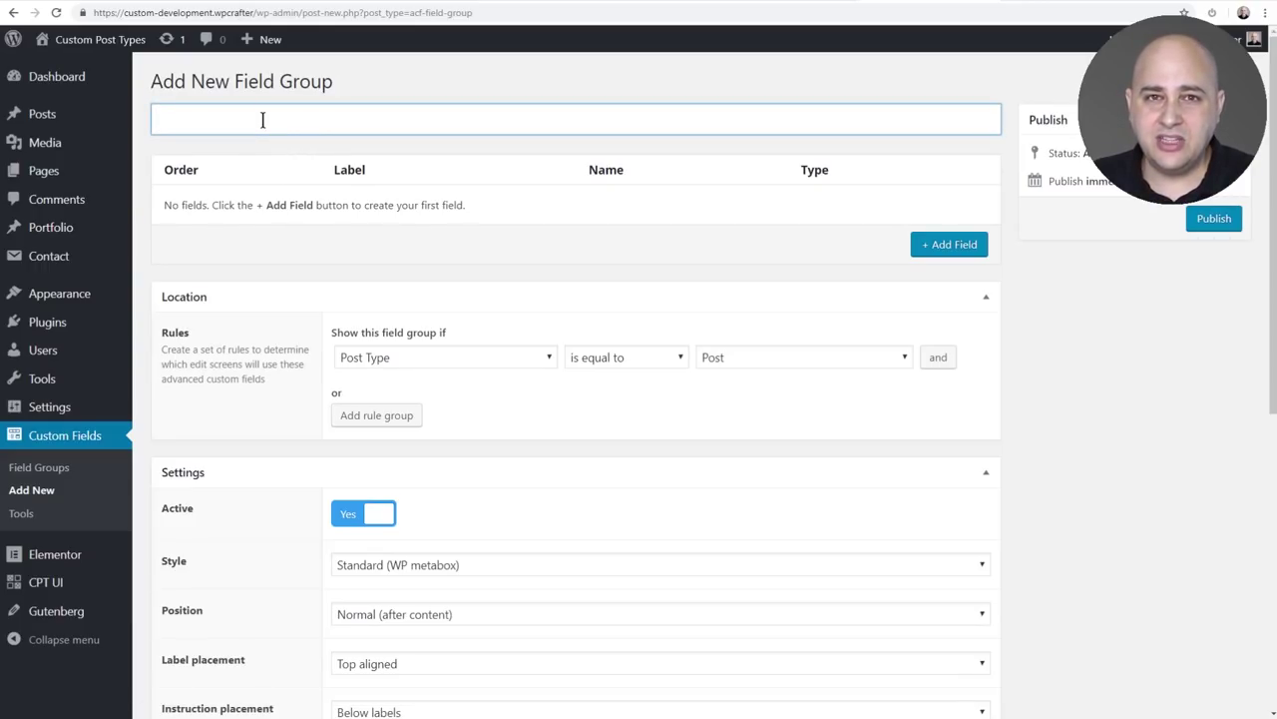
type("Portfolio")
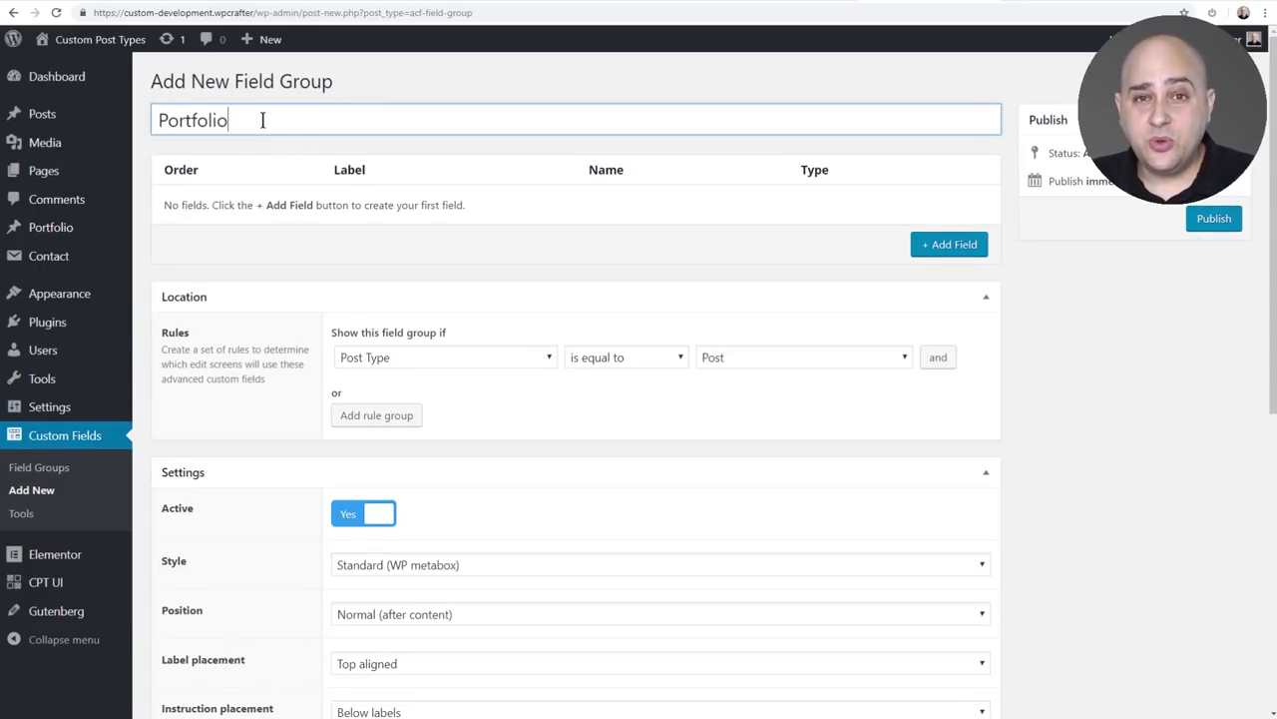
Step: Set the field group's location rule to show it when Post Type is equal to Project, keeping the other settings at their defaults
scroll(284, 257, "down", 2)
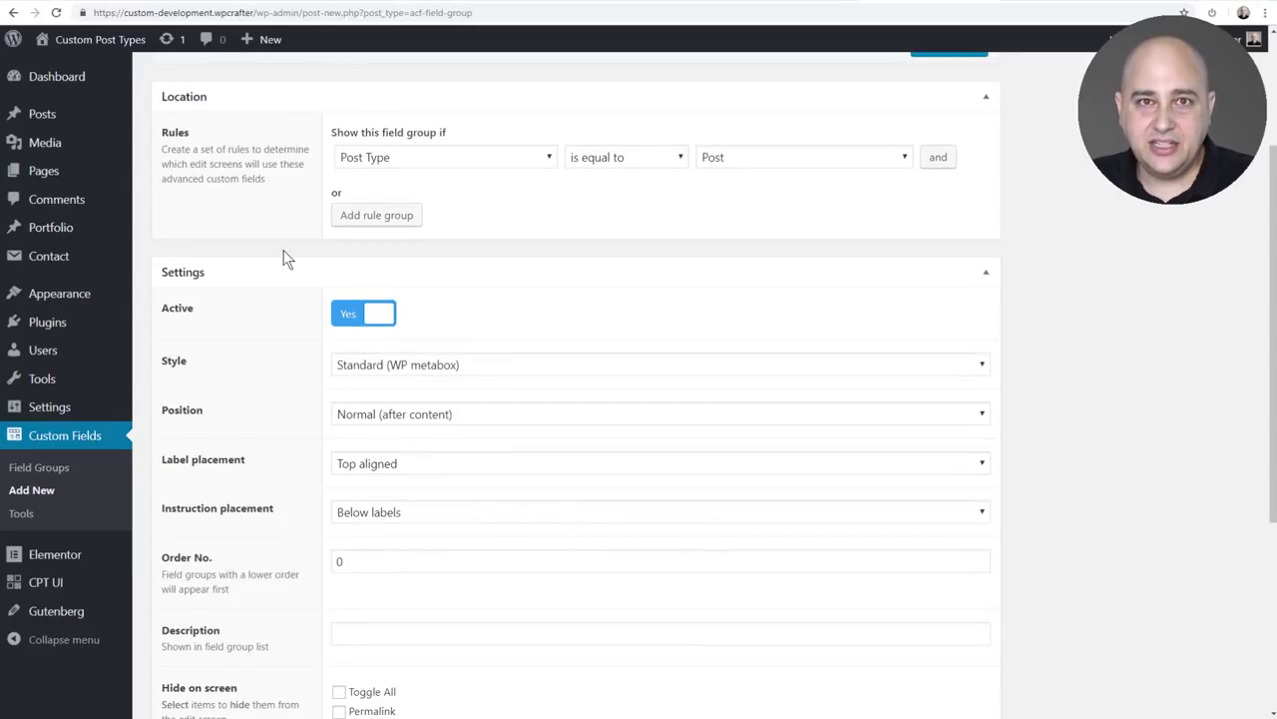
scroll(283, 256, "up", 1)
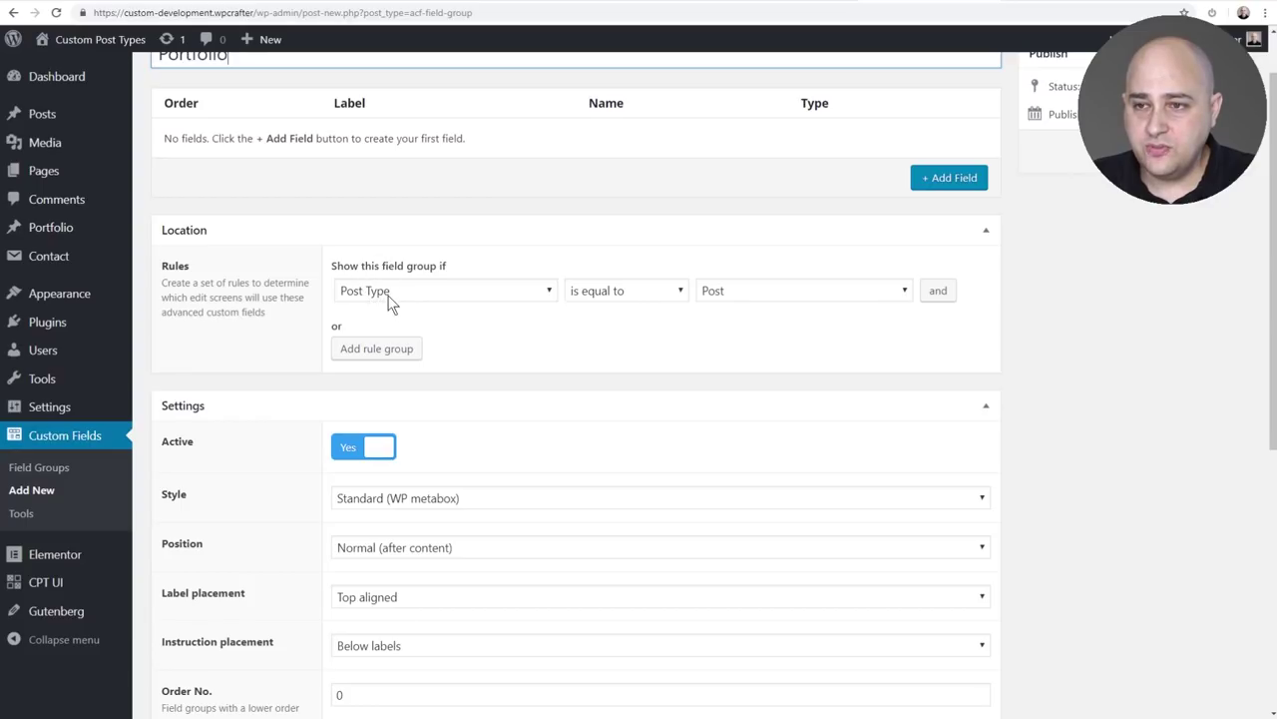
left_click(741, 301)
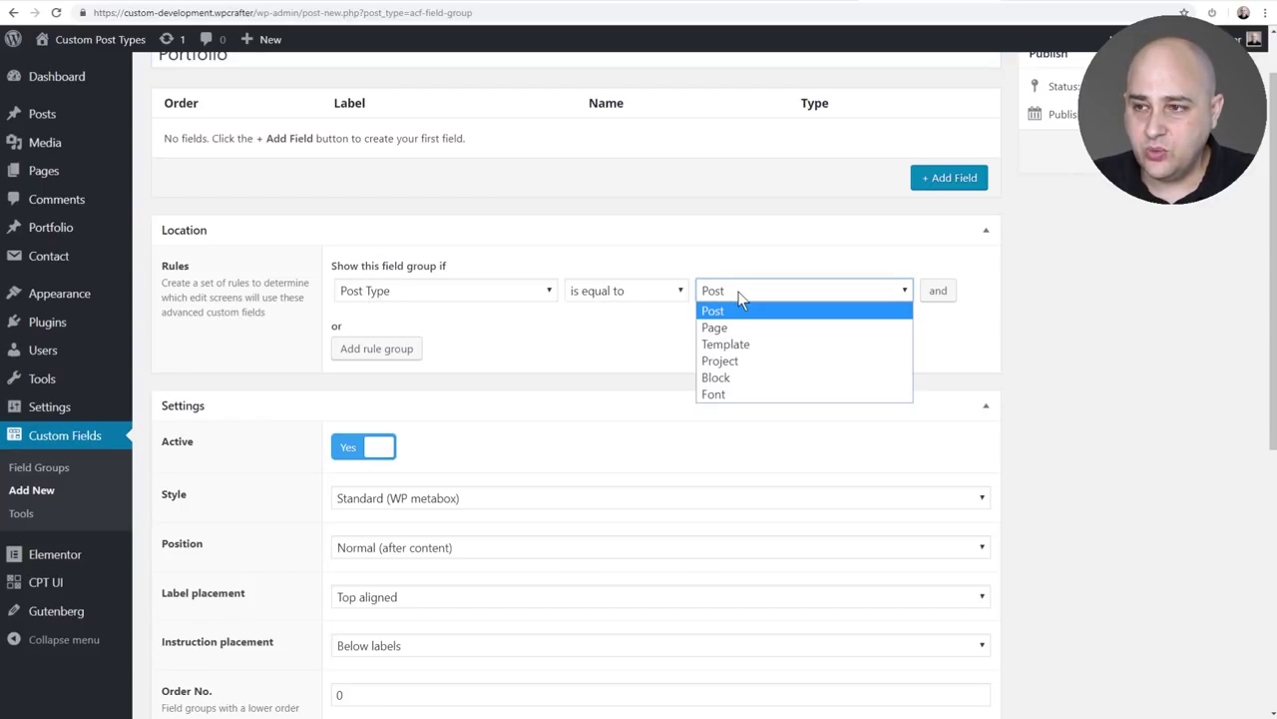
left_click(719, 365)
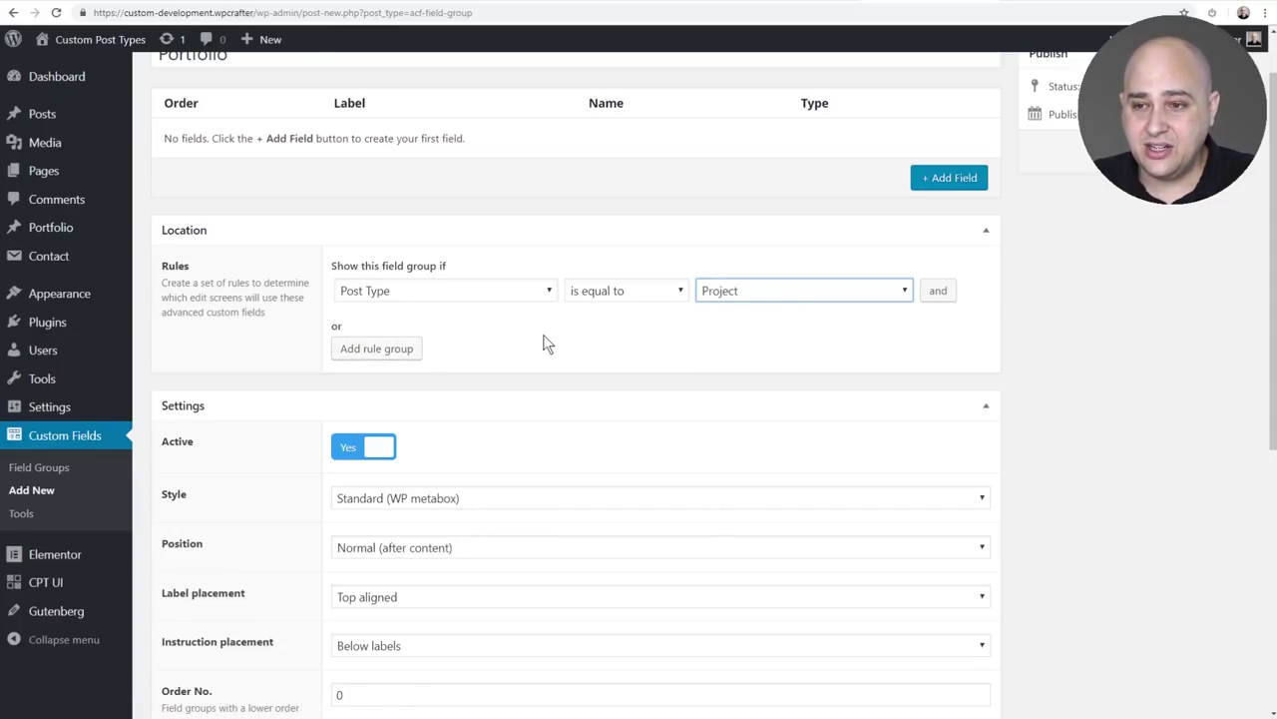
scroll(551, 353, "down", 5)
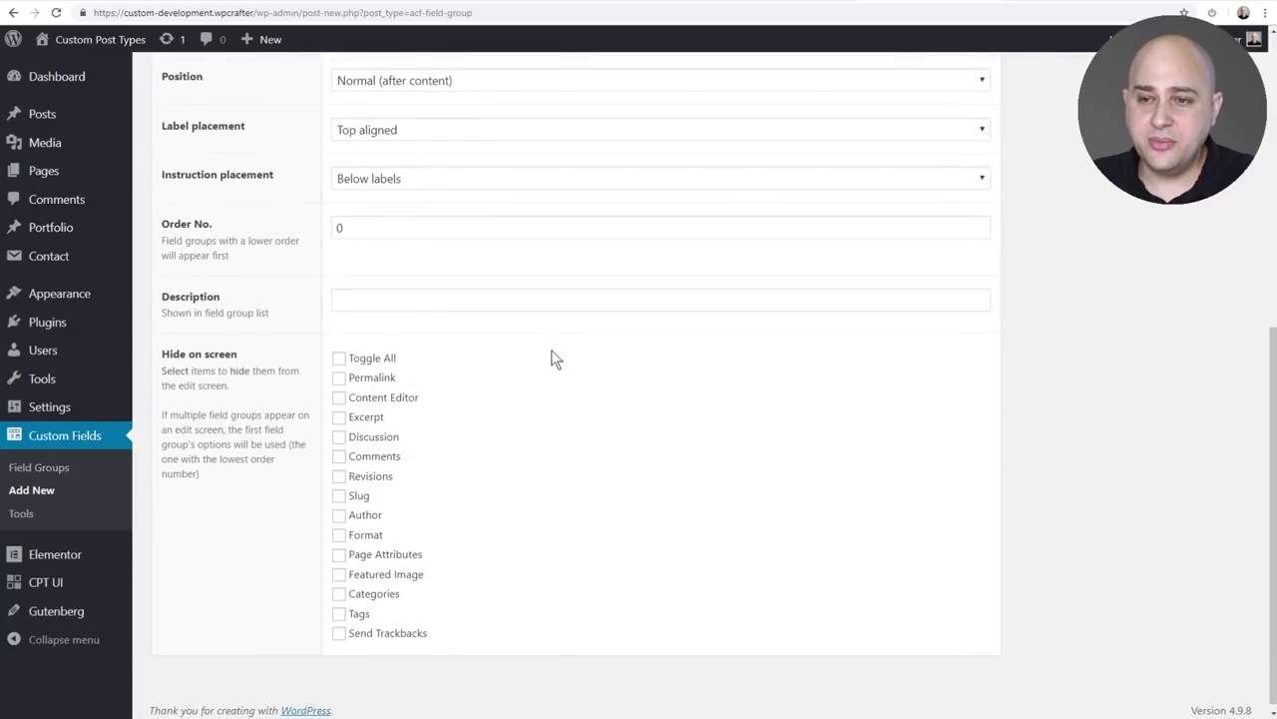
scroll(555, 359, "up", 5)
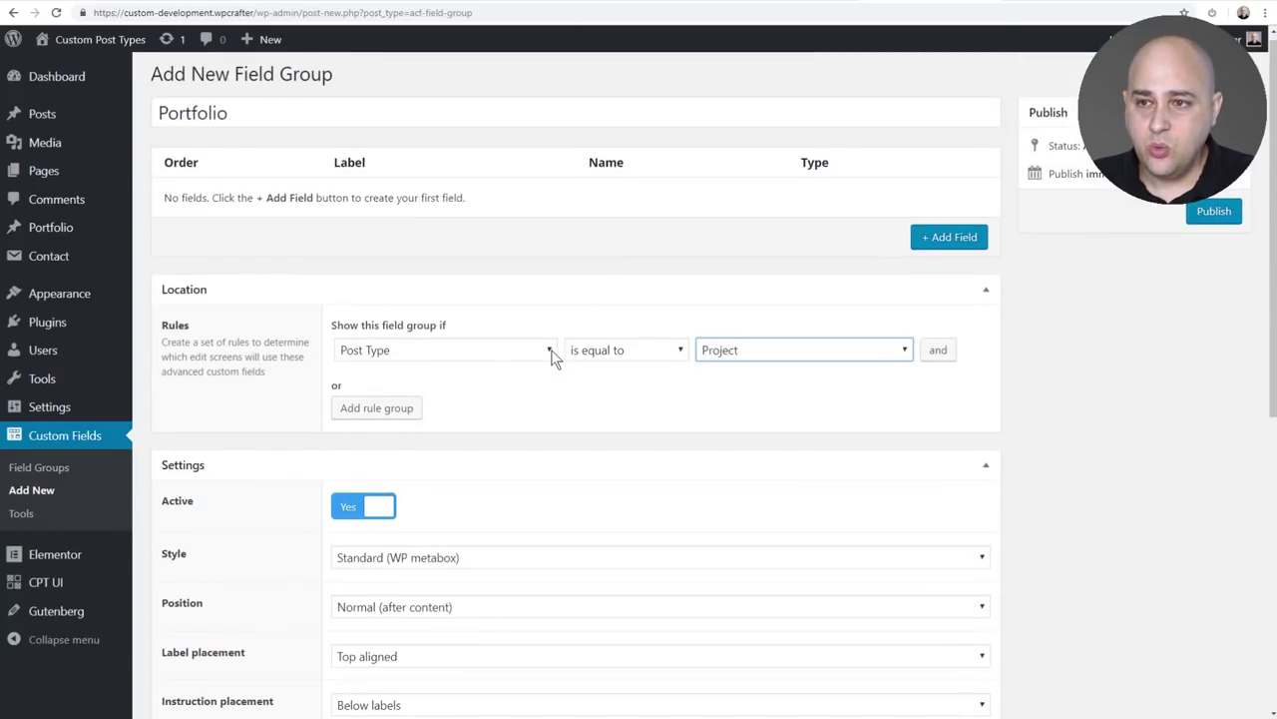
Step: Add a blank field to the Portfolio group and examine its available field types, required option and conditional logic settings
left_click(953, 244)
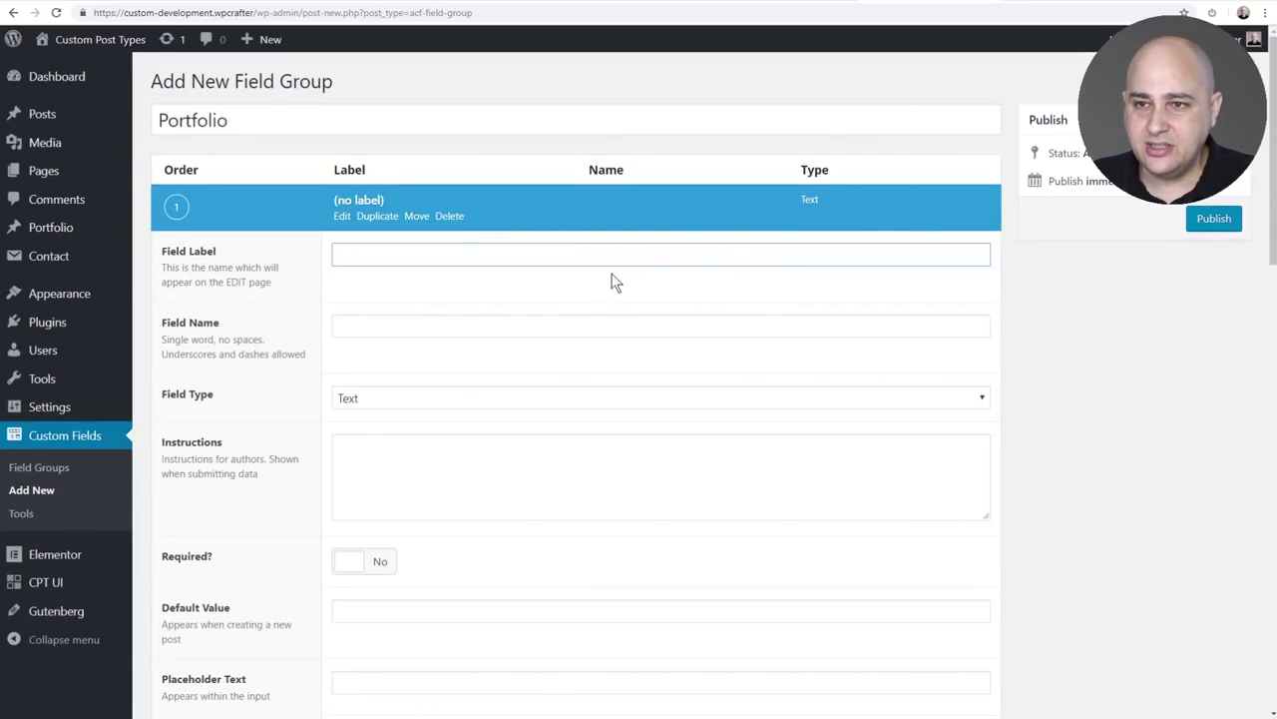
scroll(610, 278, "down", 2)
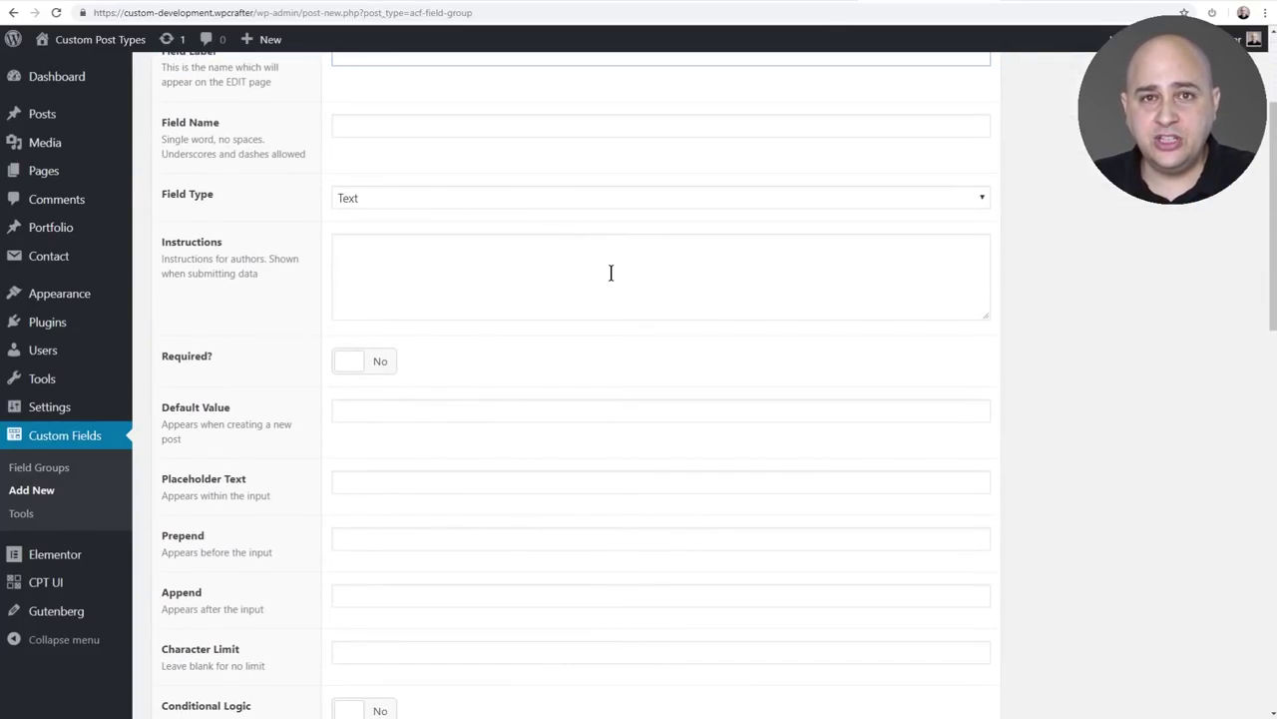
scroll(611, 273, "up", 1)
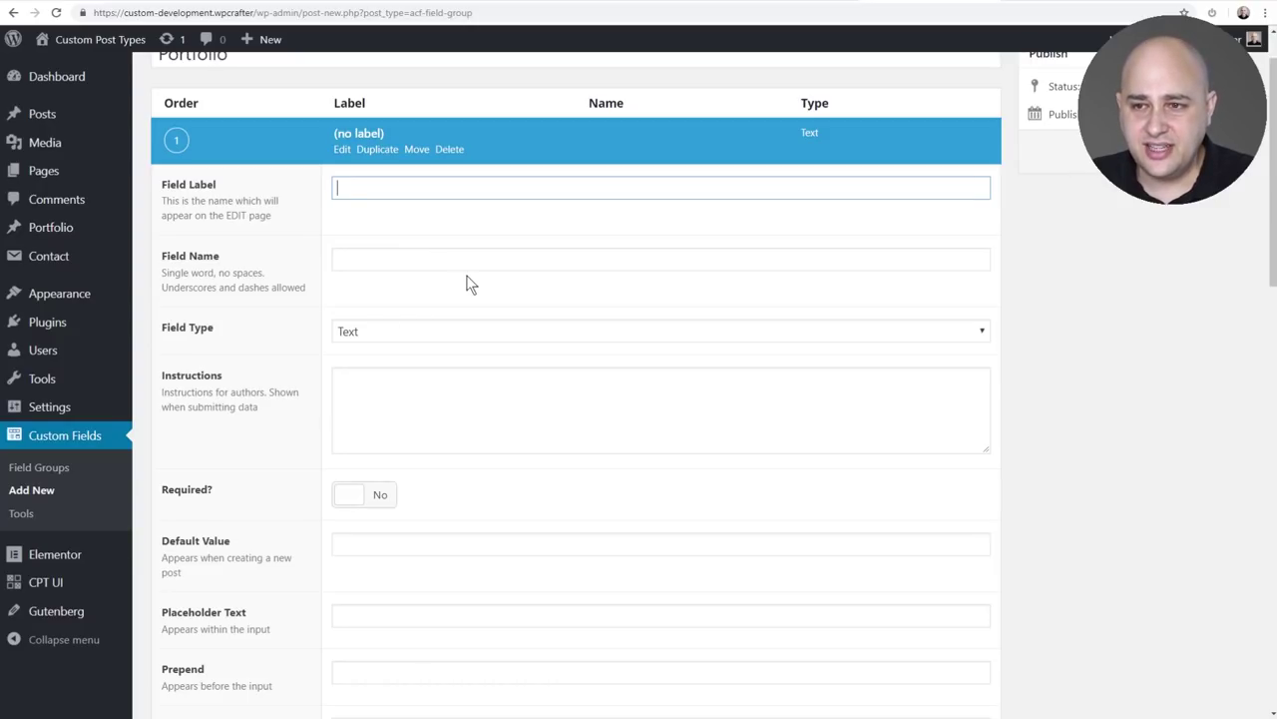
scroll(414, 257, "down", 3)
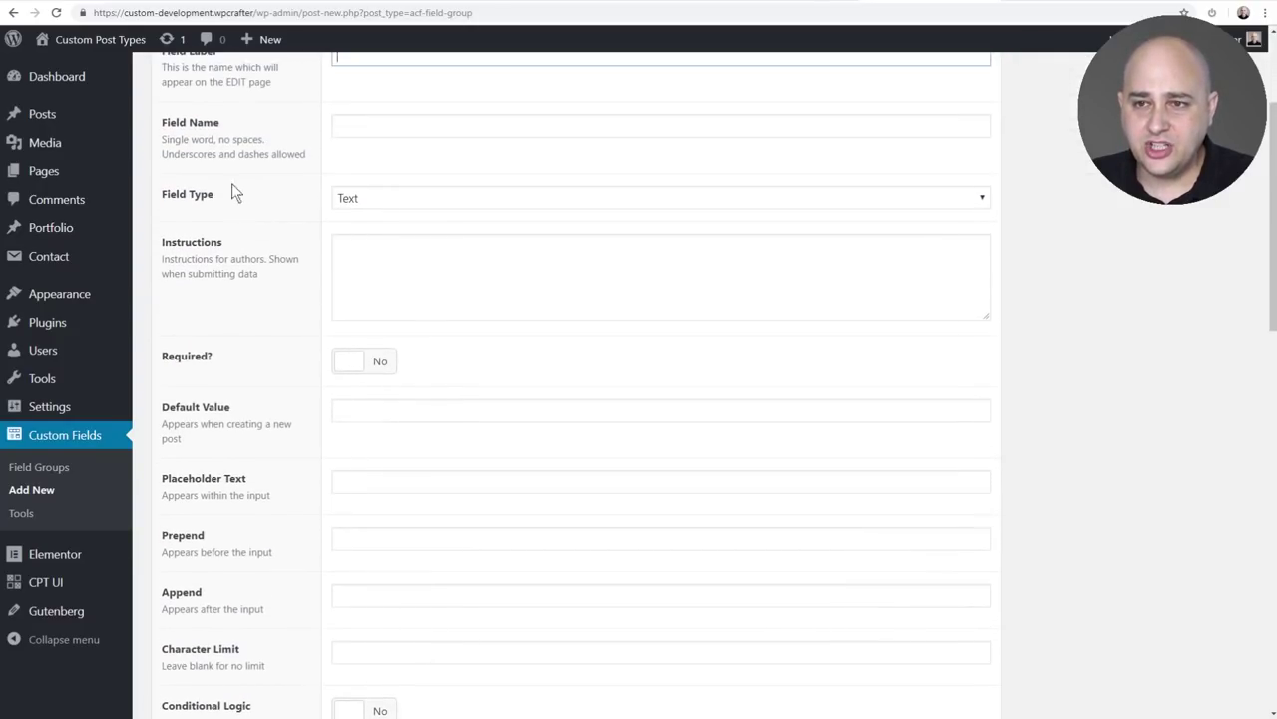
left_click(900, 206)
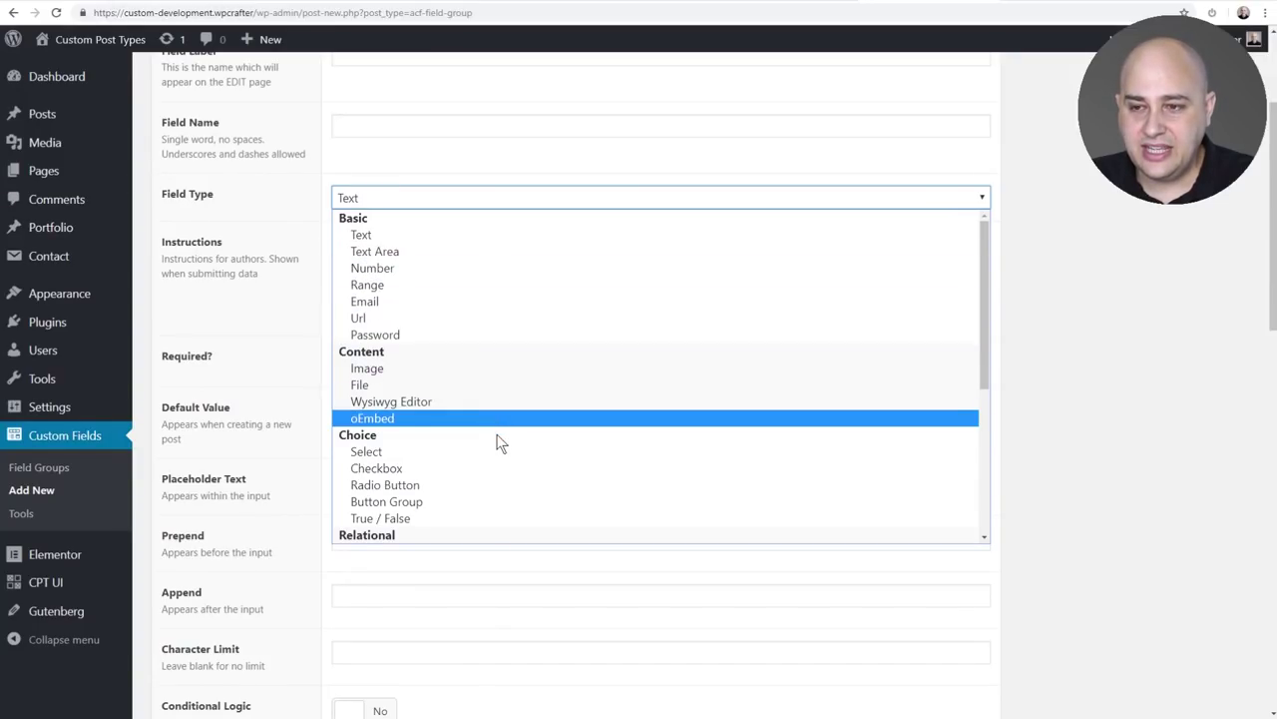
scroll(499, 442, "down", 3)
scroll(504, 433, "up", 3)
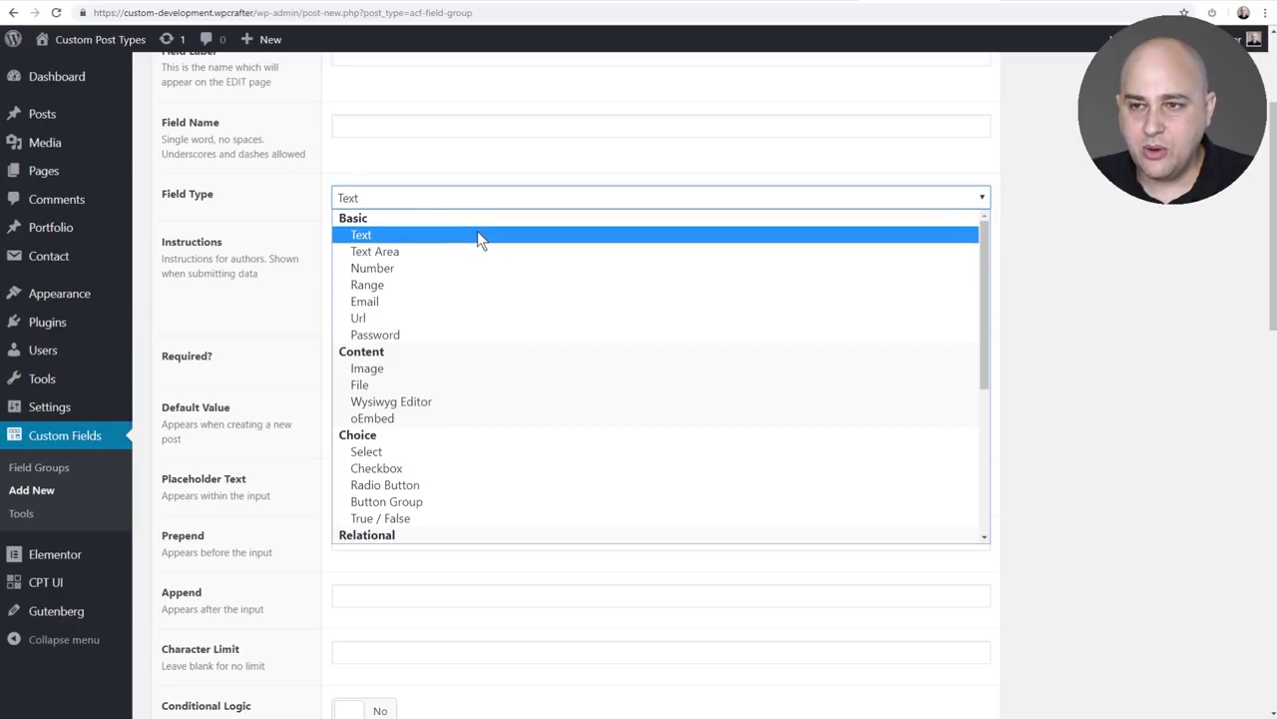
left_click(278, 317)
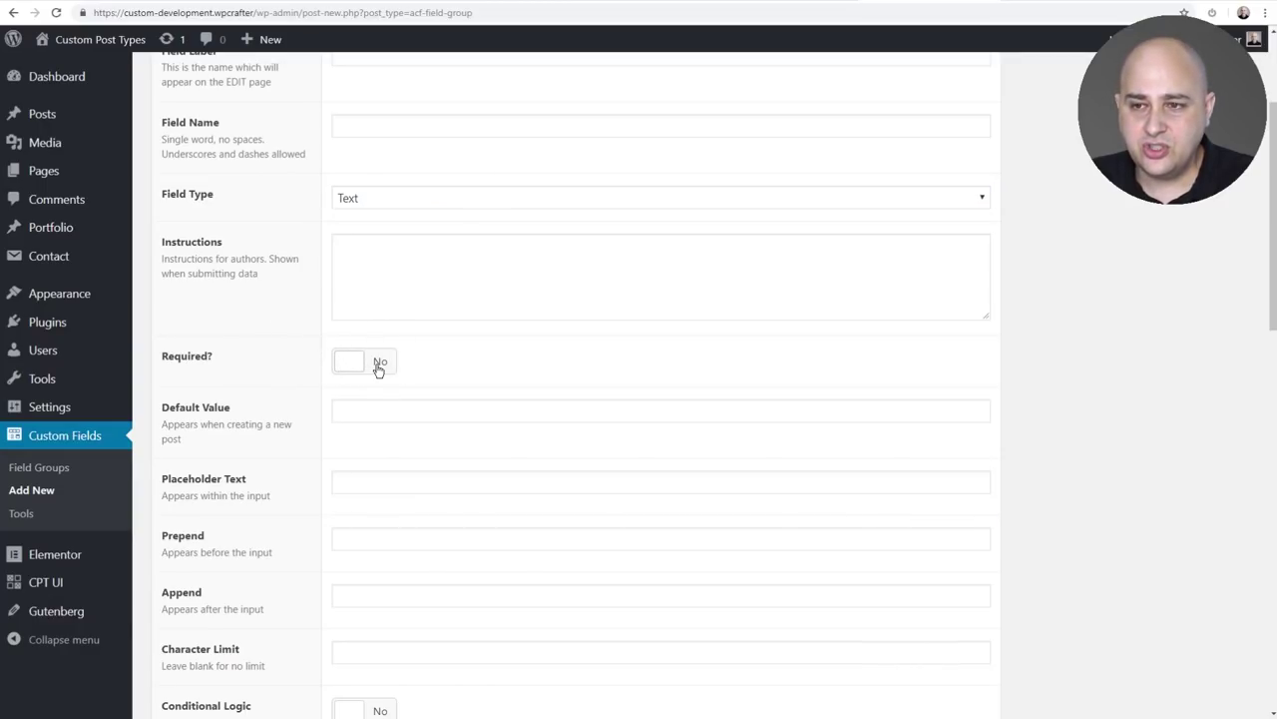
scroll(306, 360, "down", 3)
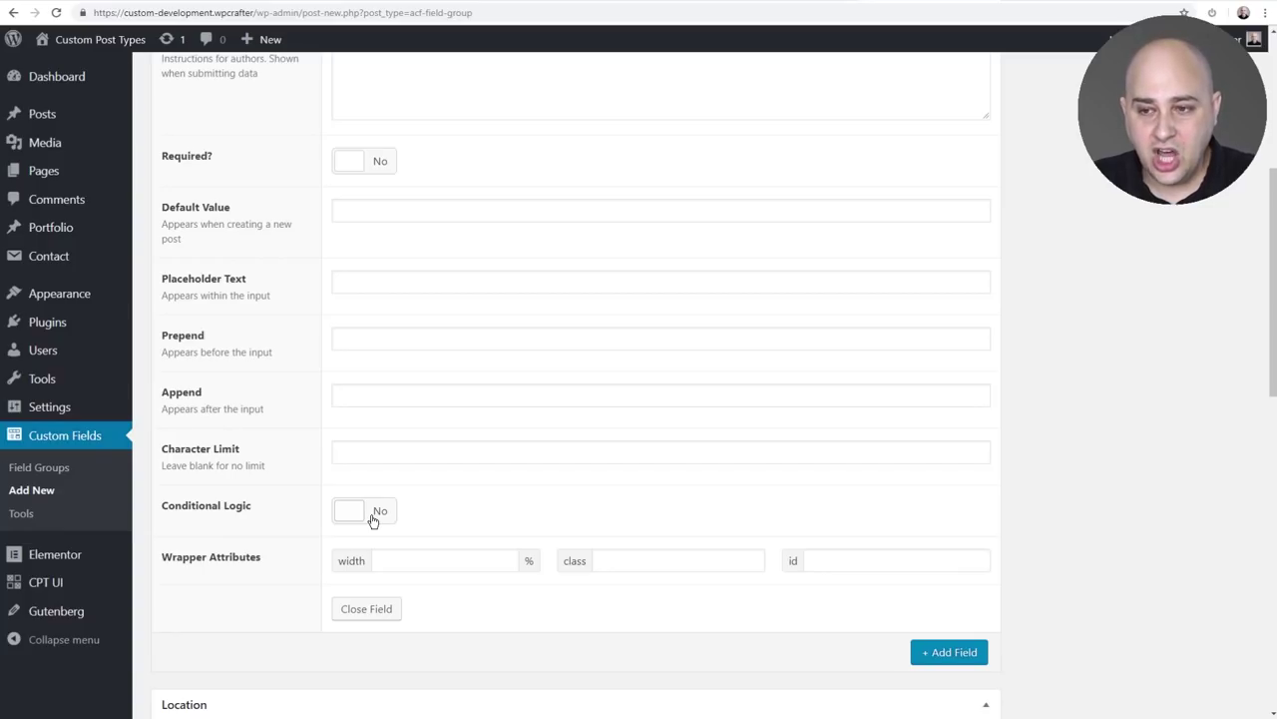
scroll(629, 419, "up", 4)
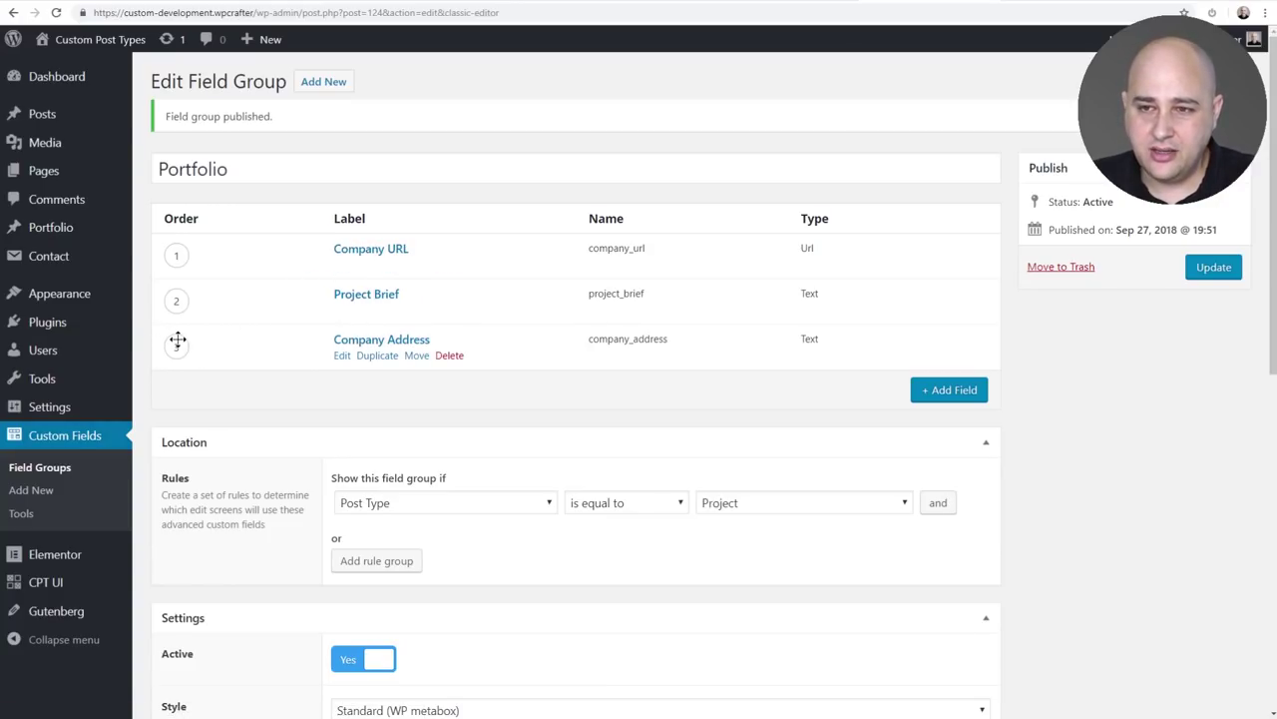
Step: Move the Company Address field to first place in the Portfolio field group and update the group
left_click_drag(178, 345, 188, 256)
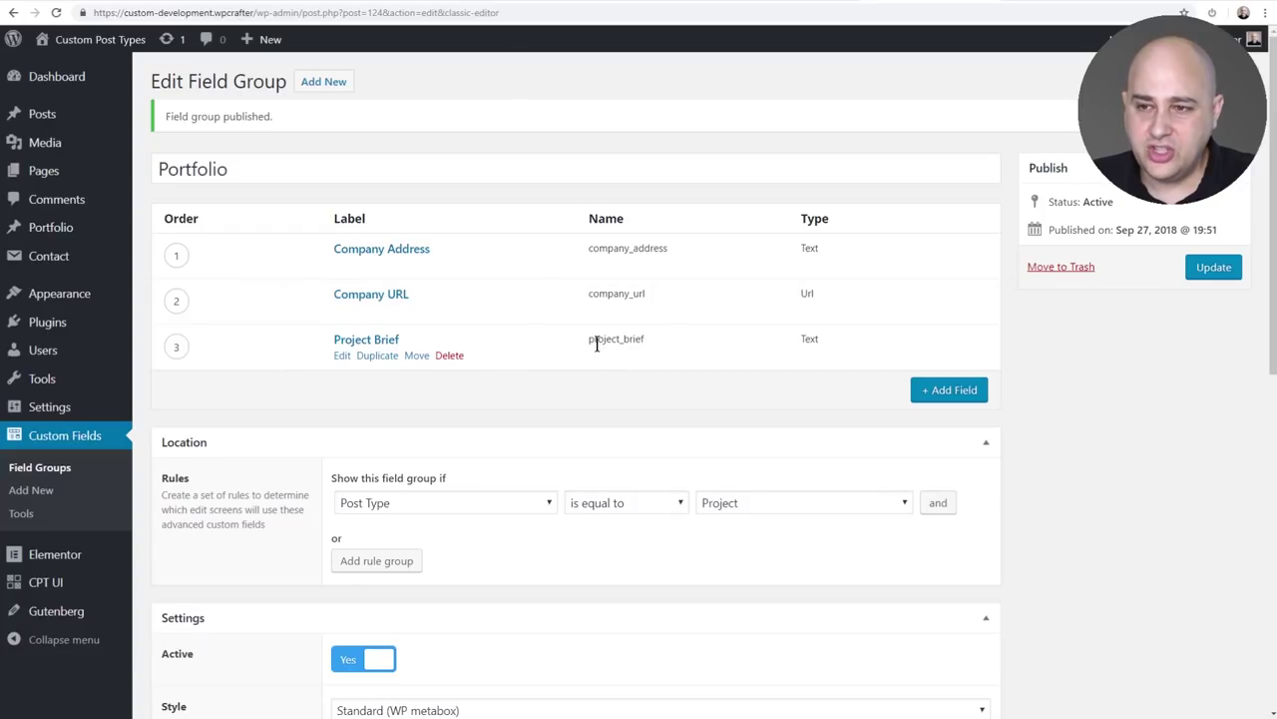
left_click(1202, 269)
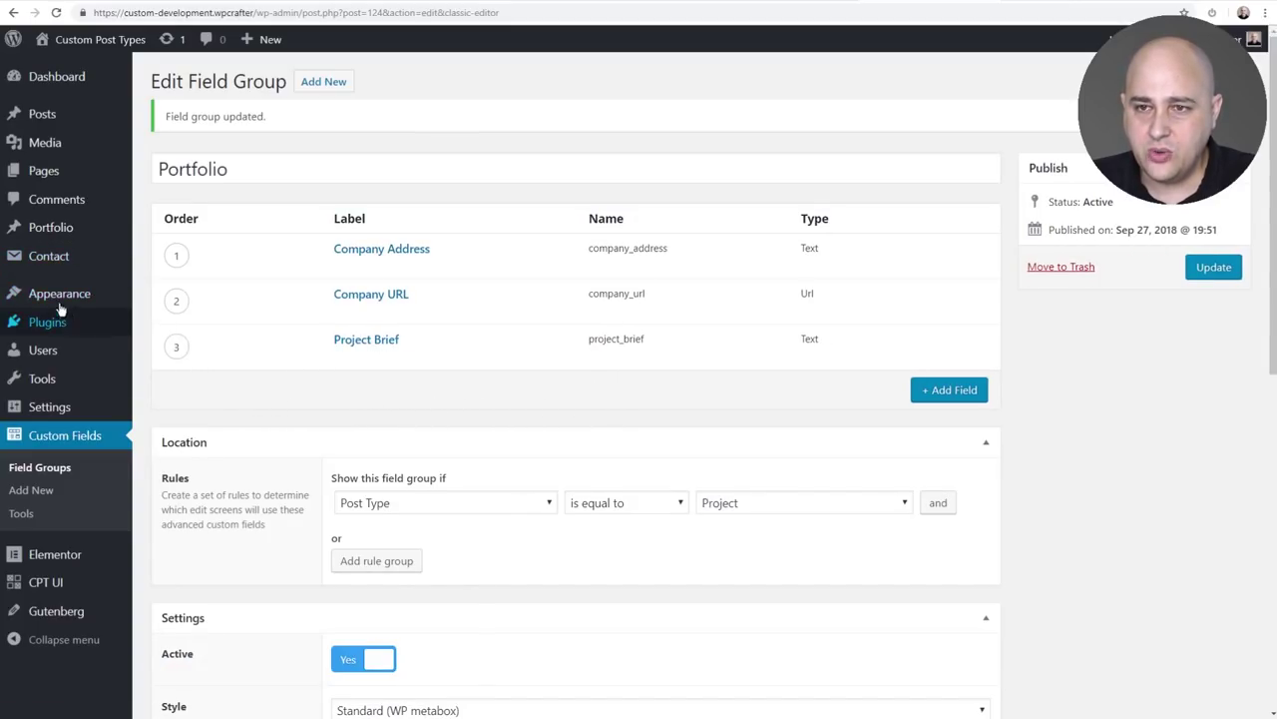
Step: Open a blank new portfolio project and examine the Portfolio box with its custom fields below the content editor
mouse_move(48, 228)
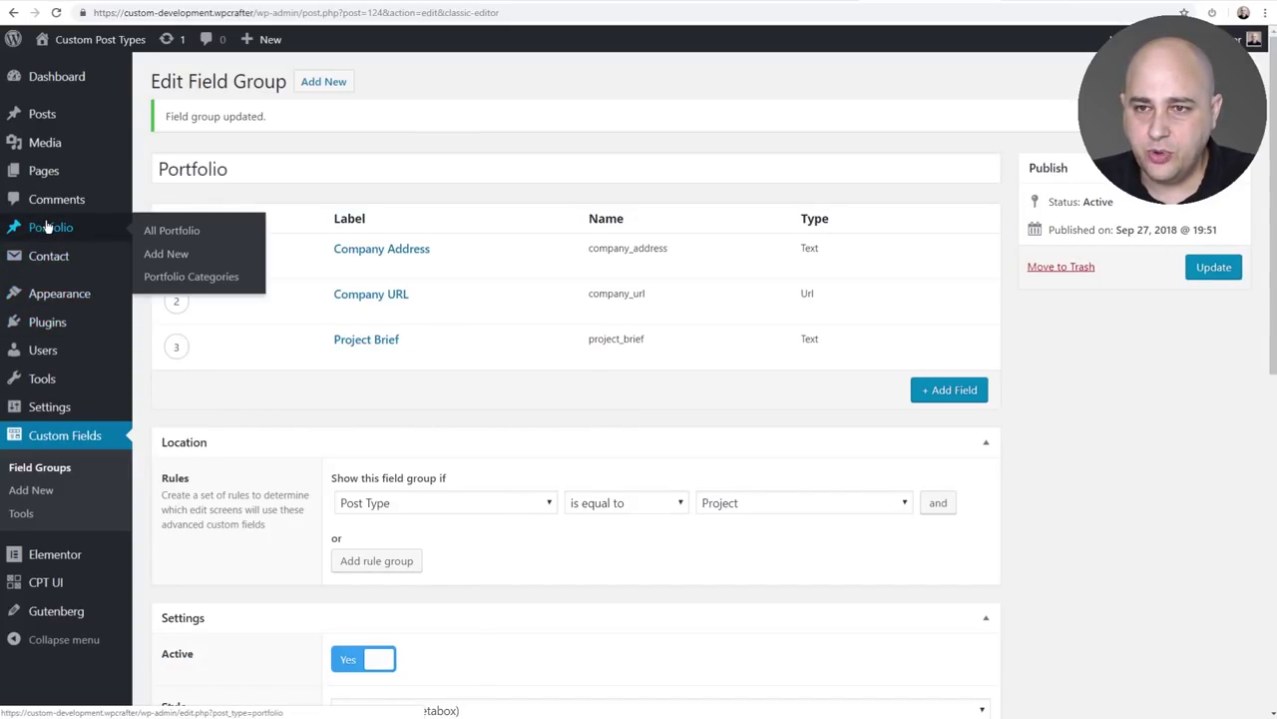
left_click(163, 253)
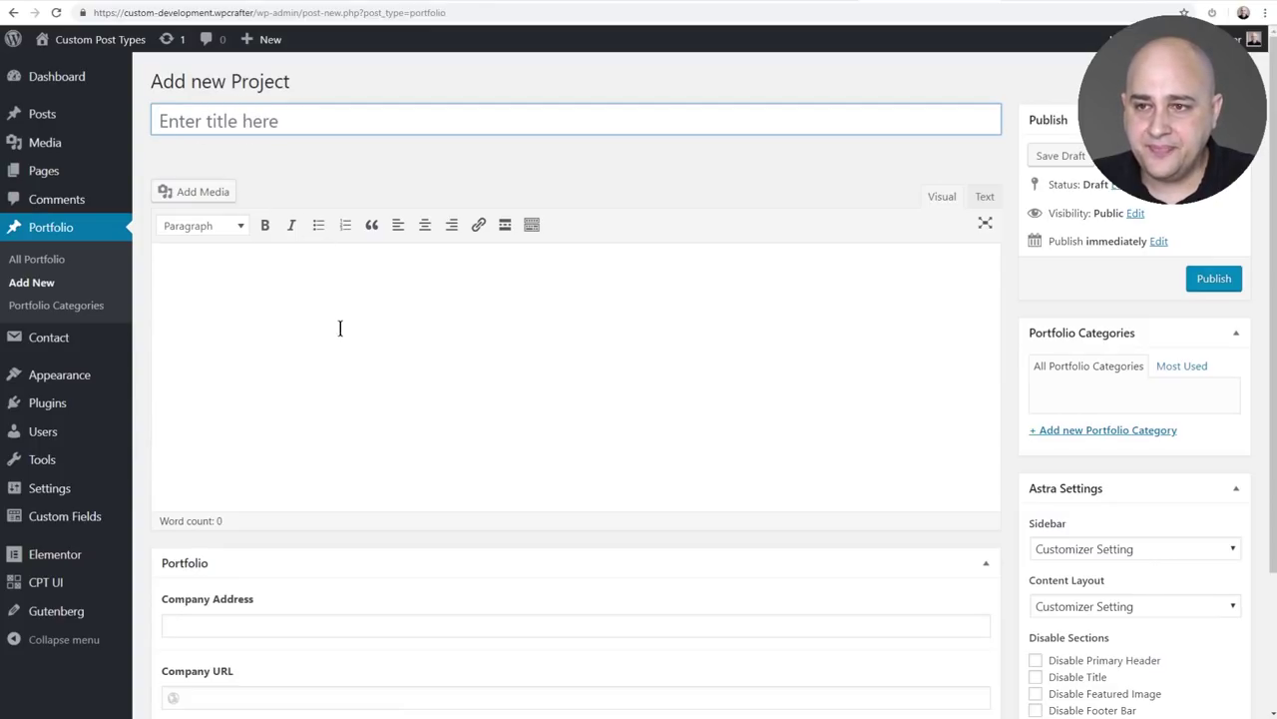
scroll(314, 322, "down", 2)
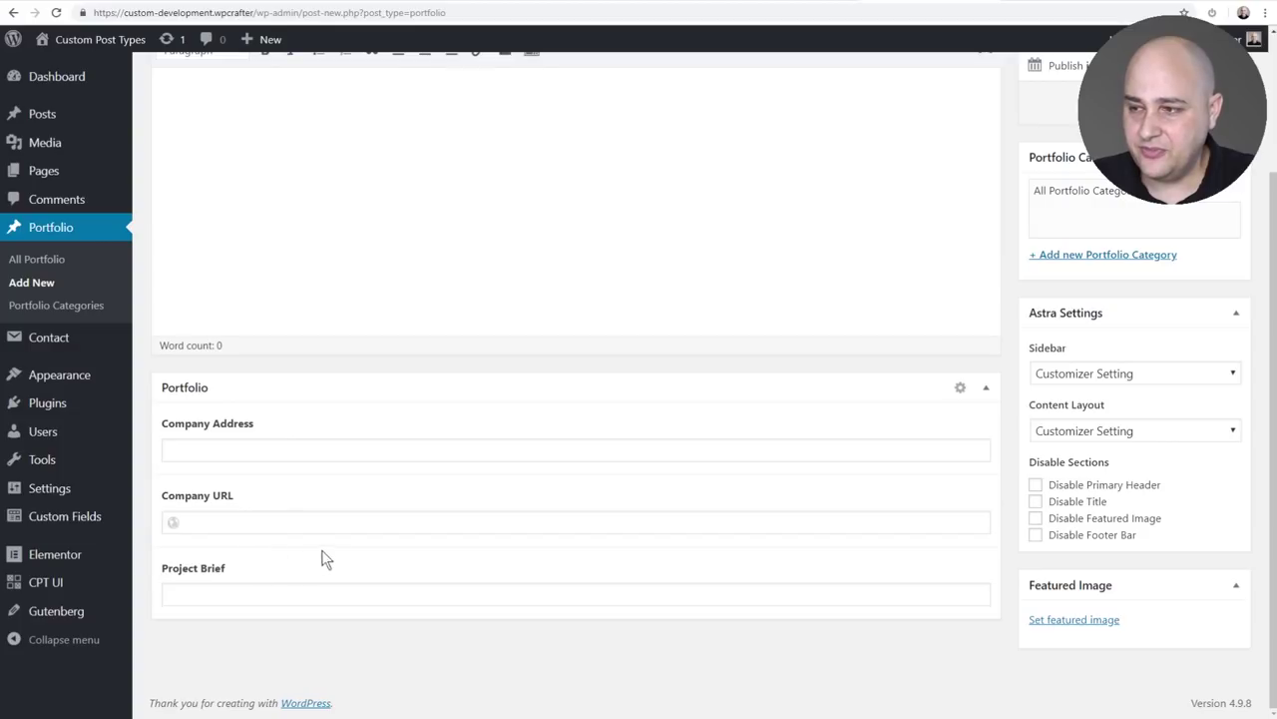
scroll(426, 476, "up", 3)
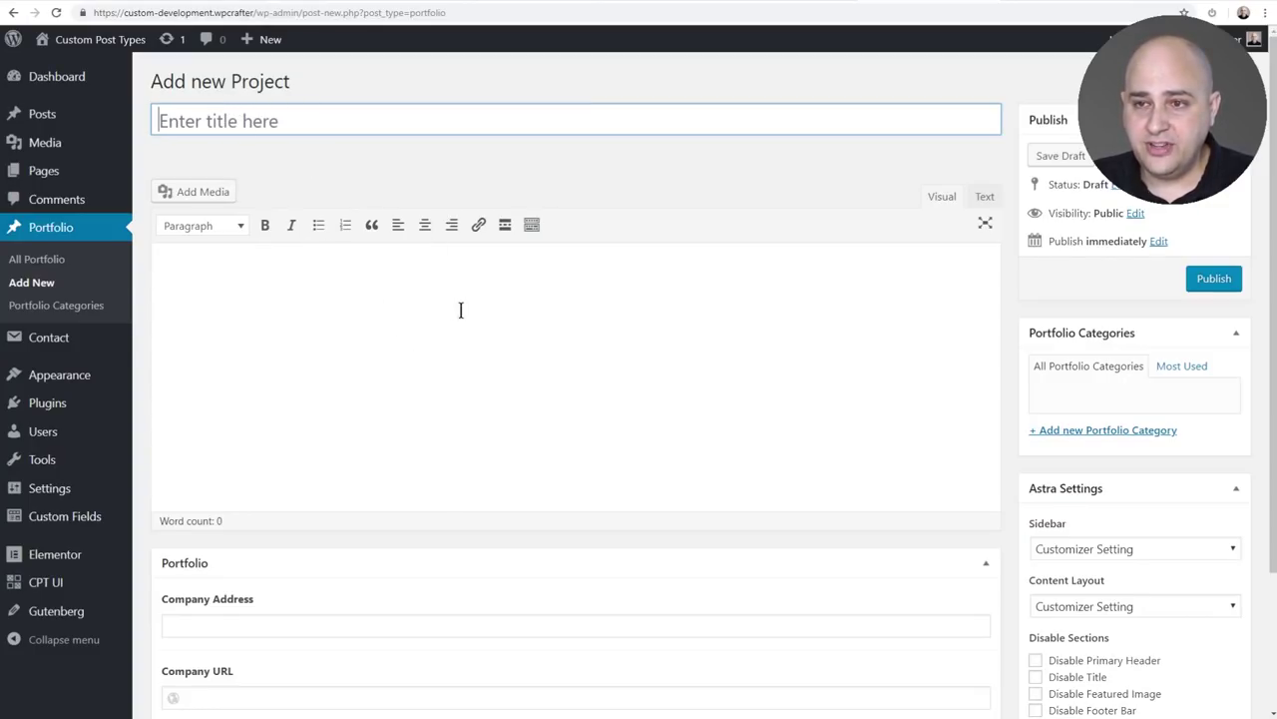
scroll(461, 309, "down", 3)
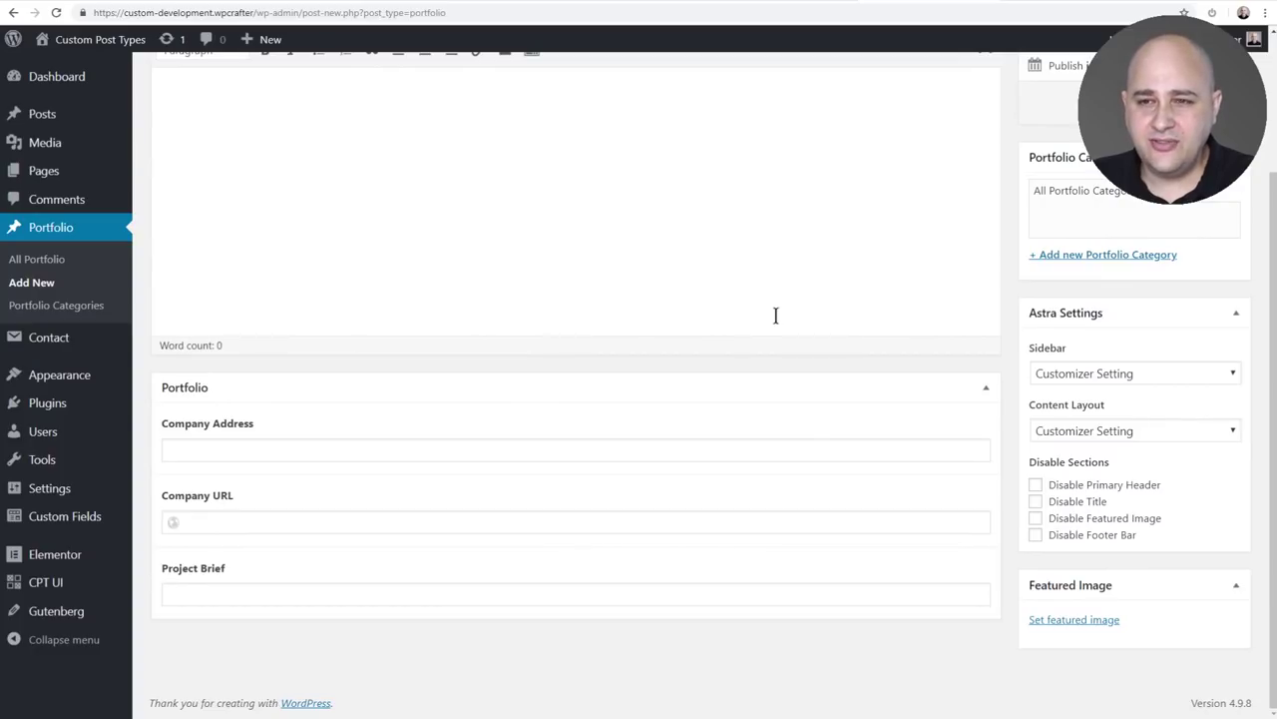
scroll(534, 496, "up", 1)
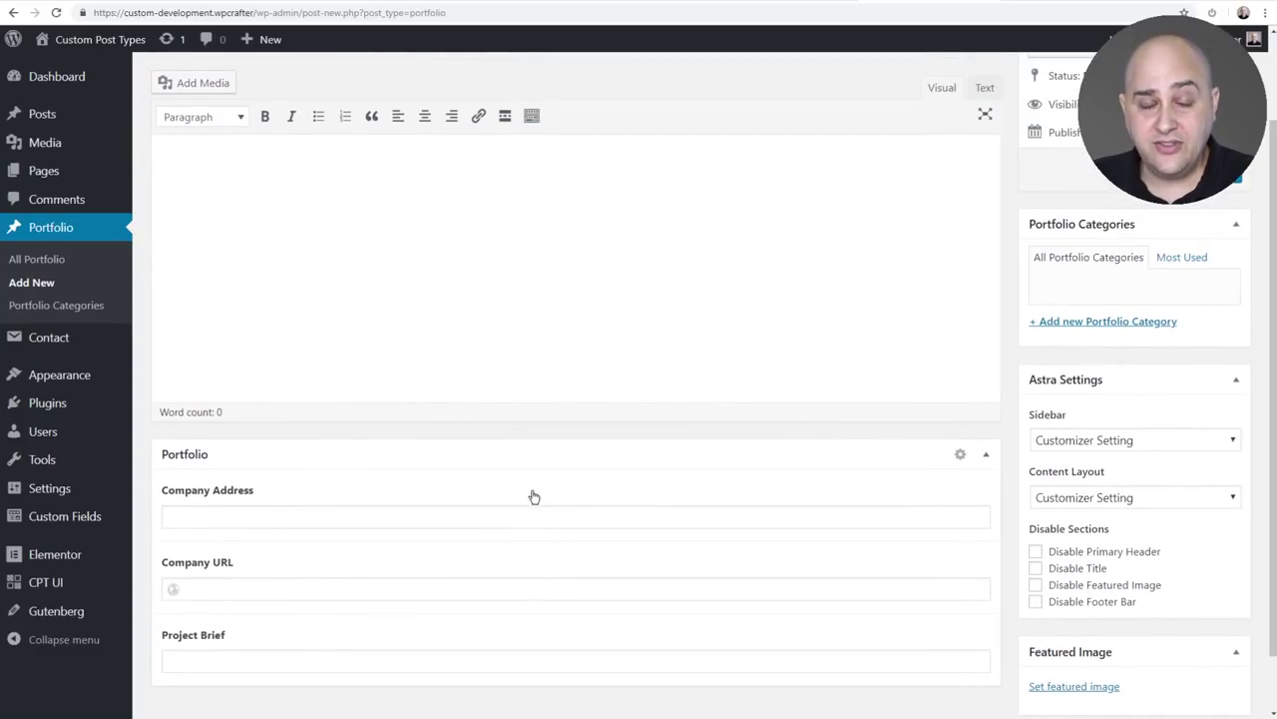
scroll(664, 456, "down", 1)
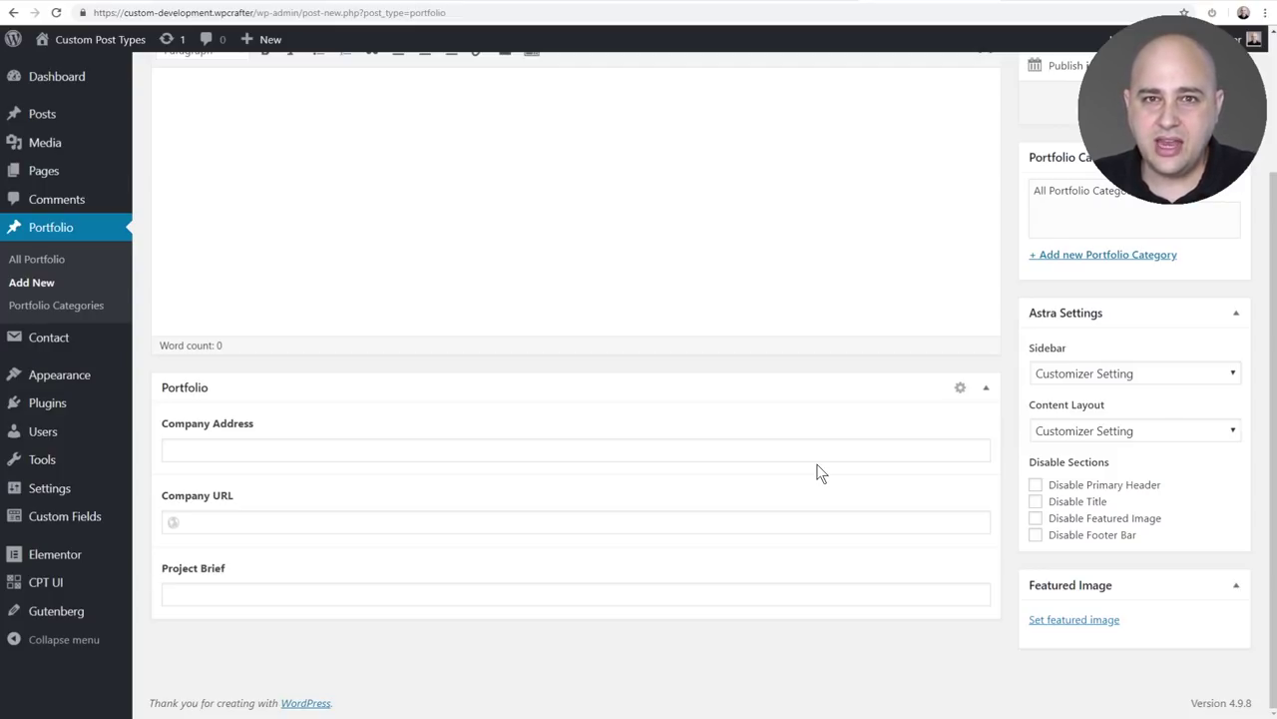
scroll(798, 469, "up", 3)
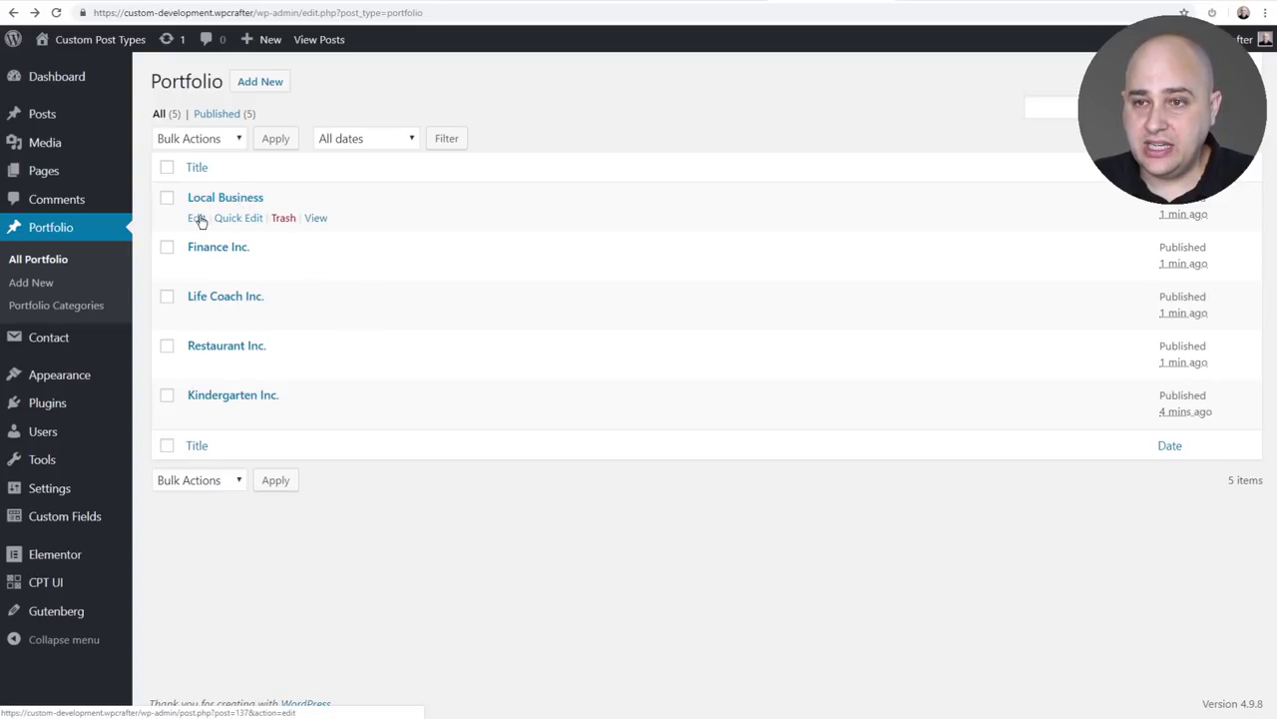
Step: View the Local Business project on the live site in a separate tab and examine its featured image, title and body text
left_click(313, 218, "ctrl")
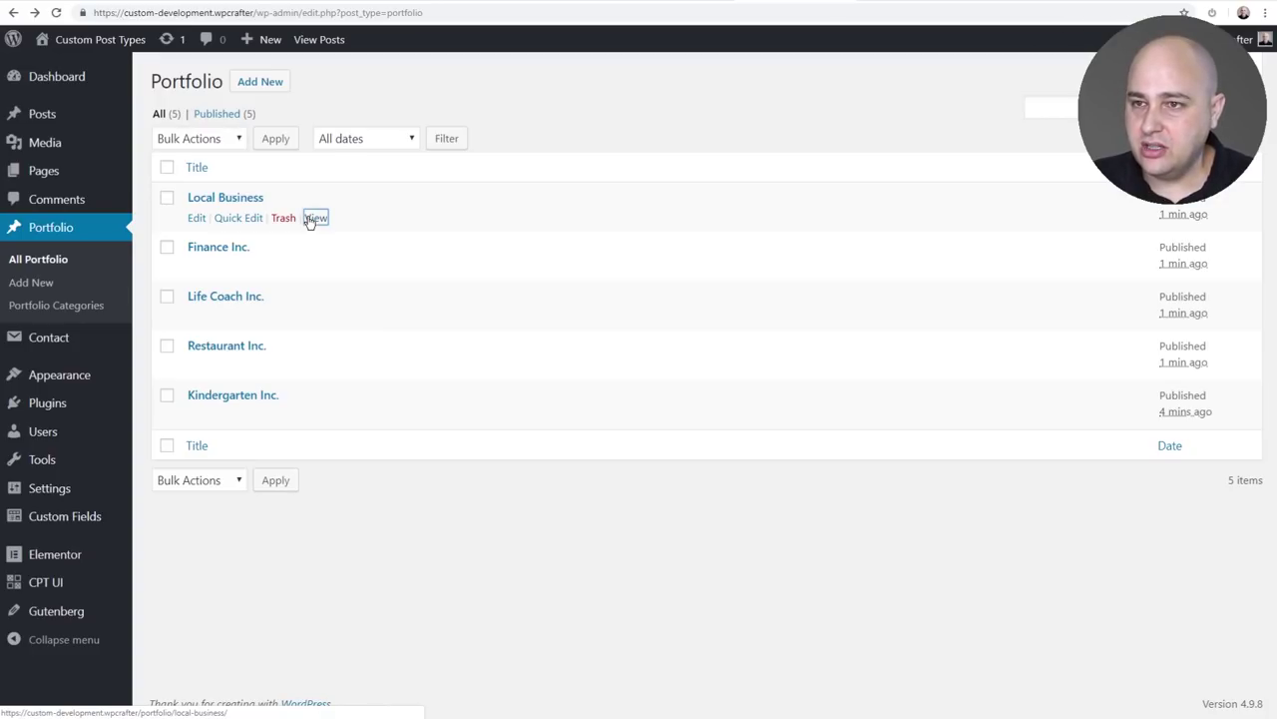
left_click(865, 5)
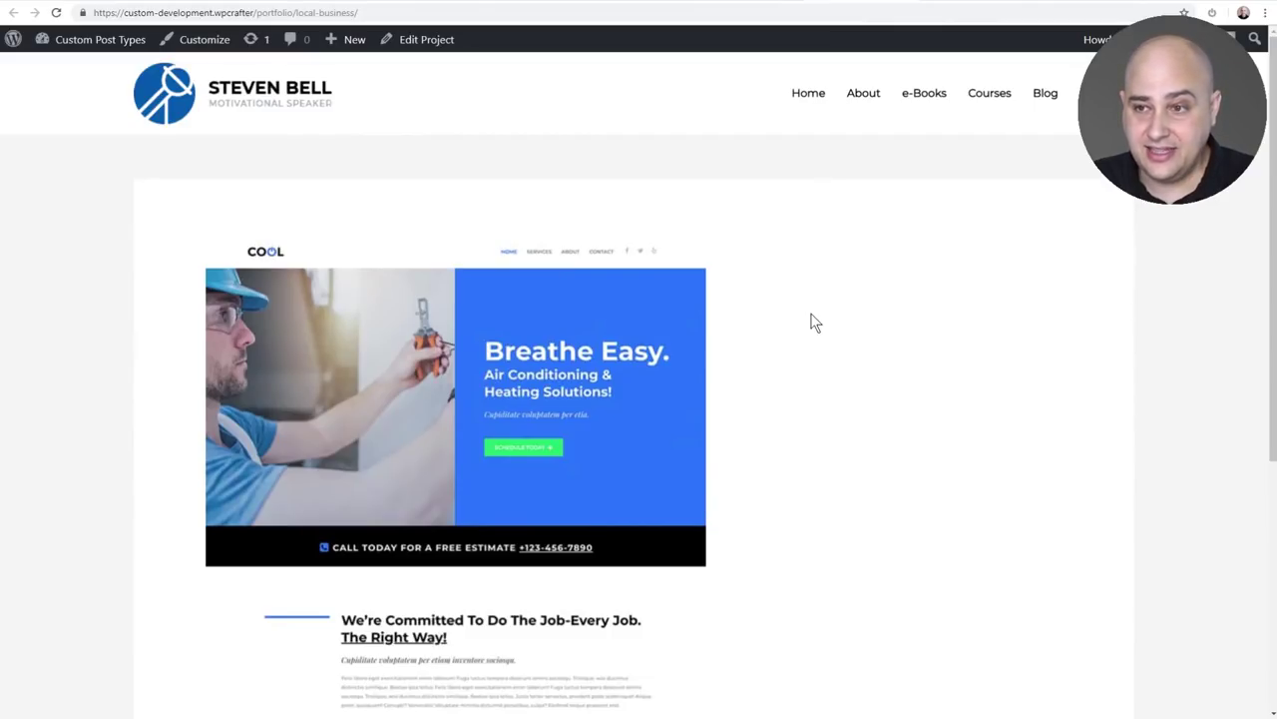
scroll(812, 321, "down", 3)
scroll(809, 322, "up", 3)
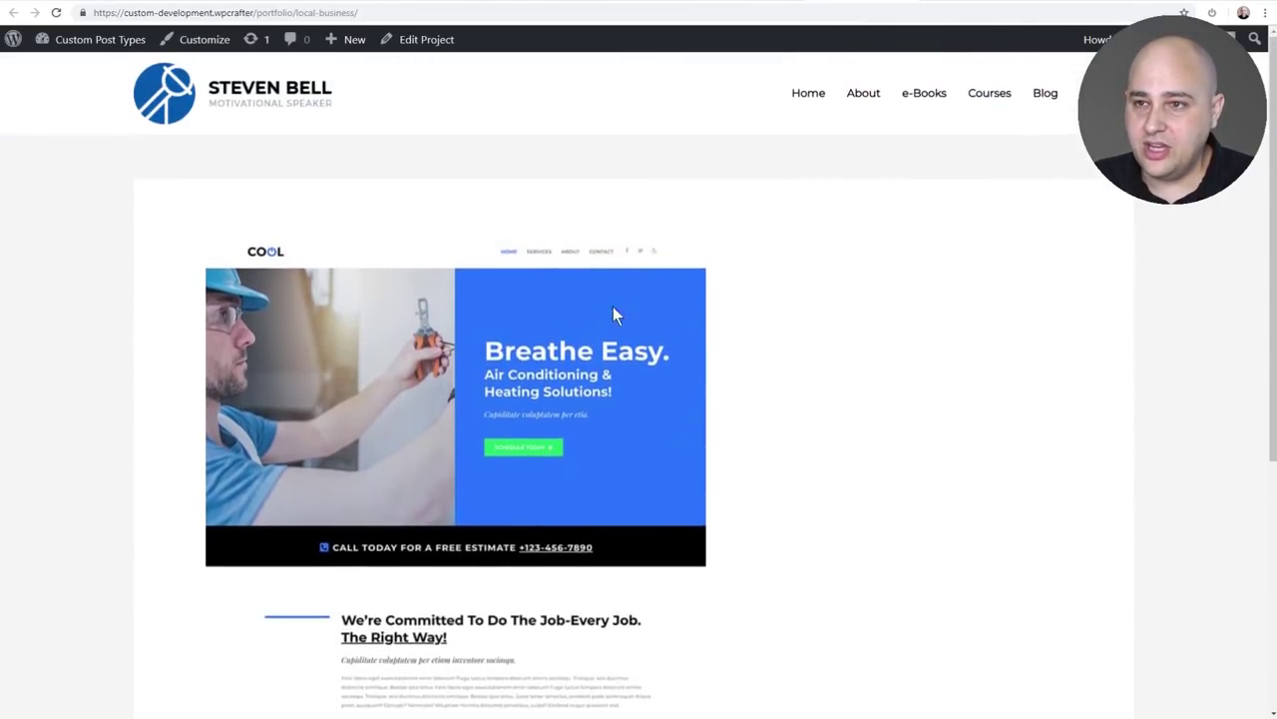
scroll(452, 344, "down", 3)
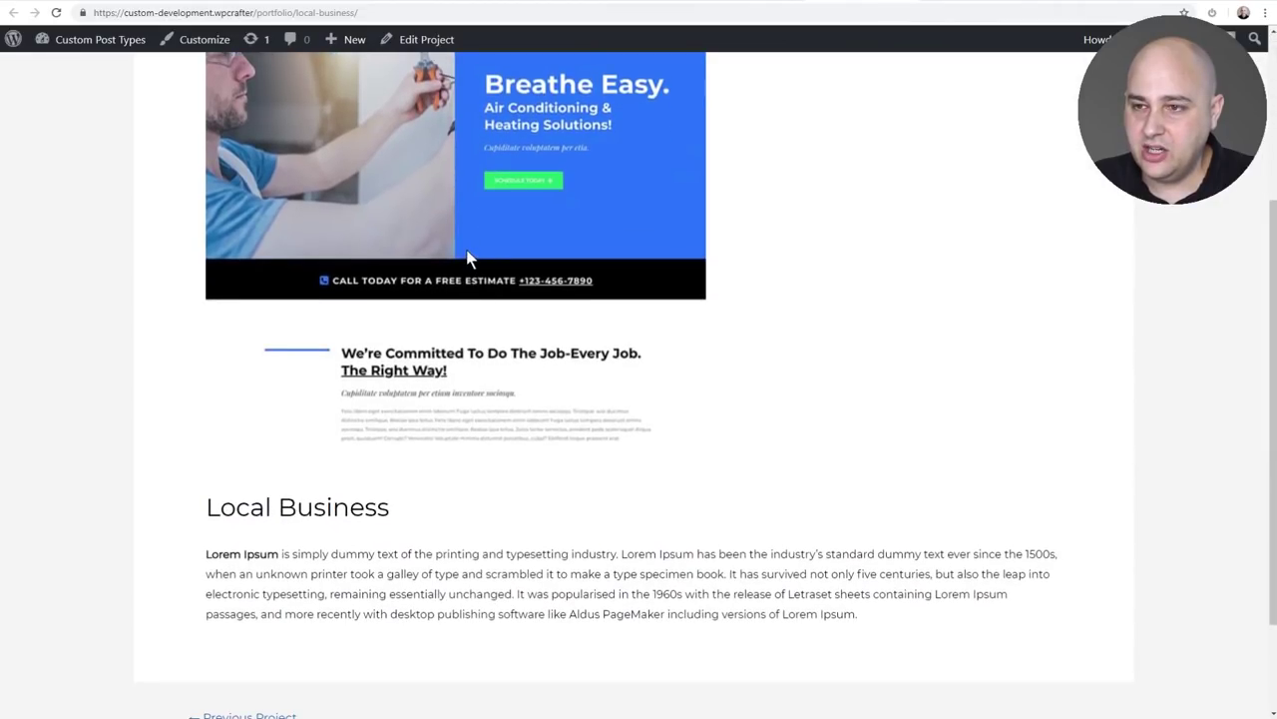
scroll(485, 279, "down", 2)
left_click_drag(435, 370, 206, 371)
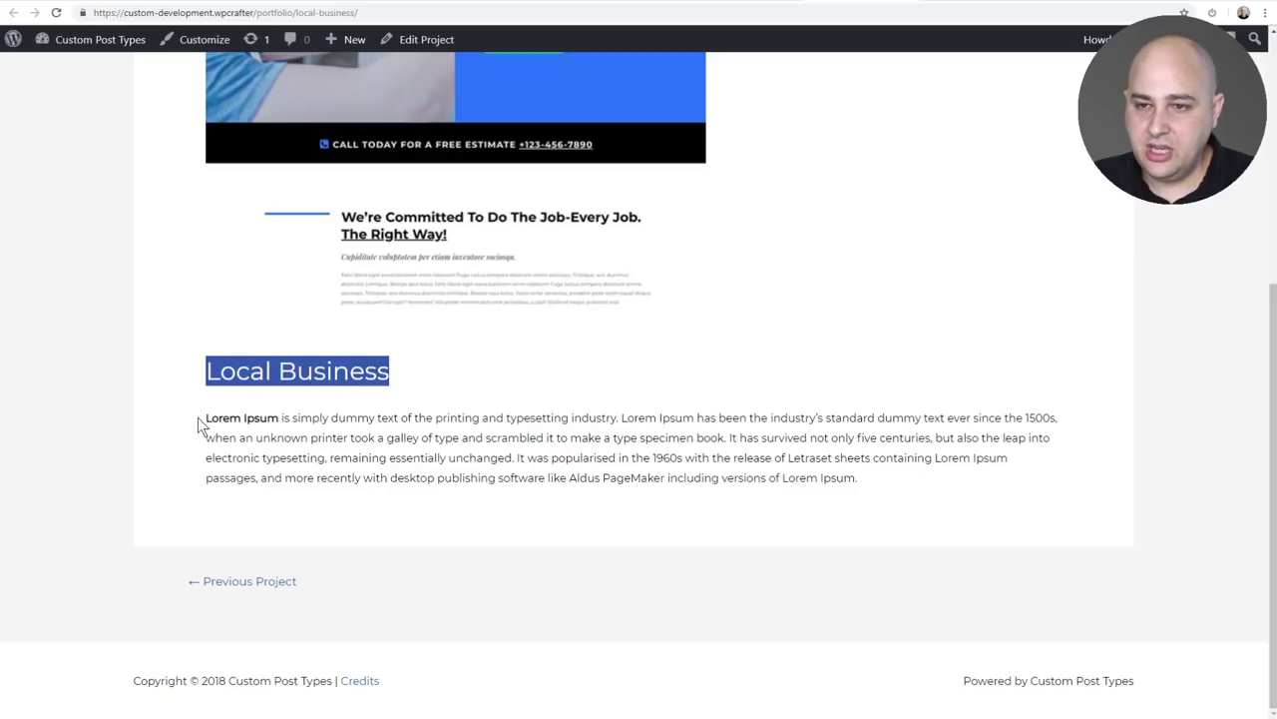
left_click_drag(206, 419, 978, 483)
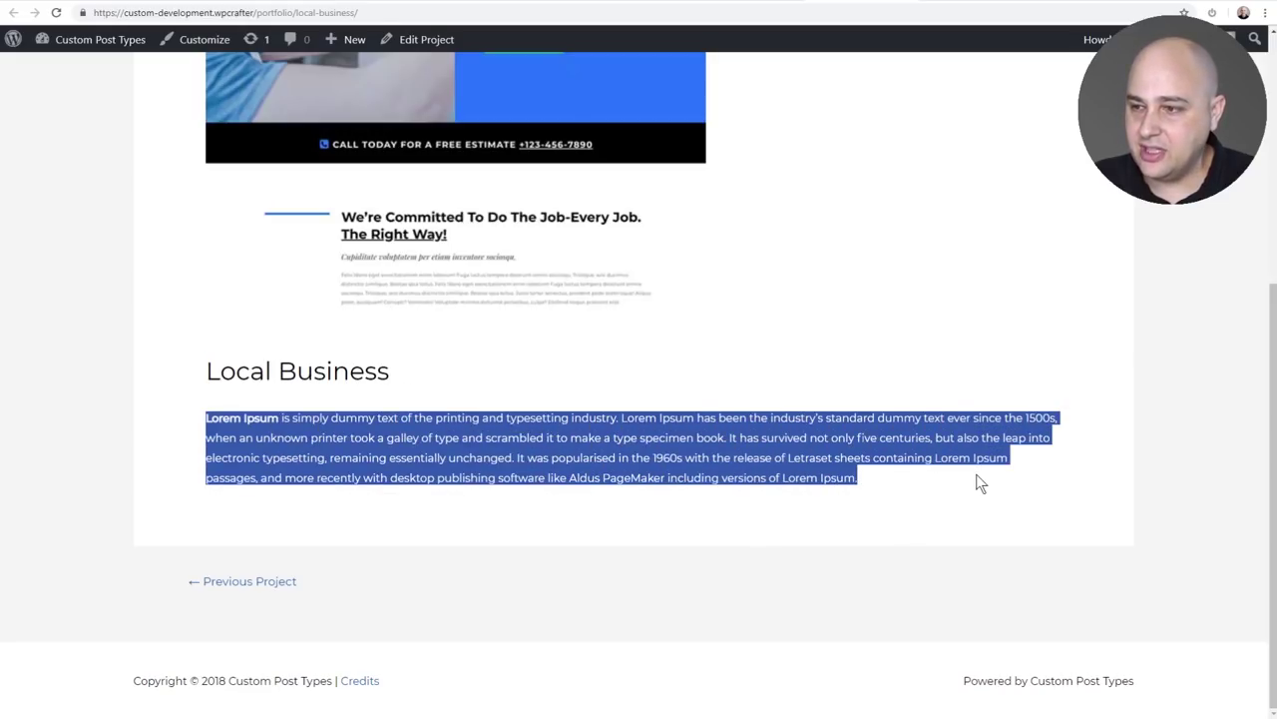
scroll(856, 475, "up", 4)
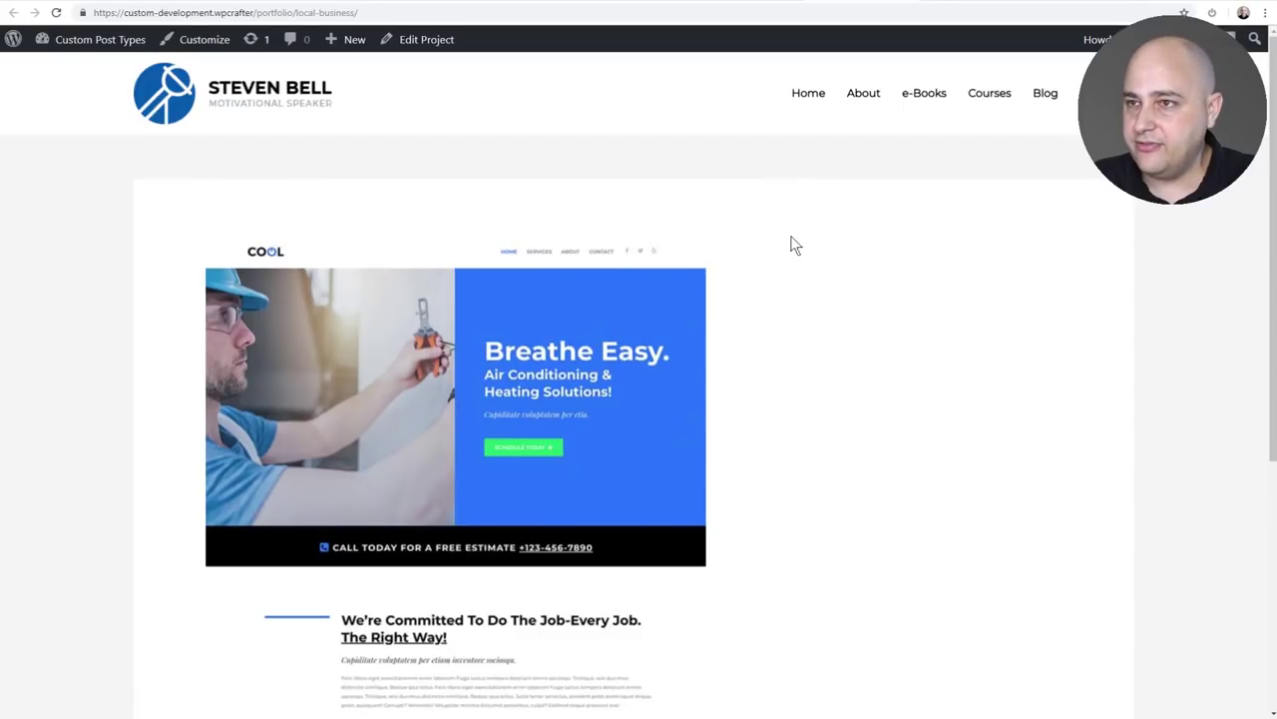
Step: Leave the live project page and start a new template in Elementor's template library
left_click(740, 3)
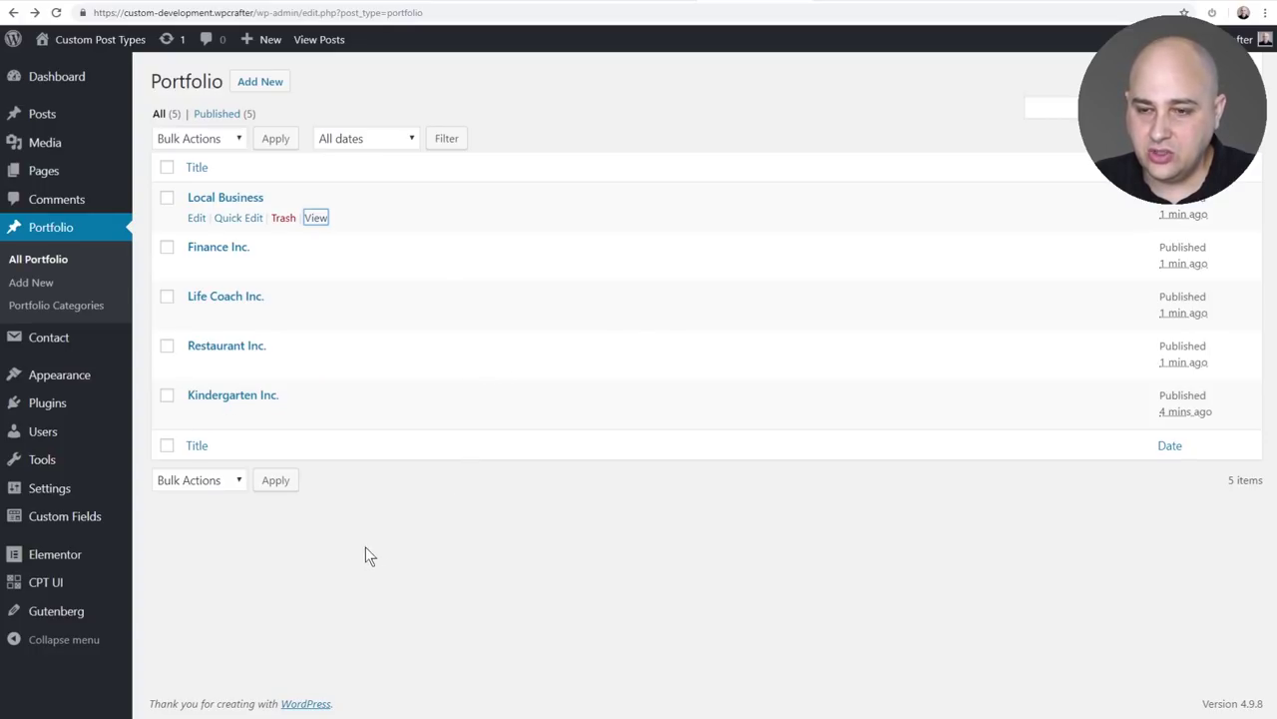
mouse_move(89, 559)
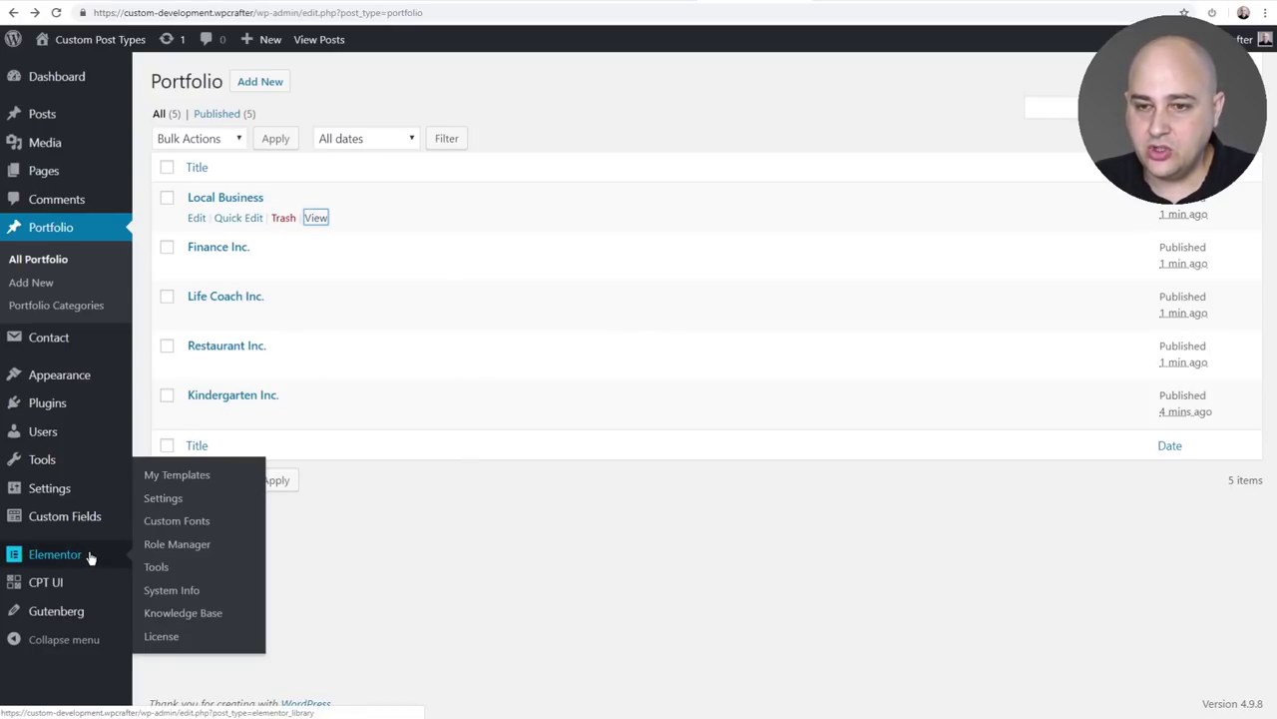
left_click(176, 476)
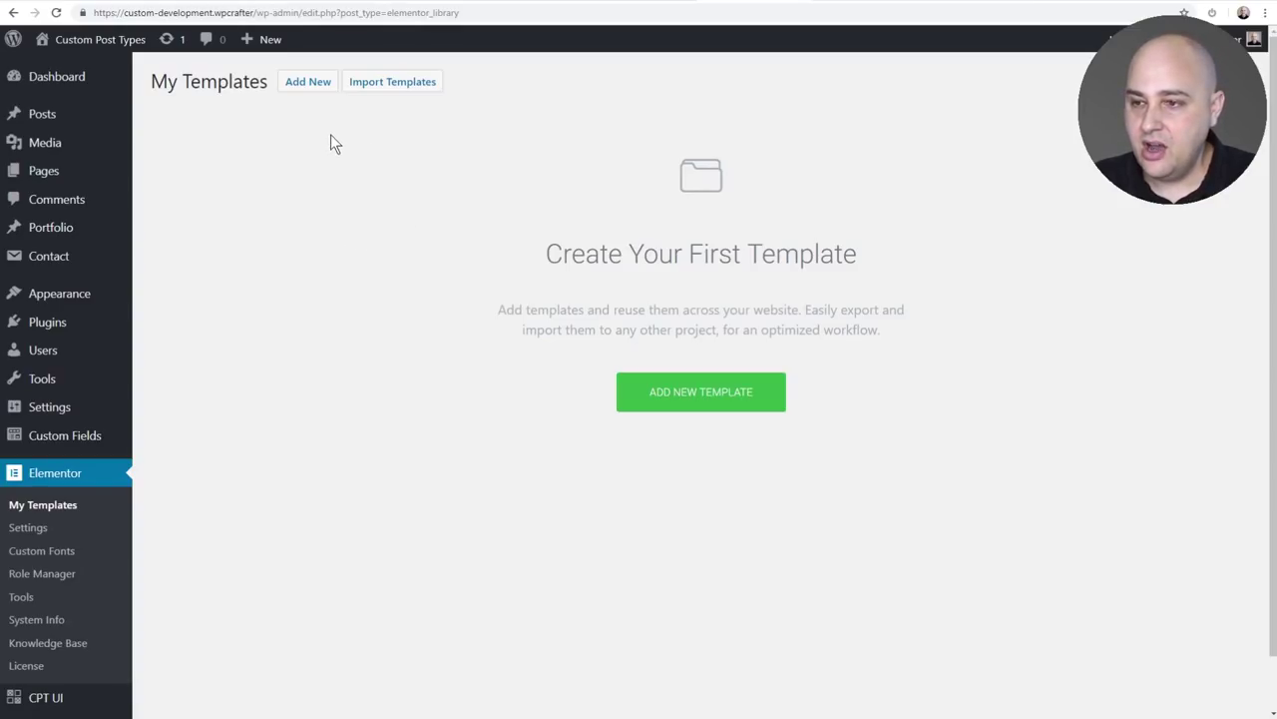
left_click(754, 389)
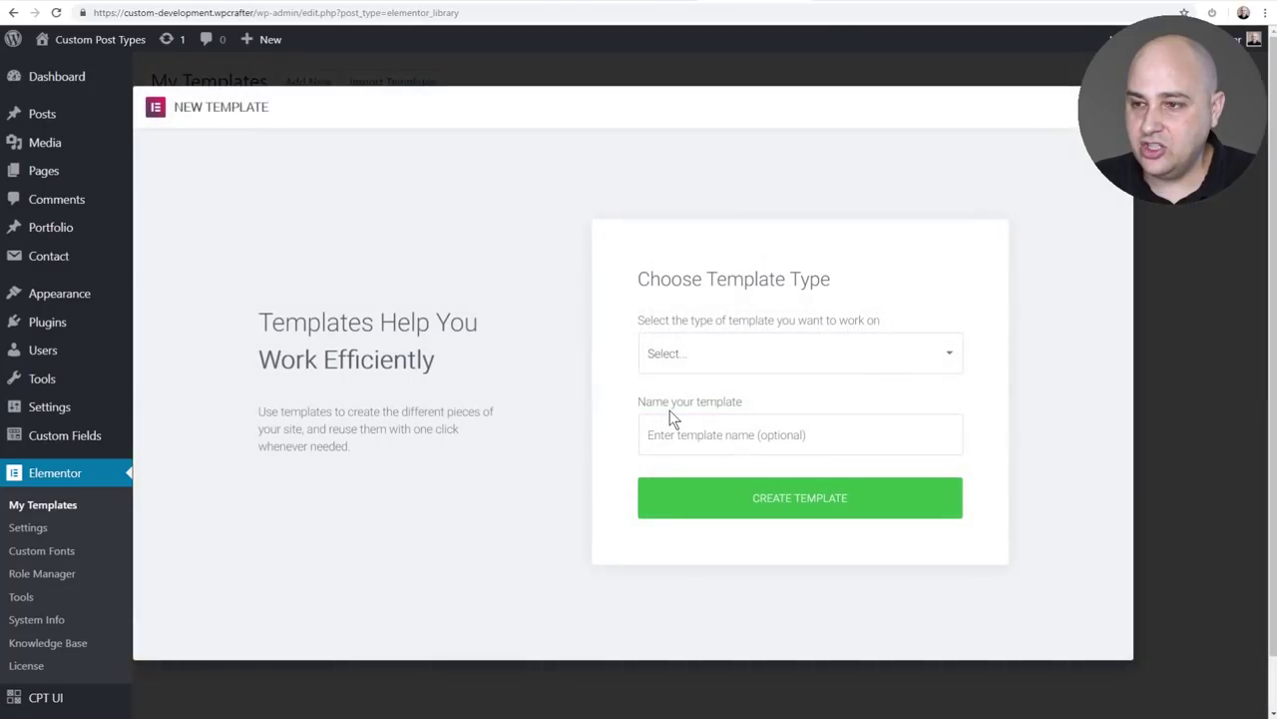
Step: Create a Single template for the Project post type named "Portfolio Item Template" and dismiss the library of ready-made layouts
left_click(700, 354)
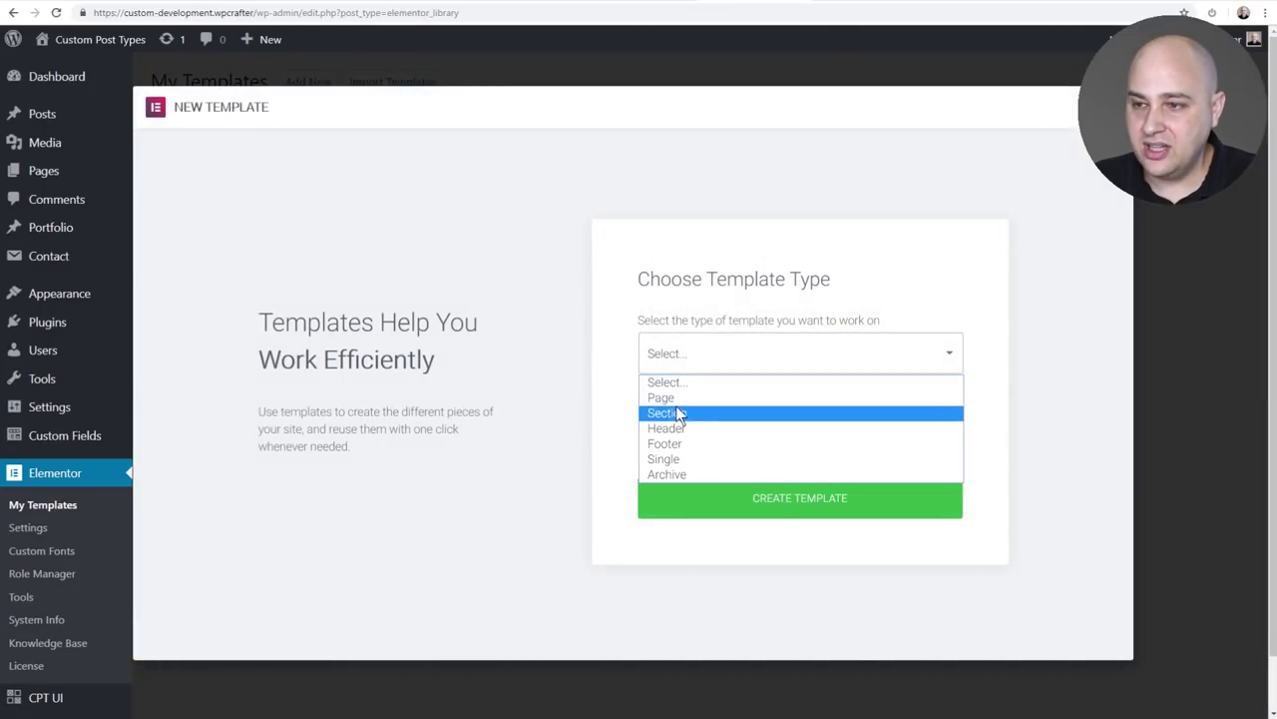
left_click(679, 462)
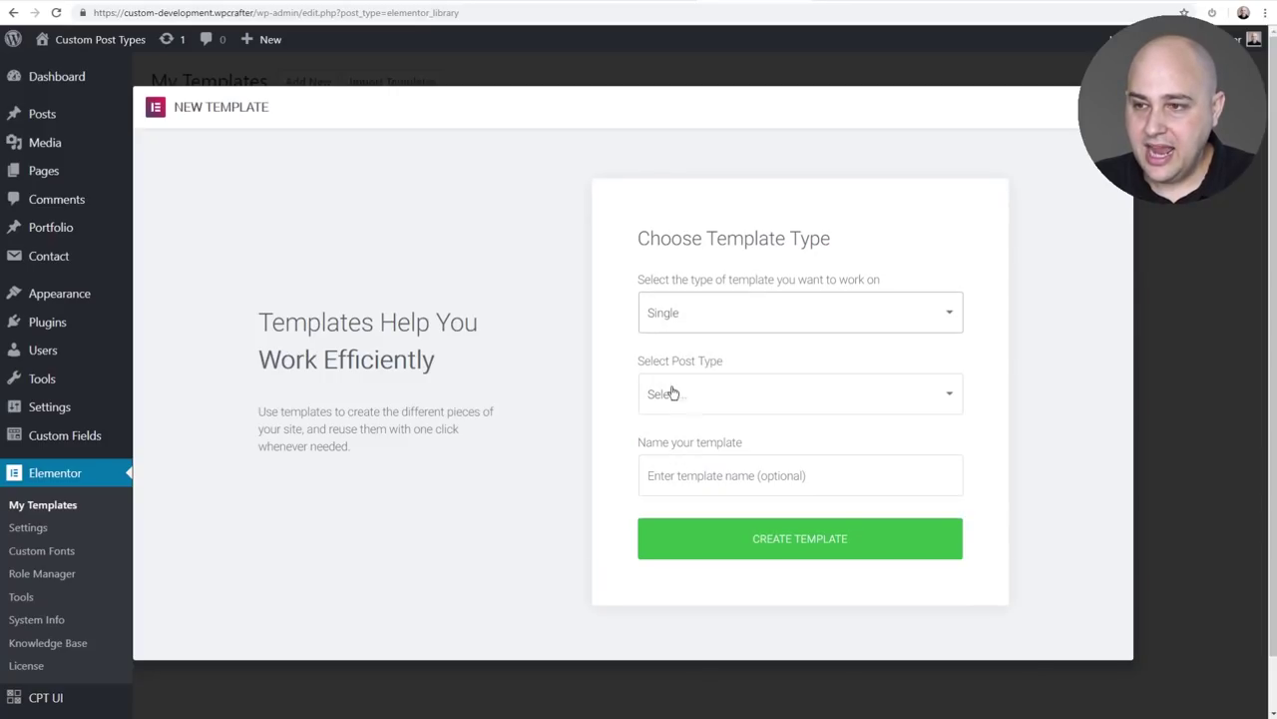
left_click(735, 399)
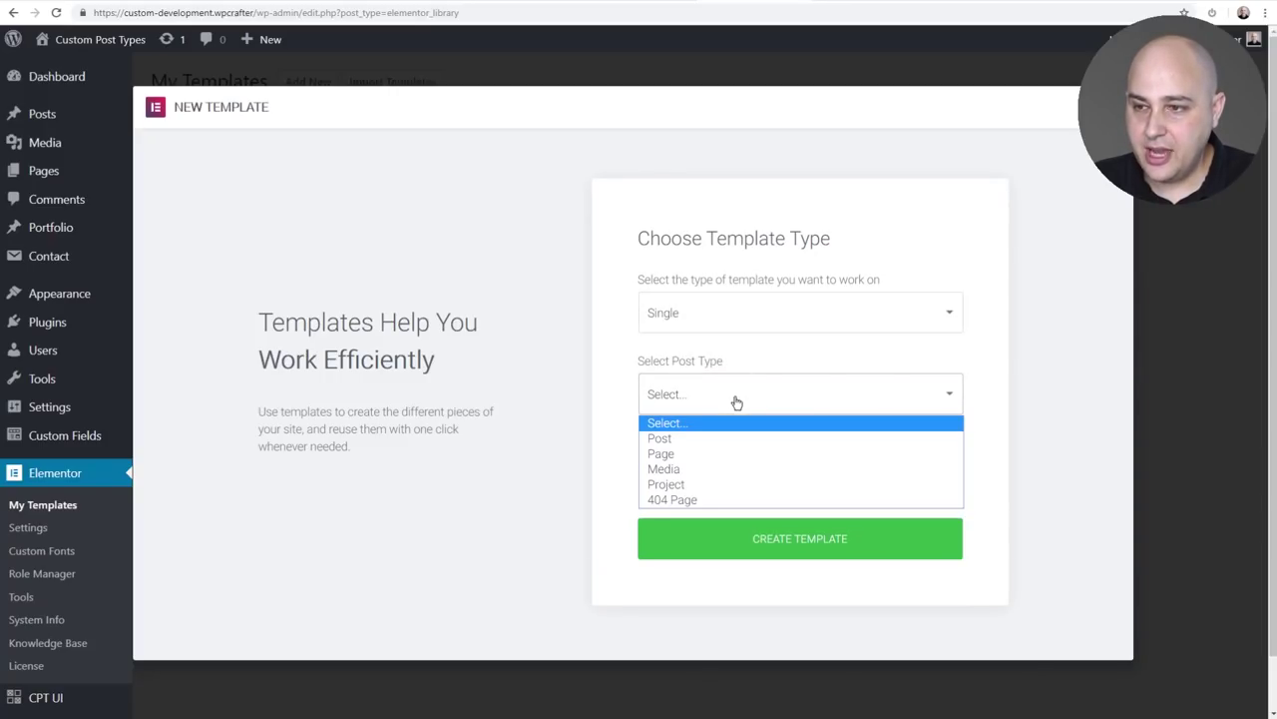
left_click(682, 483)
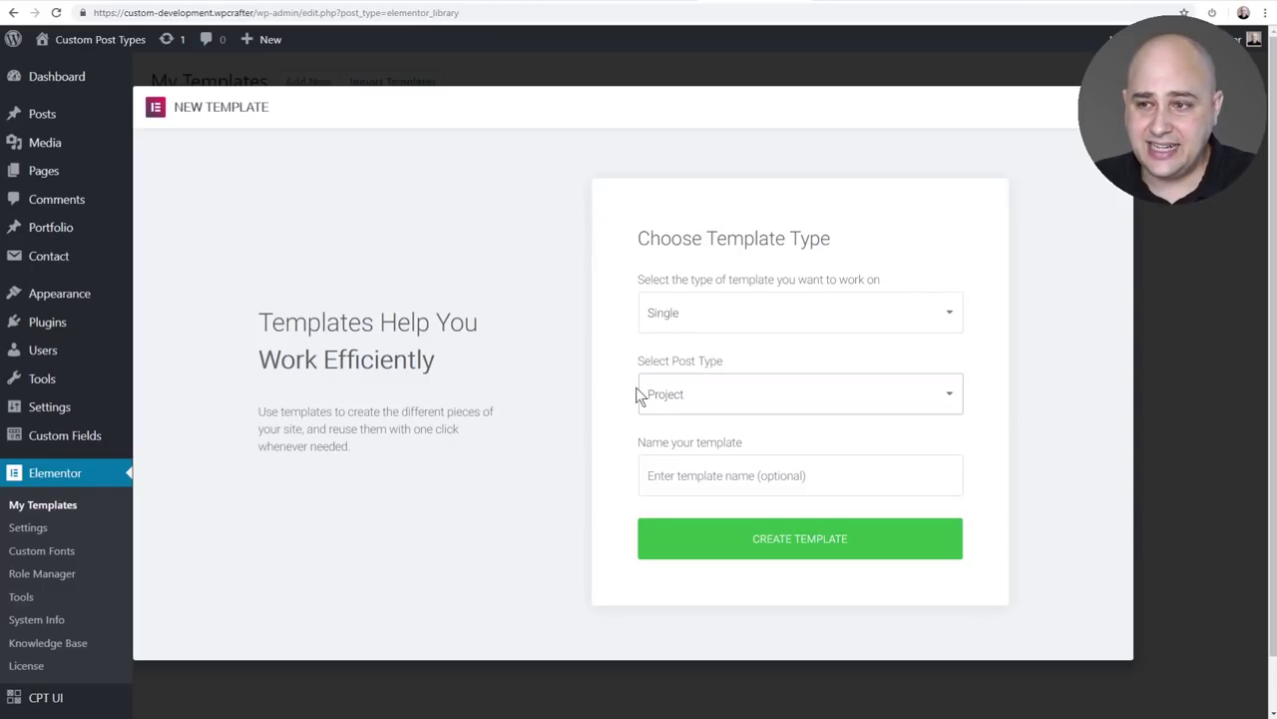
left_click(696, 476)
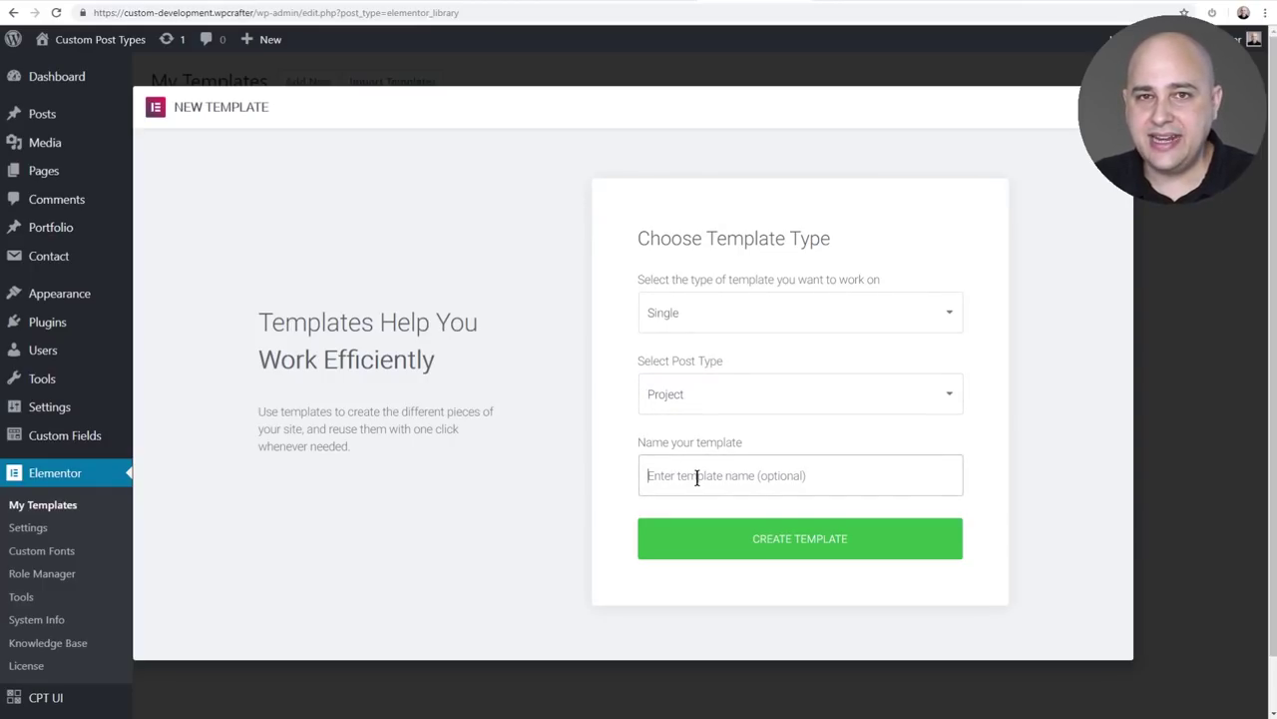
type("Portfolio Item Template")
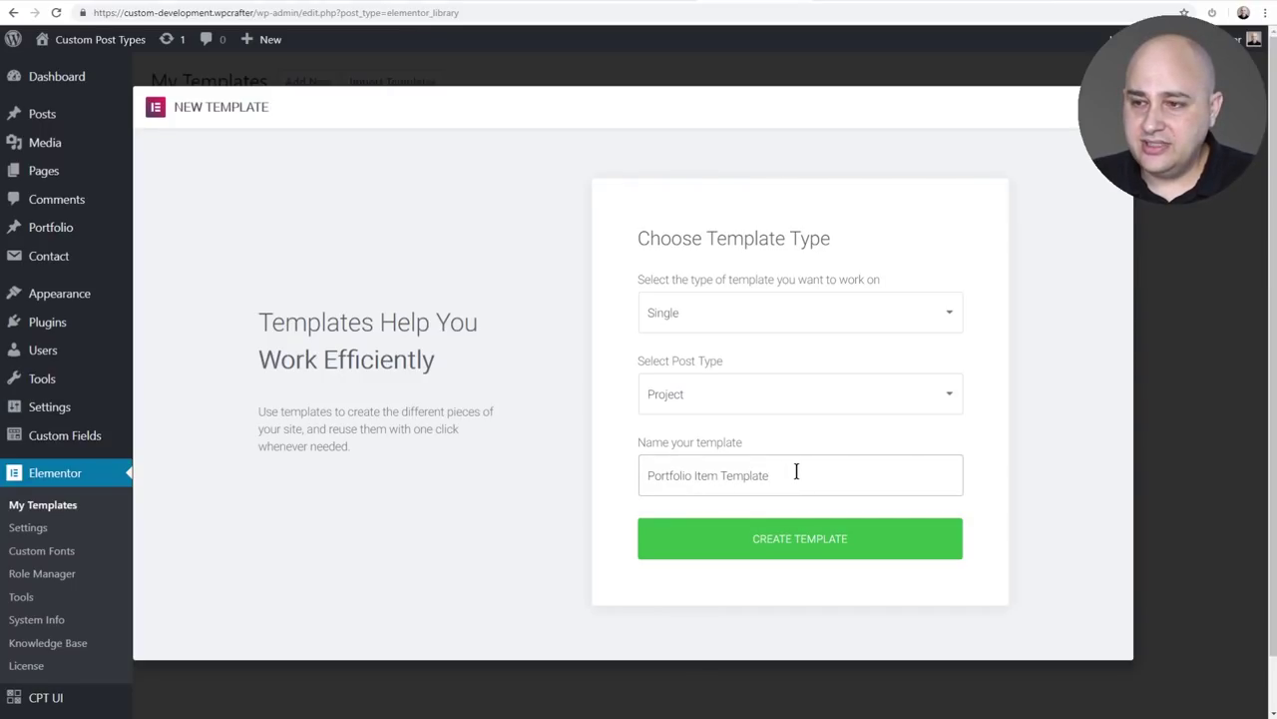
left_click(796, 543)
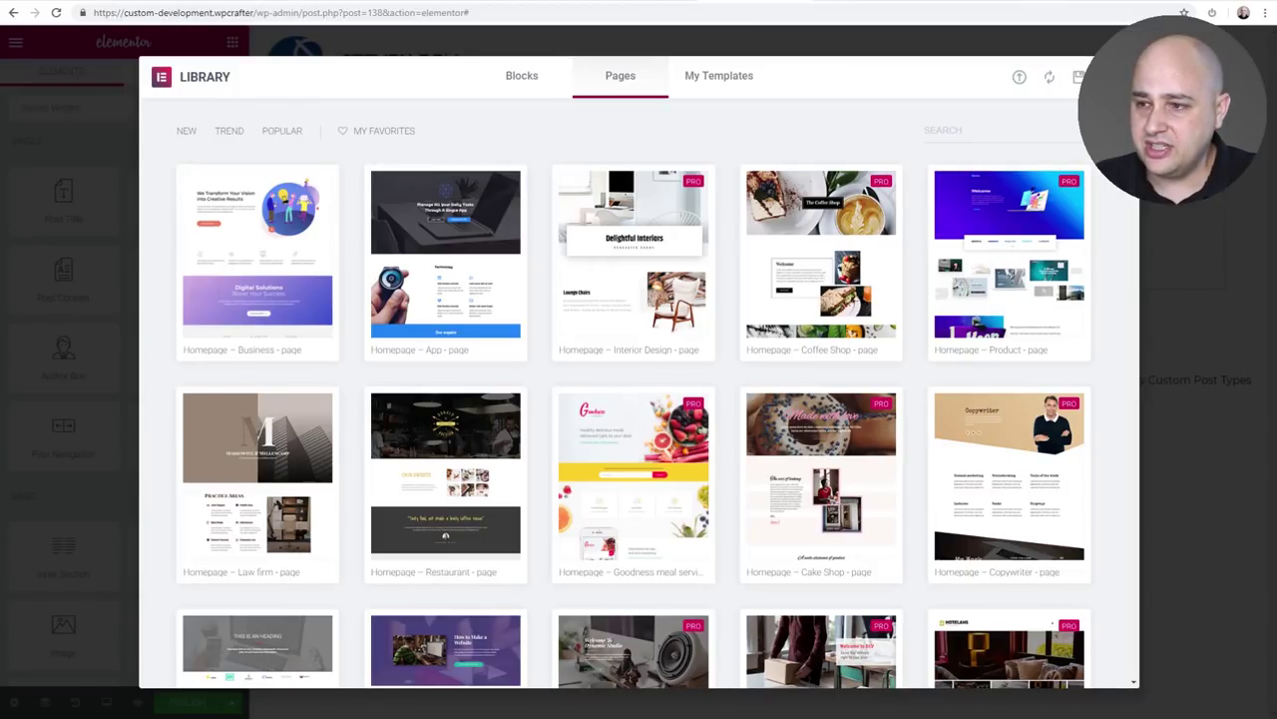
key("Escape")
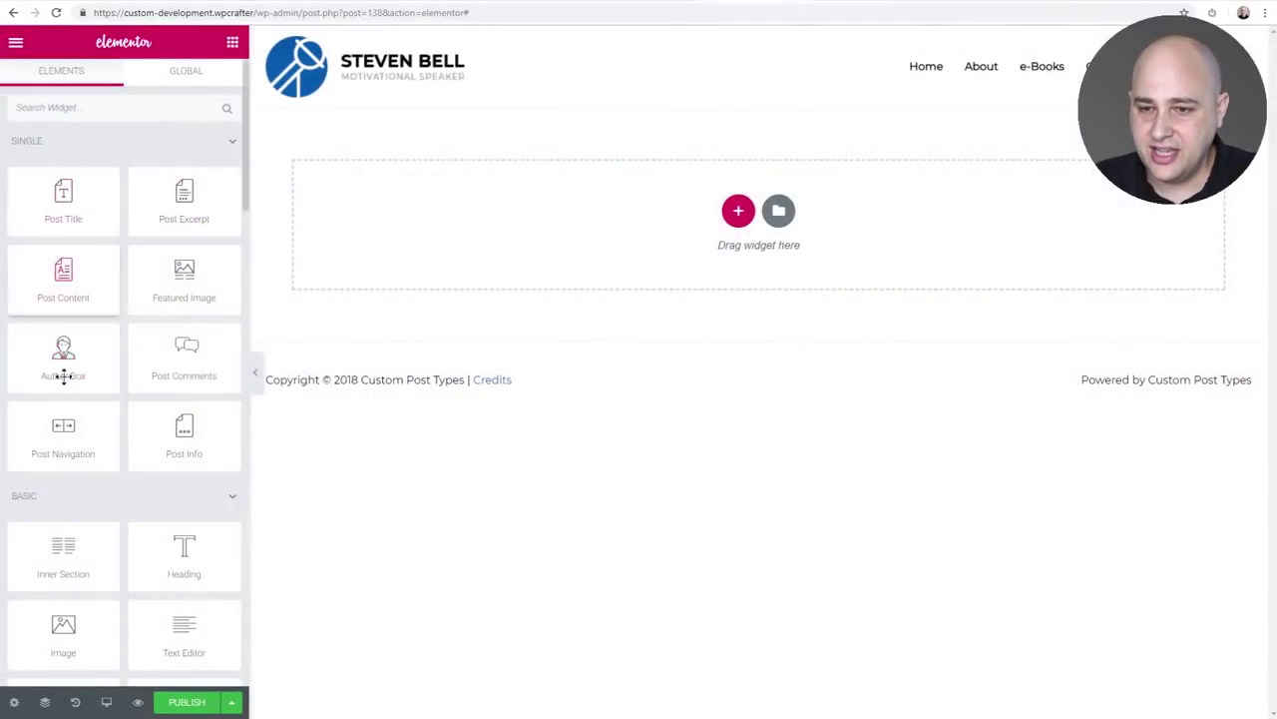
Step: Examine the template's preview settings, including which project supplies the dynamic preview content
left_click(15, 704)
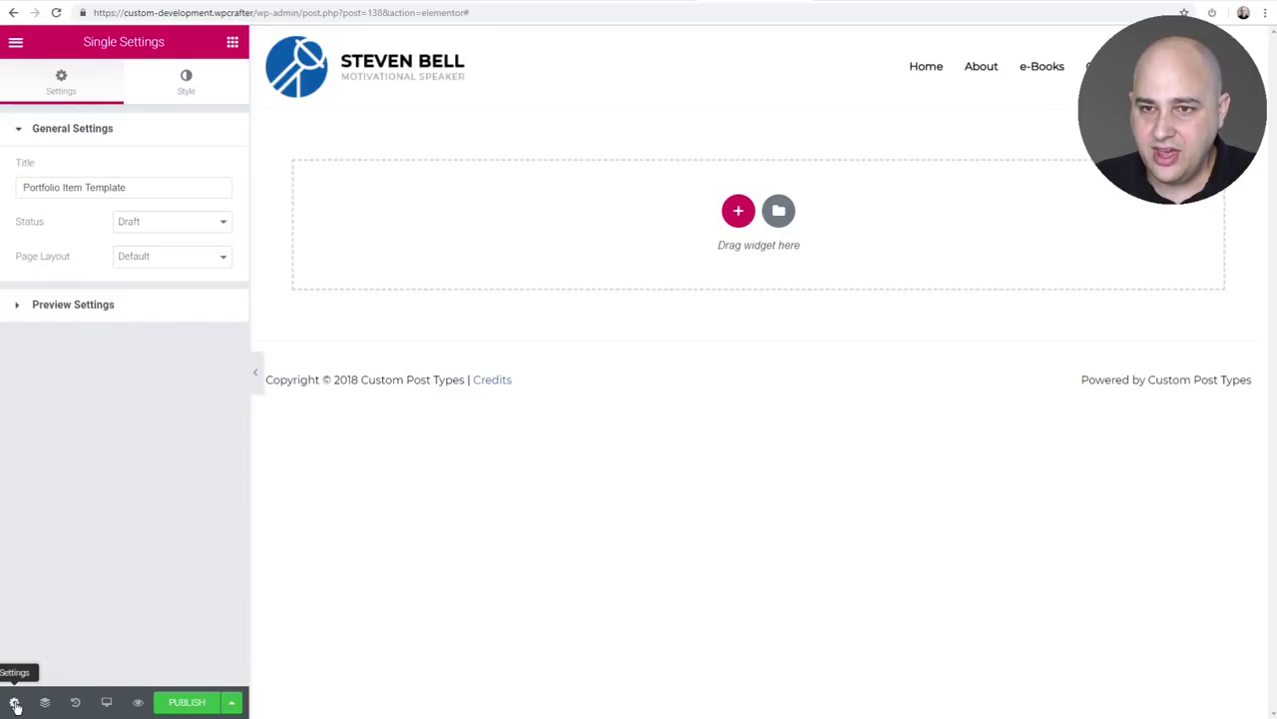
left_click(60, 309)
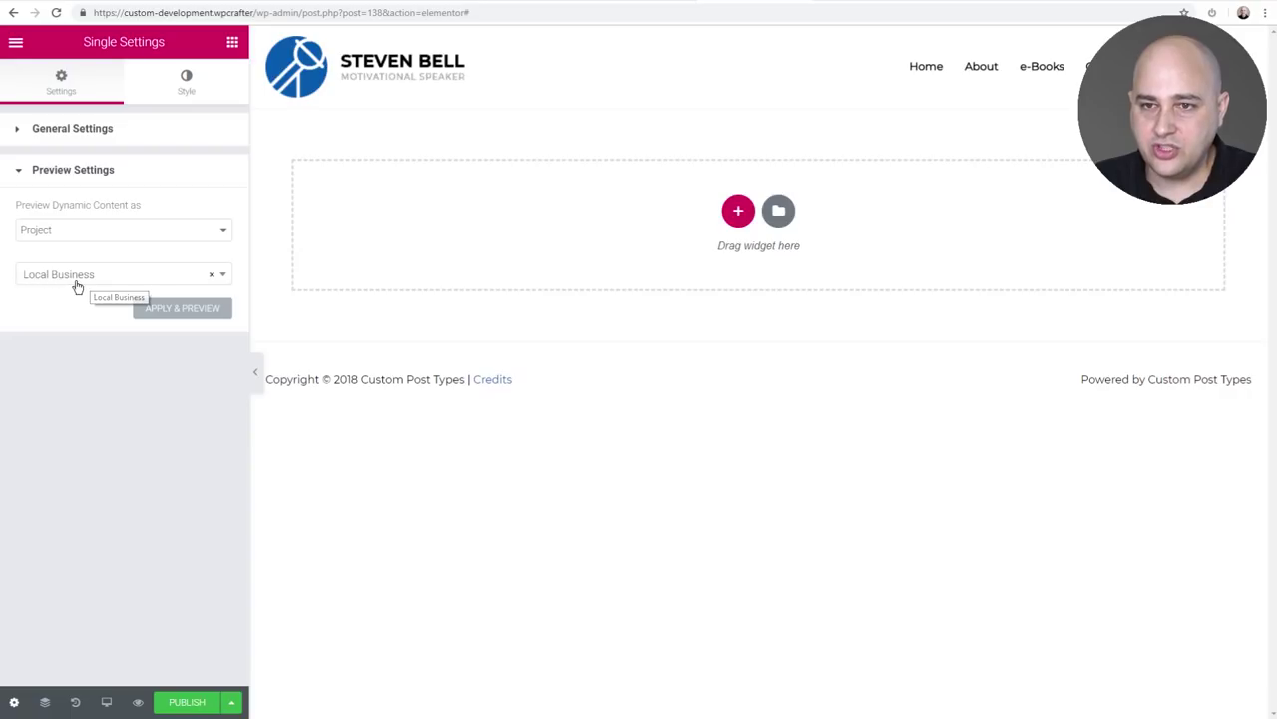
left_click(97, 278)
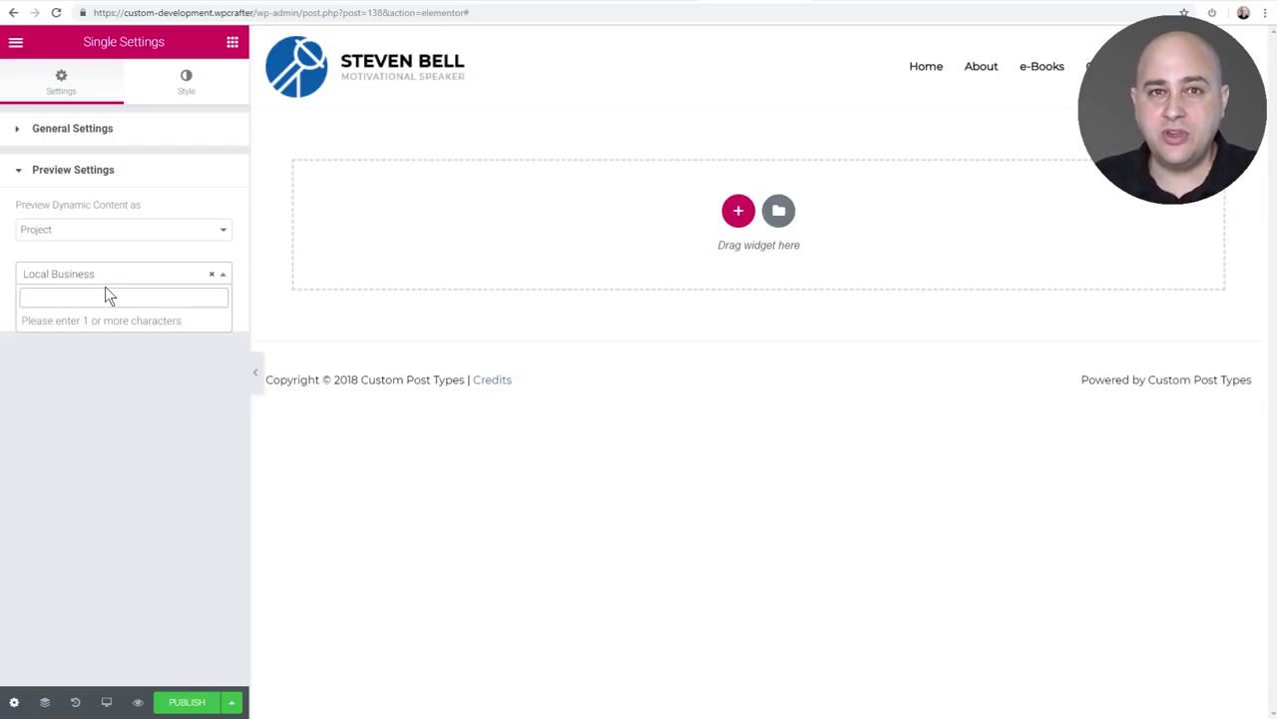
left_click(128, 385)
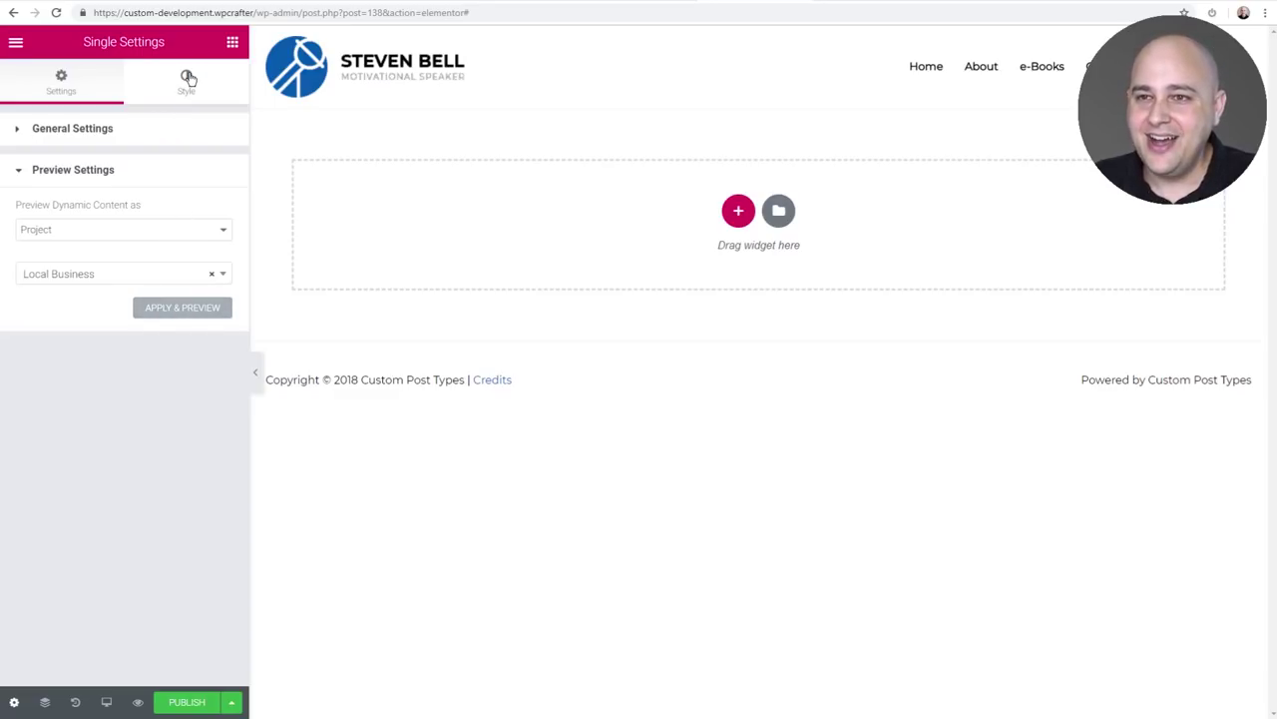
Step: Add a Post Title widget to the empty template and center its alignment
left_click(233, 44)
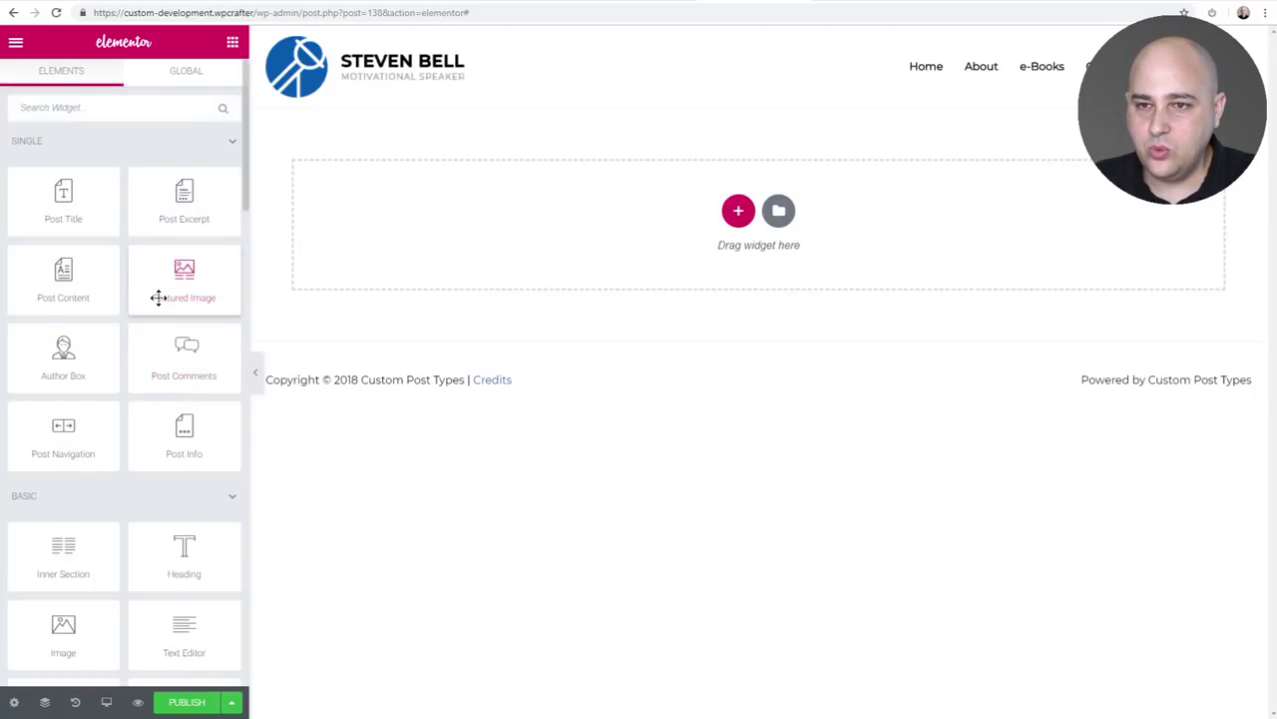
left_click_drag(55, 205, 79, 190)
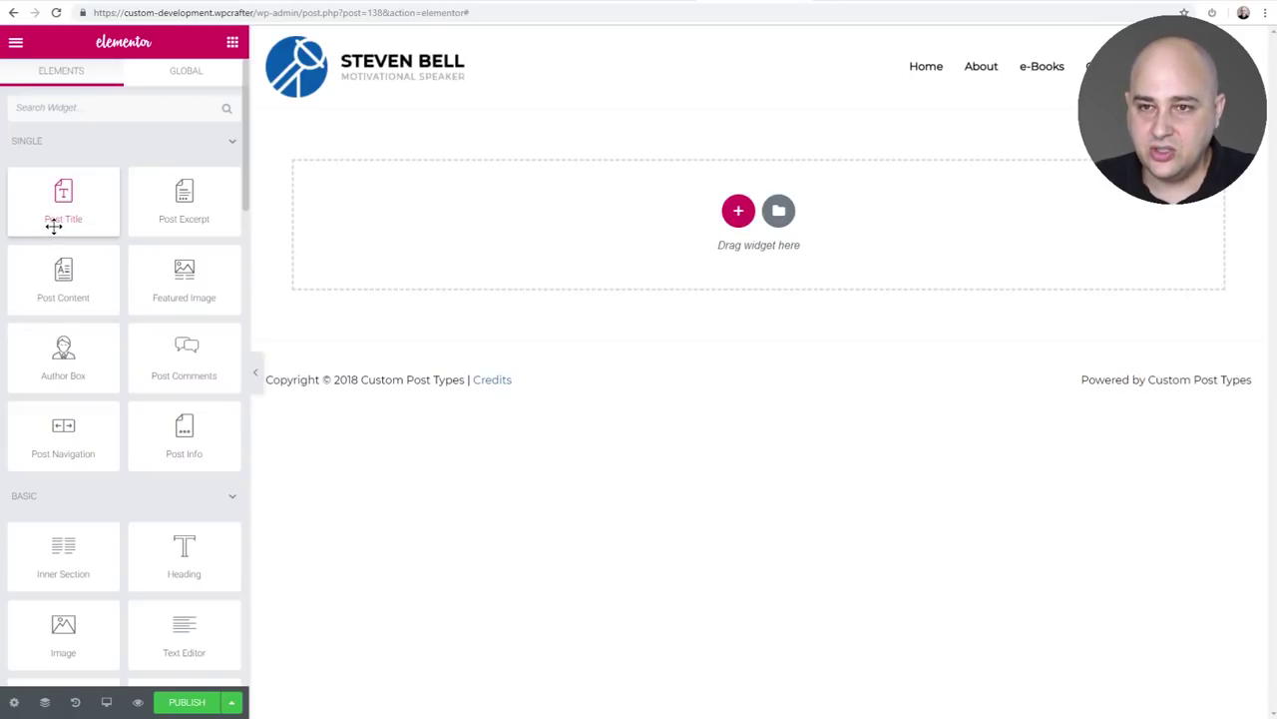
left_click_drag(52, 204, 530, 254)
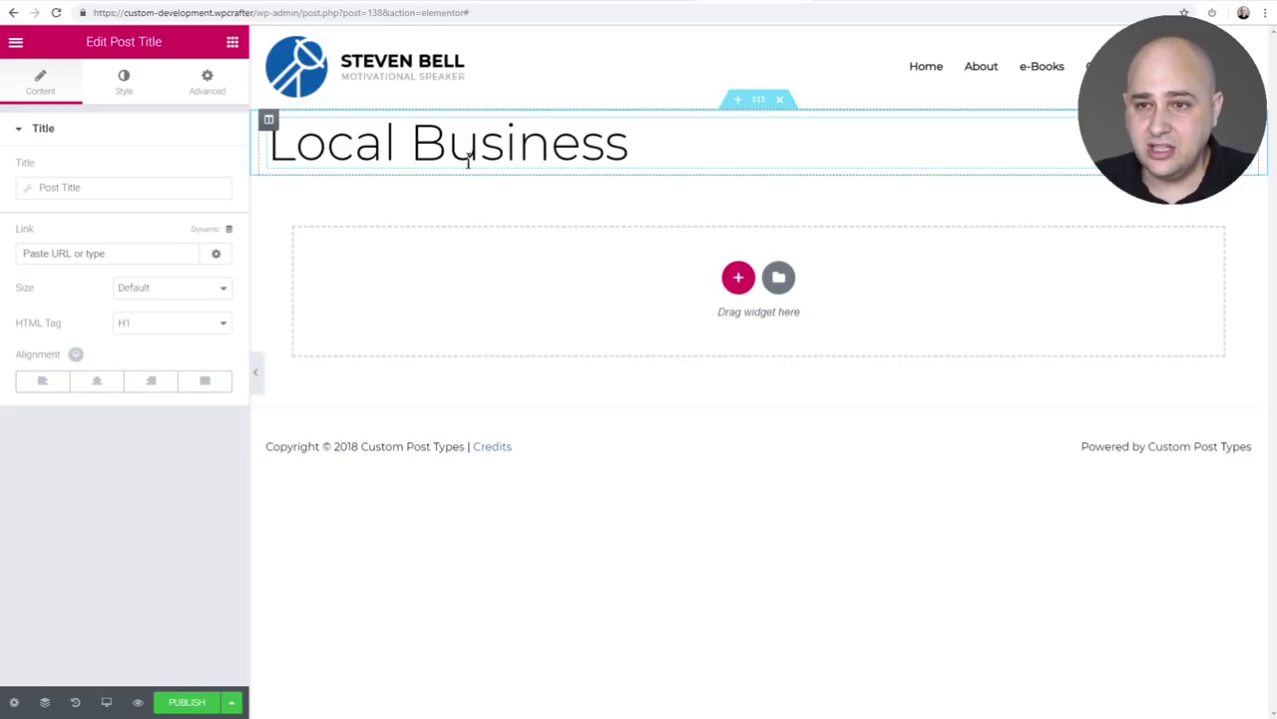
left_click(112, 377)
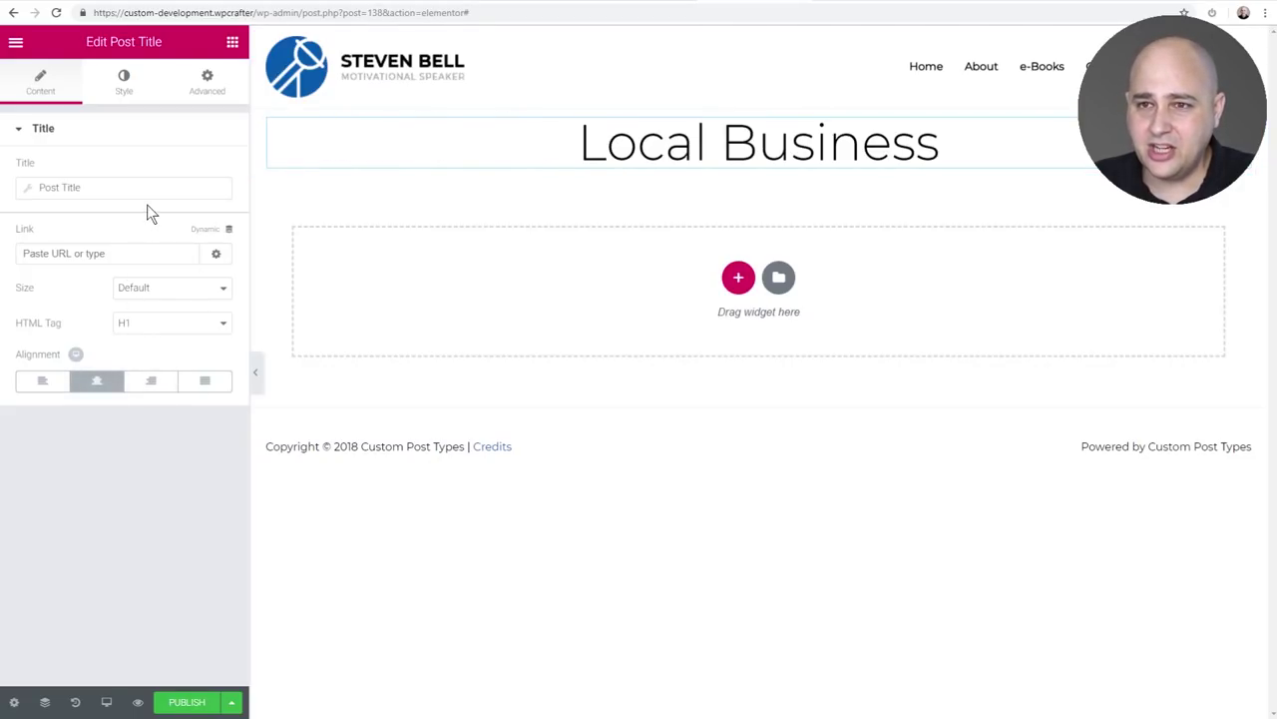
Step: Give the title's section a Min Height layout with a minimum height of 265 px
mouse_move(528, 146)
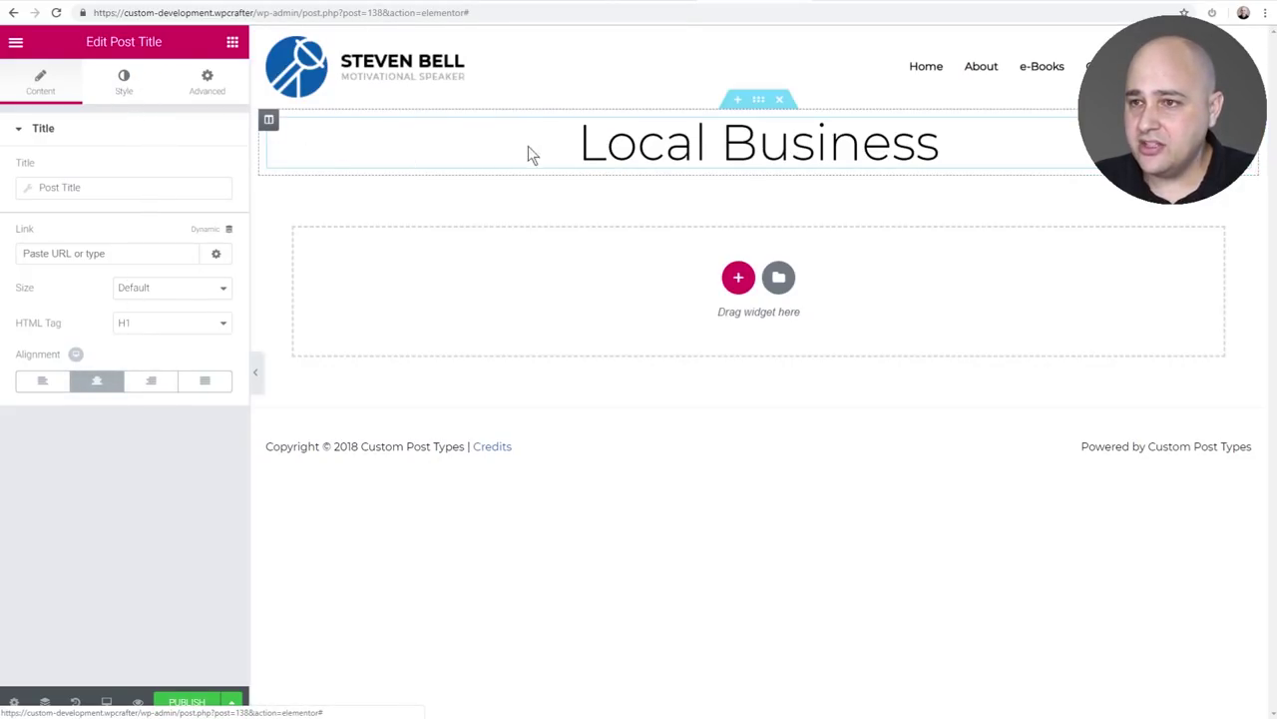
left_click(759, 102)
left_click(788, 226)
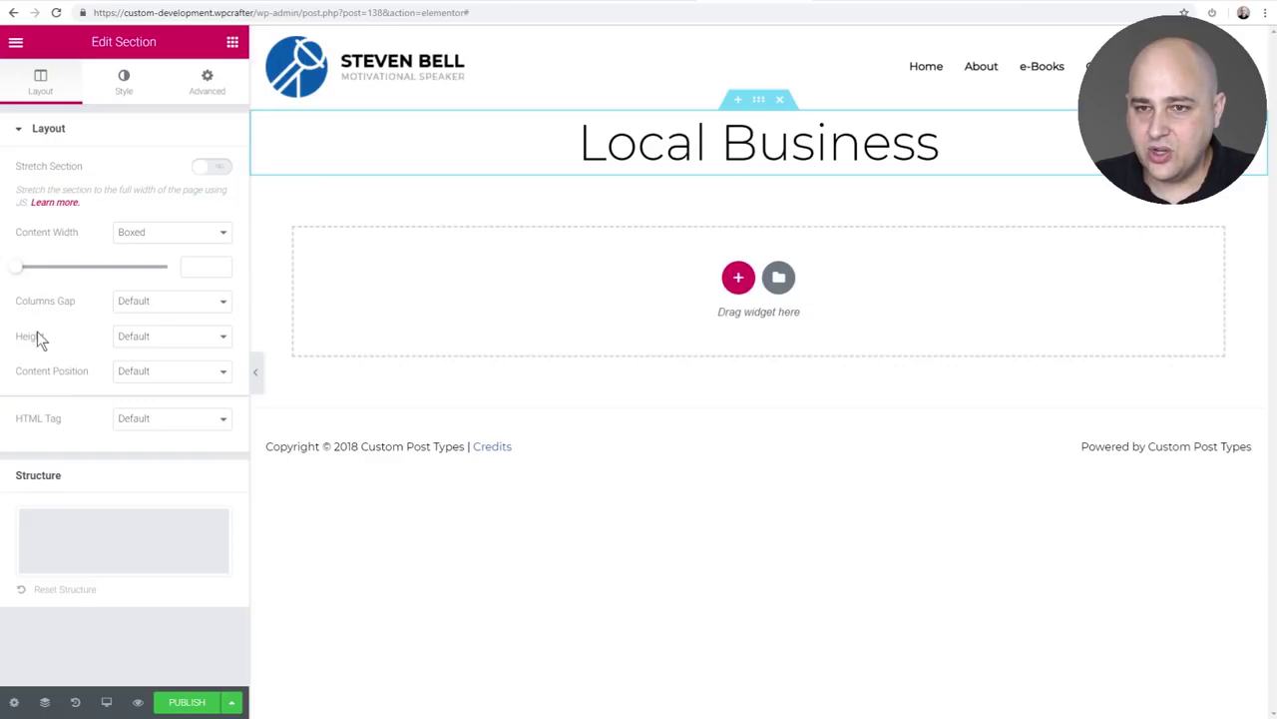
left_click(124, 340)
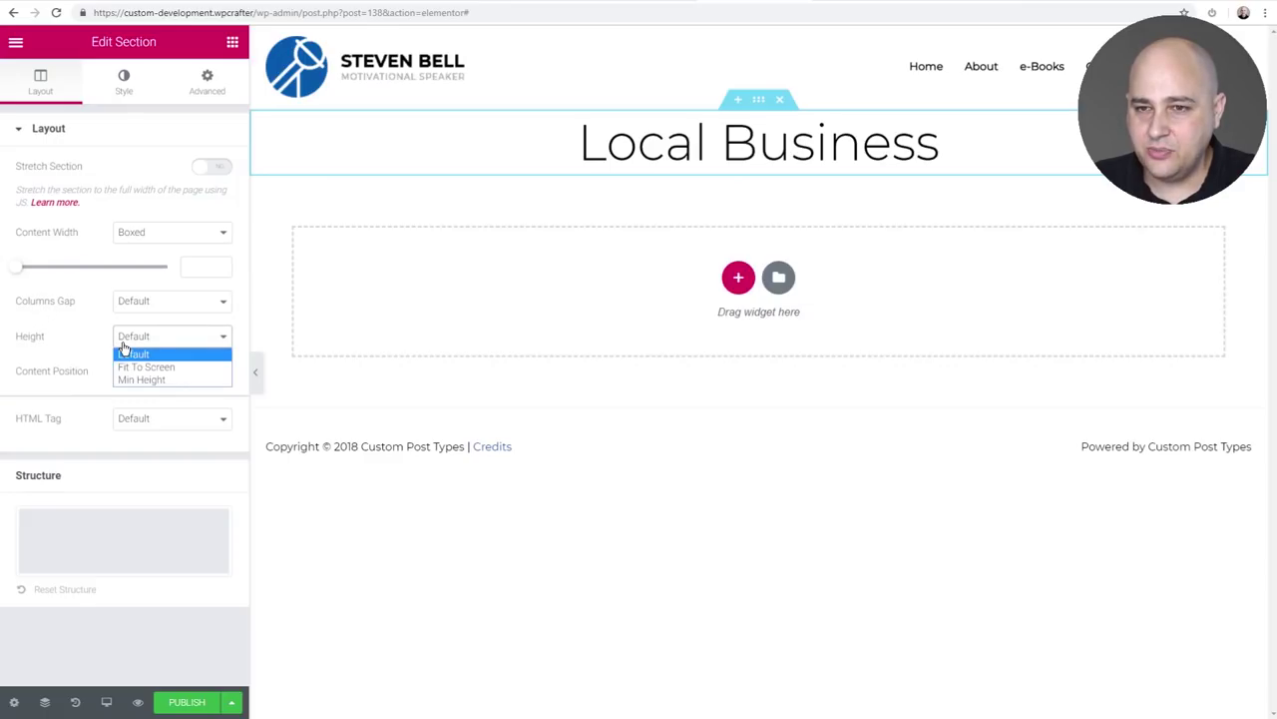
left_click(135, 379)
left_click_drag(66, 392, 45, 396)
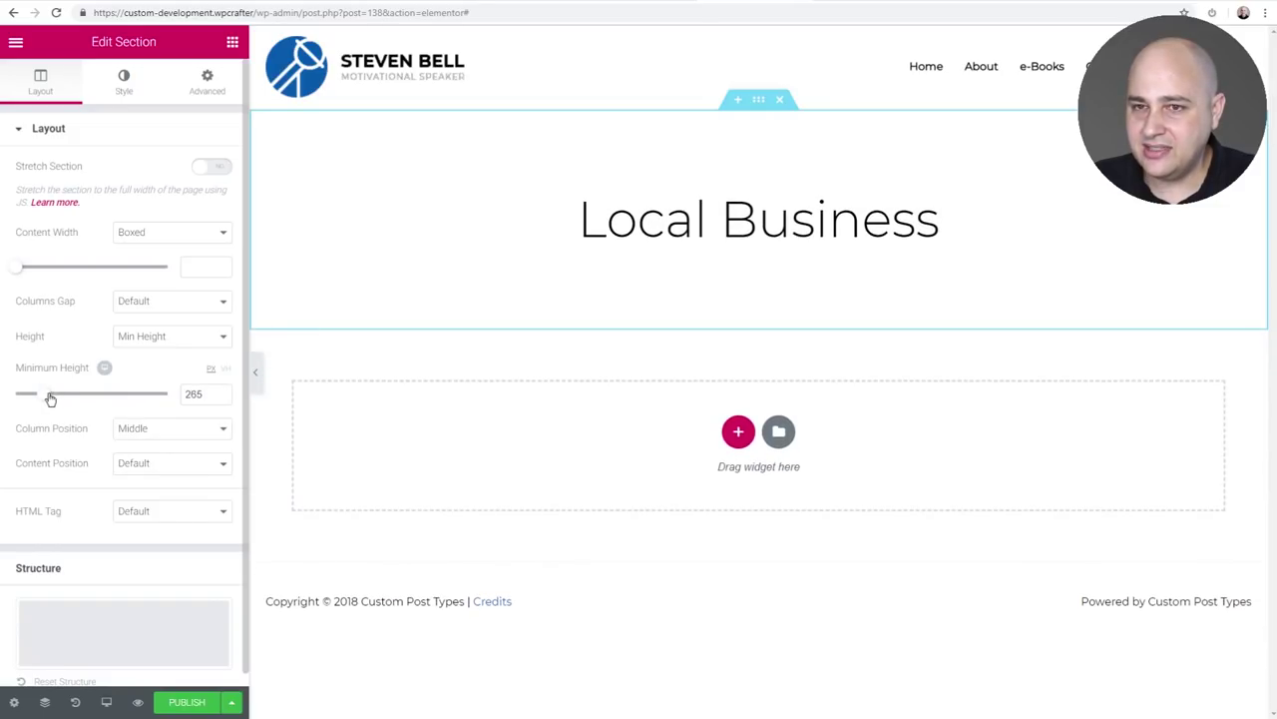
Step: Set the title section's heading color to white (#ffffff)
left_click(117, 86)
left_click(50, 335)
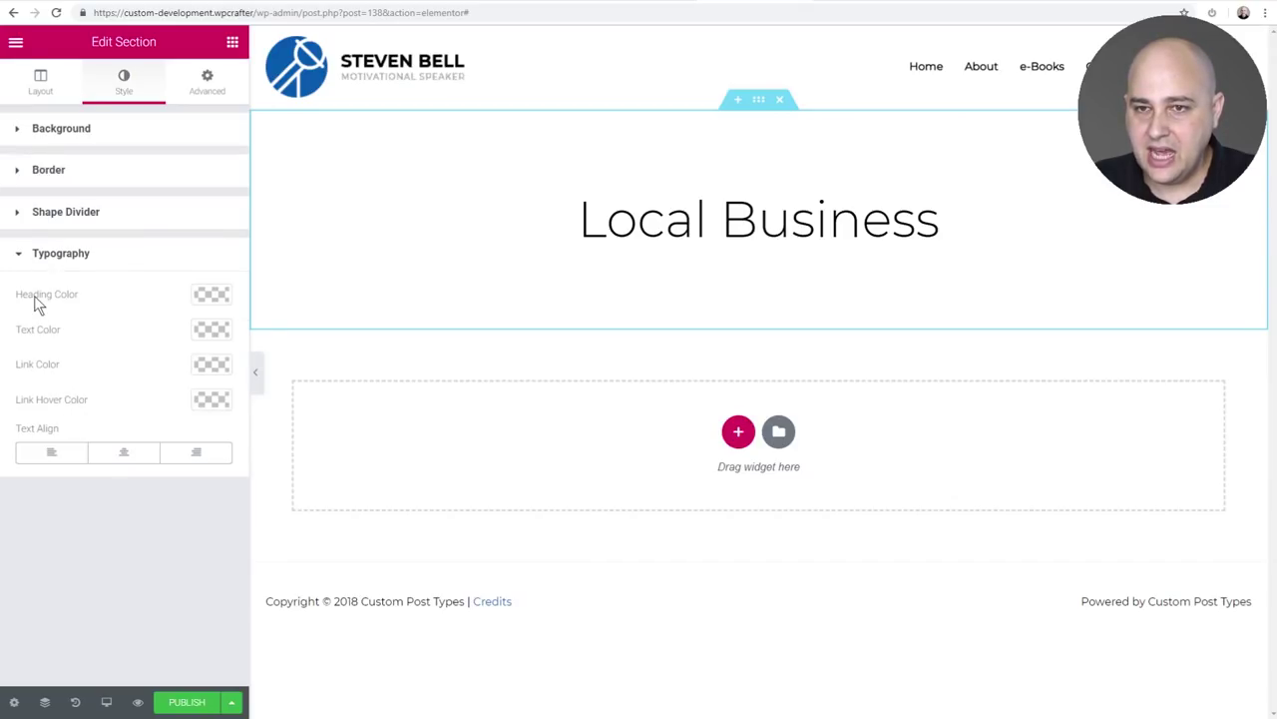
left_click(210, 295)
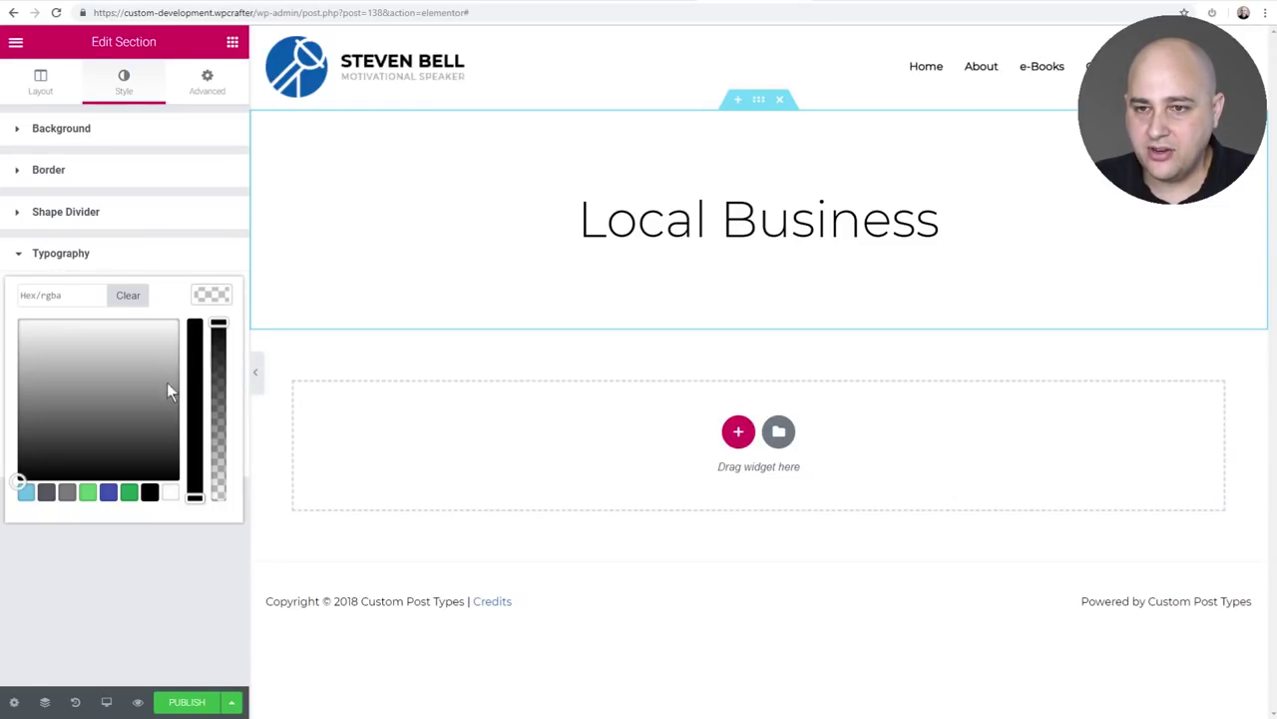
left_click(171, 493)
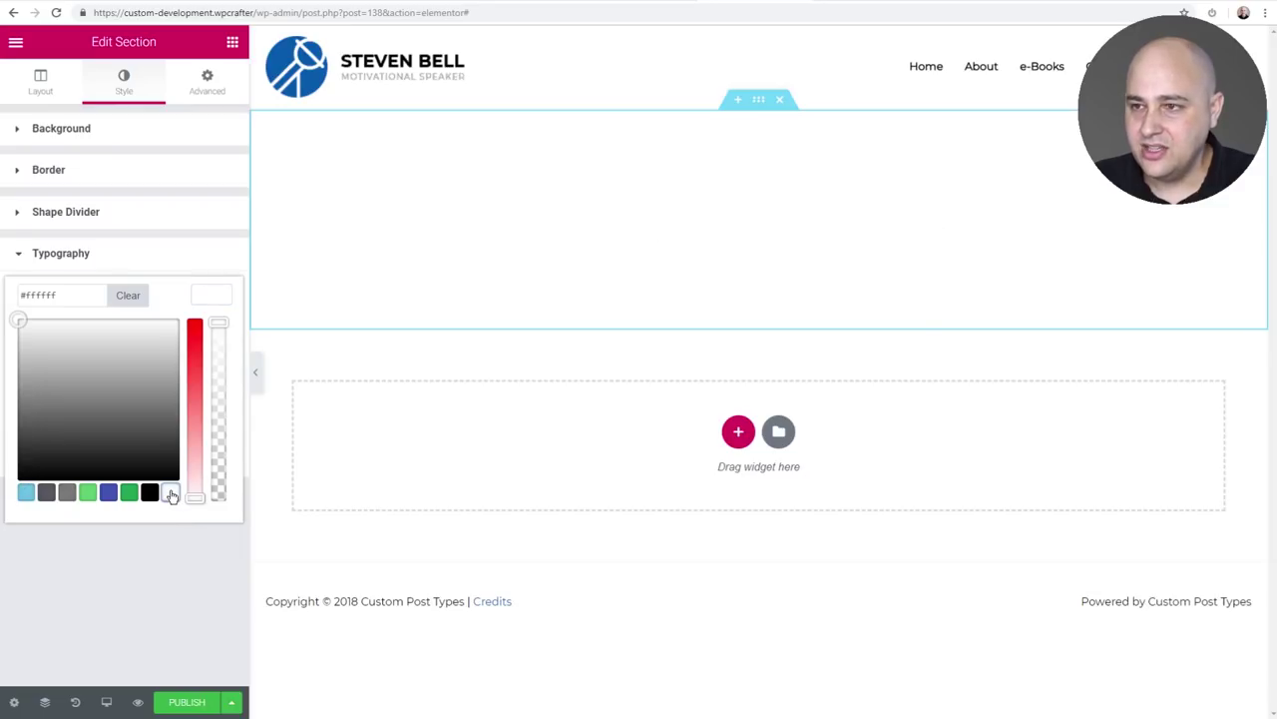
left_click(127, 557)
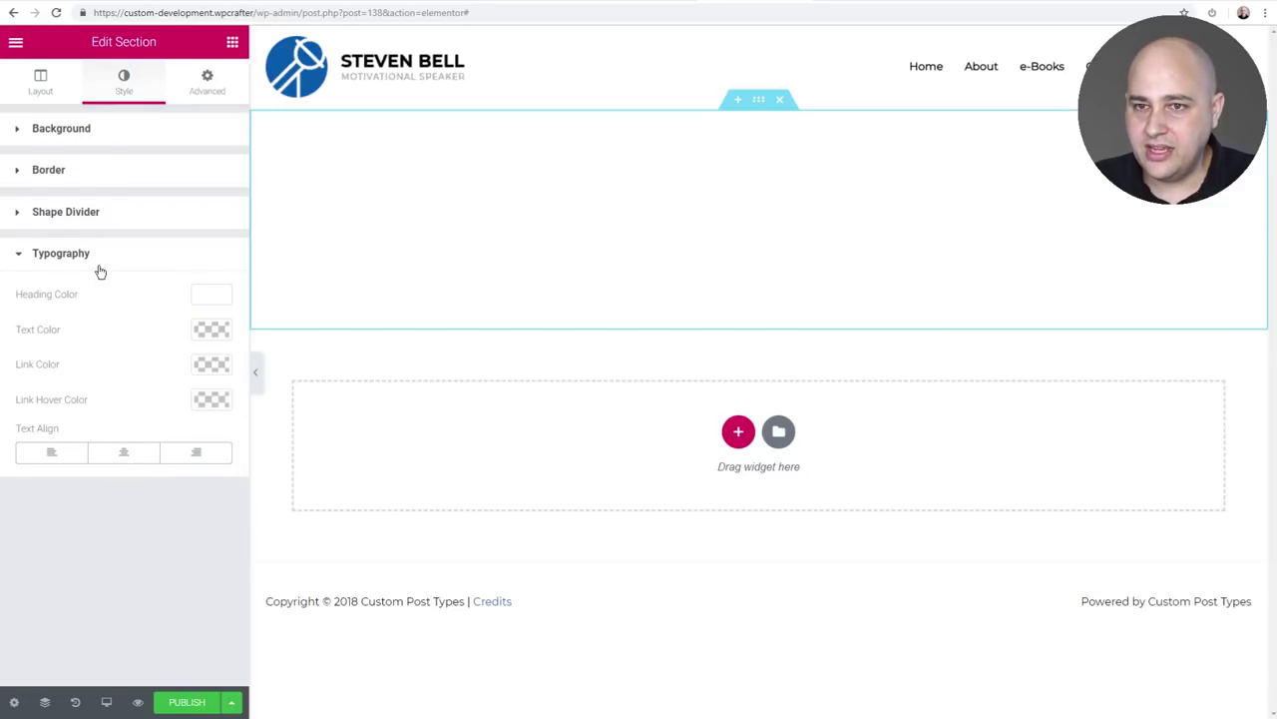
Step: Give the title section a Classic background in dark gray, #3d3d3d
left_click(90, 139)
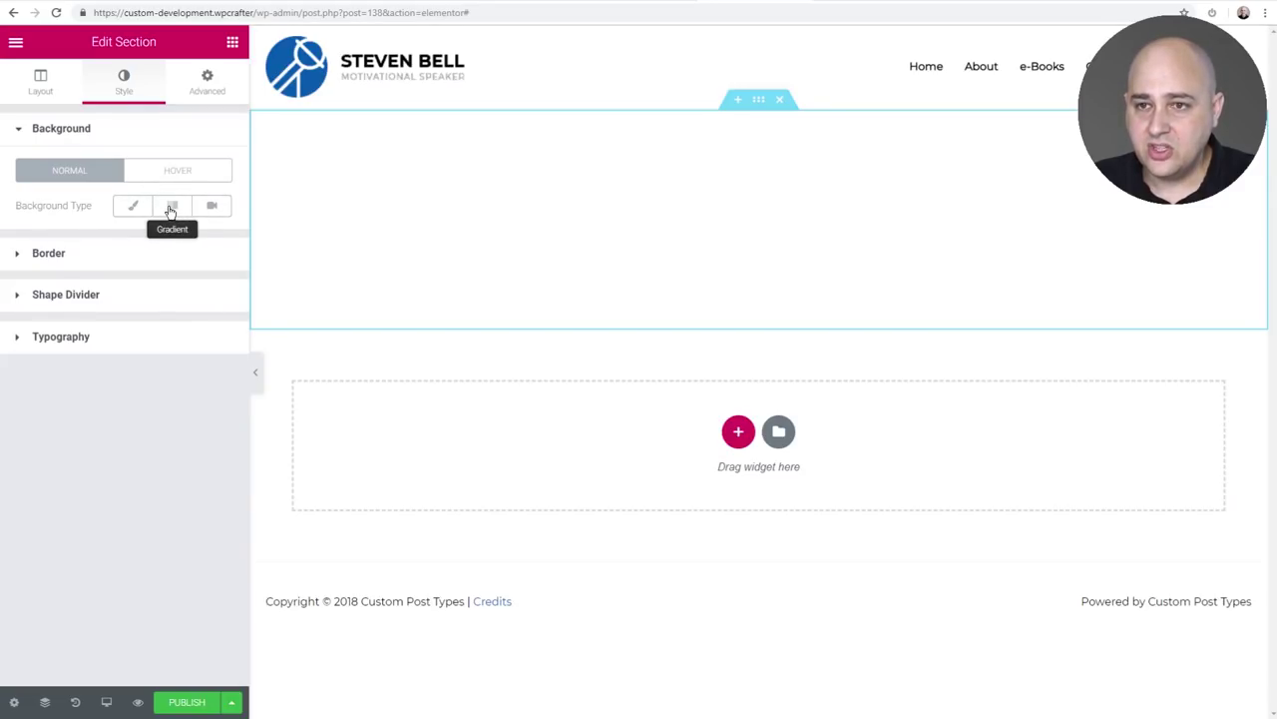
left_click(170, 207)
left_click(132, 205)
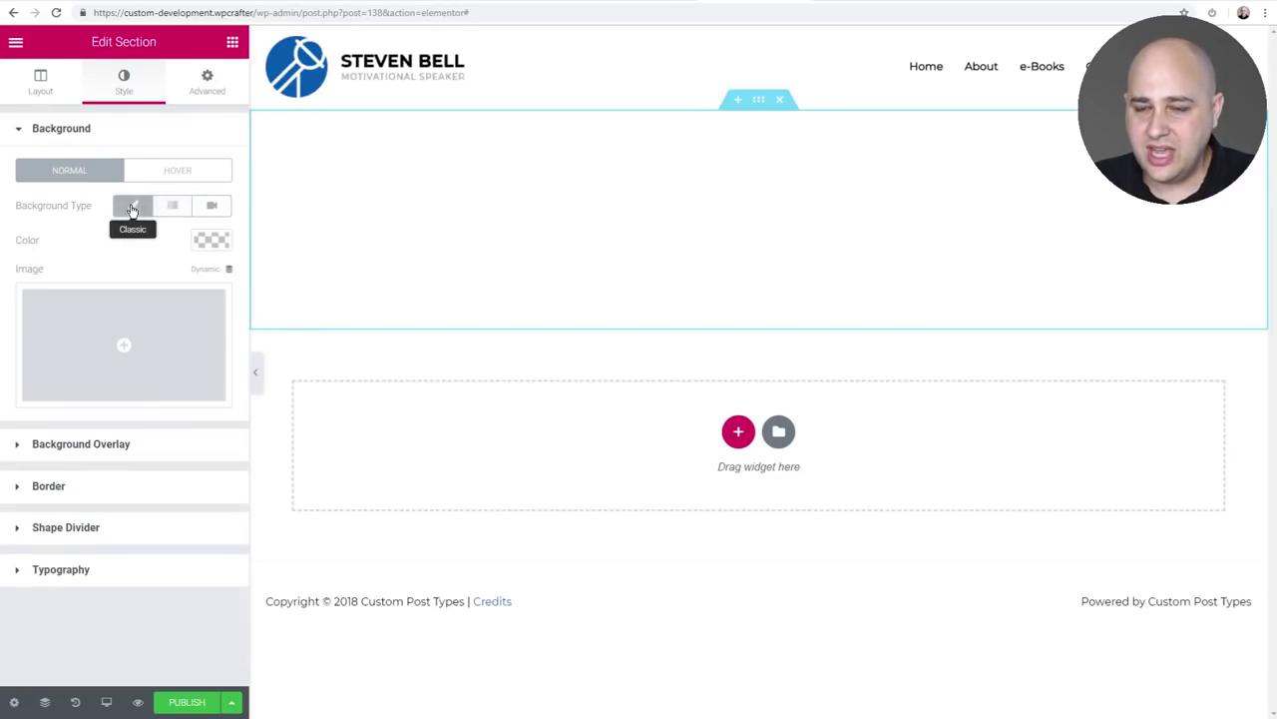
left_click(215, 240)
left_click(150, 438)
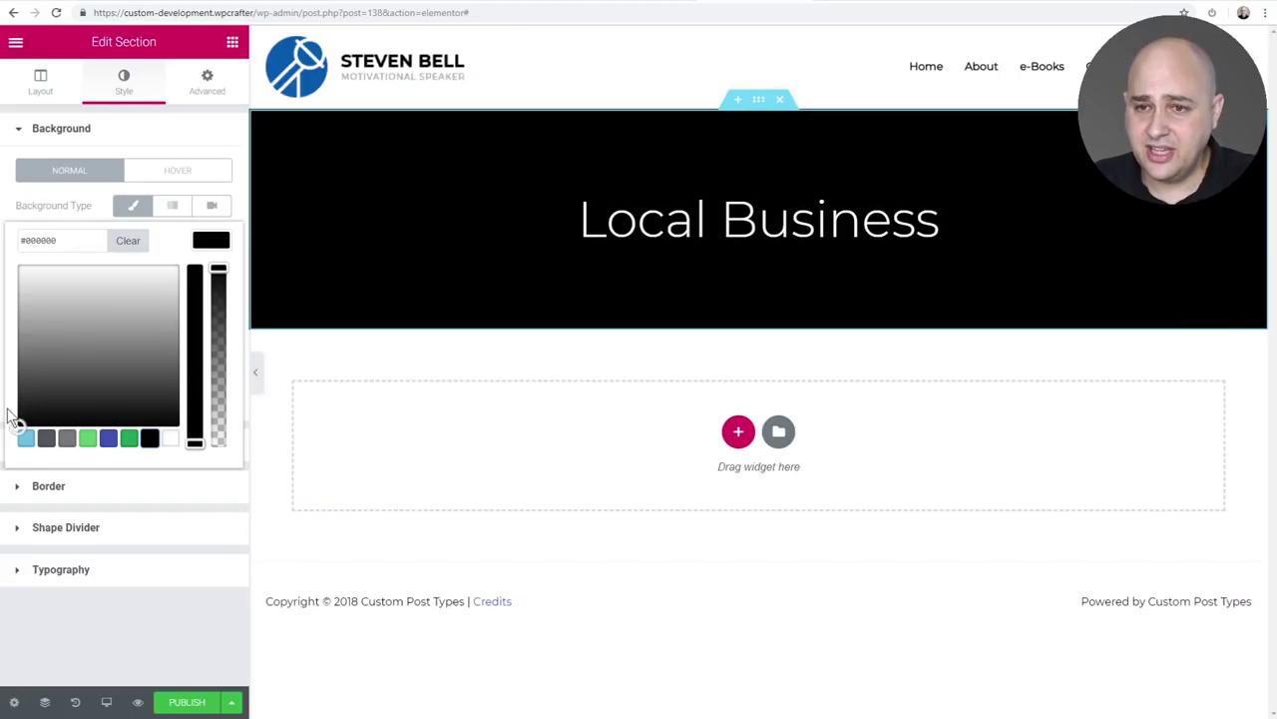
left_click_drag(14, 424, 17, 387)
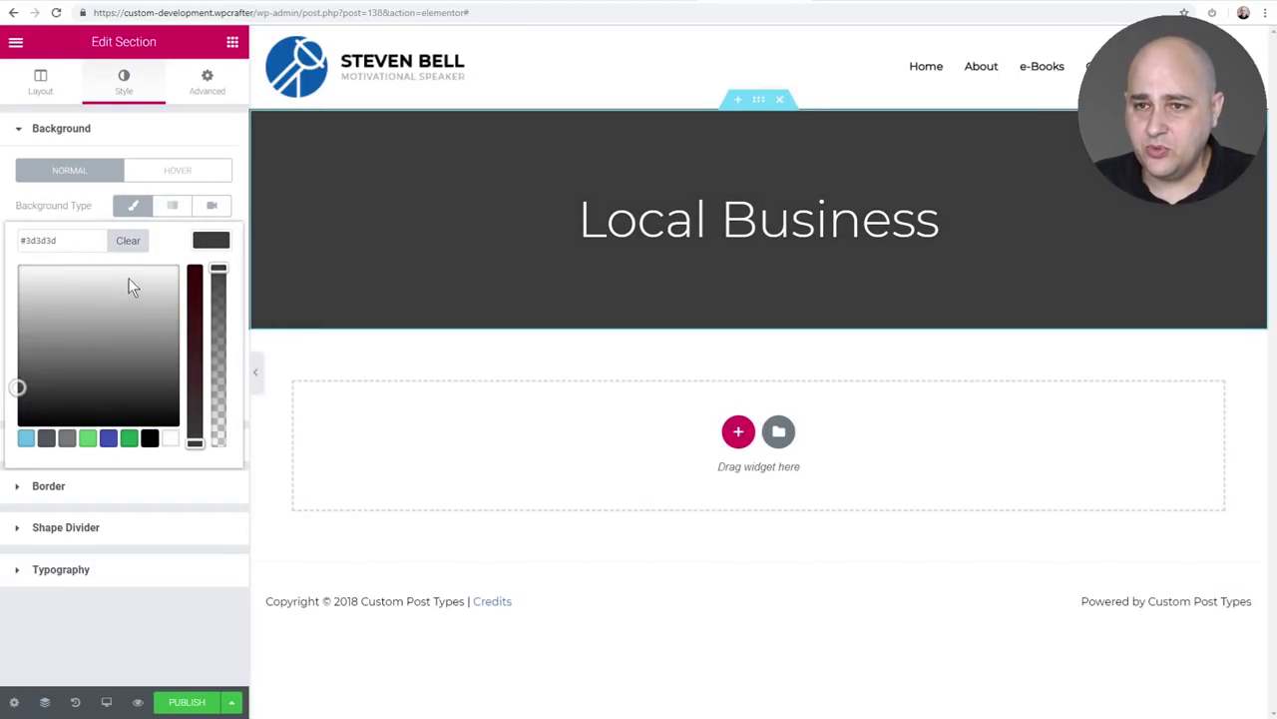
left_click(209, 245)
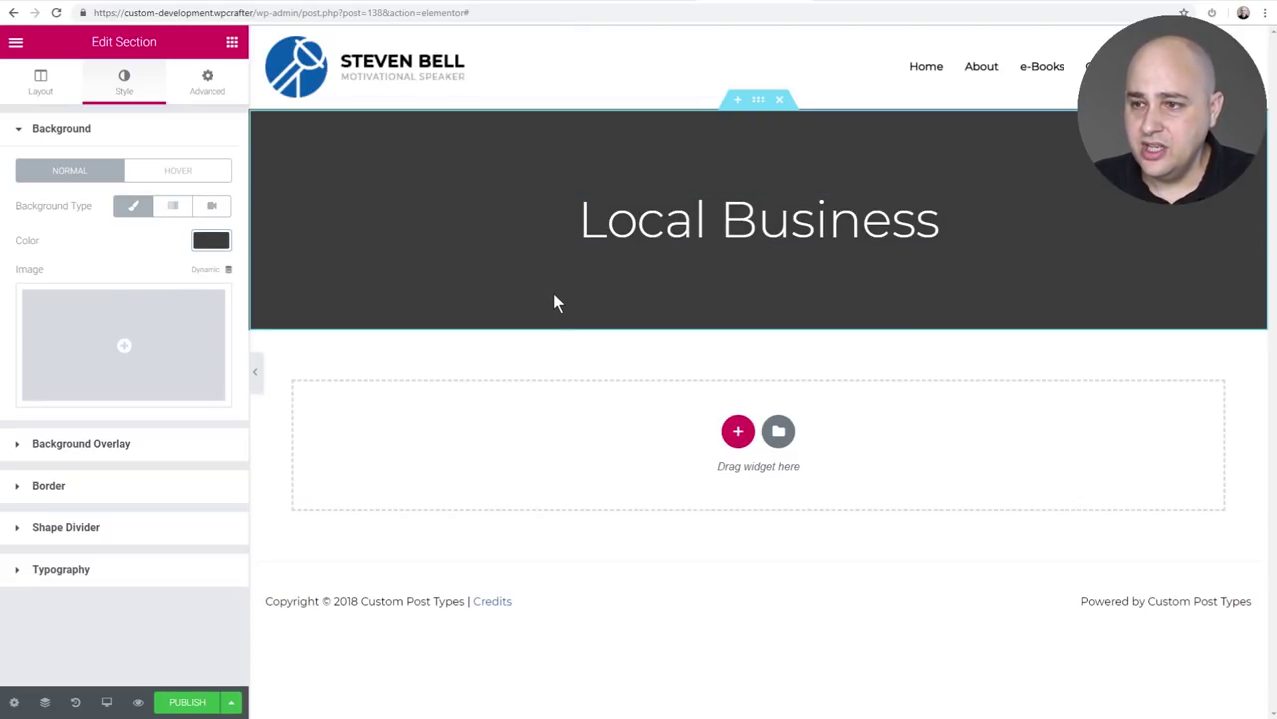
Step: Add a section with two equal columns below the title section and return to the list of available widgets
left_click(738, 433)
left_click(623, 482)
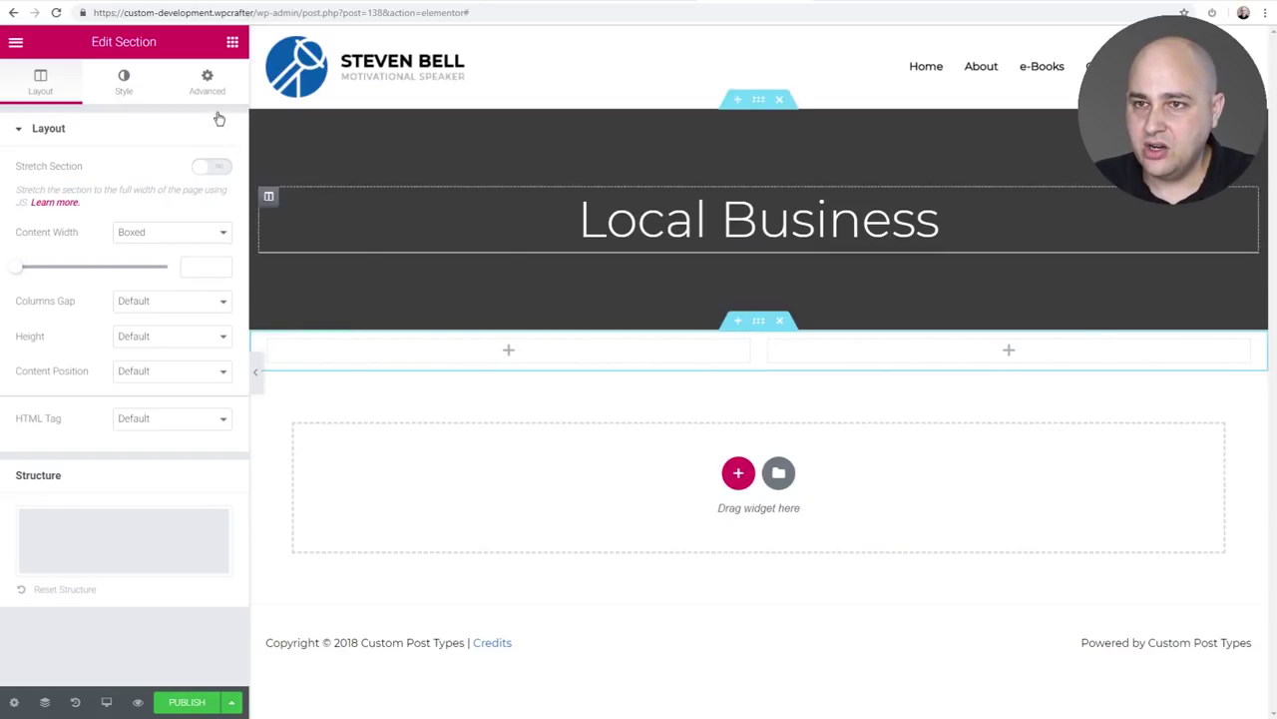
left_click(232, 42)
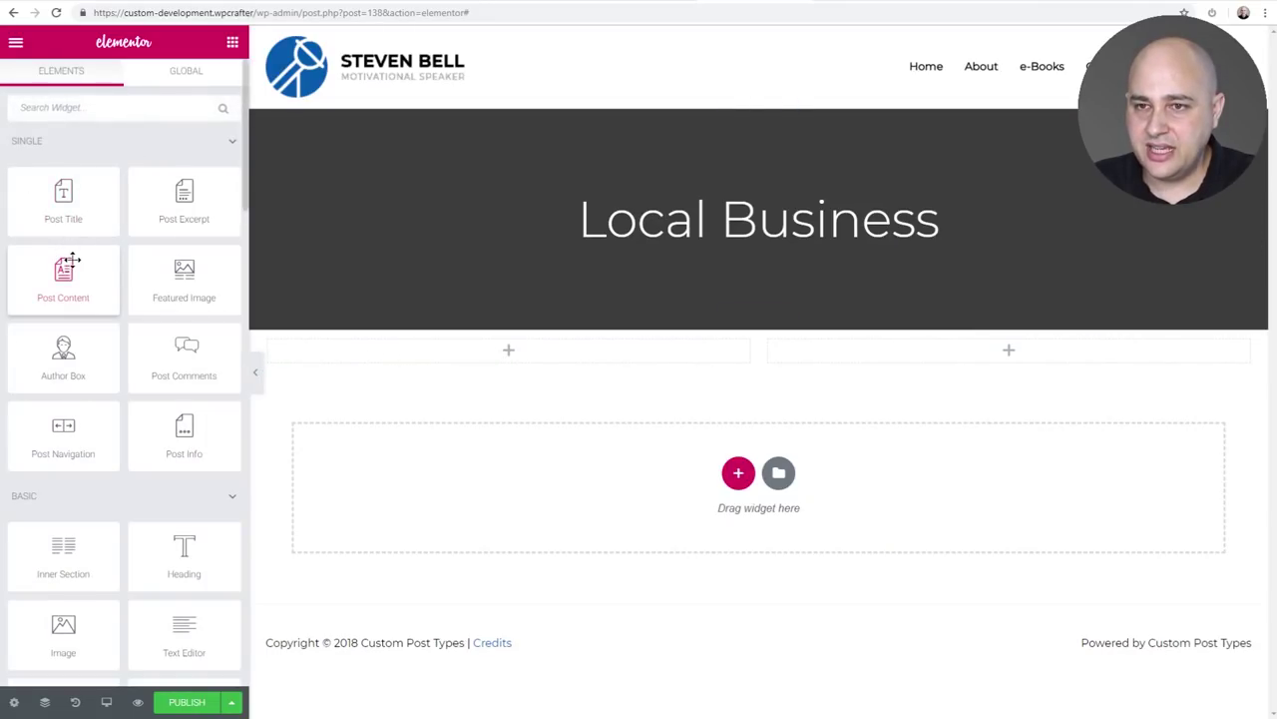
Step: Place a Featured Image widget in the left column and a Post Content widget in the right column of the new section
left_click_drag(170, 282, 496, 364)
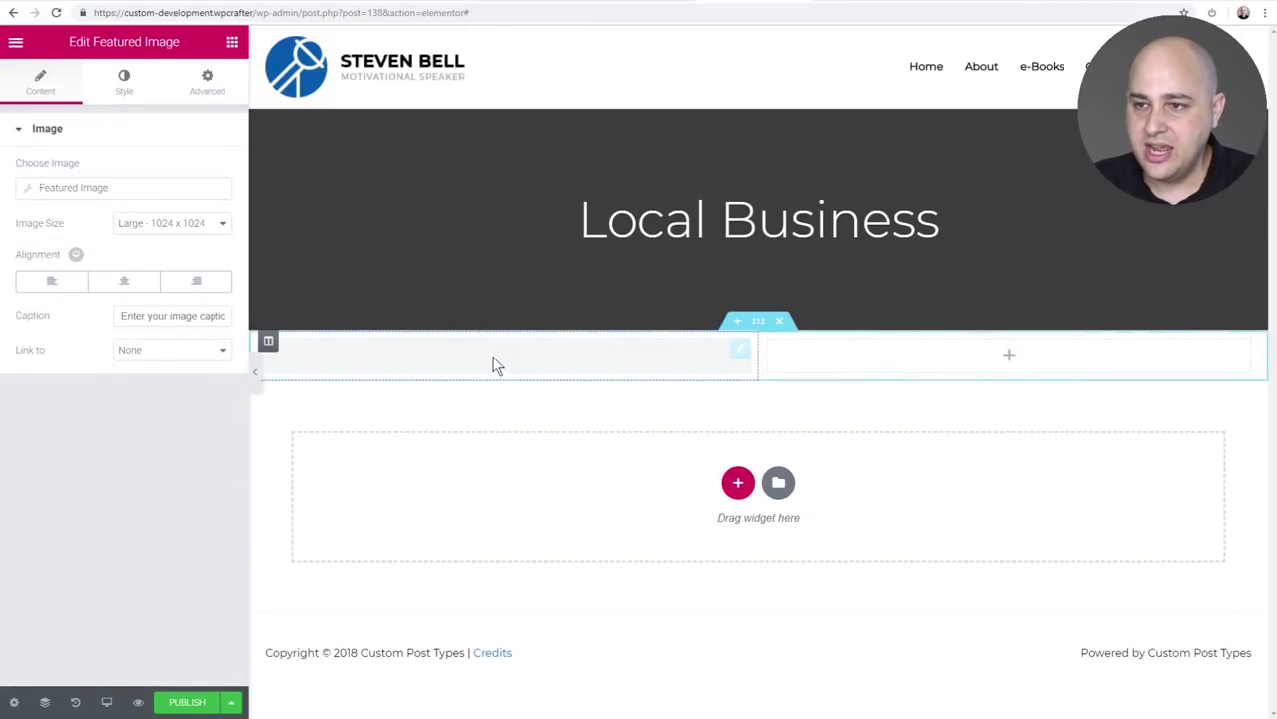
scroll(496, 365, "down", 4)
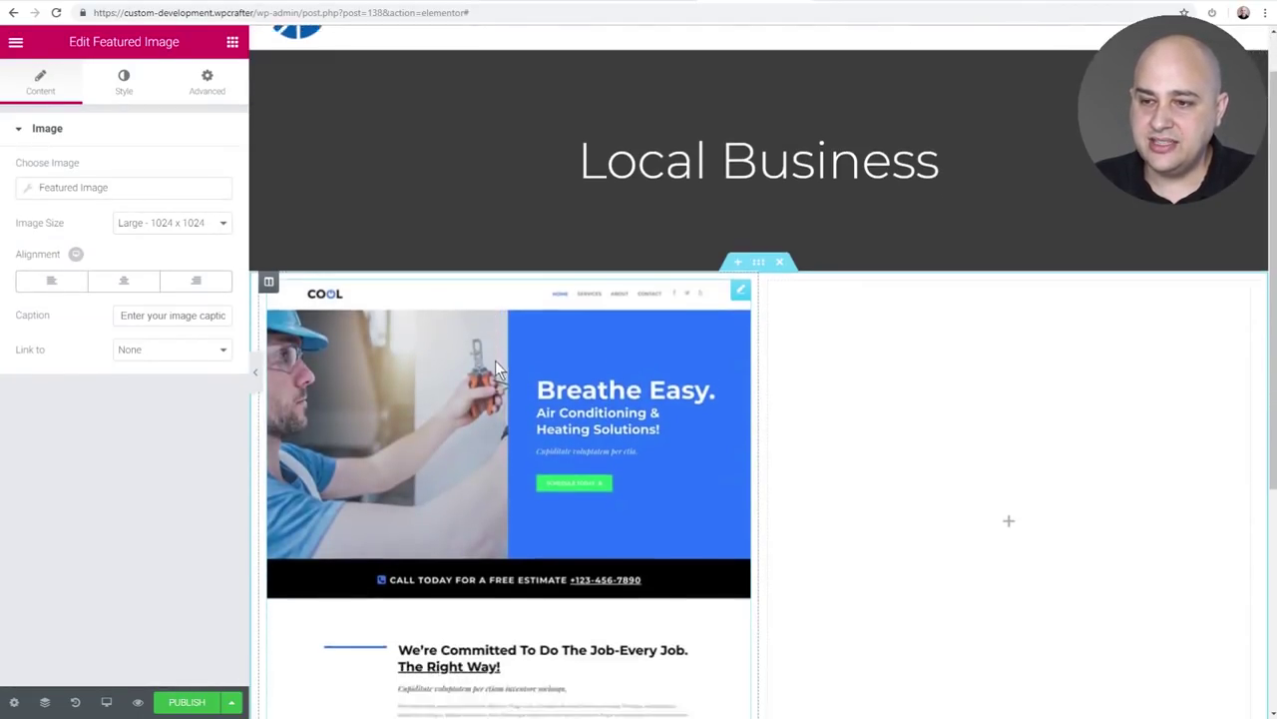
scroll(589, 346, "up", 1)
scroll(589, 344, "up", 2)
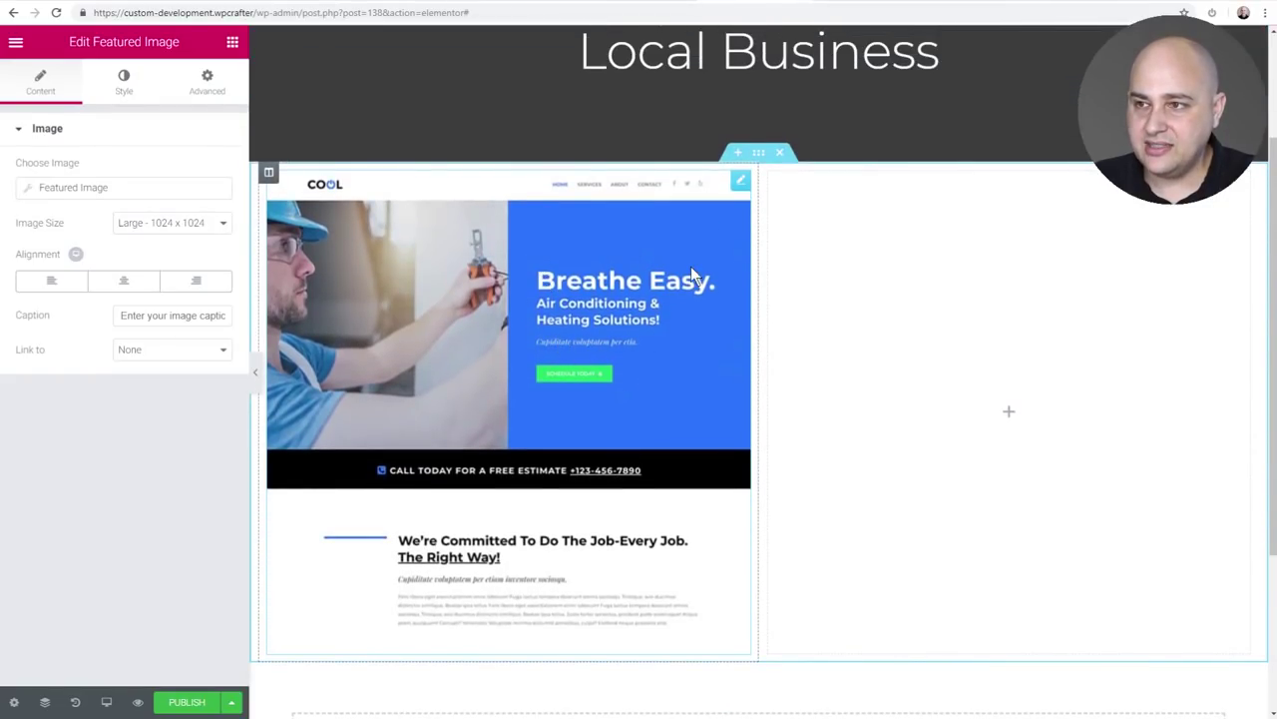
scroll(874, 376, "up", 1)
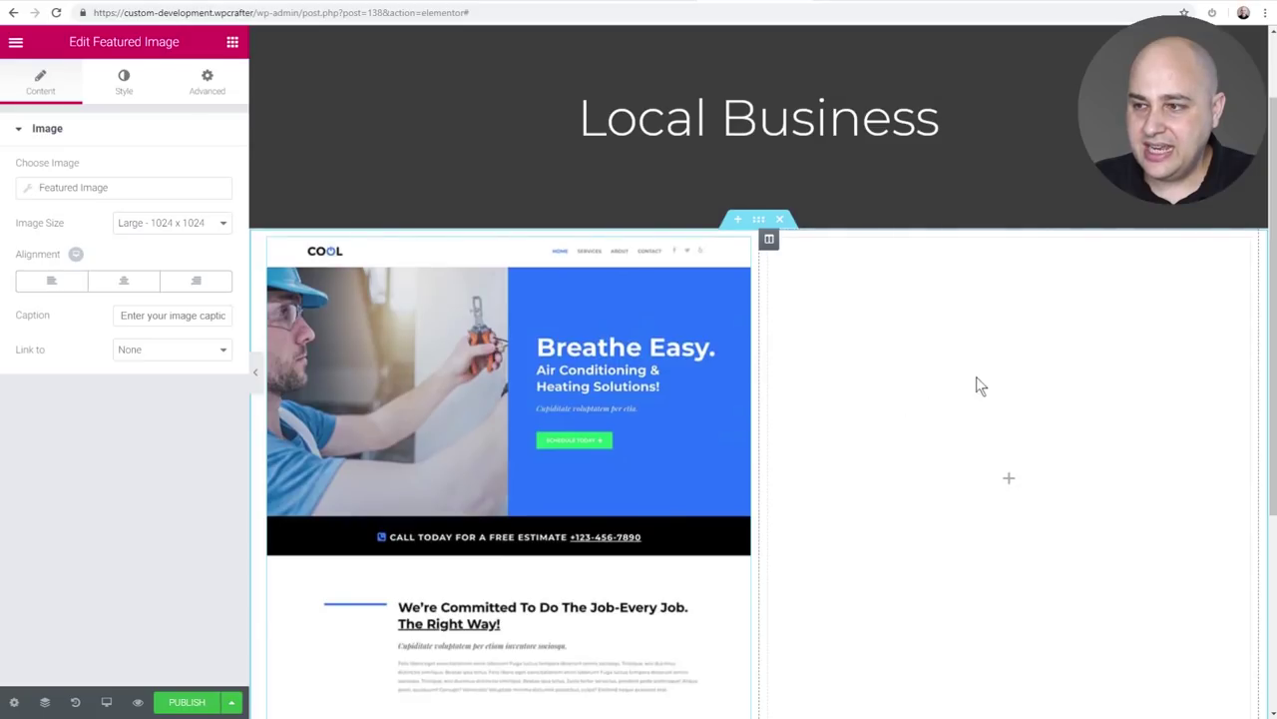
left_click(232, 42)
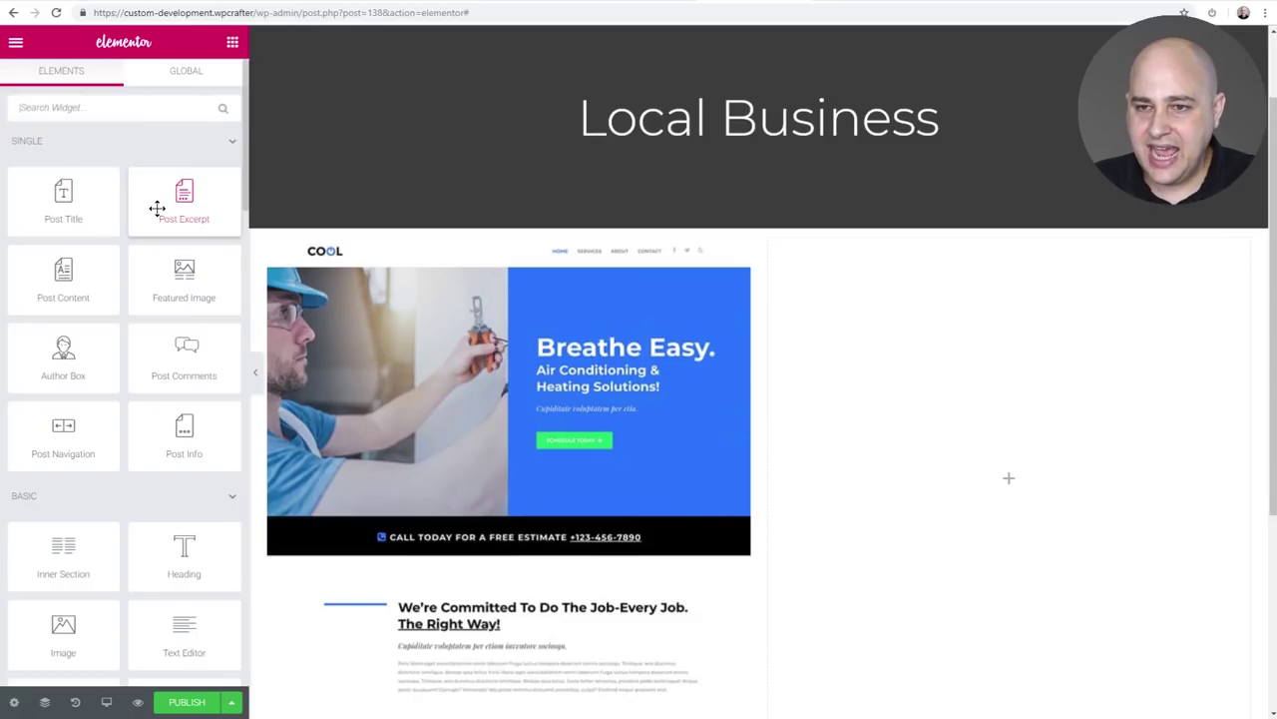
left_click_drag(97, 296, 965, 464)
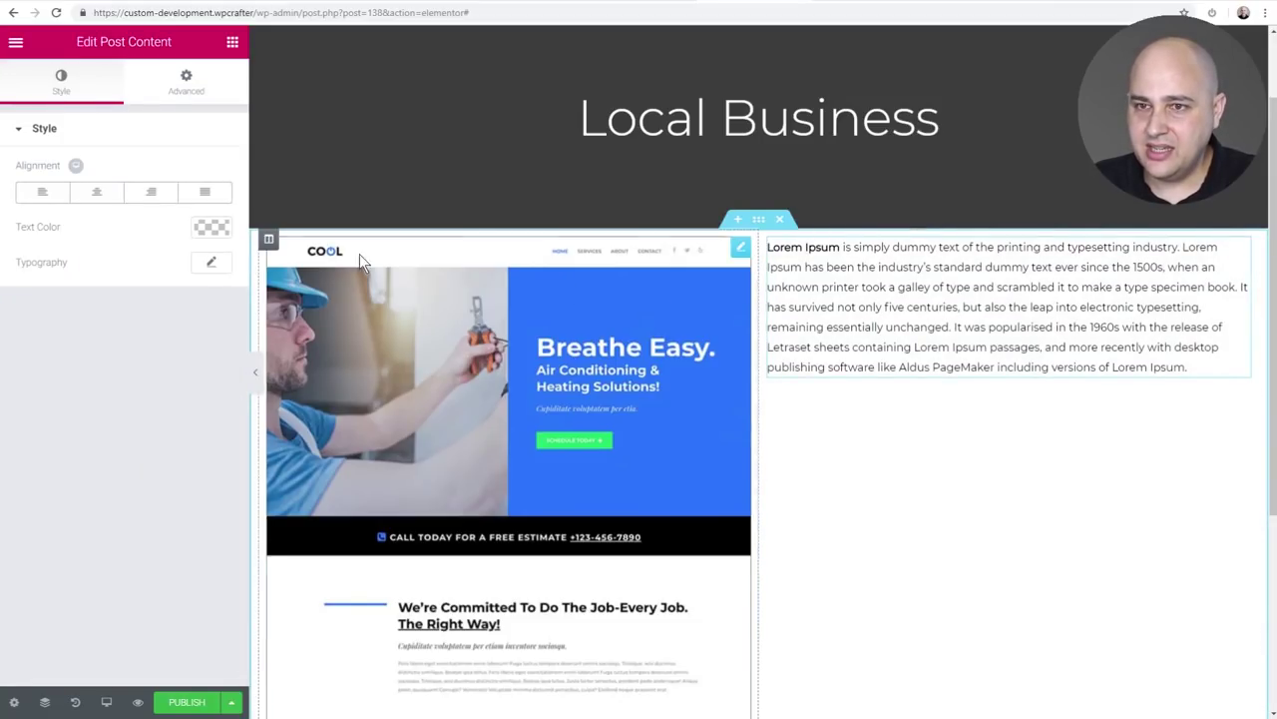
Step: Add a Text Editor widget above the post content in the right column
left_click(232, 44)
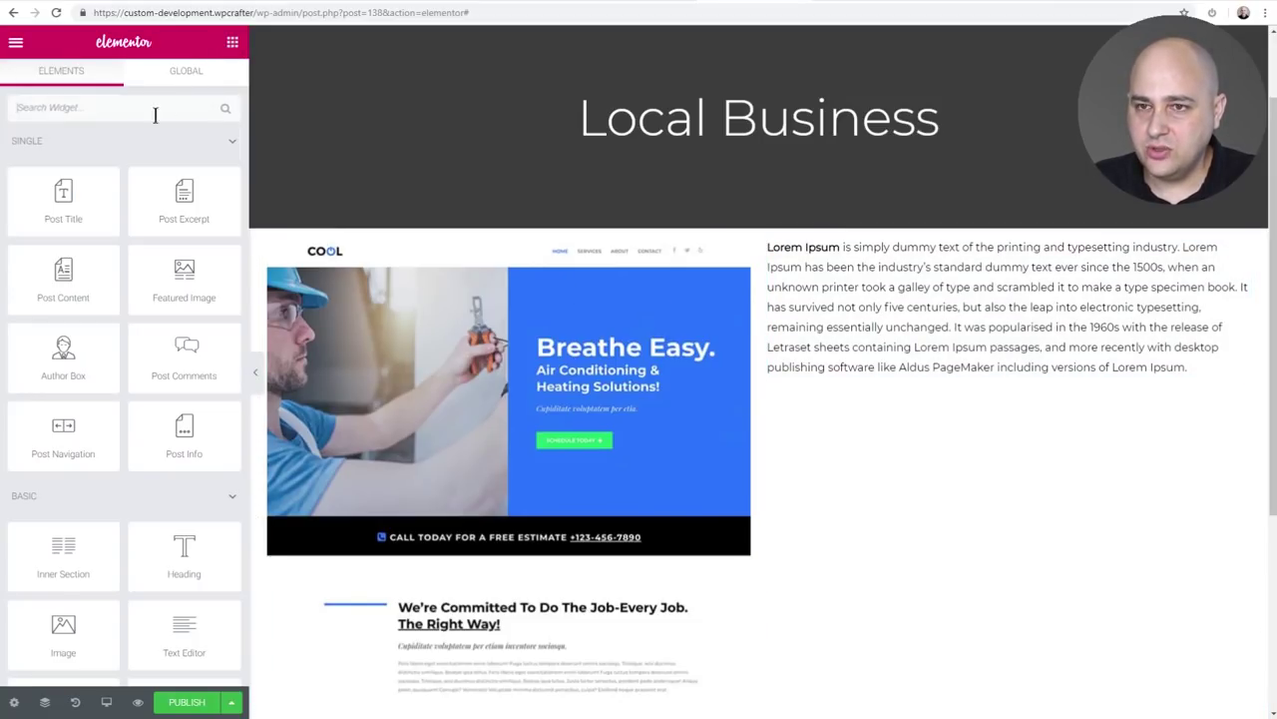
scroll(110, 354, "down", 3)
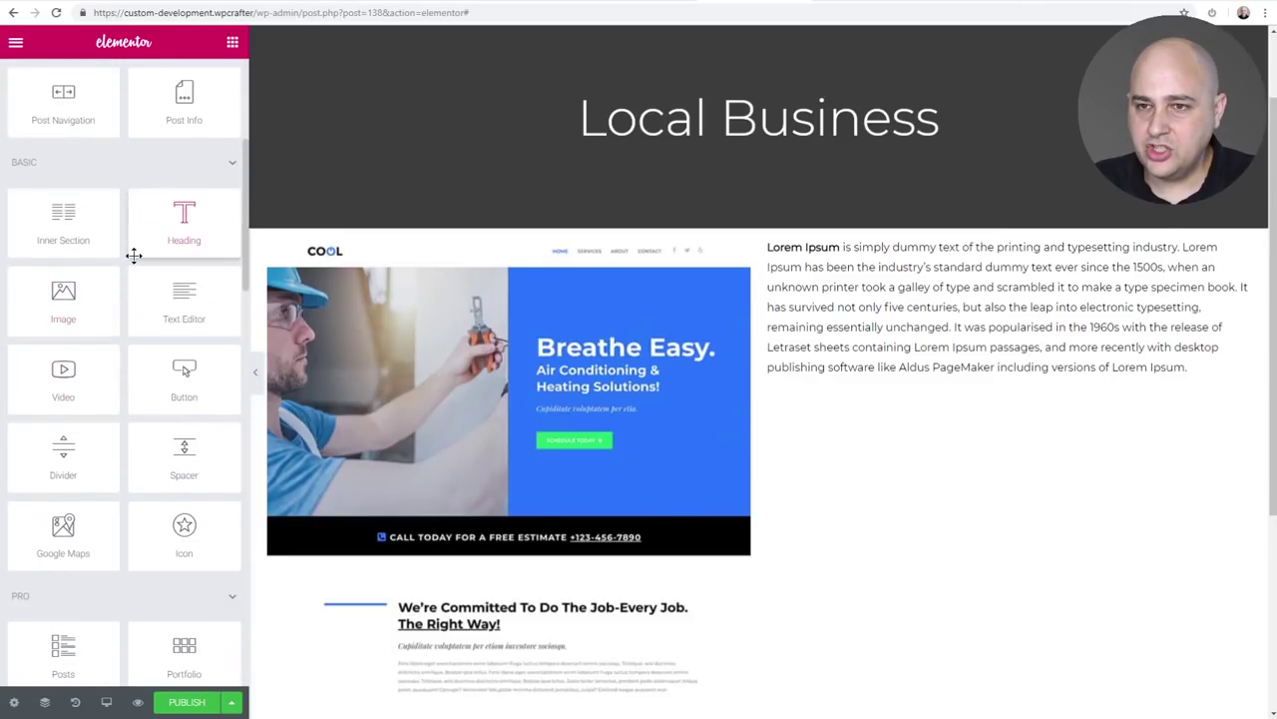
left_click_drag(145, 295, 914, 260)
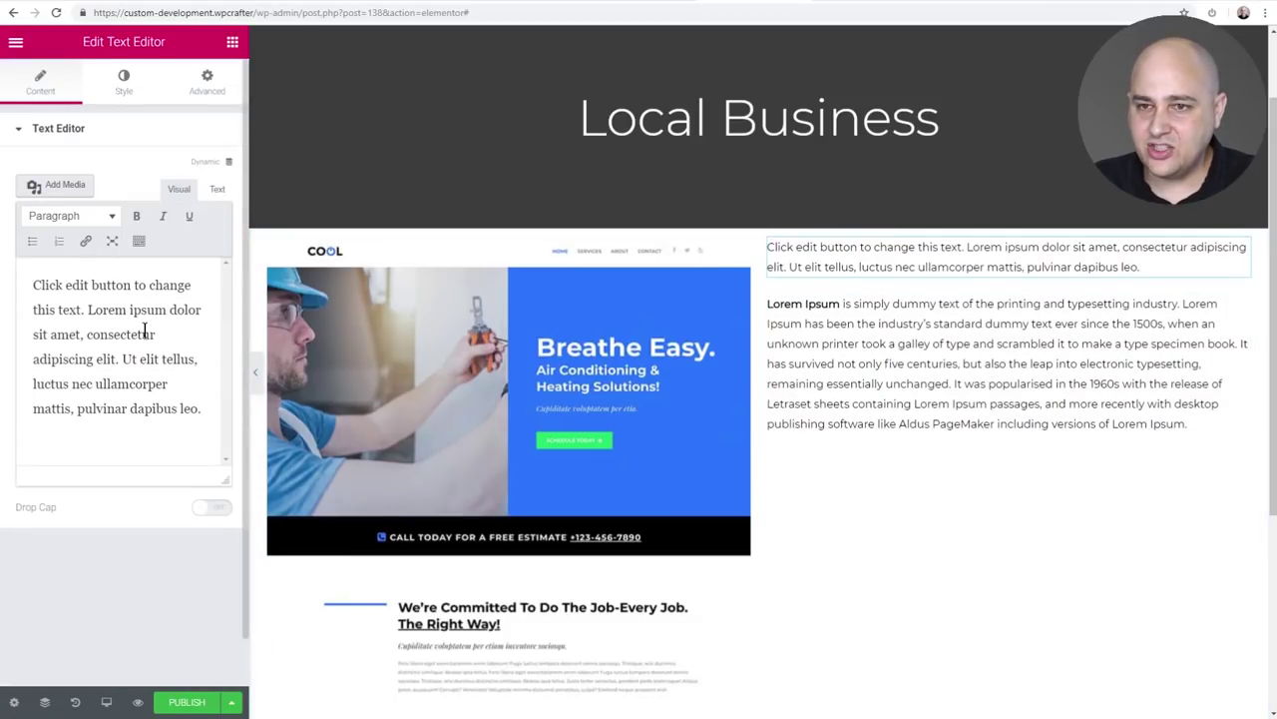
Step: Make the new text widget's content dynamic, using an ACF Field with the Project Brief key
left_click(229, 163)
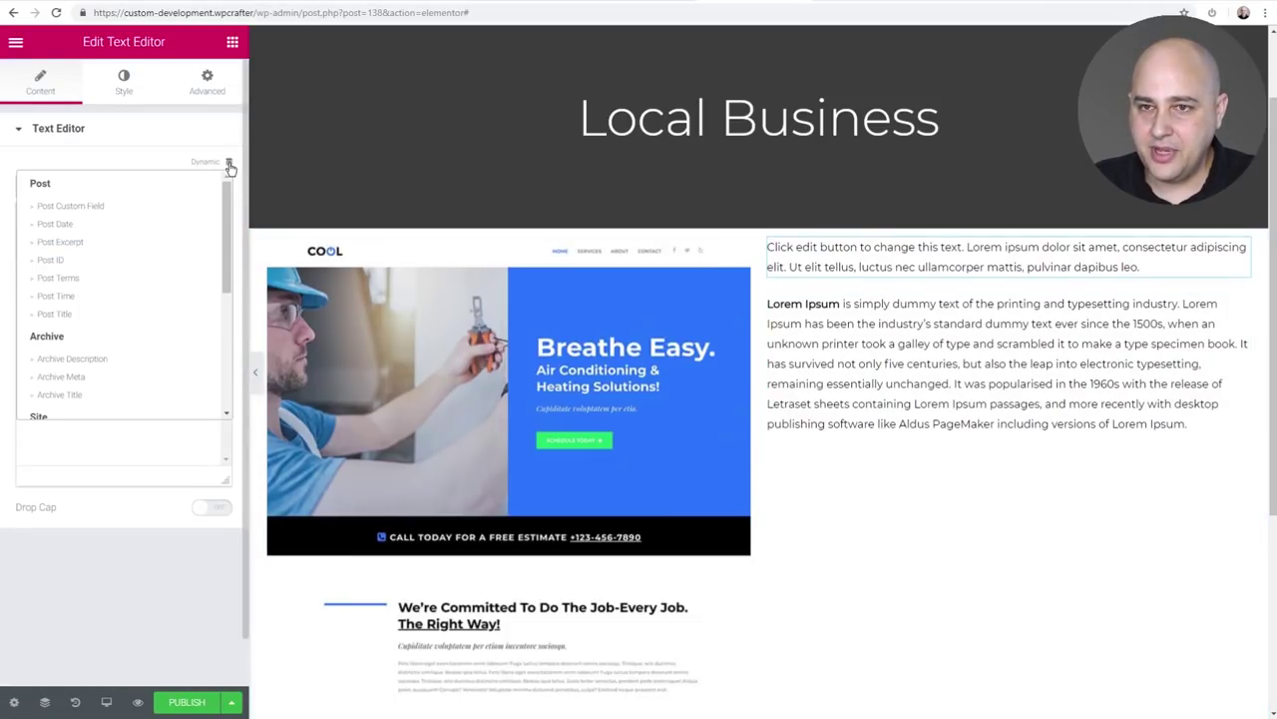
scroll(106, 276, "down", 5)
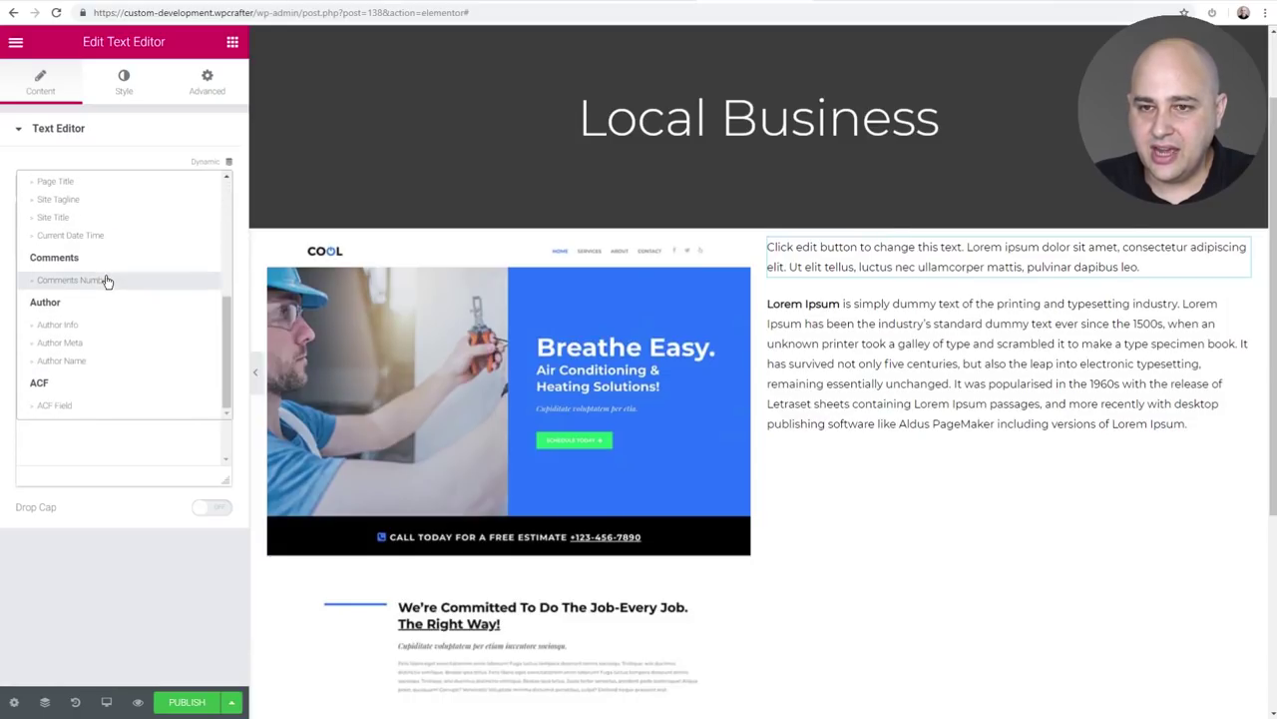
left_click(52, 409)
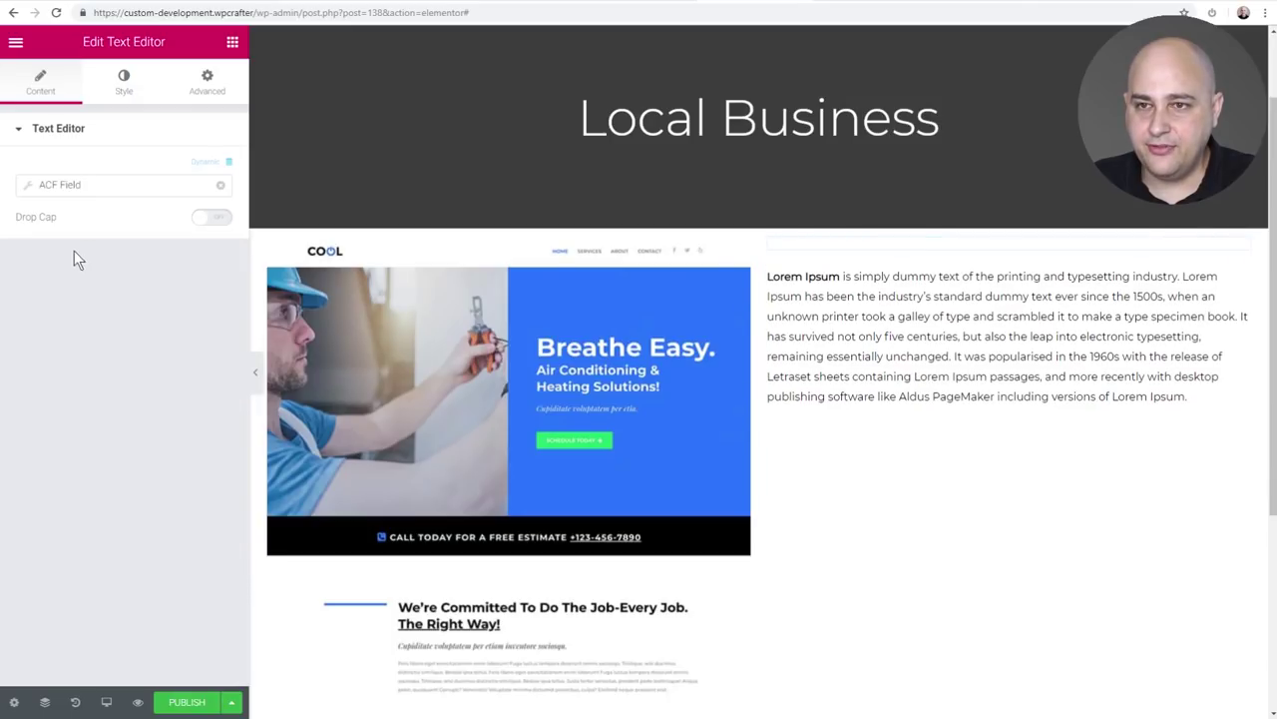
left_click(84, 189)
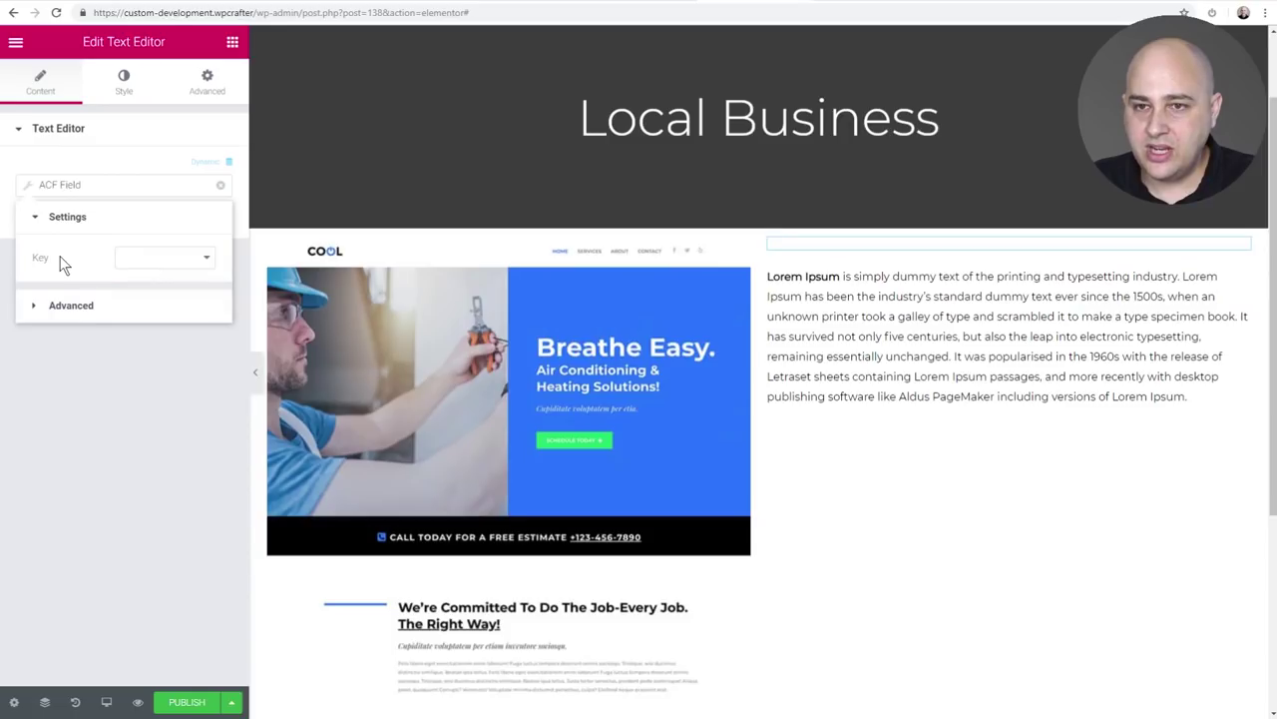
left_click(200, 258)
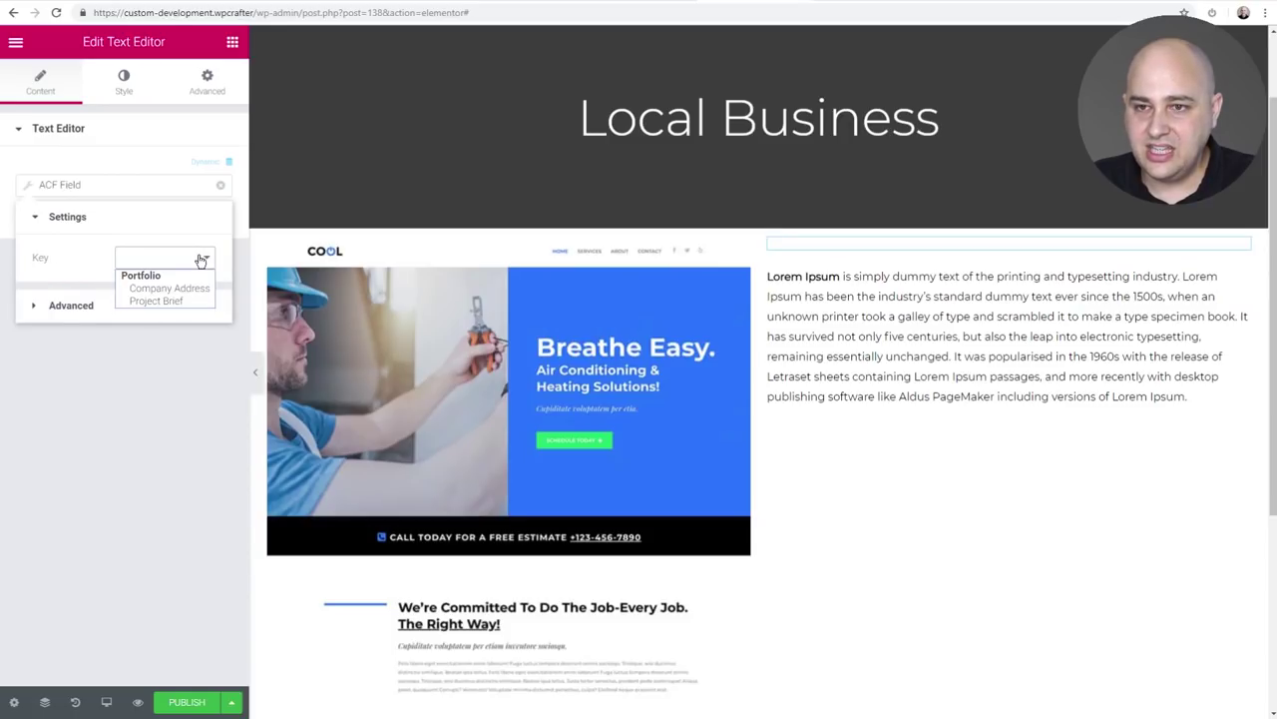
left_click(164, 301)
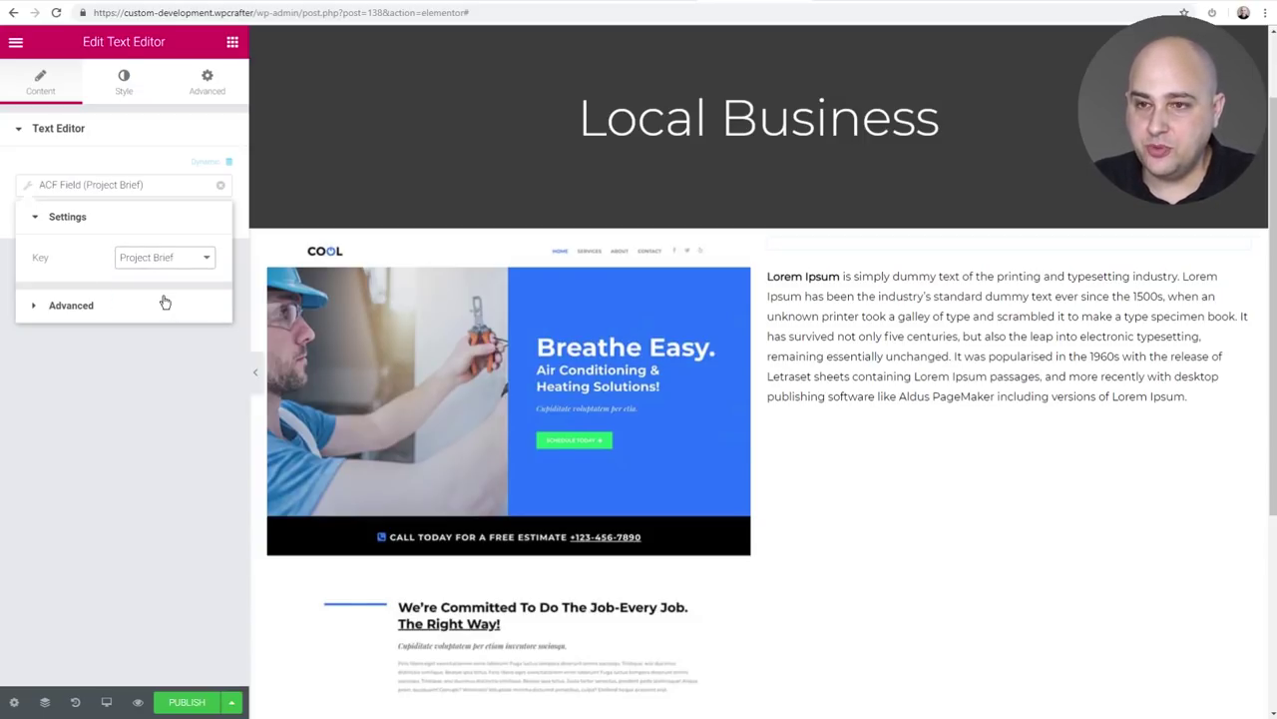
left_click(158, 361)
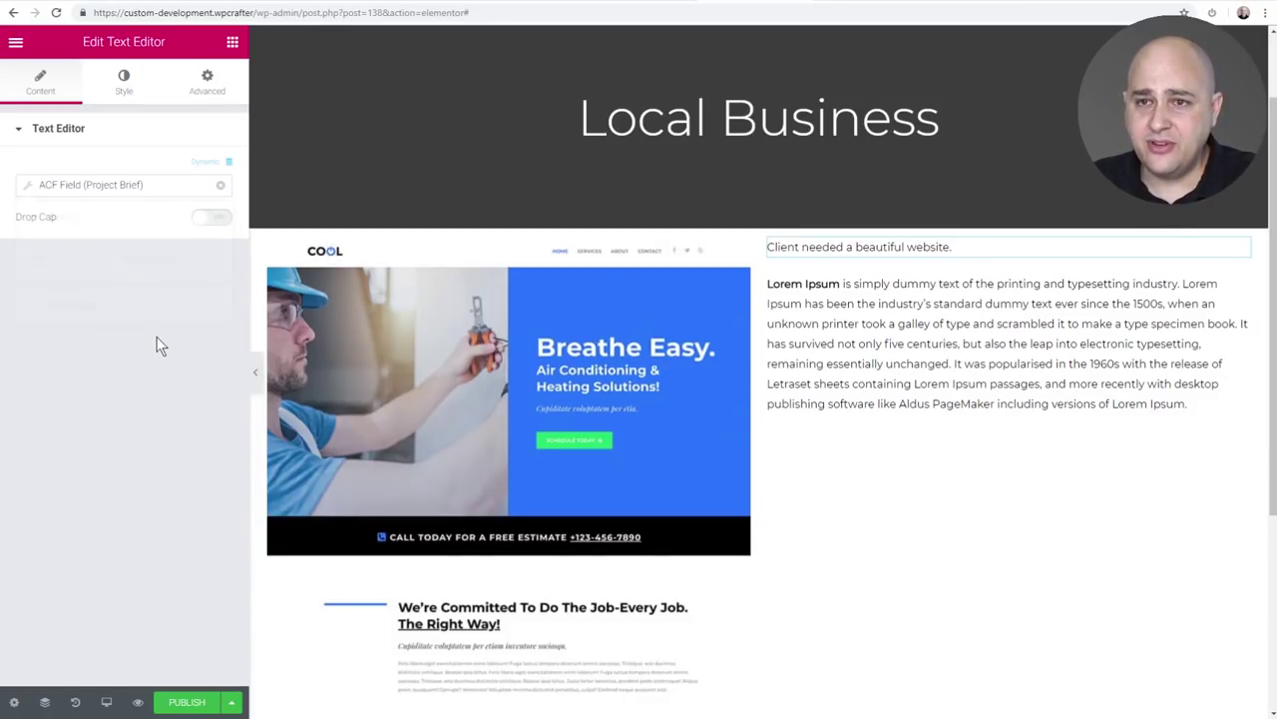
Step: Set the project brief text's typography to size 16 px and weight 600
left_click(120, 82)
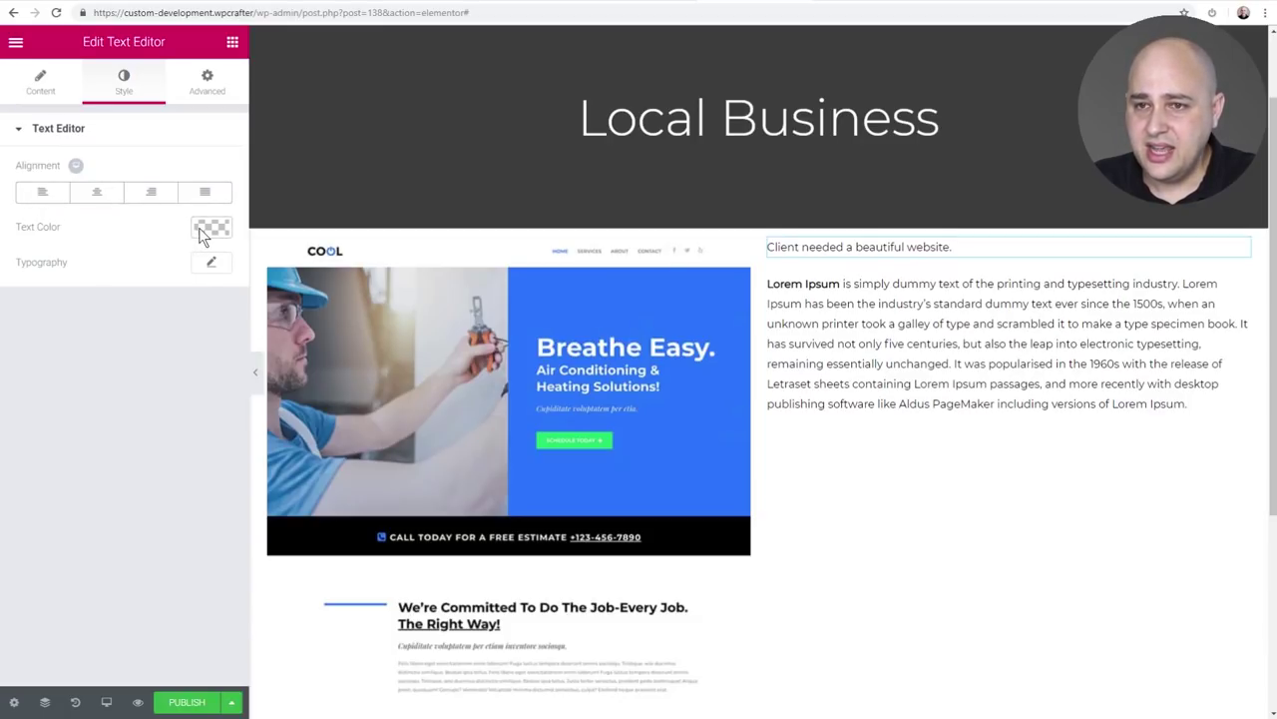
left_click(211, 262)
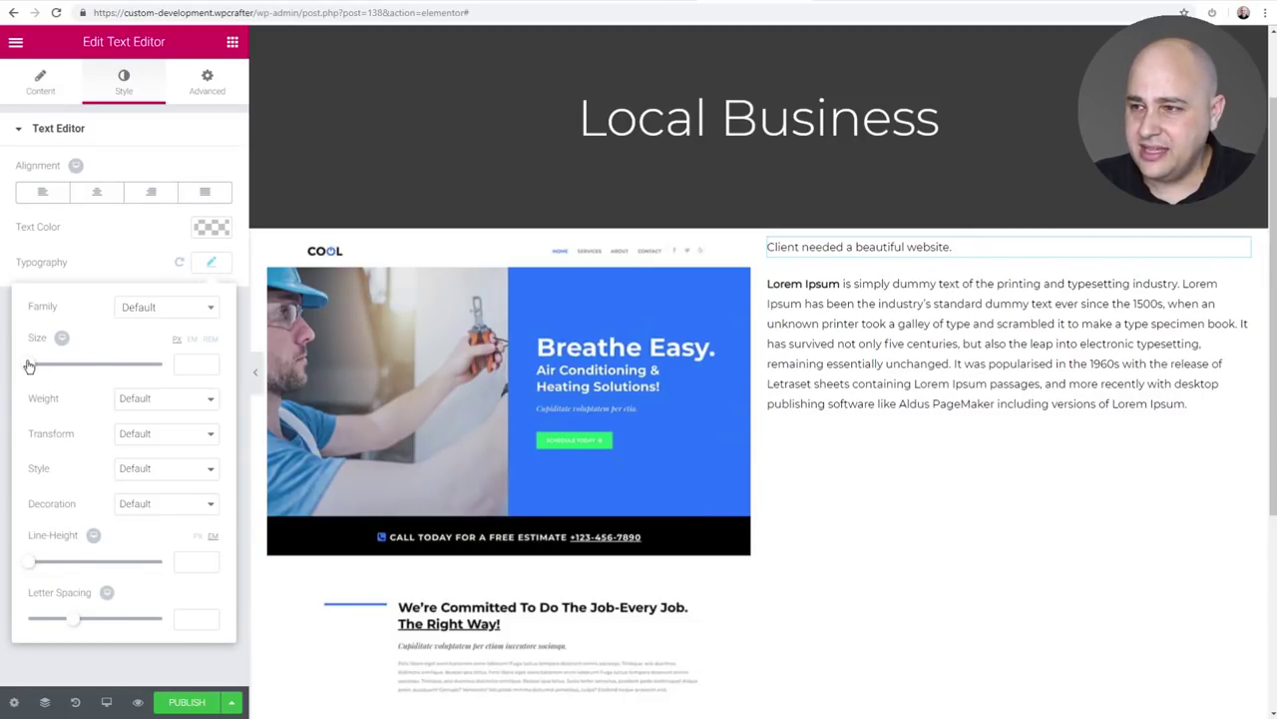
left_click_drag(30, 367, 39, 363)
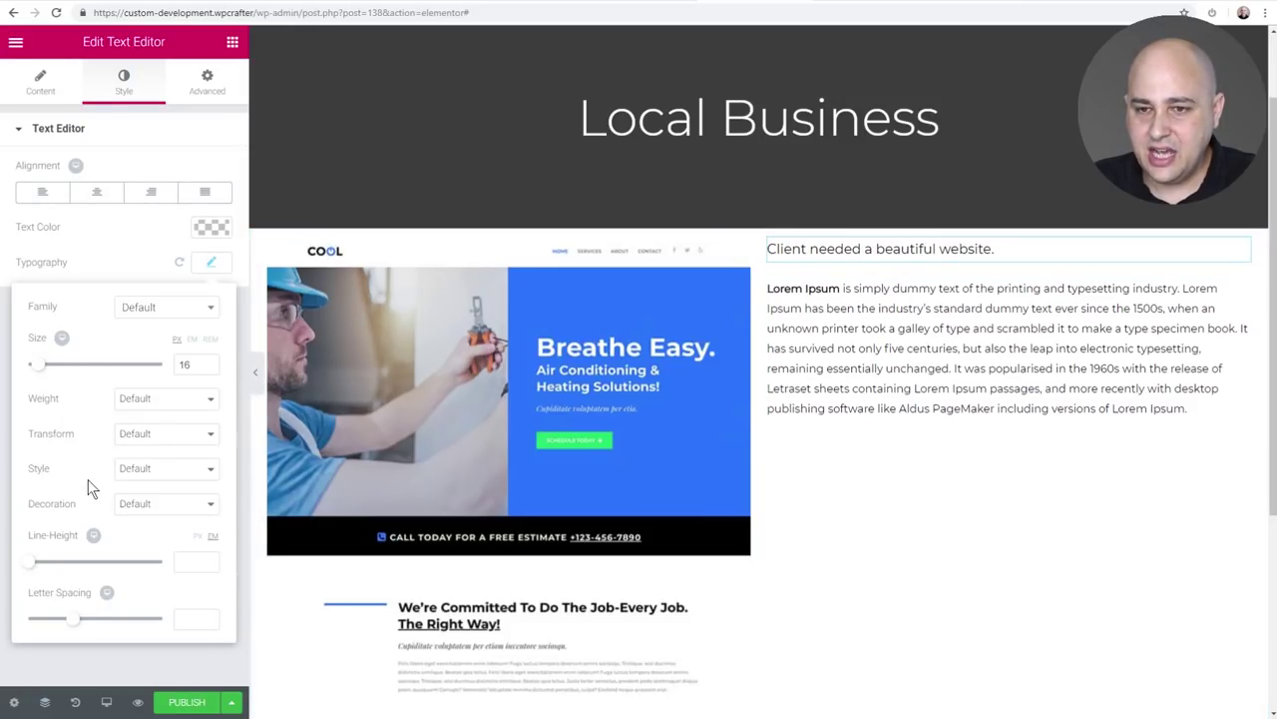
left_click(157, 400)
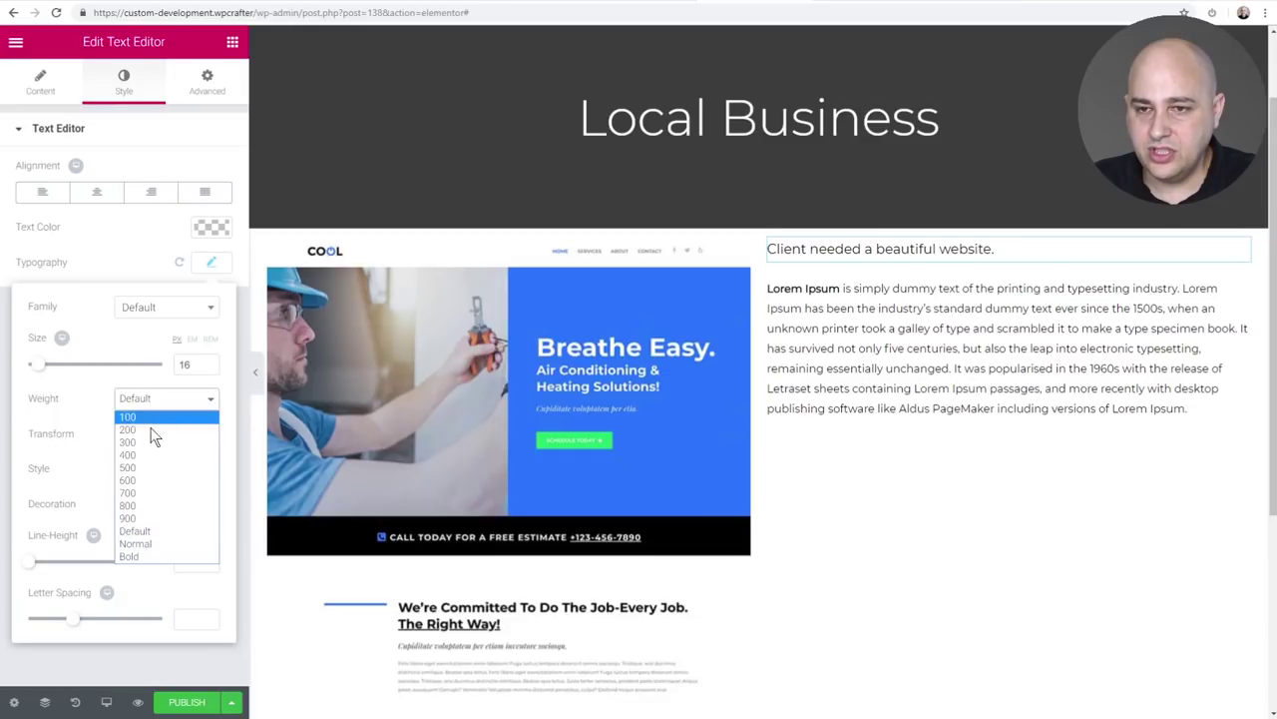
left_click(152, 483)
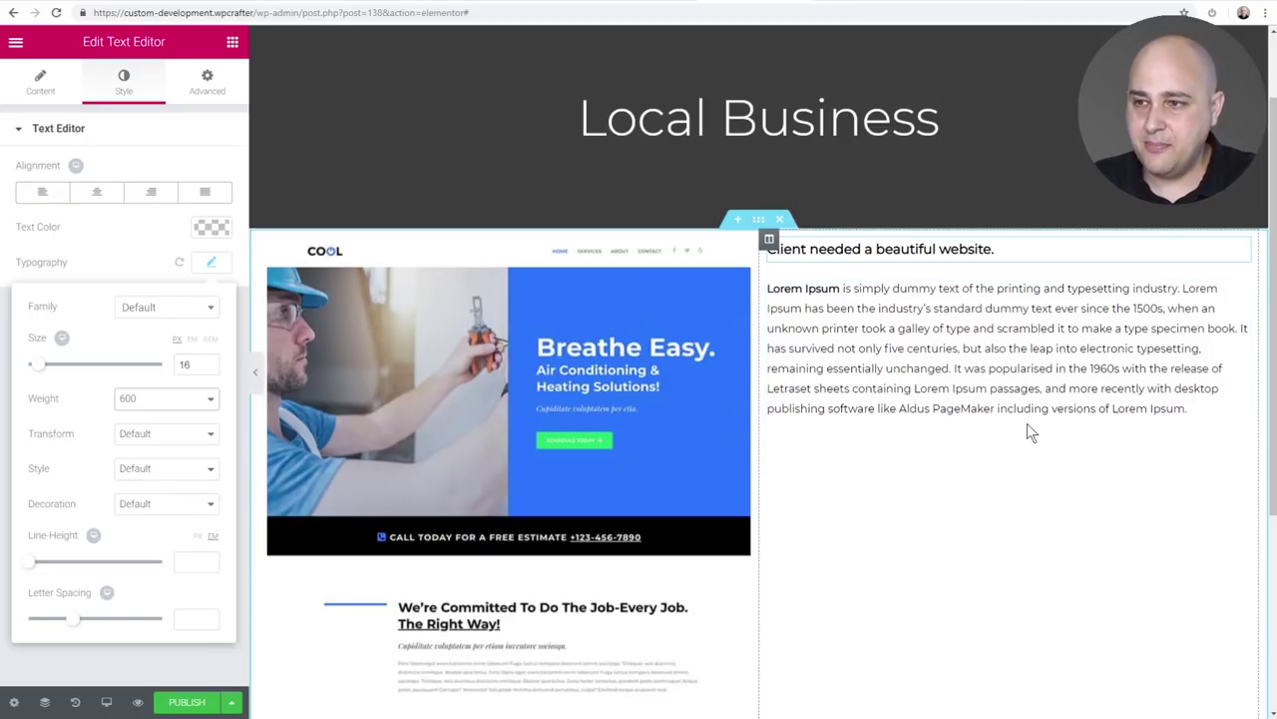
Step: Give the two-column section linked top and bottom margins of 50 px
scroll(710, 269, "down", 3)
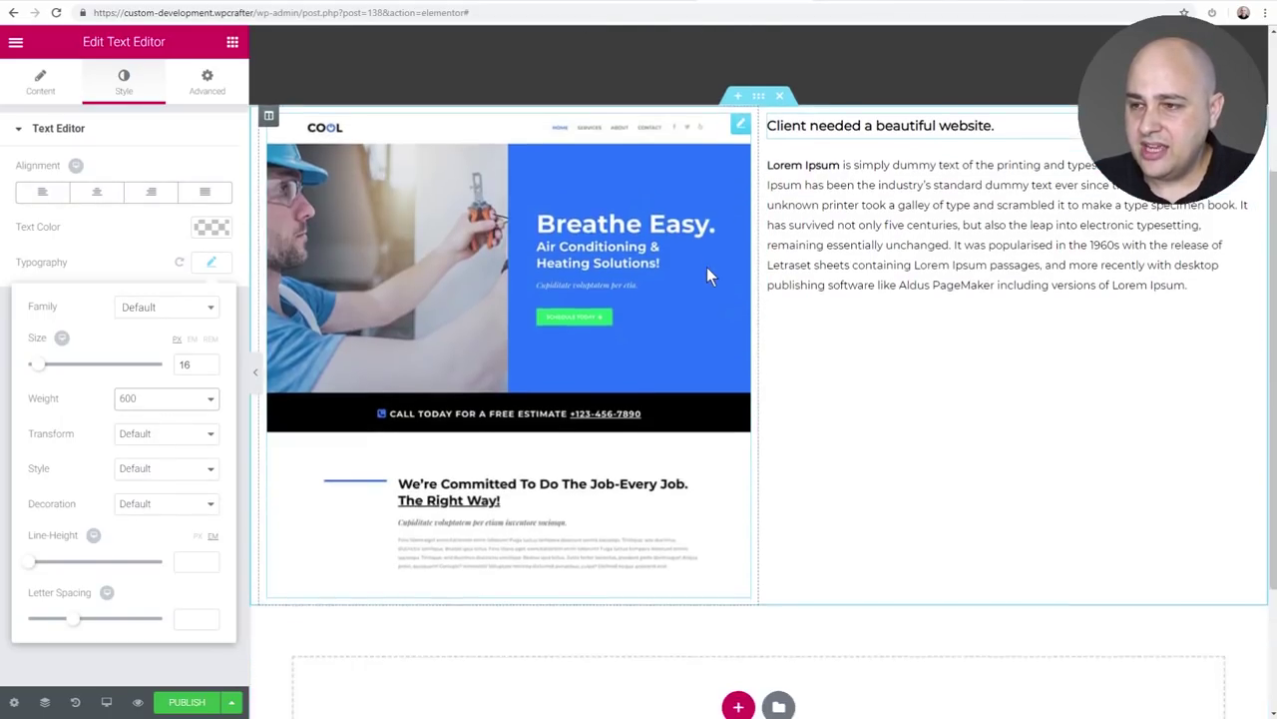
scroll(699, 274, "up", 2)
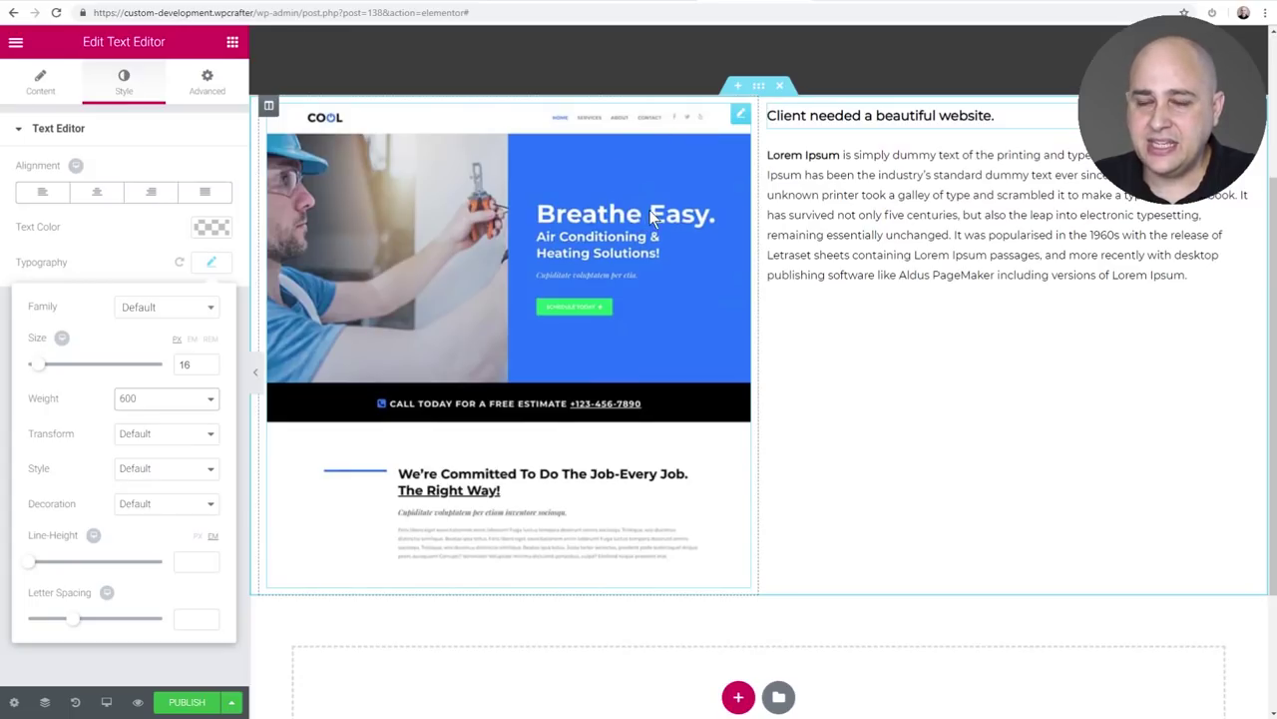
left_click(759, 90)
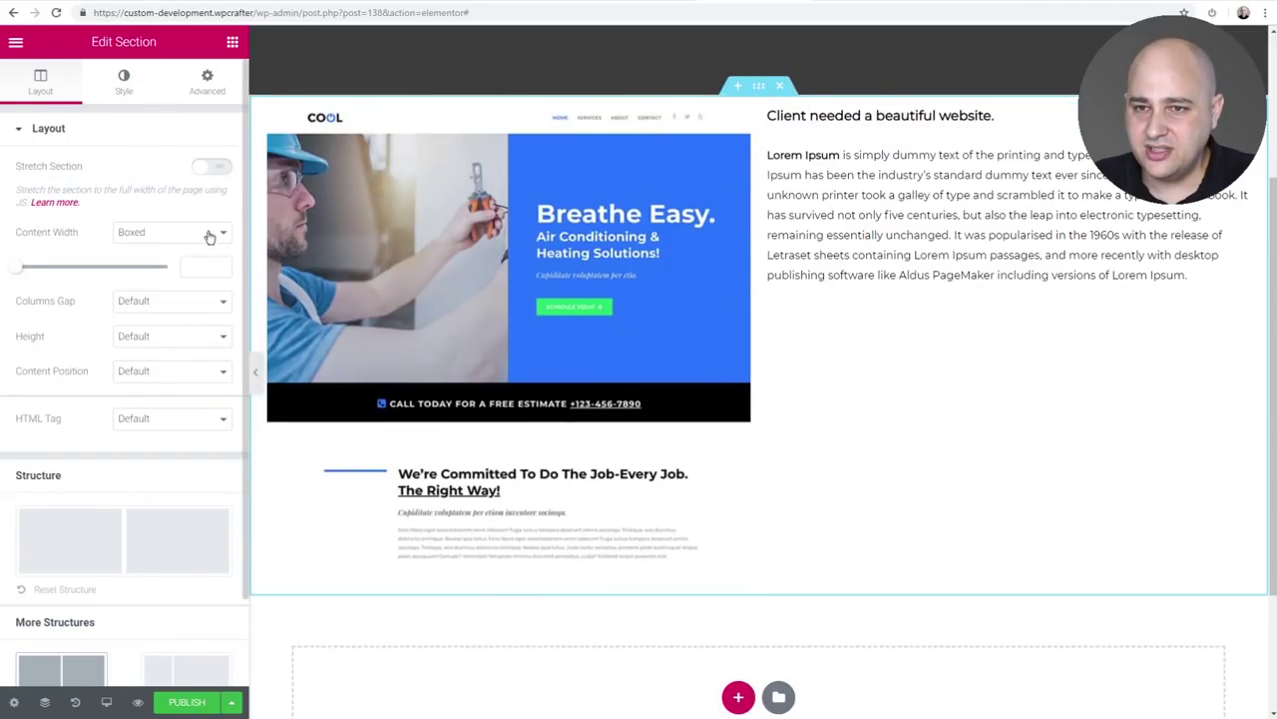
left_click(207, 79)
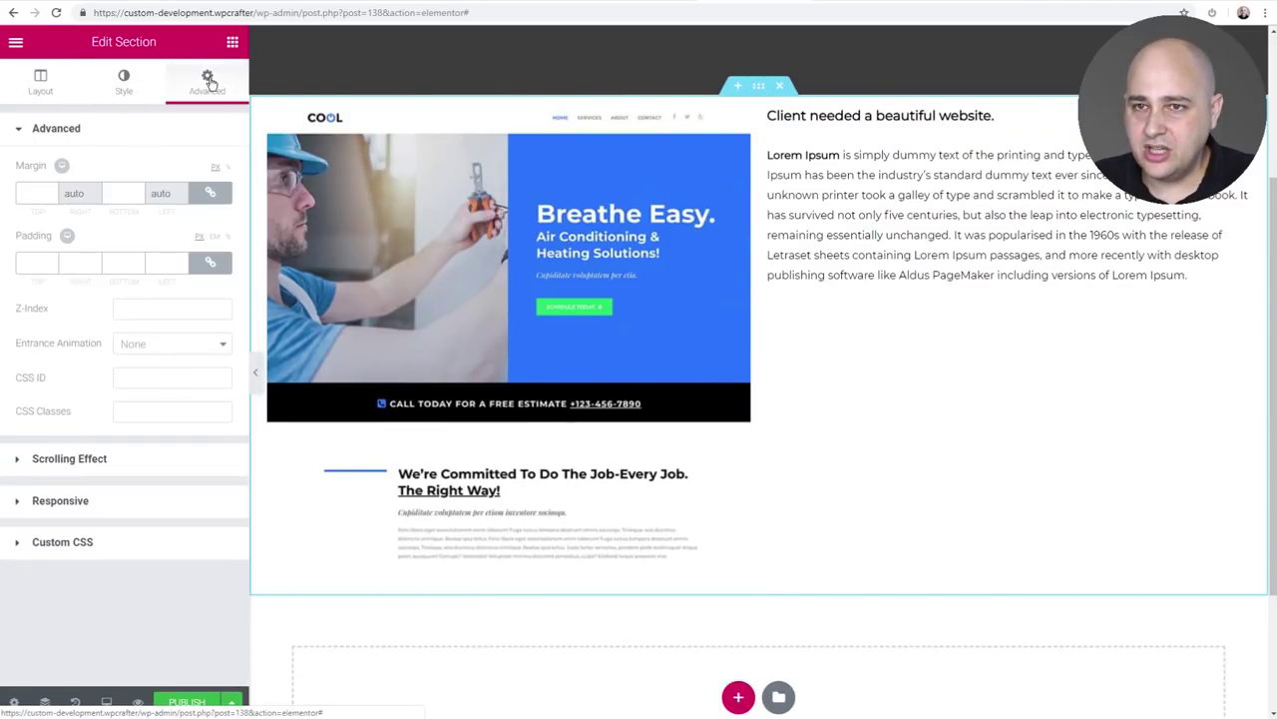
left_click(37, 192)
type("50")
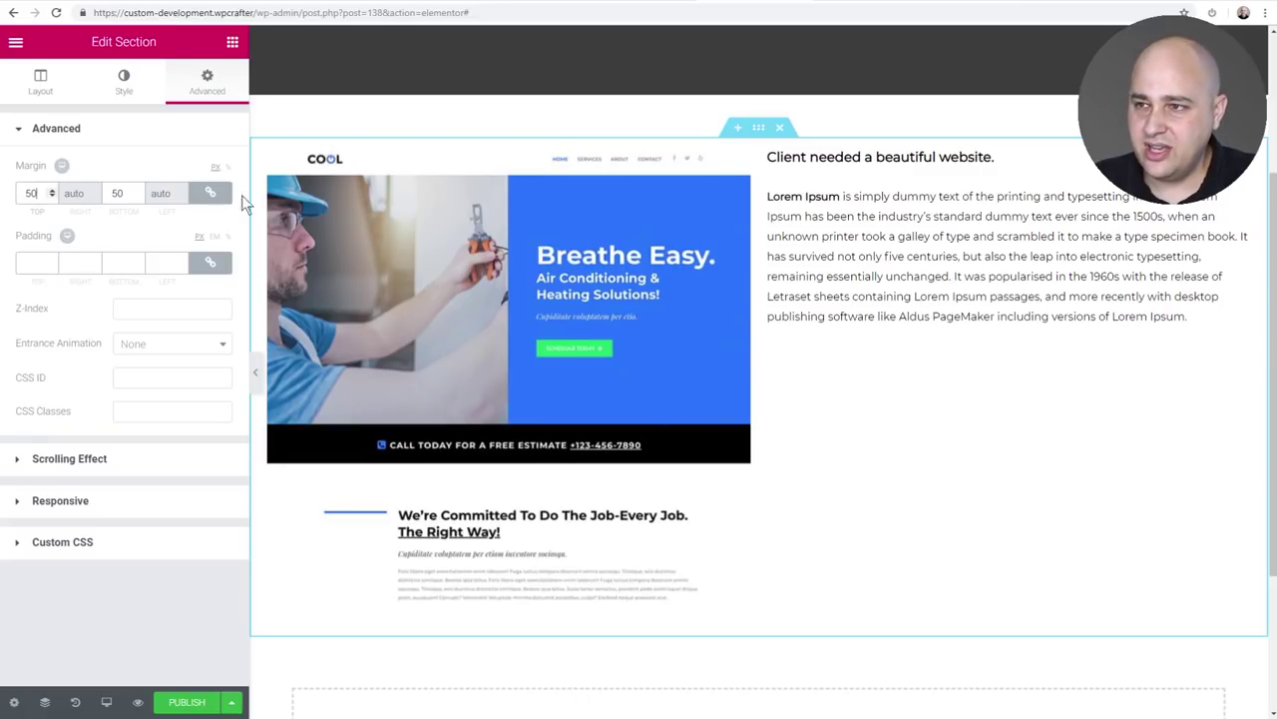
Step: Give the featured image 39 px of padding on all four sides
scroll(605, 149, "up", 3)
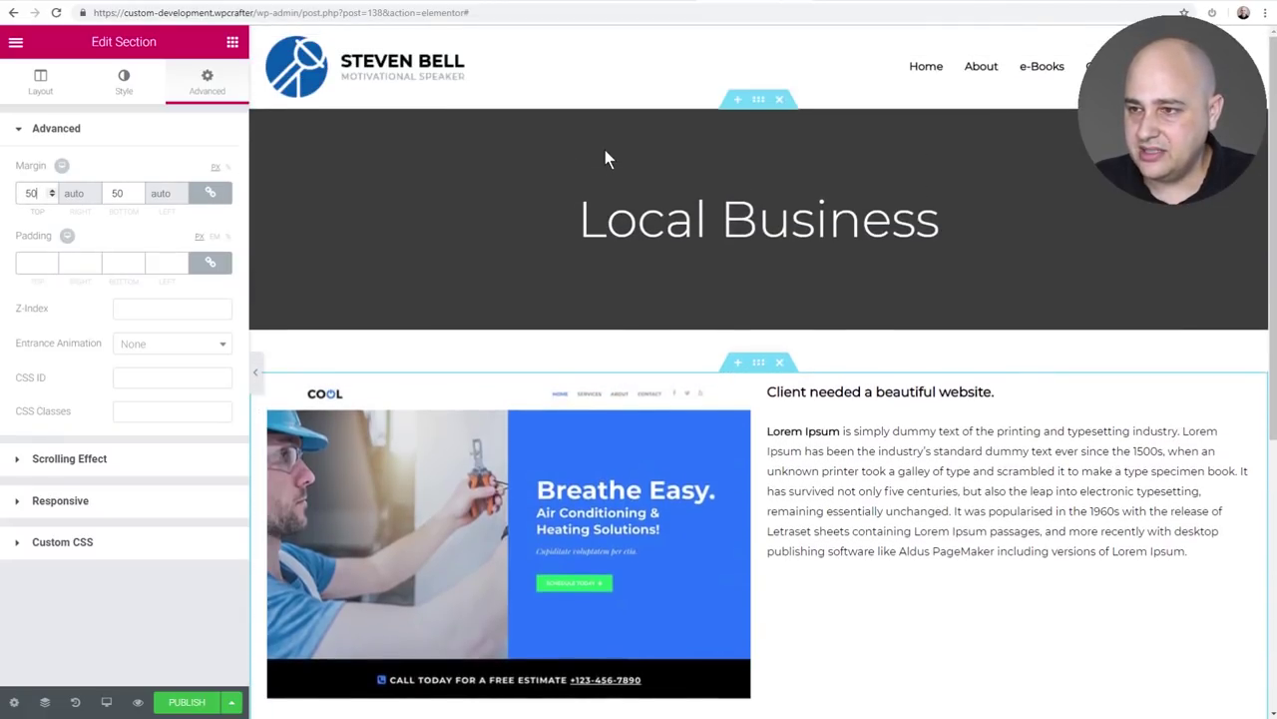
scroll(602, 152, "down", 3)
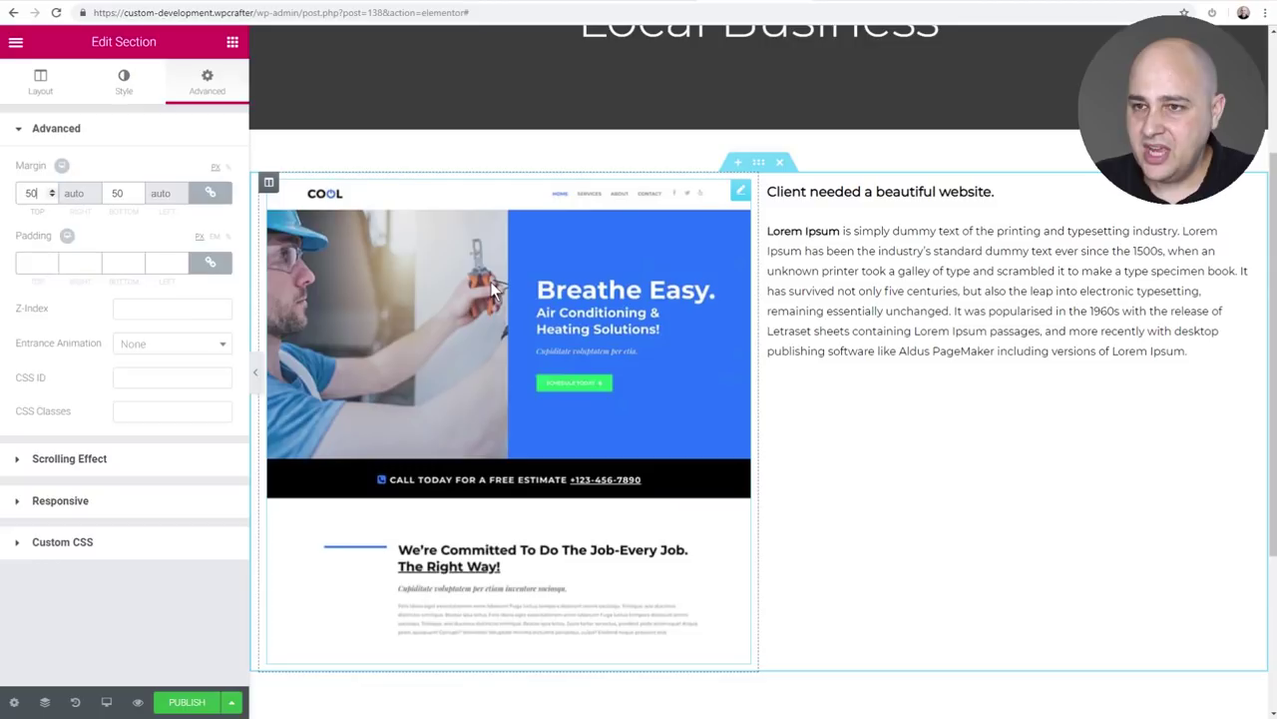
left_click(492, 289)
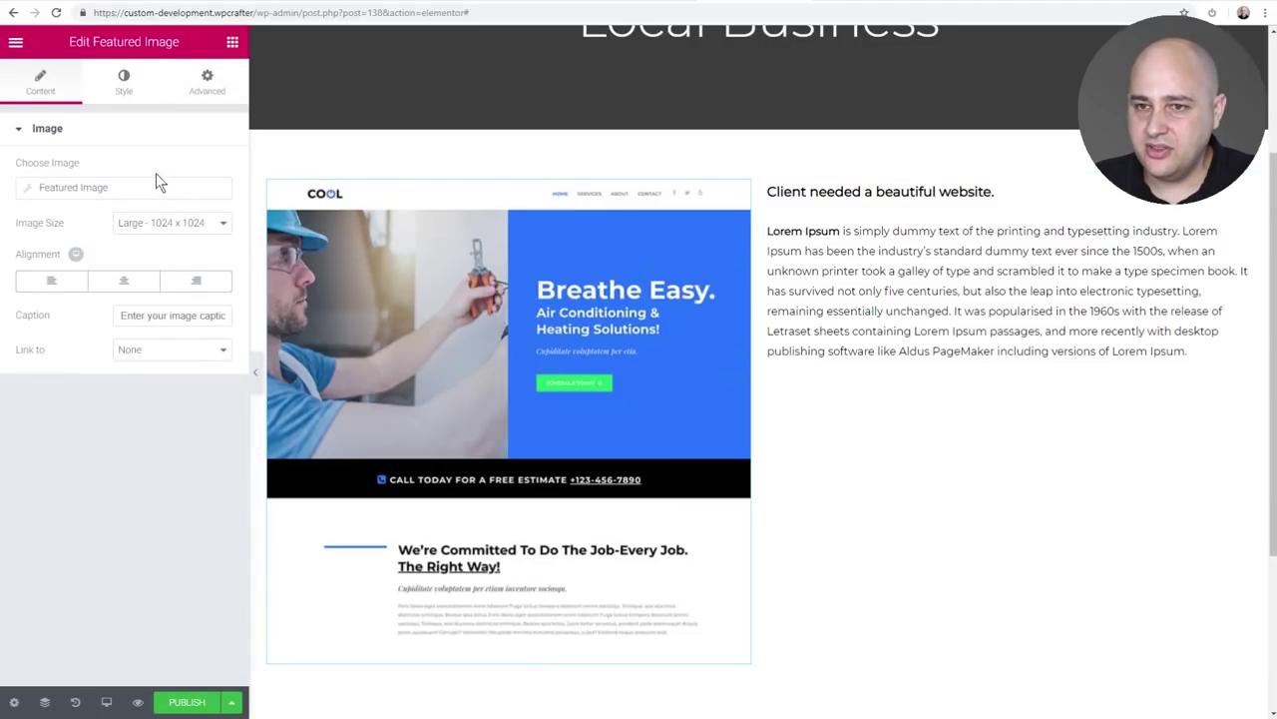
left_click(190, 87)
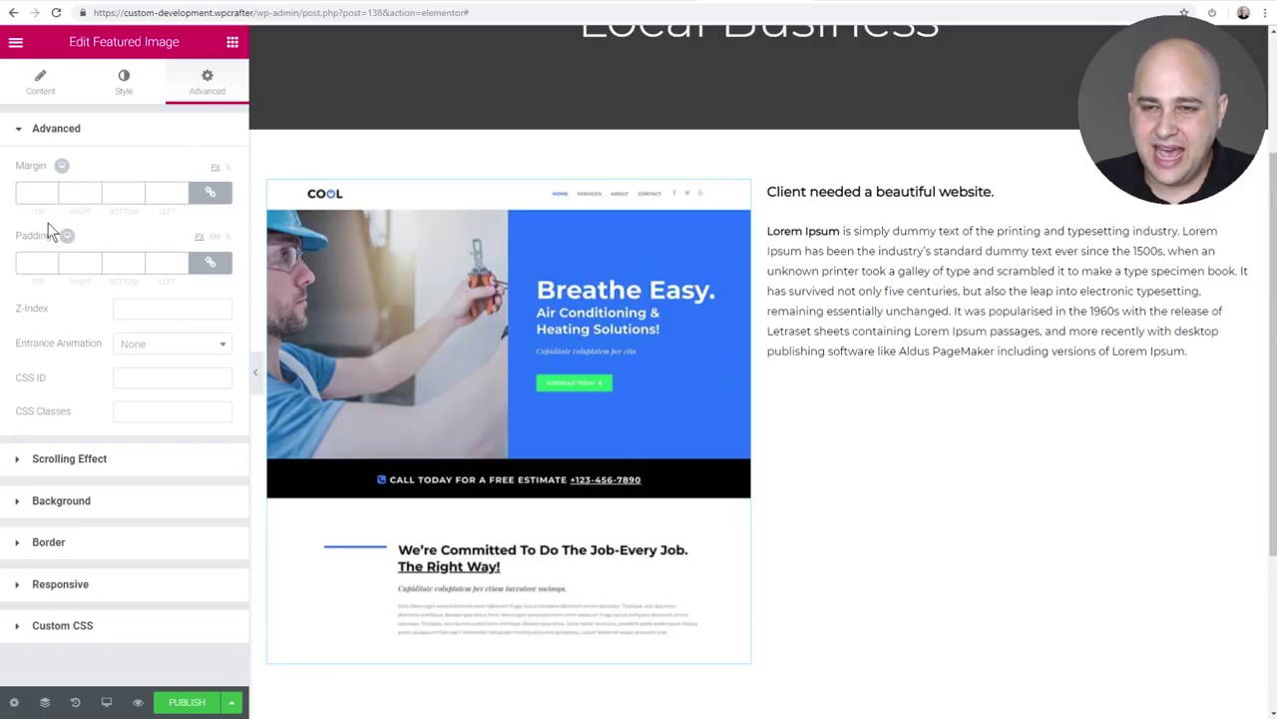
left_click_drag(181, 258, 179, 257)
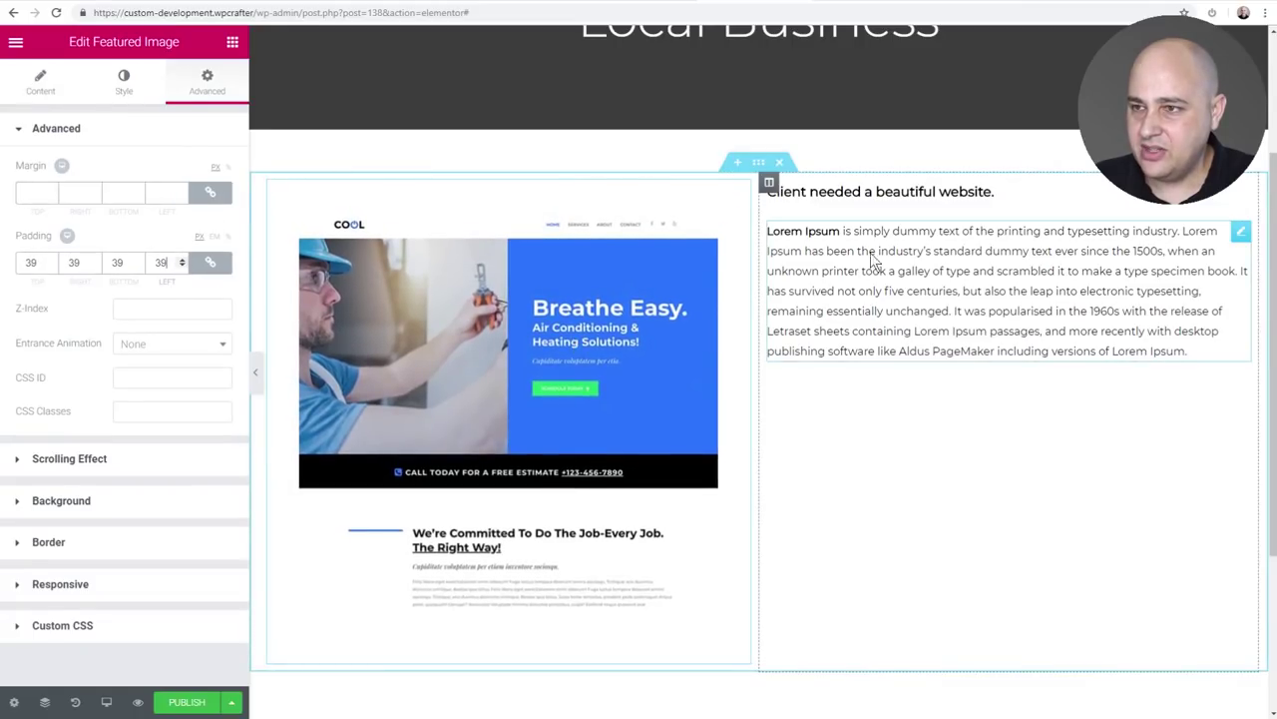
Step: Set the content position of the right column holding the project text to Middle
scroll(812, 369, "down", 2)
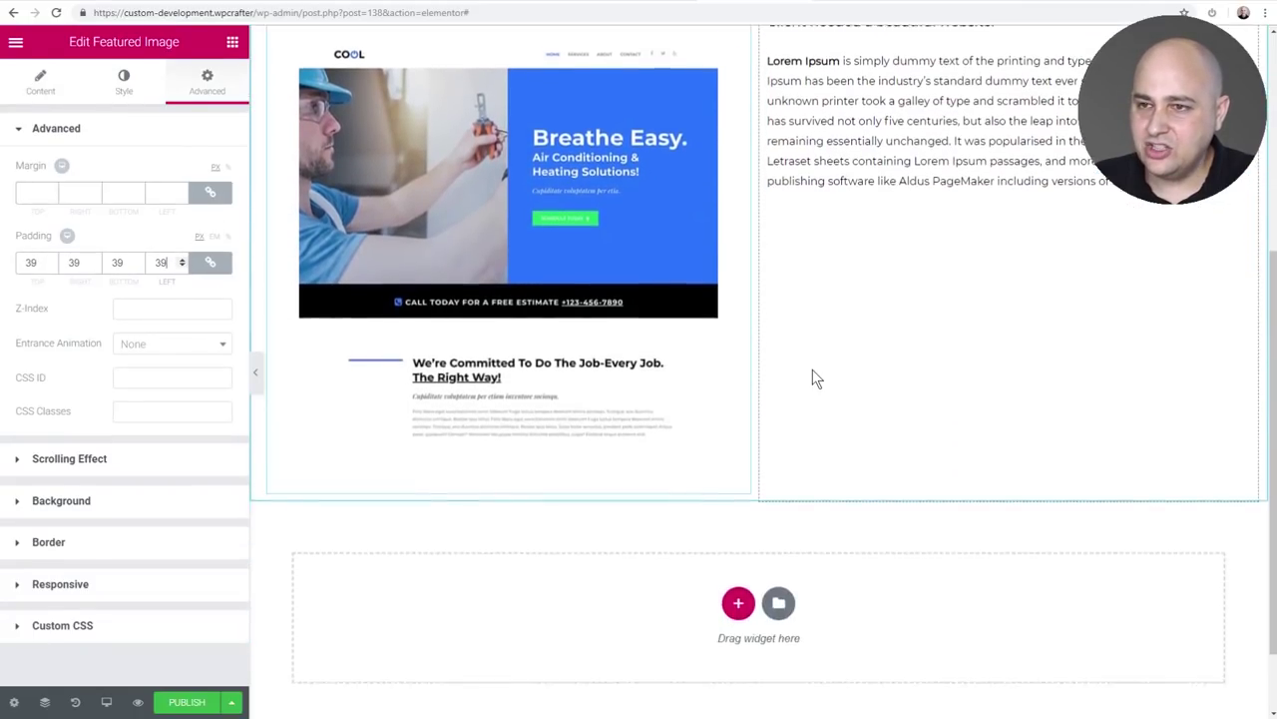
scroll(812, 369, "up", 1)
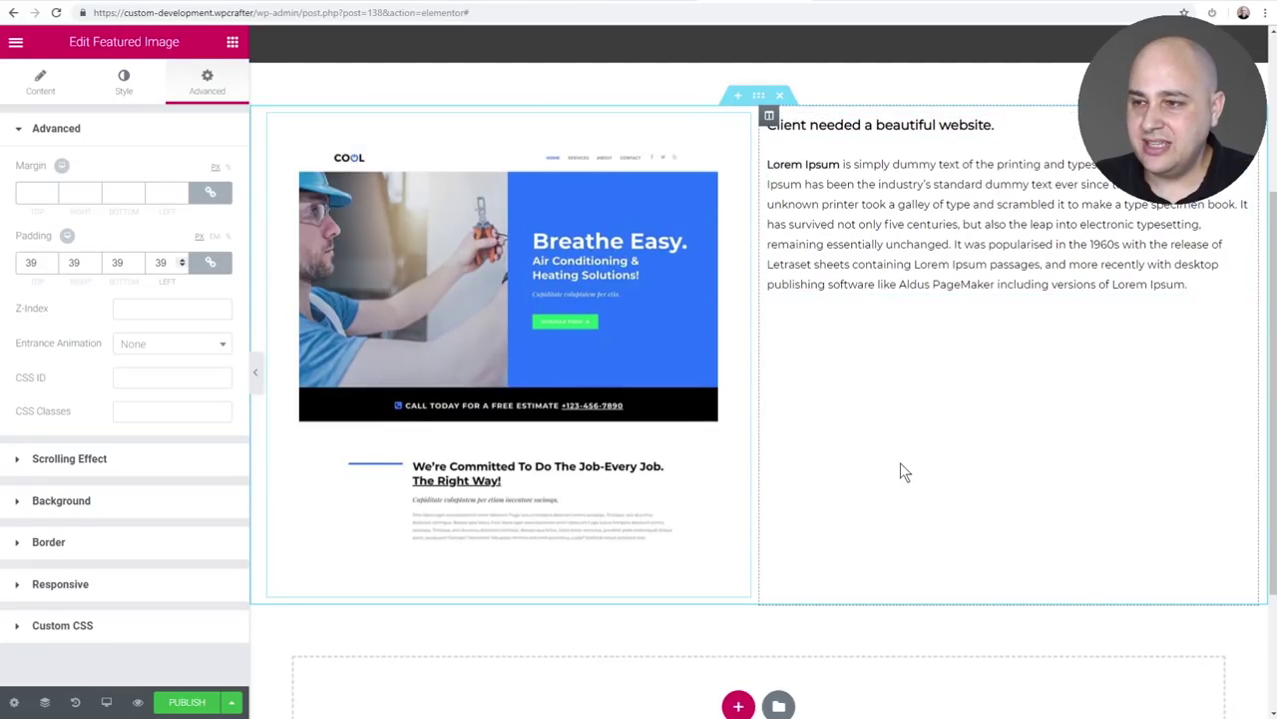
left_click(769, 116)
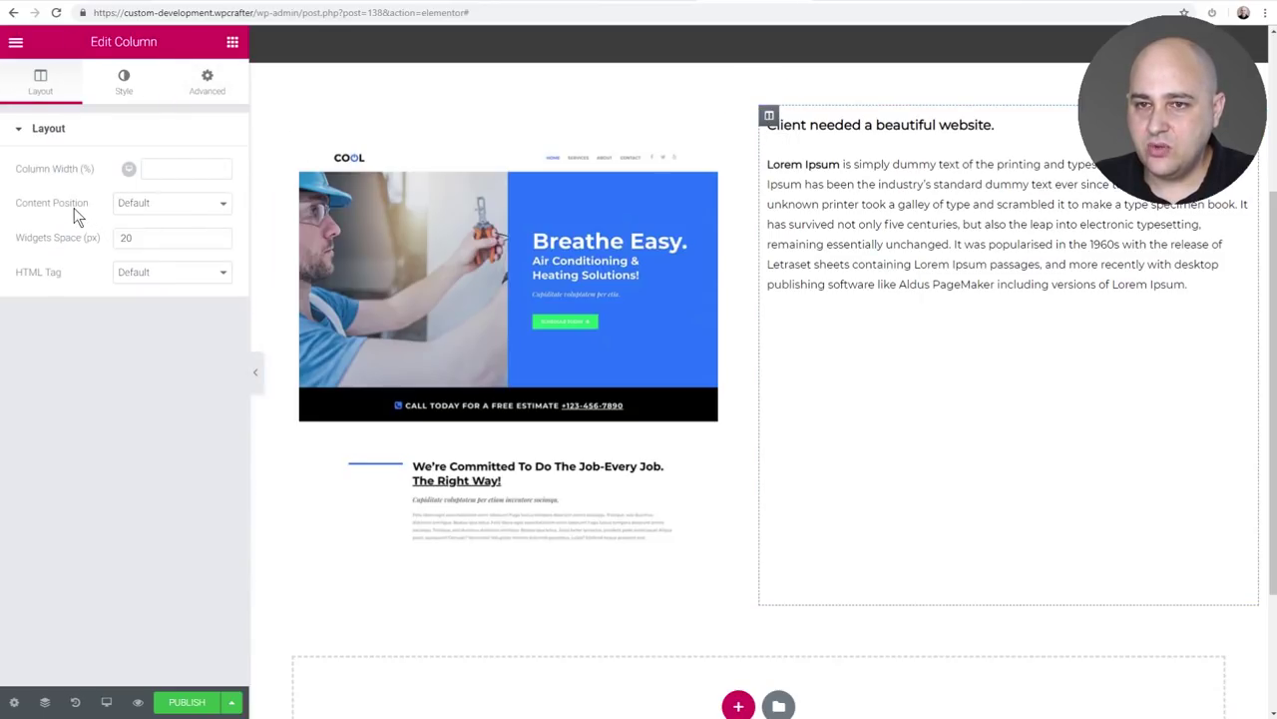
left_click(155, 204)
left_click(139, 244)
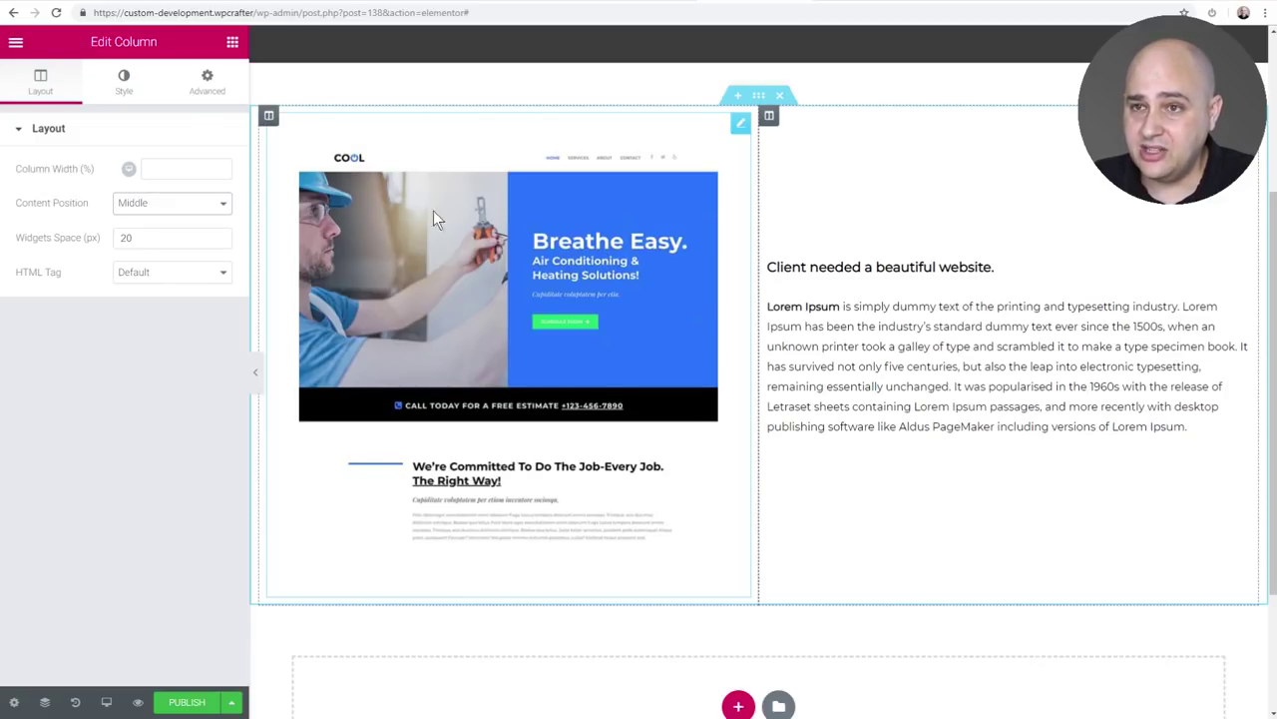
Step: Add a Button widget beneath the project description in the text column
left_click(231, 42)
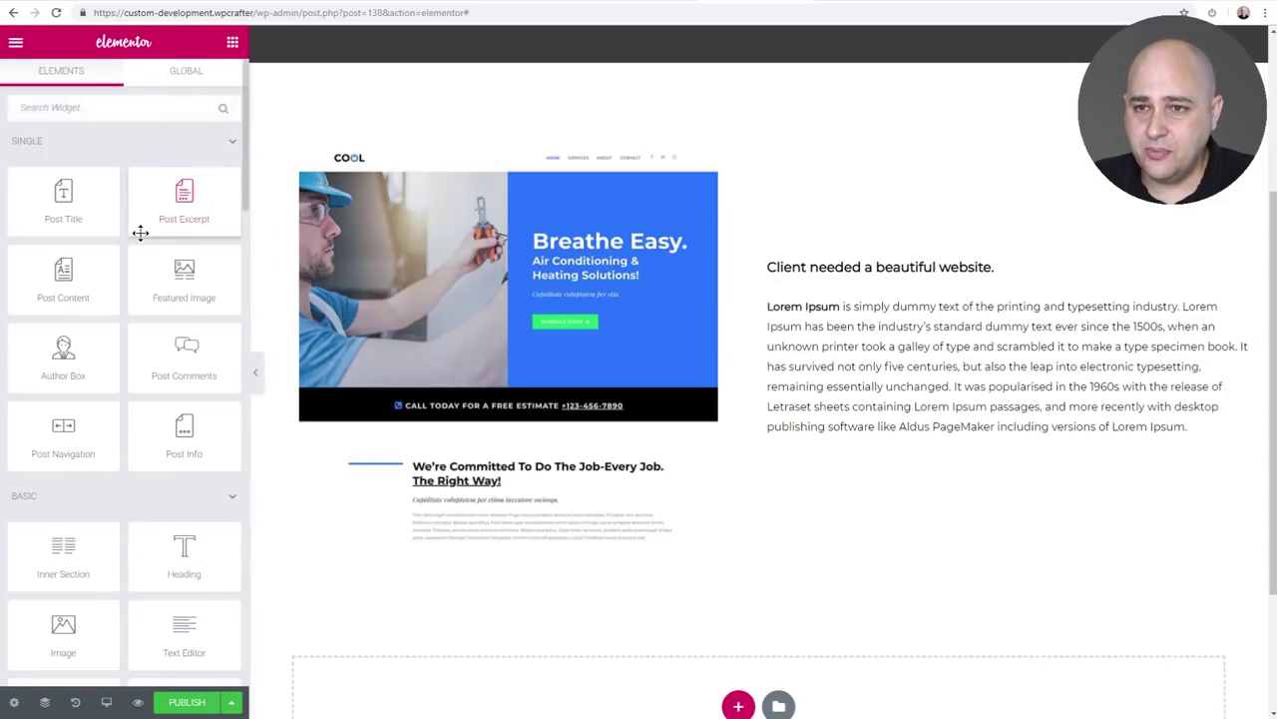
scroll(143, 343, "down", 3)
left_click_drag(179, 370, 896, 457)
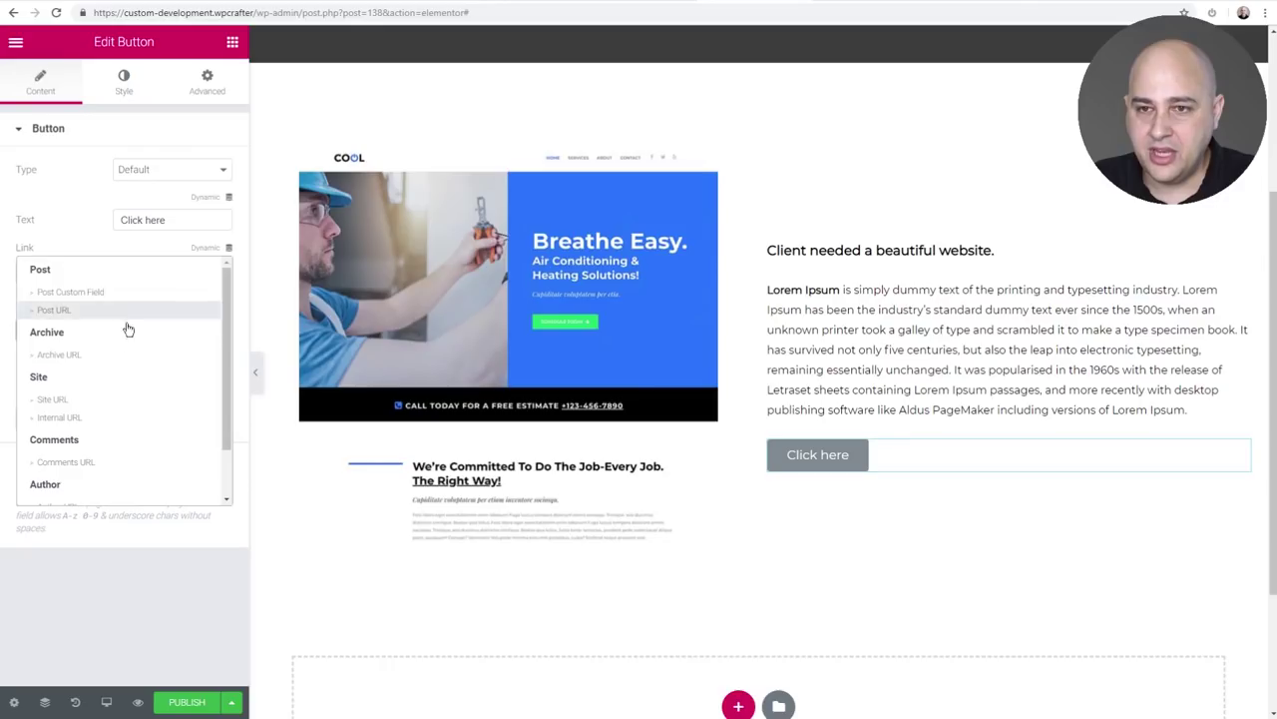
Step: Link the button dynamically to the ACF URL Field using the Company URL key
scroll(107, 377, "down", 3)
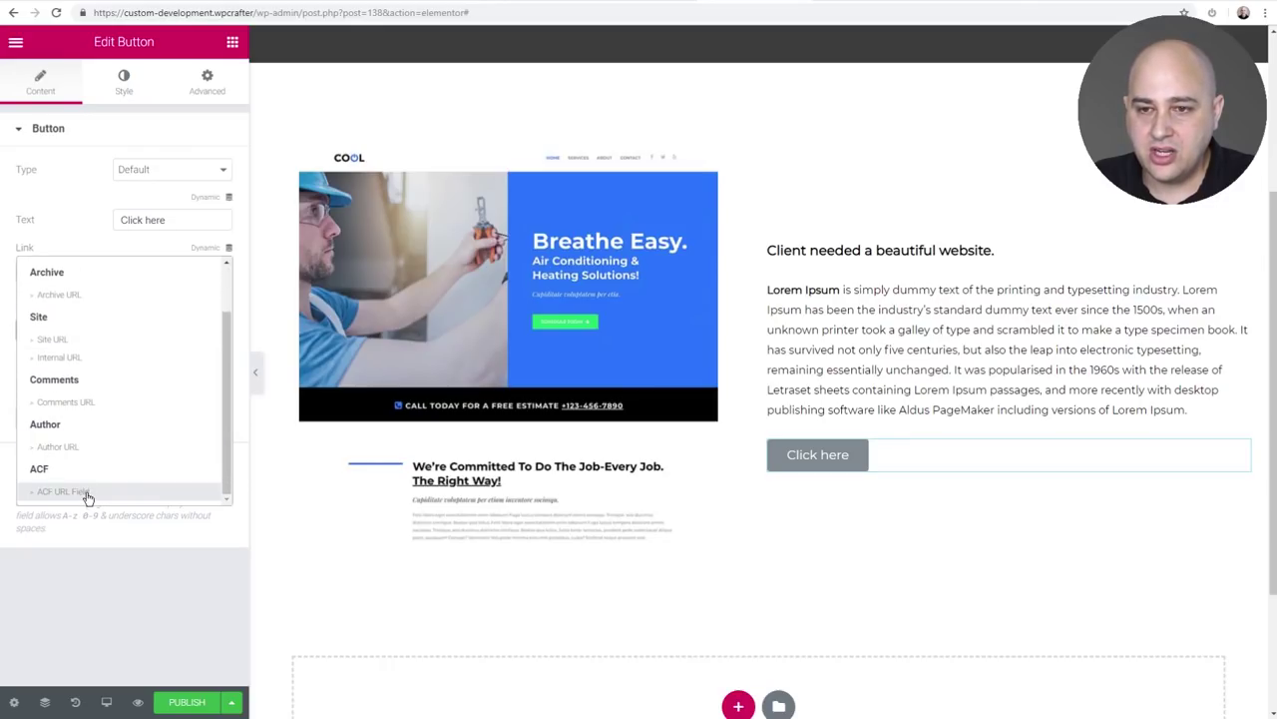
left_click(86, 492)
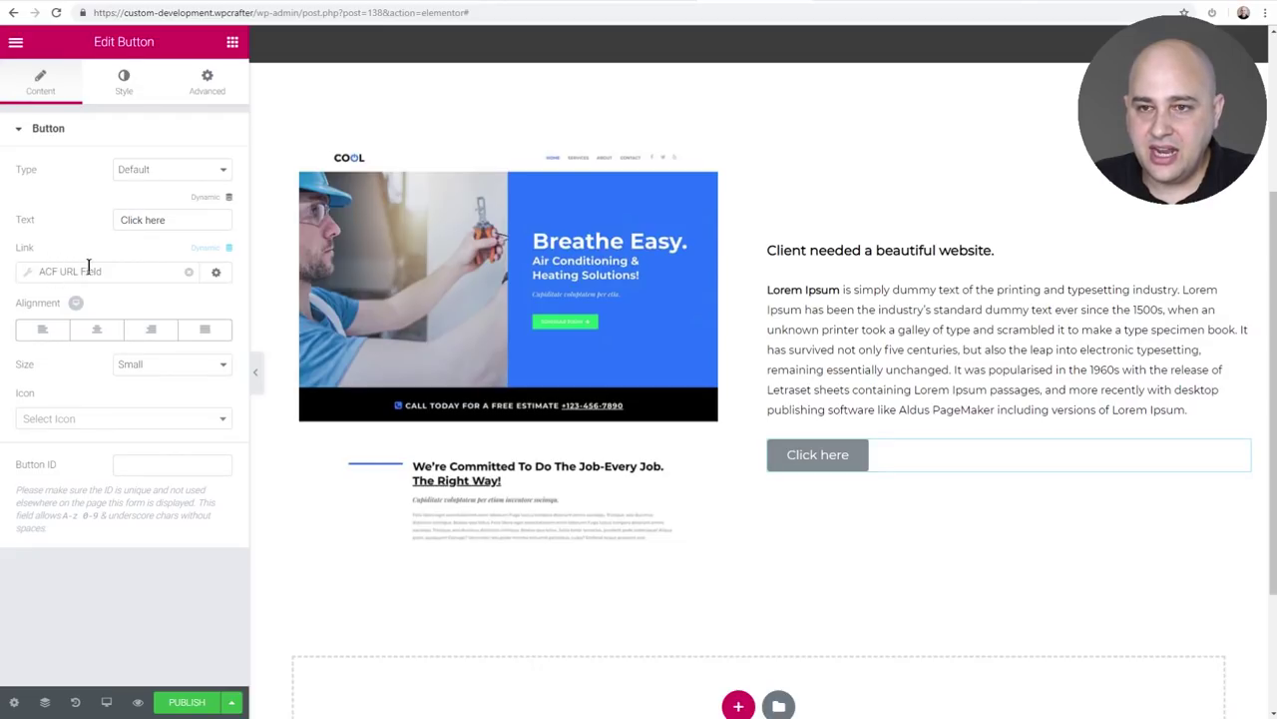
left_click(120, 268)
left_click(134, 280)
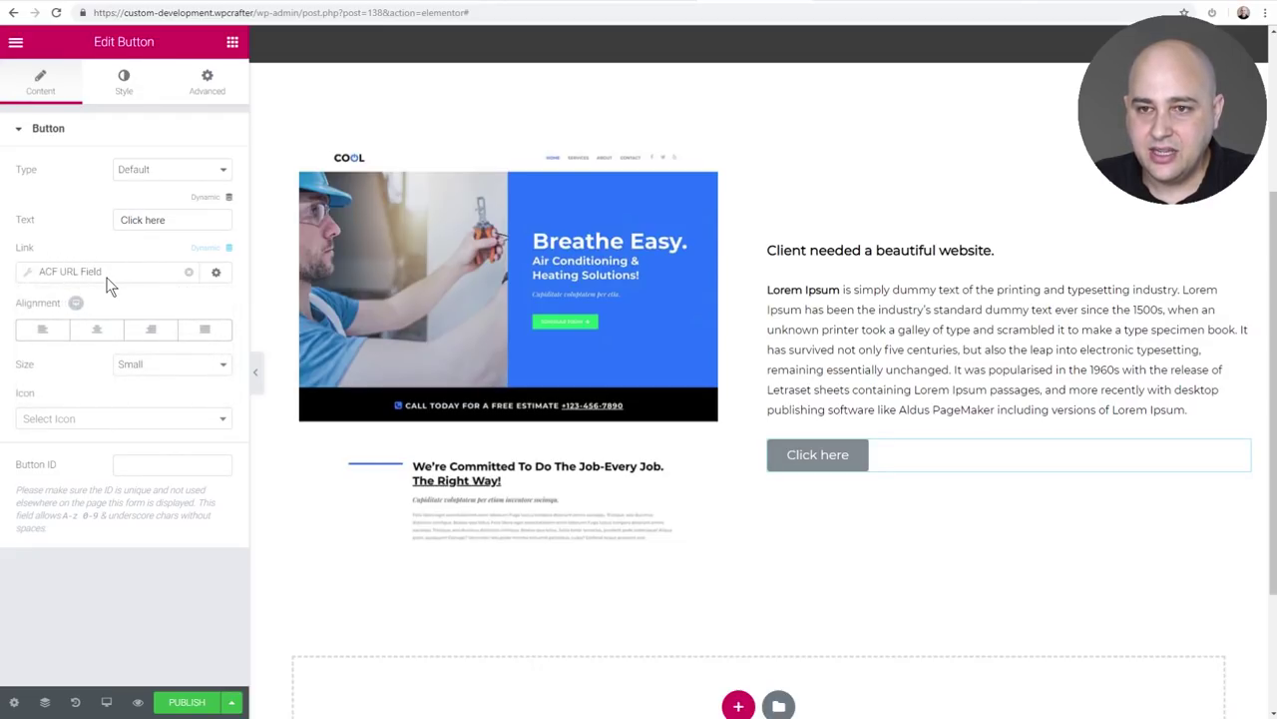
left_click(107, 278)
left_click(157, 344)
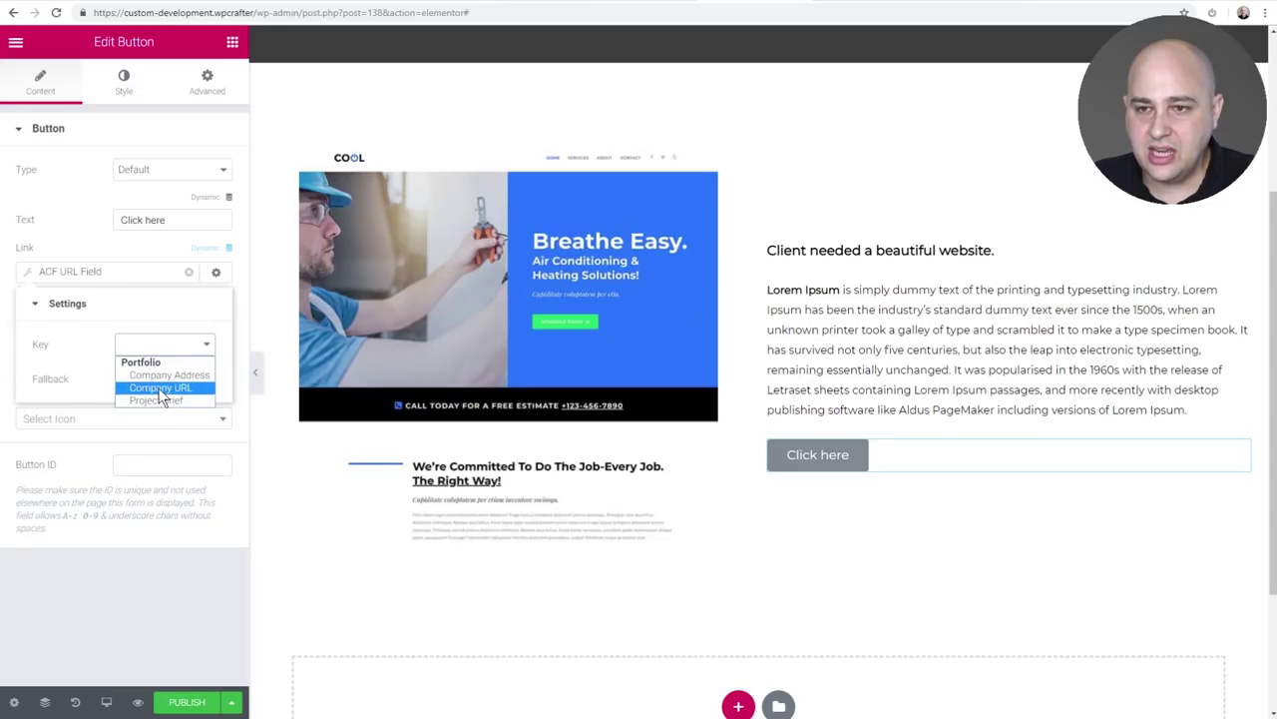
left_click(159, 389)
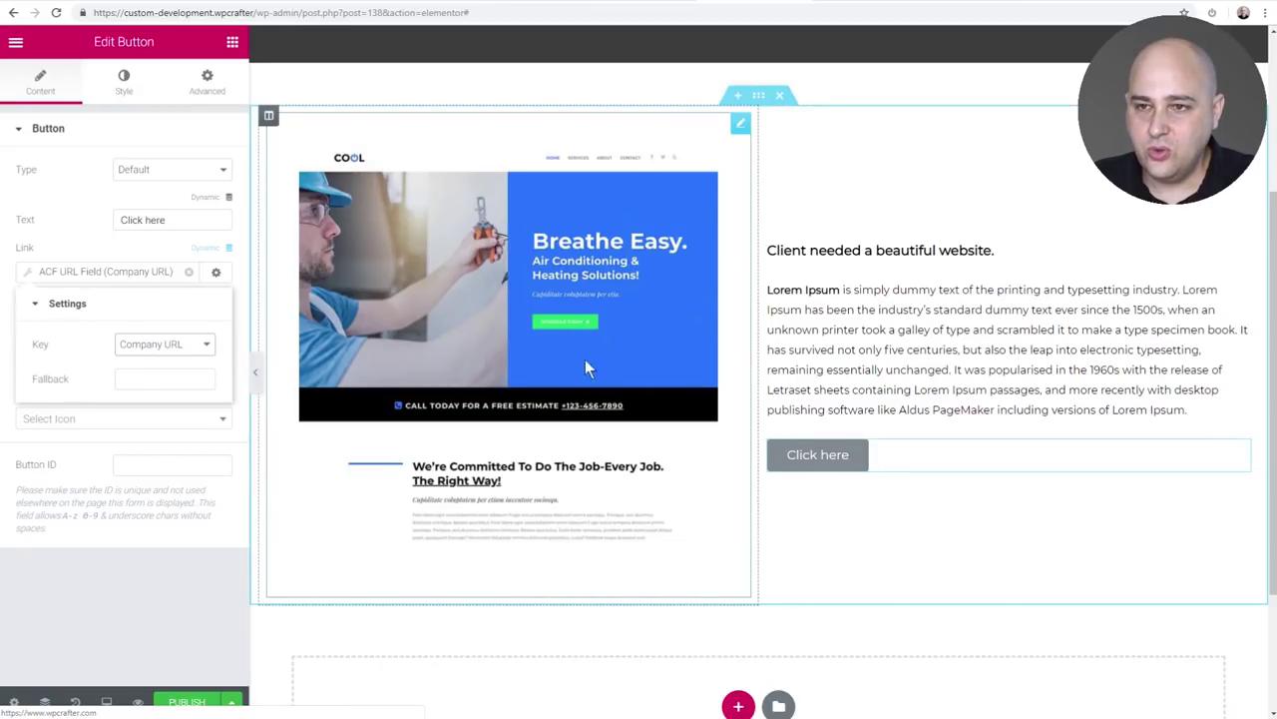
Step: Change the button's text to "Visit Project Website"
left_click(189, 219)
left_click_drag(189, 219, 92, 227)
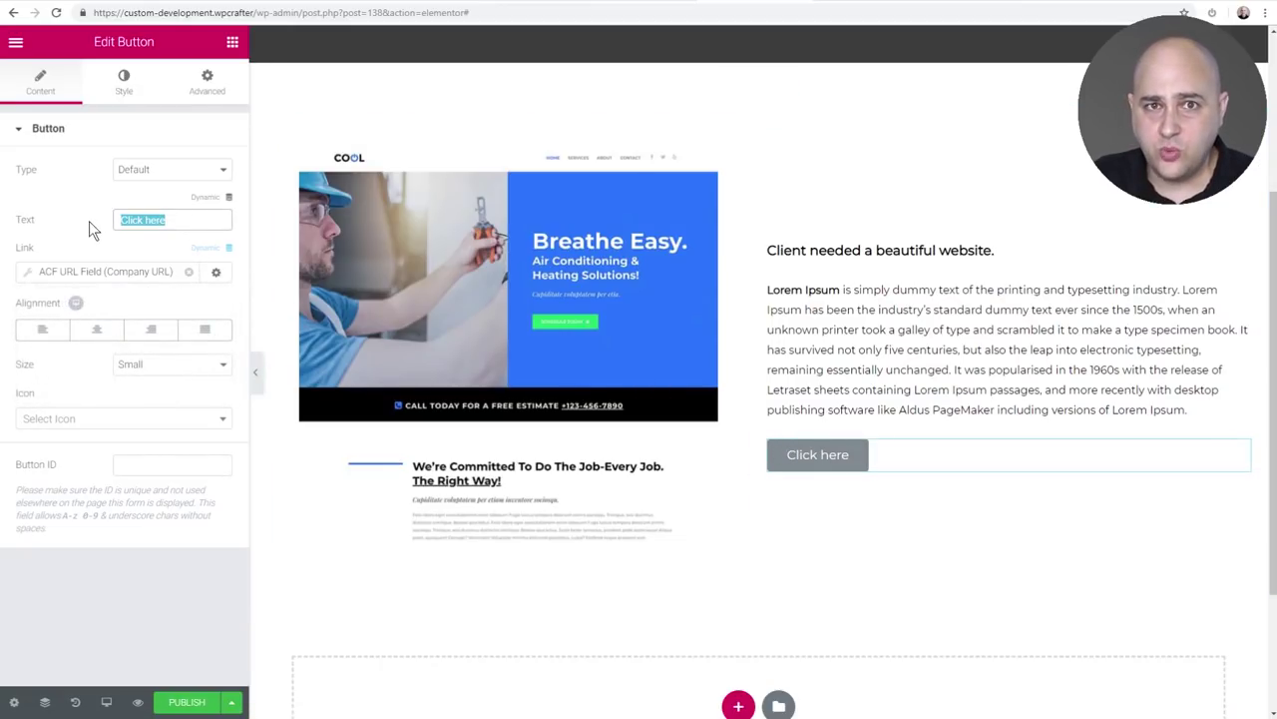
type("Visit Project Website")
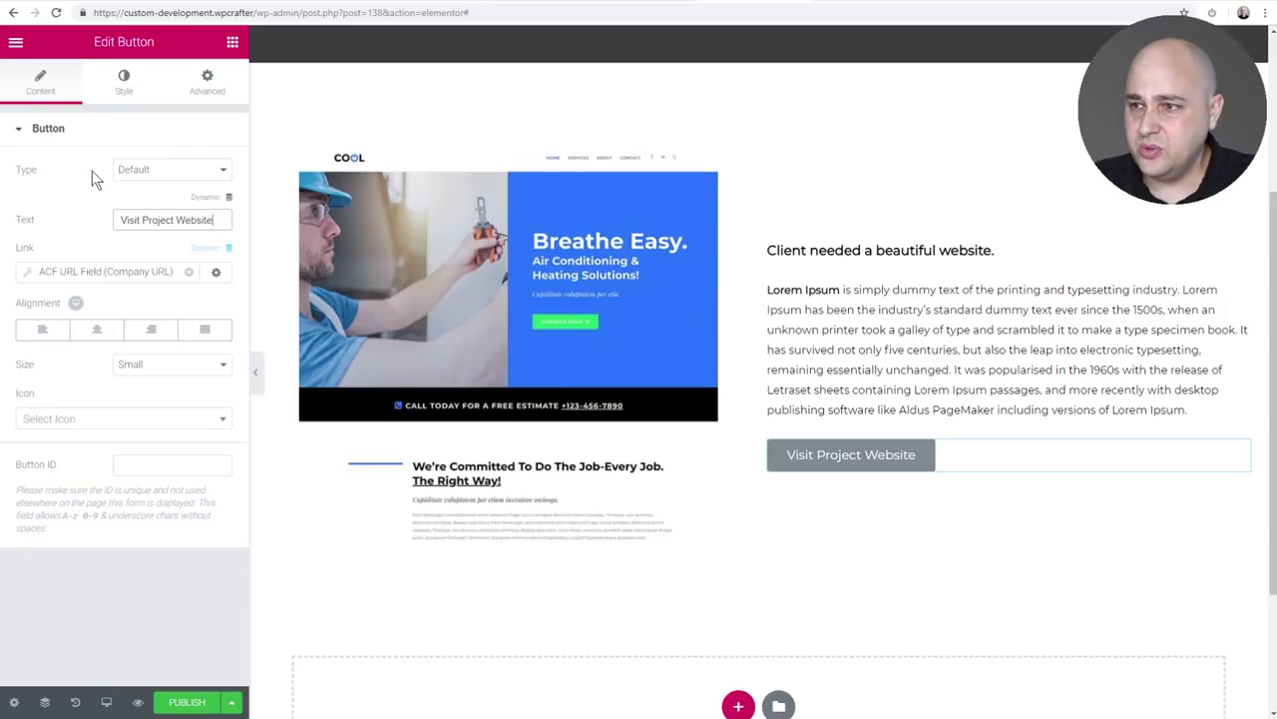
Step: Add a Text Editor widget directly below the Visit Project Website button
left_click(229, 46)
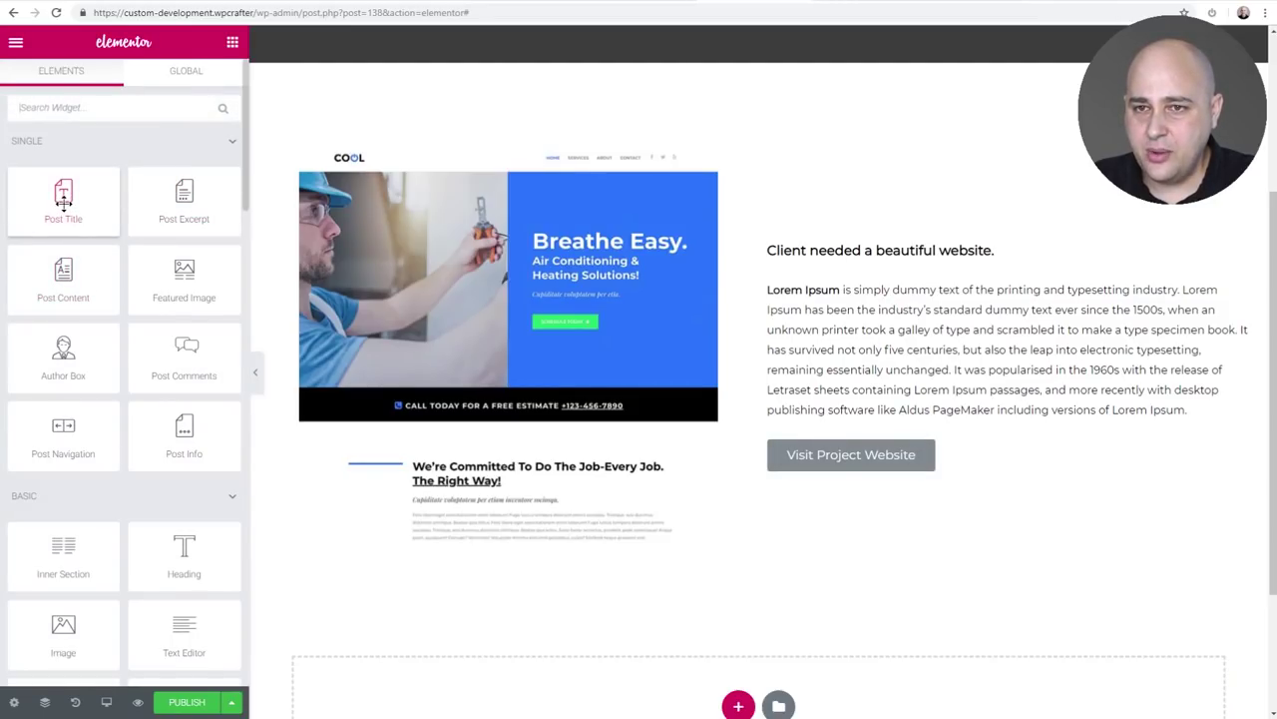
scroll(124, 422, "down", 2)
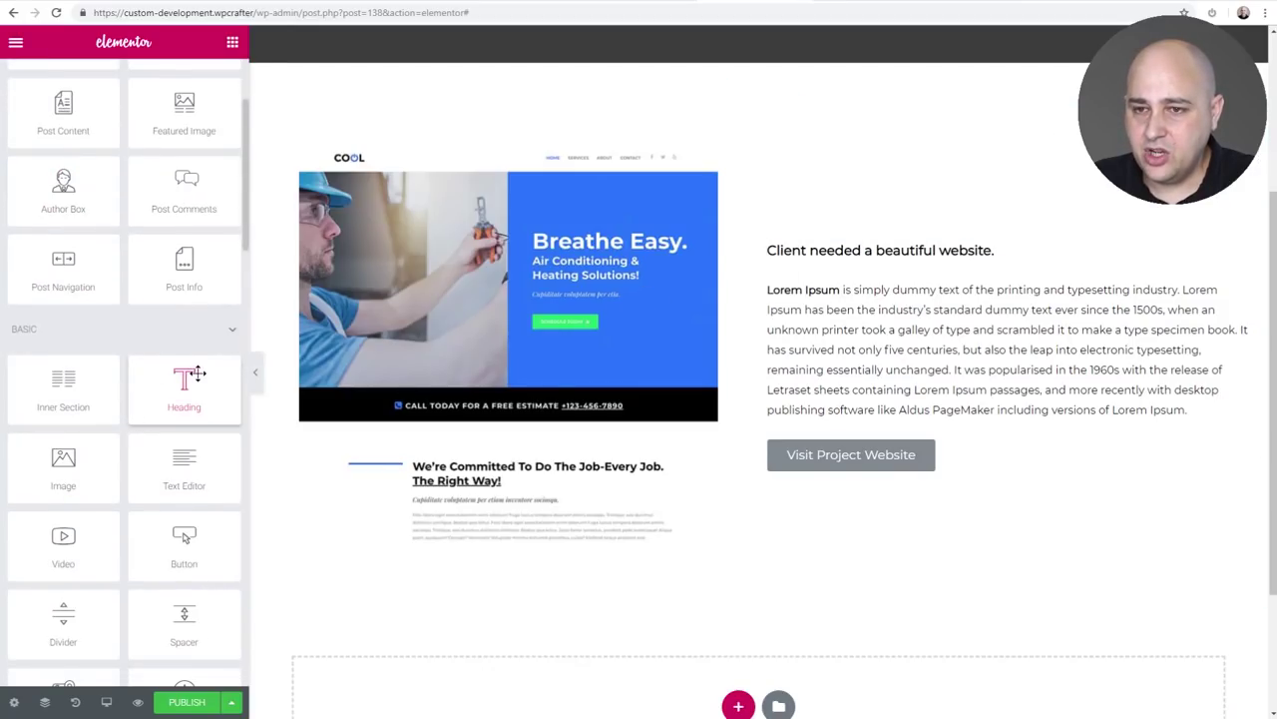
left_click_drag(173, 474, 908, 467)
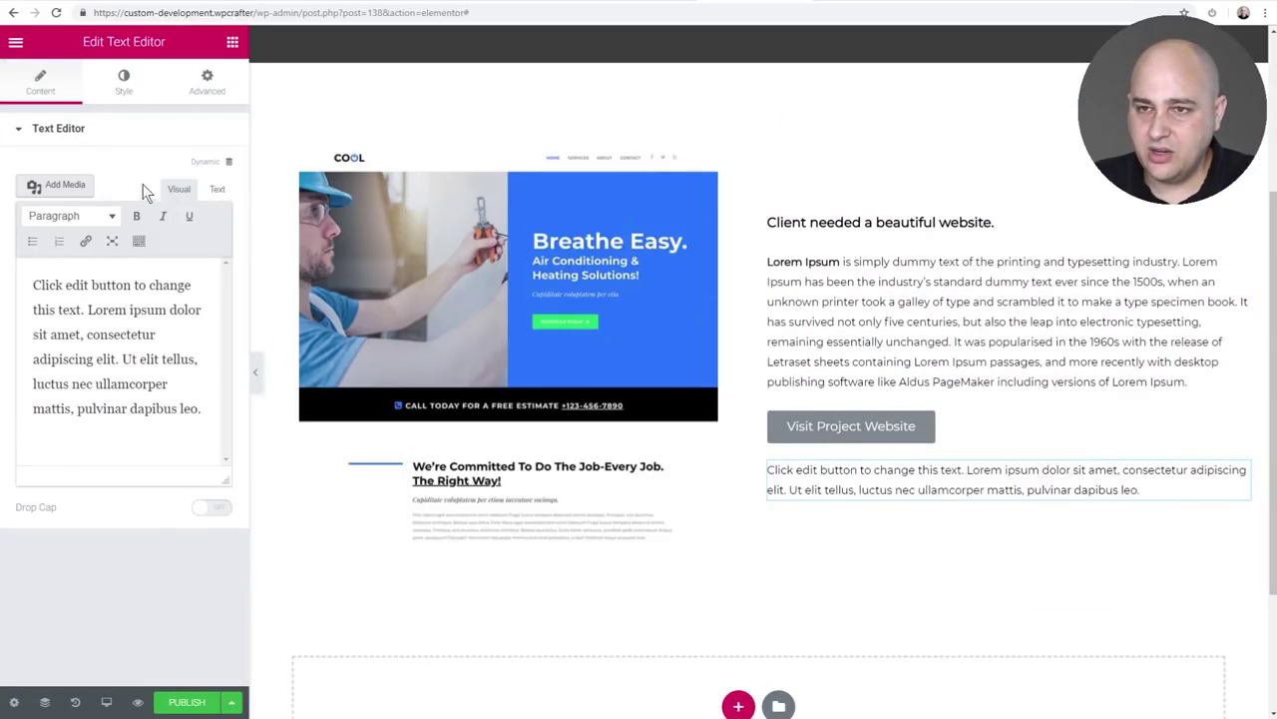
Step: Make the new text widget's content dynamic from the ACF Field with the Company Address key
left_click(229, 161)
scroll(108, 254, "down", 3)
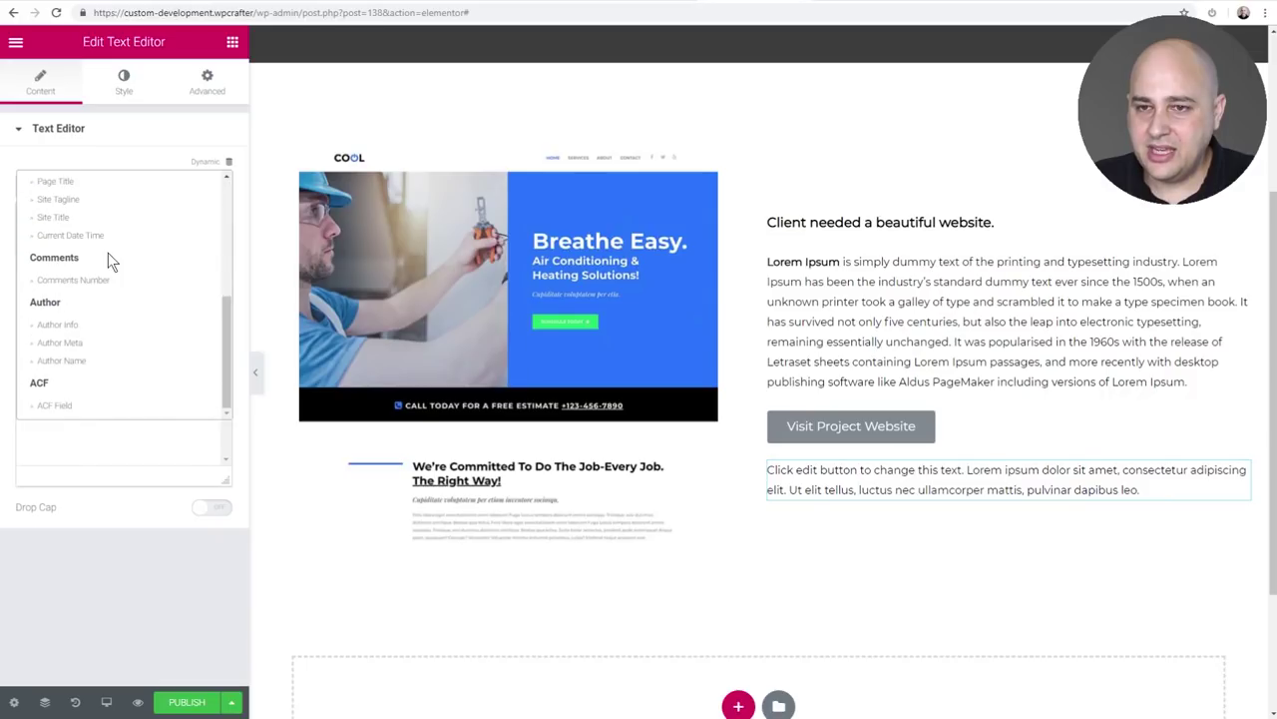
left_click(72, 404)
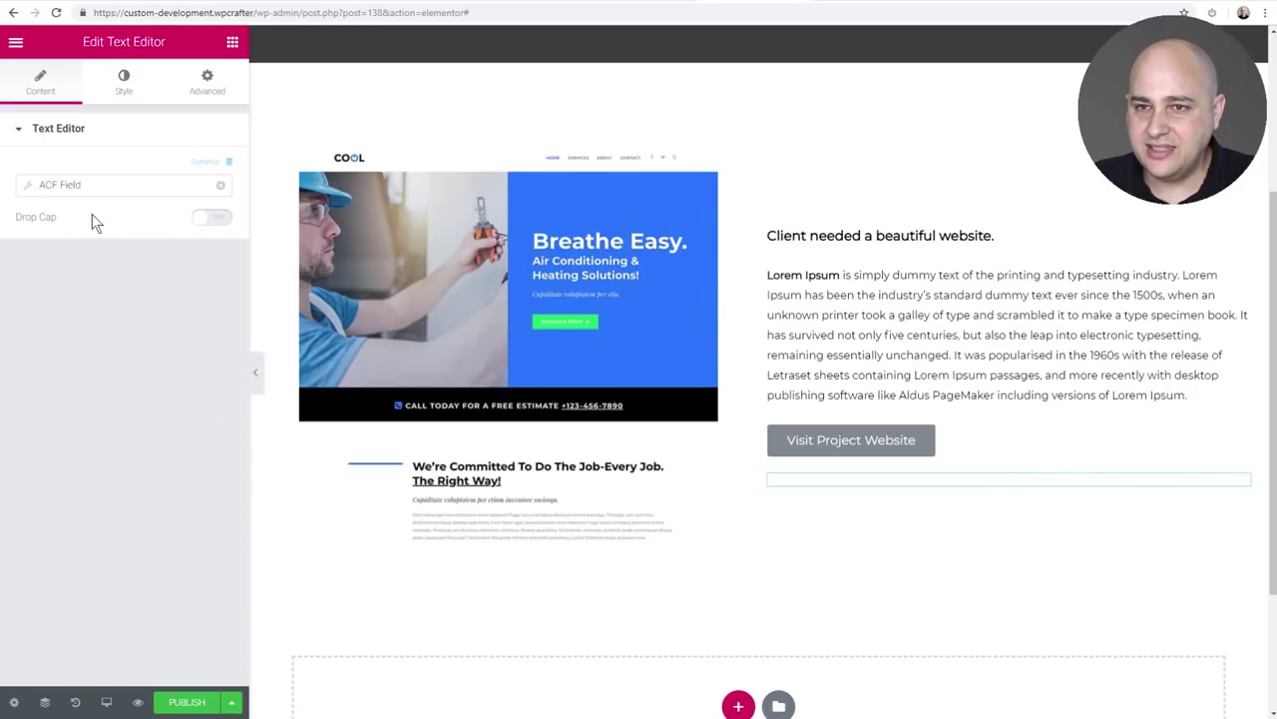
left_click(80, 185)
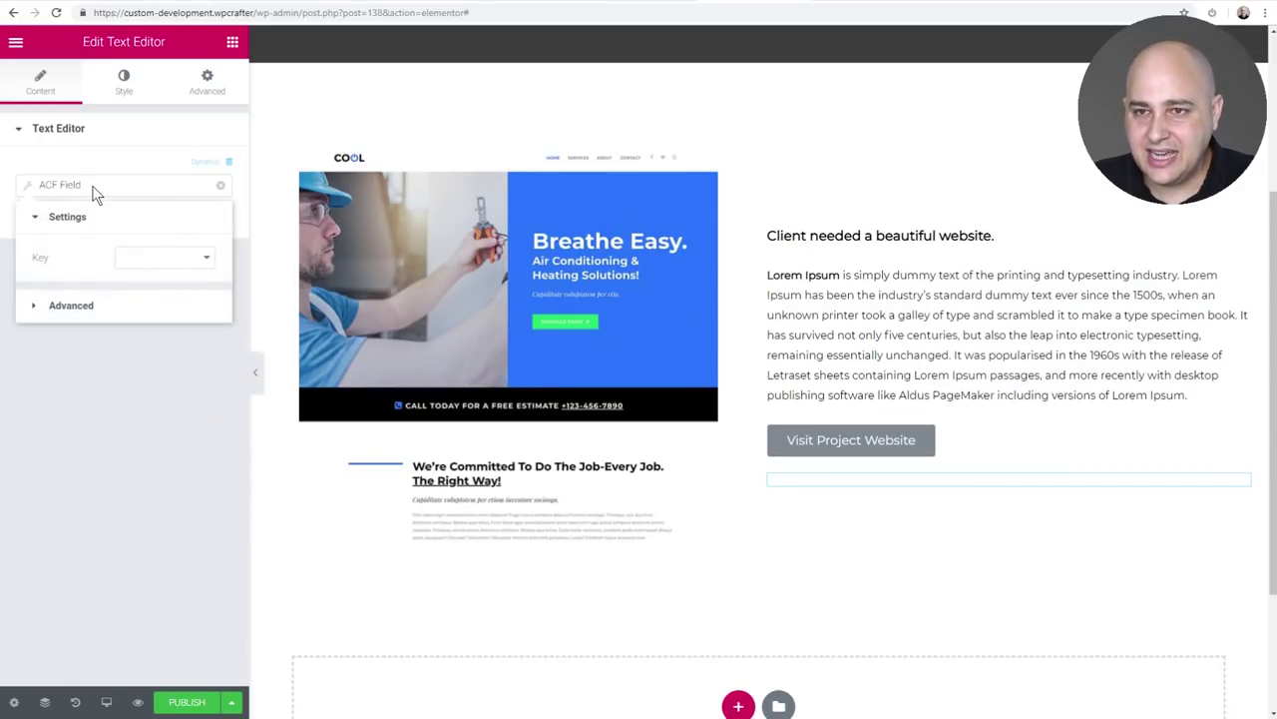
left_click(168, 260)
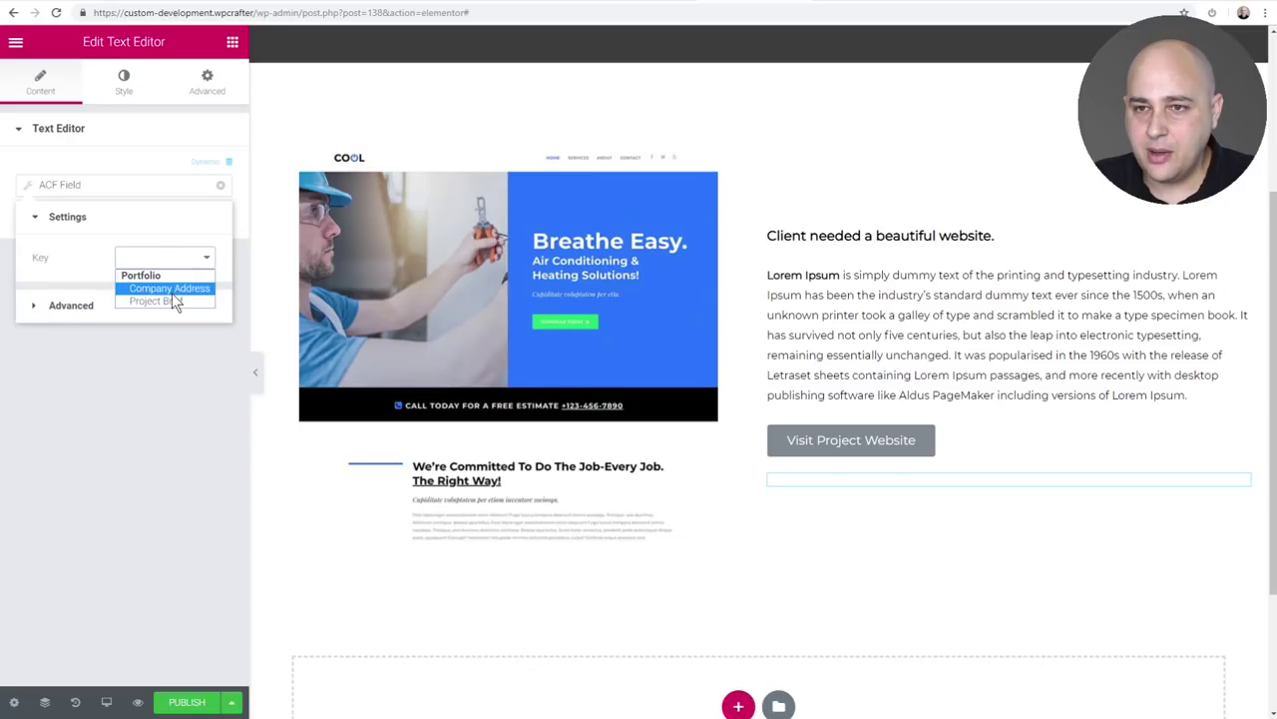
left_click(169, 287)
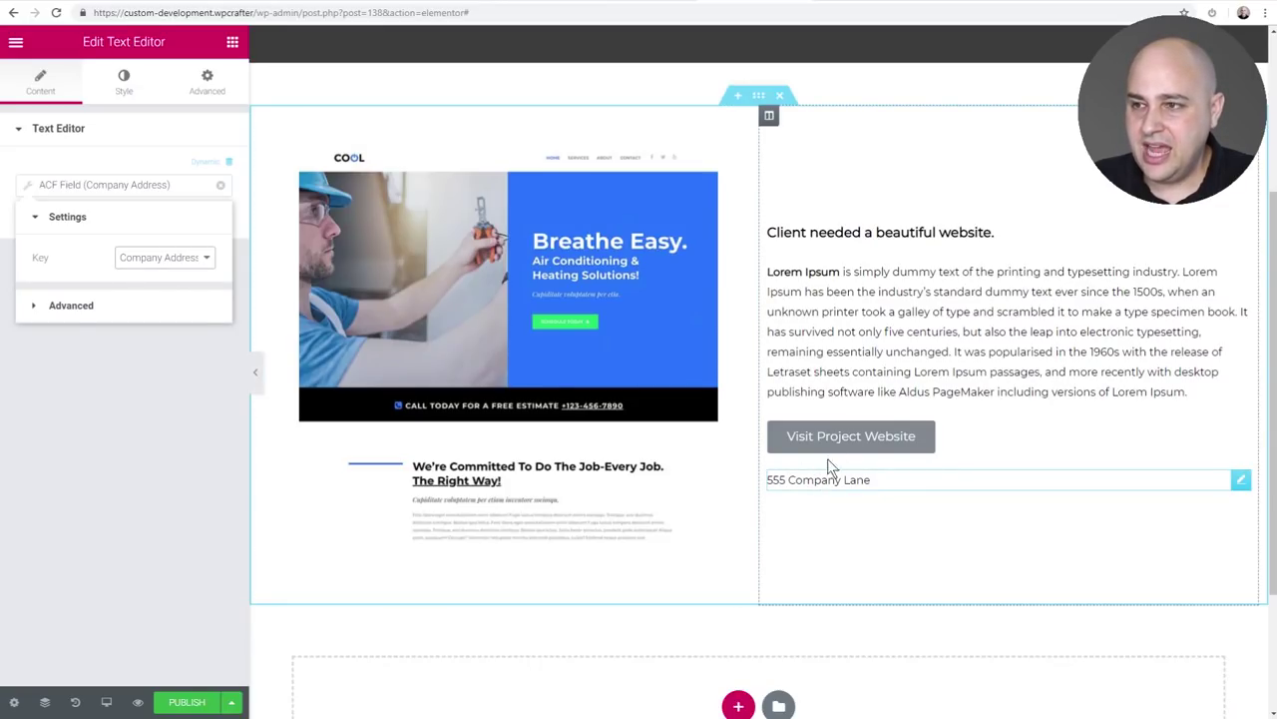
Step: Try a Post Title widget with the HTML tag p between the button and the company address
scroll(619, 180, "up", 3)
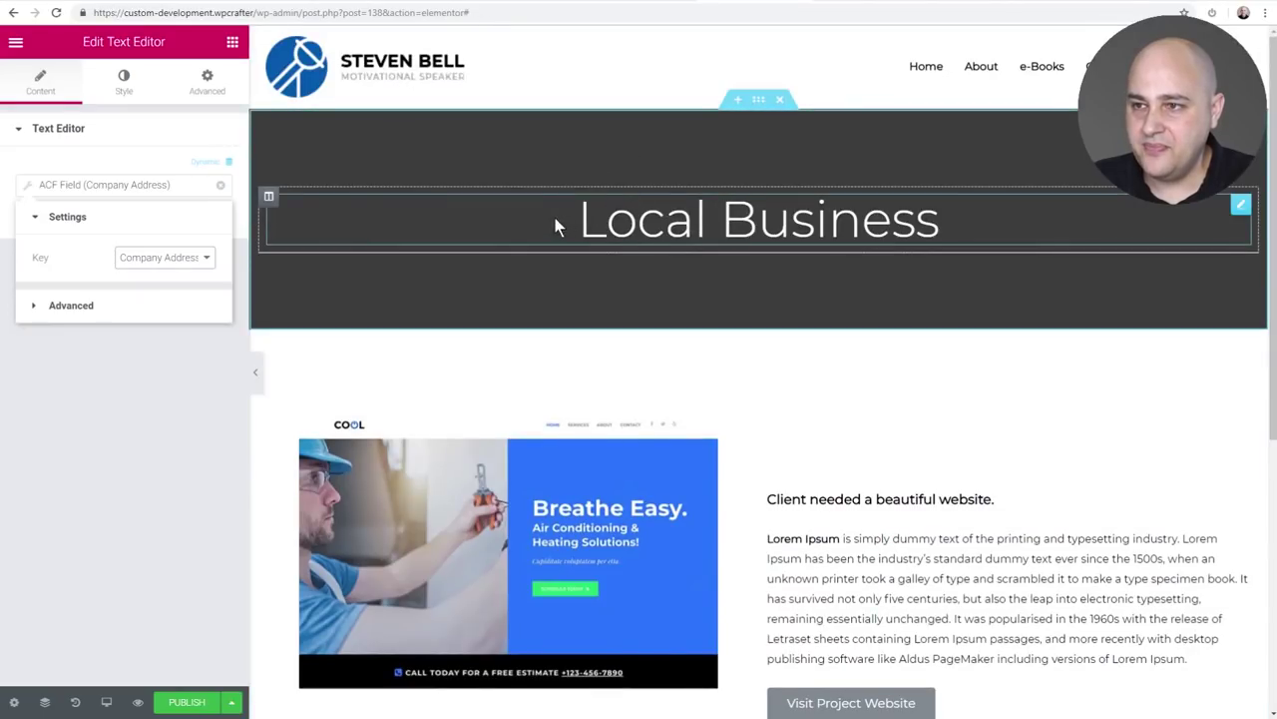
scroll(759, 299, "down", 5)
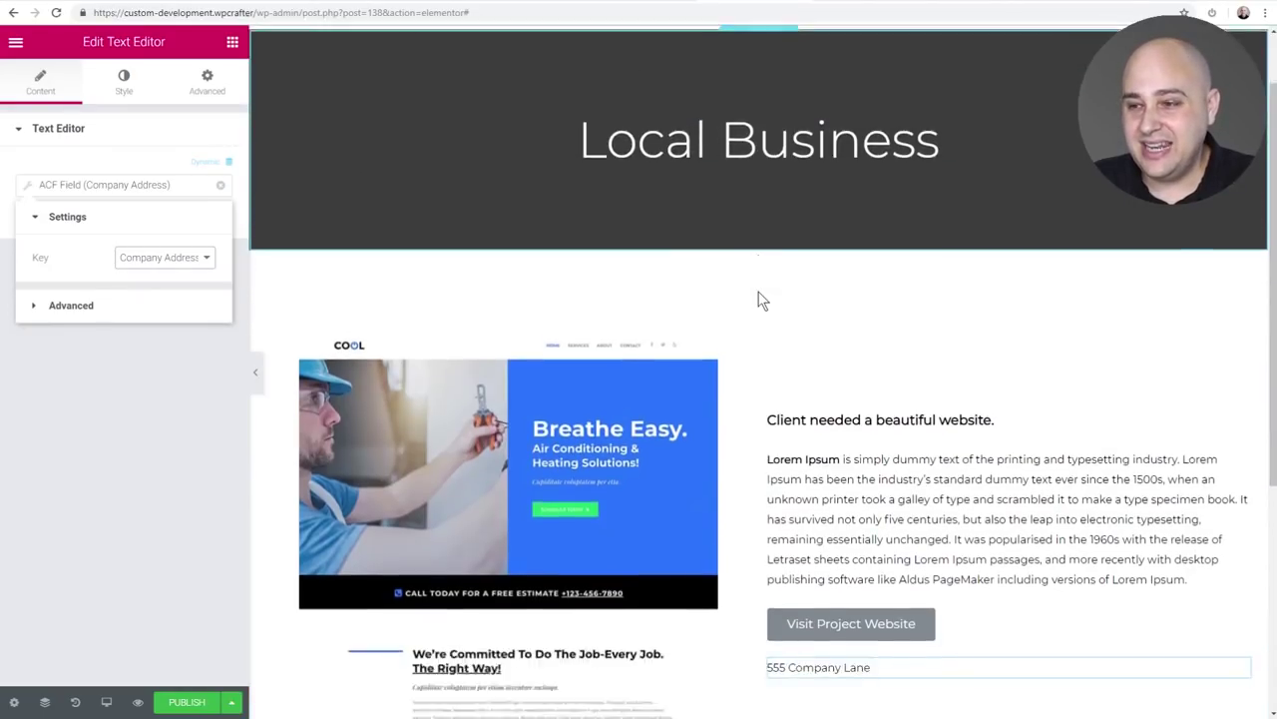
left_click(232, 42)
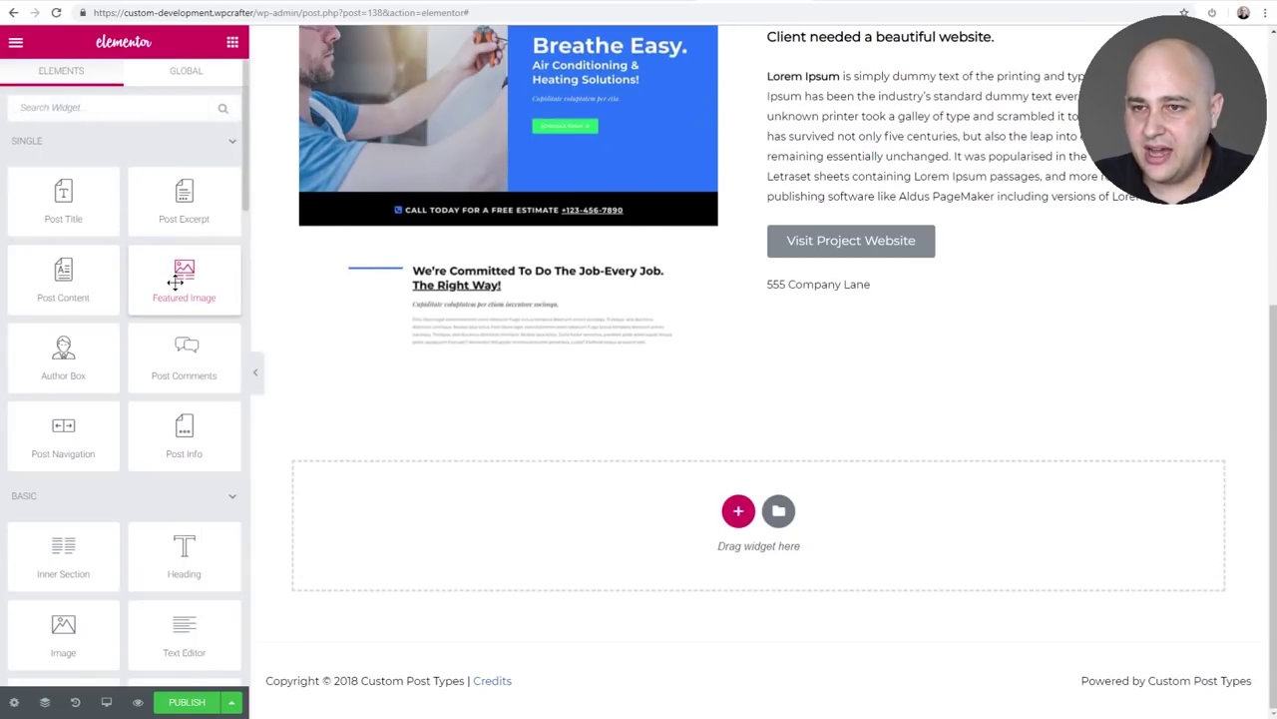
left_click_drag(76, 204, 810, 280)
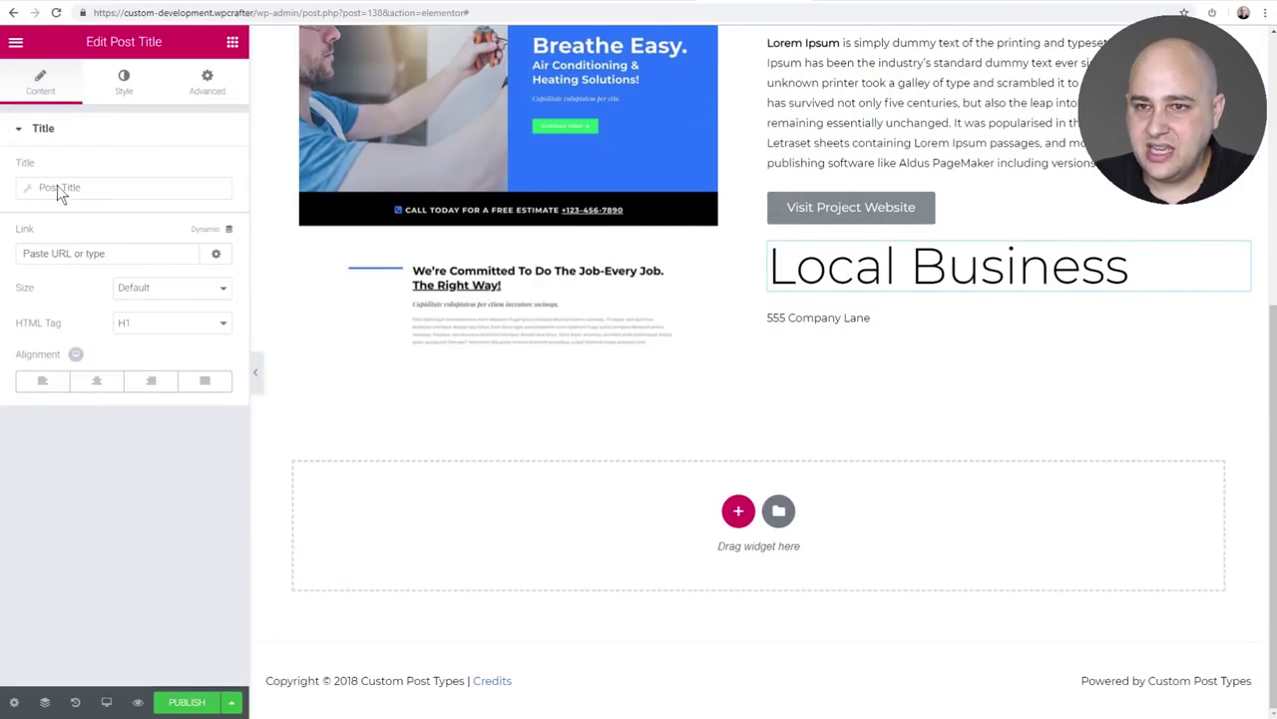
left_click(130, 327)
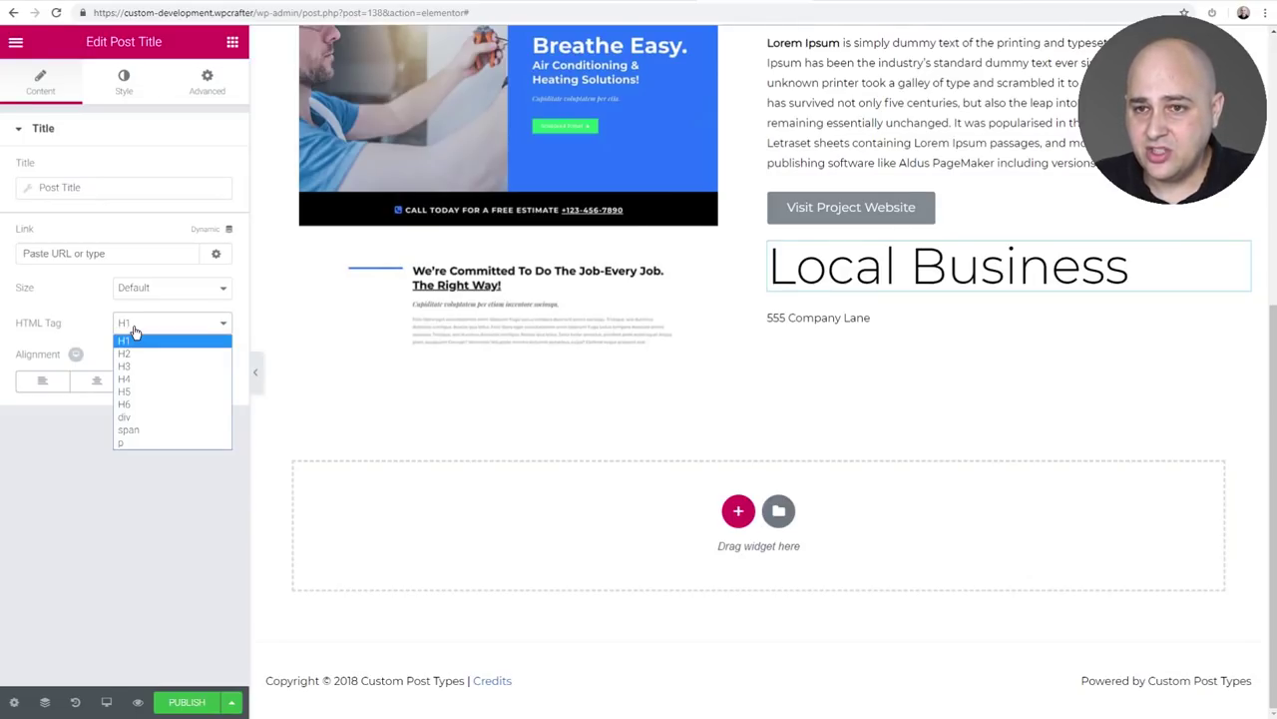
left_click(132, 442)
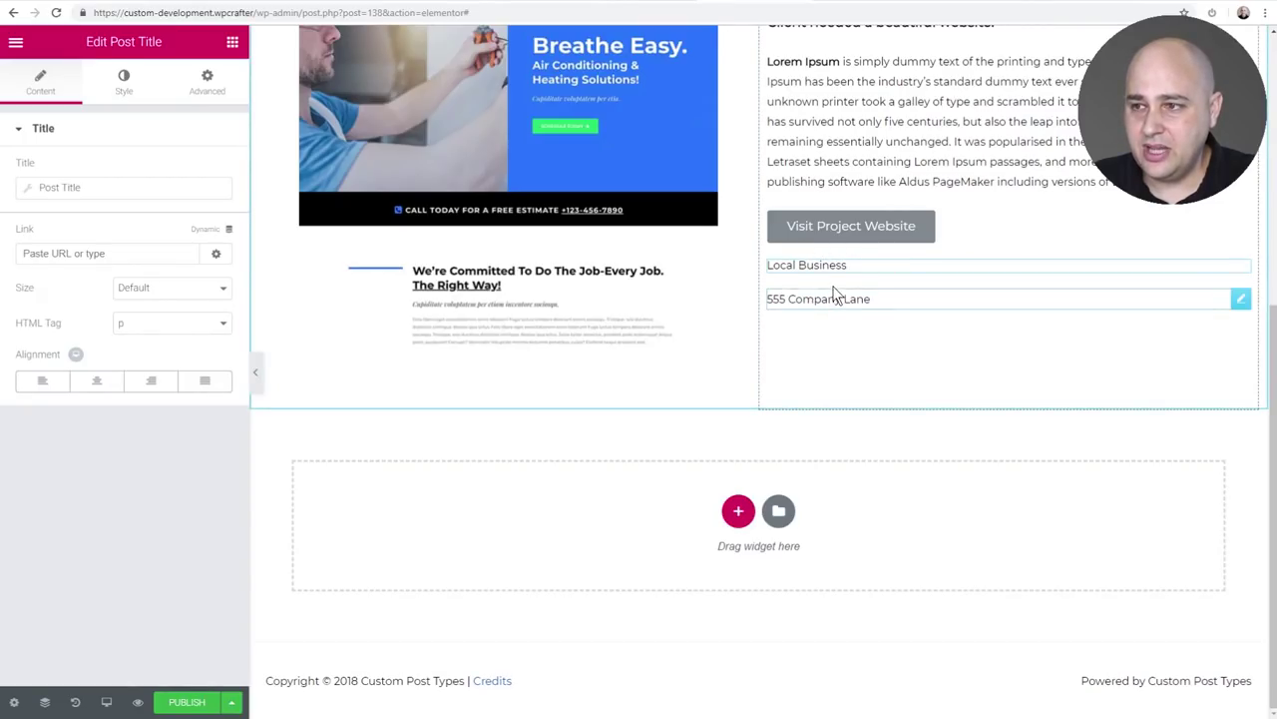
Step: Delete the Post Title widget above the company address
left_click(205, 85)
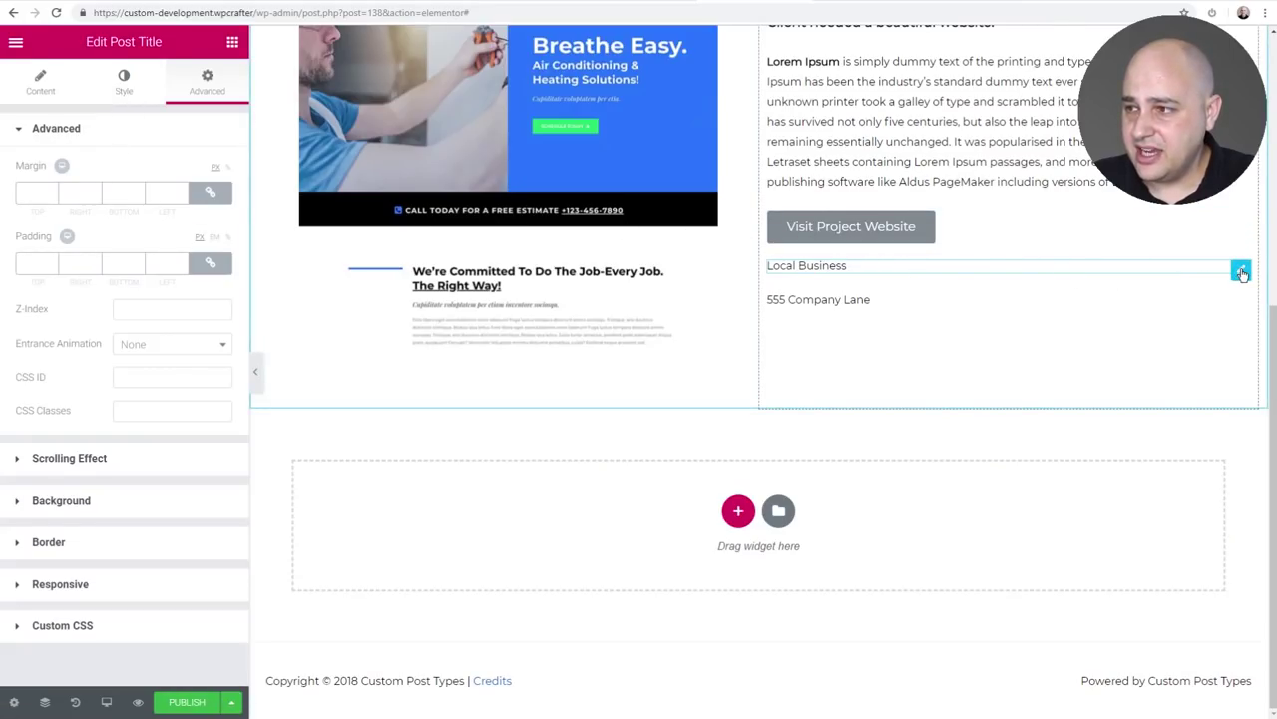
right_click(1230, 277)
left_click(1148, 505)
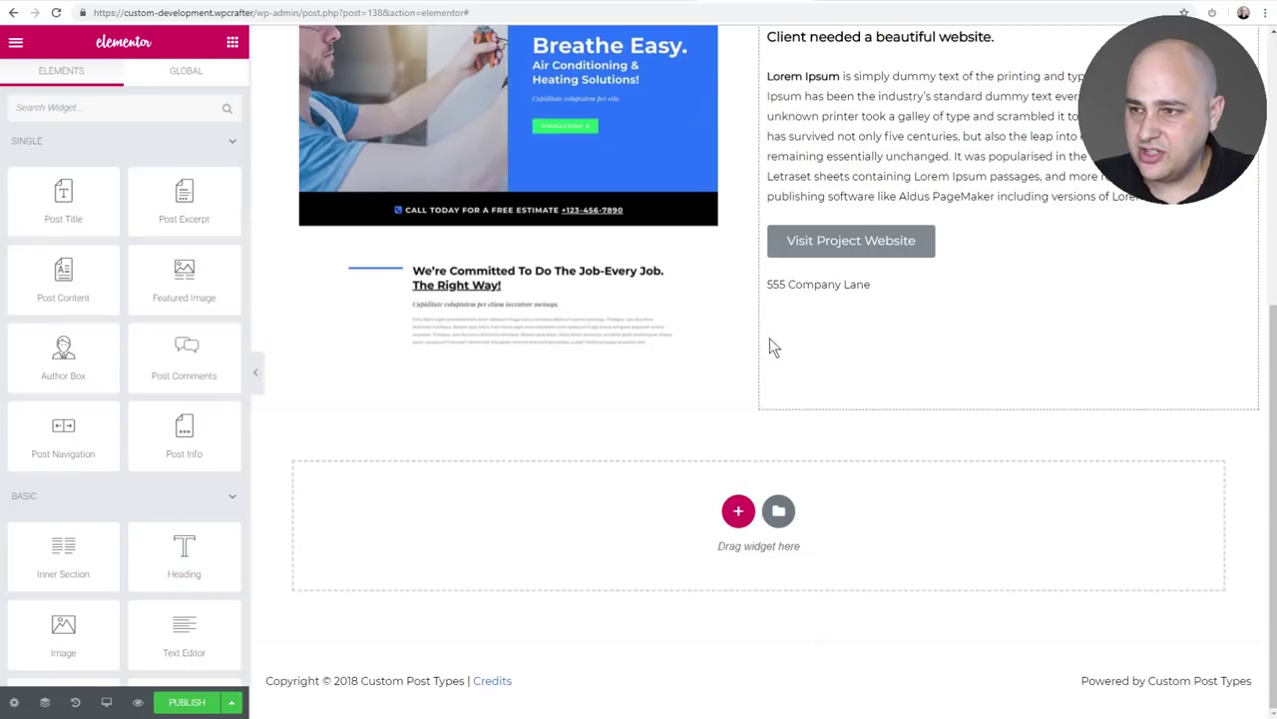
Step: Duplicate the company address text widget and switch the upper copy's dynamic source to Post Title
right_click(829, 286)
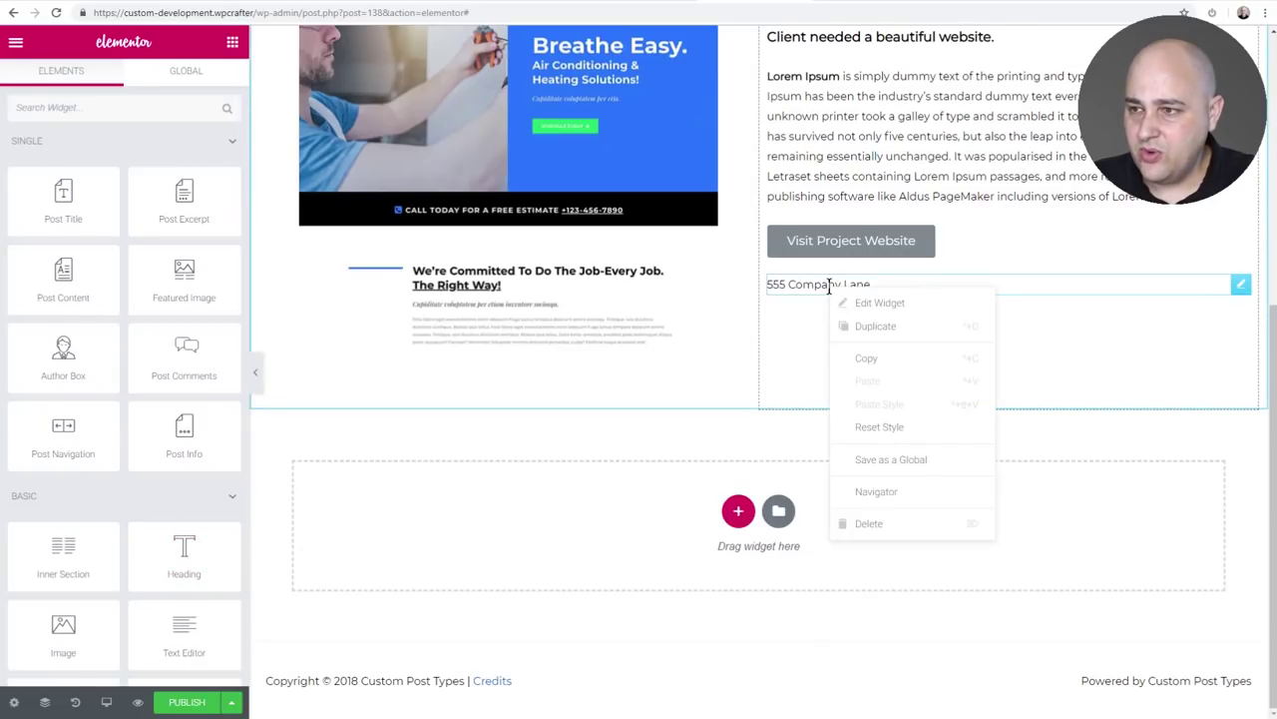
left_click(875, 327)
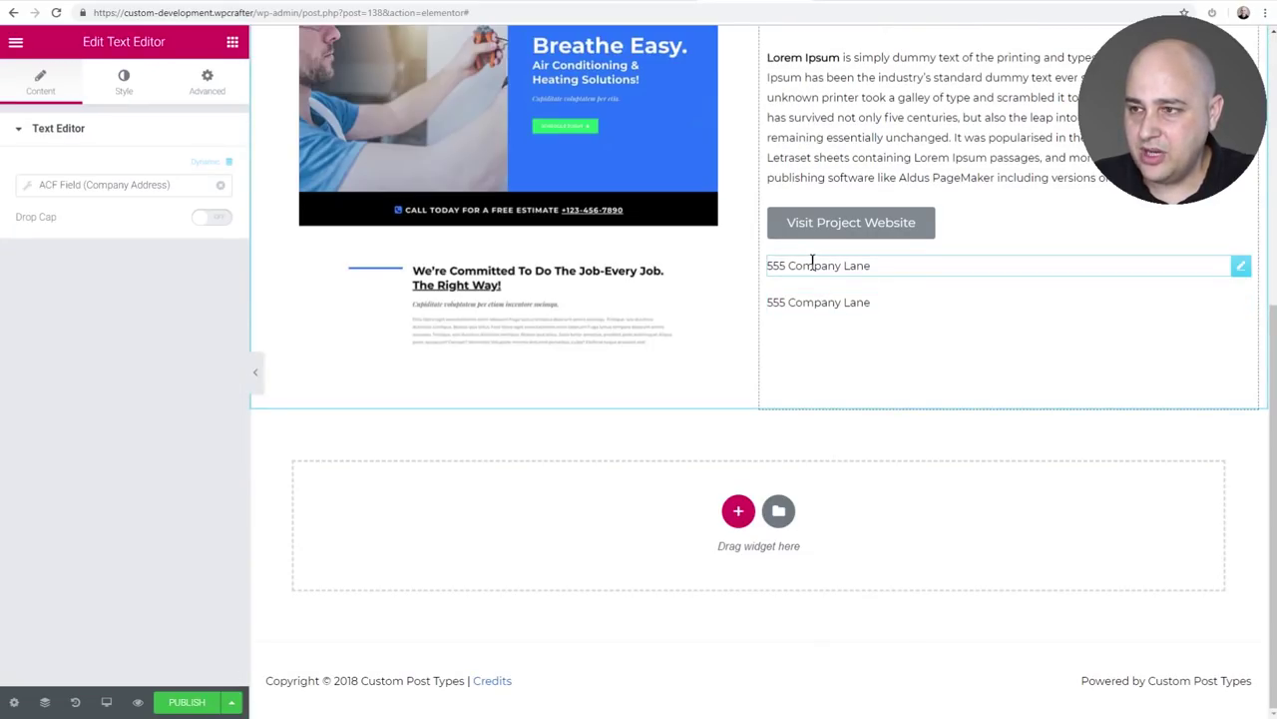
left_click(79, 185)
left_click(143, 261)
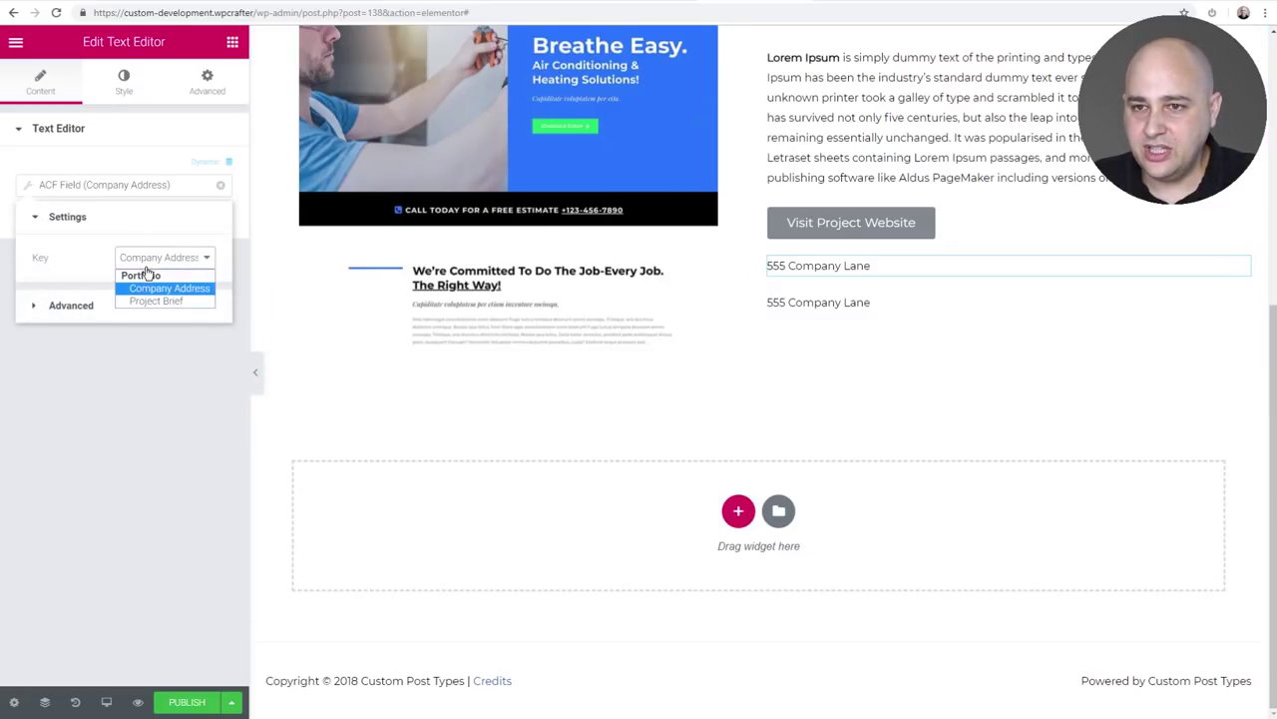
left_click(140, 255)
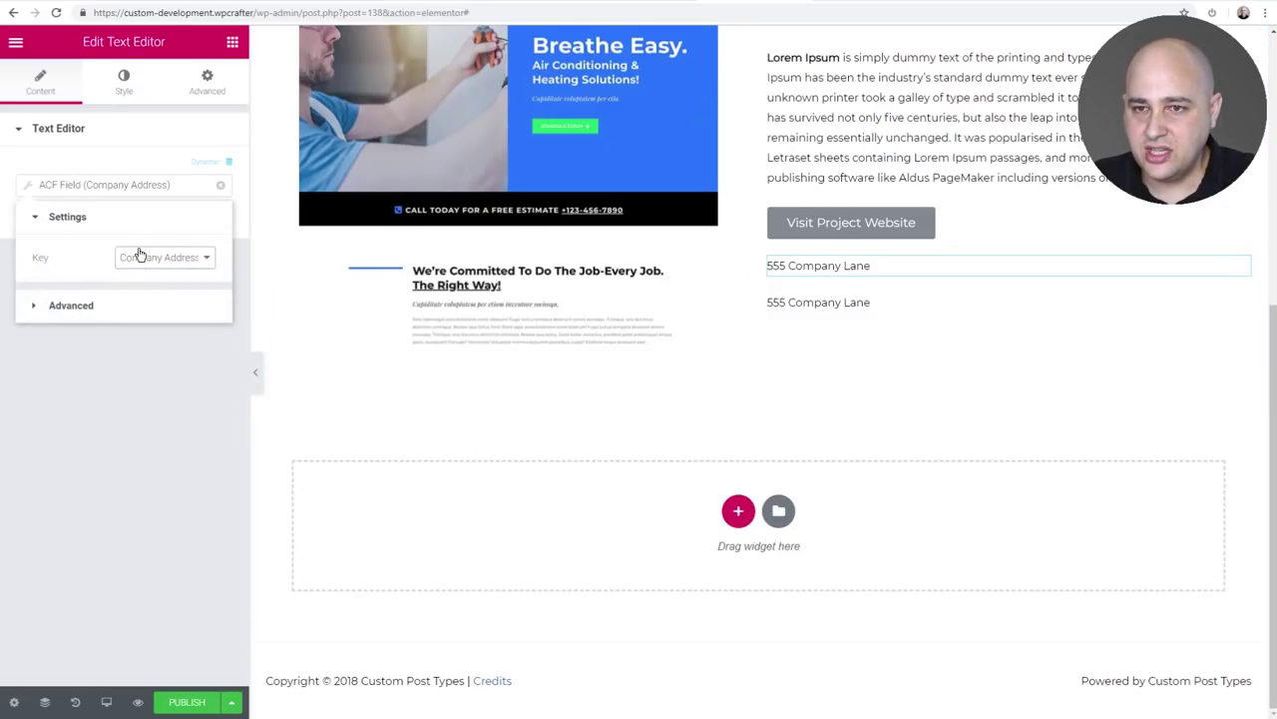
left_click(218, 190)
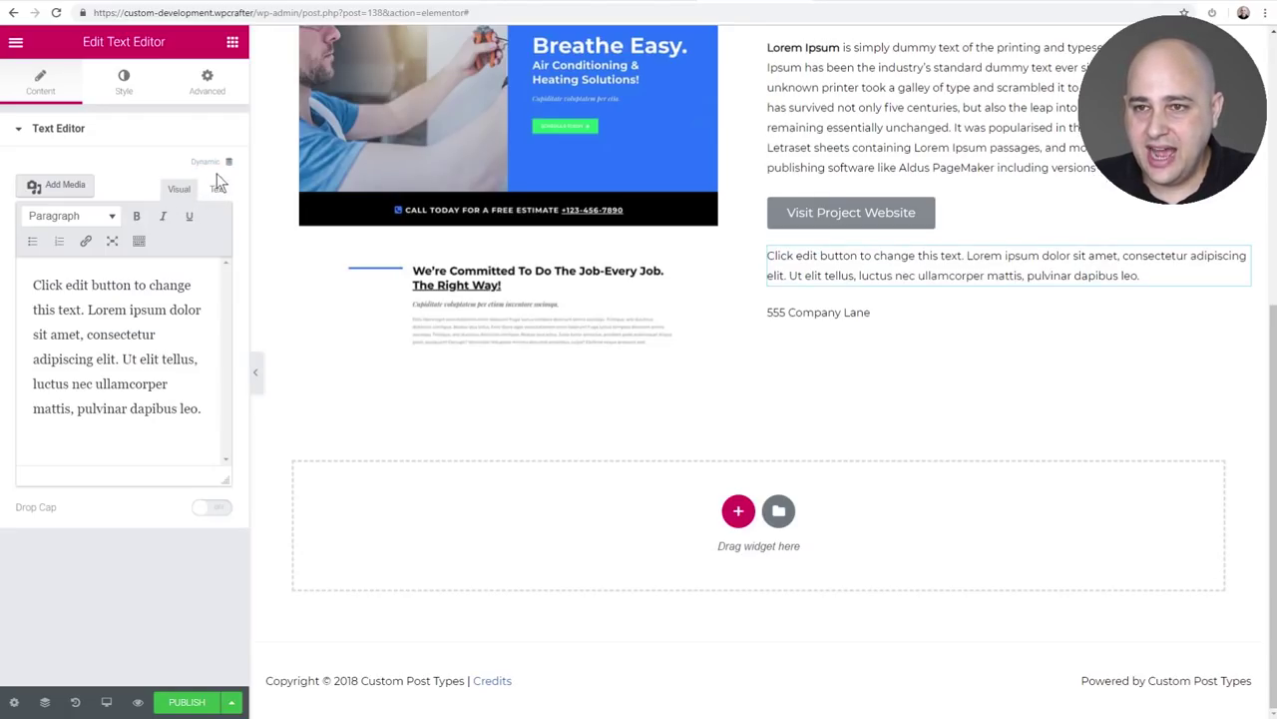
left_click(229, 163)
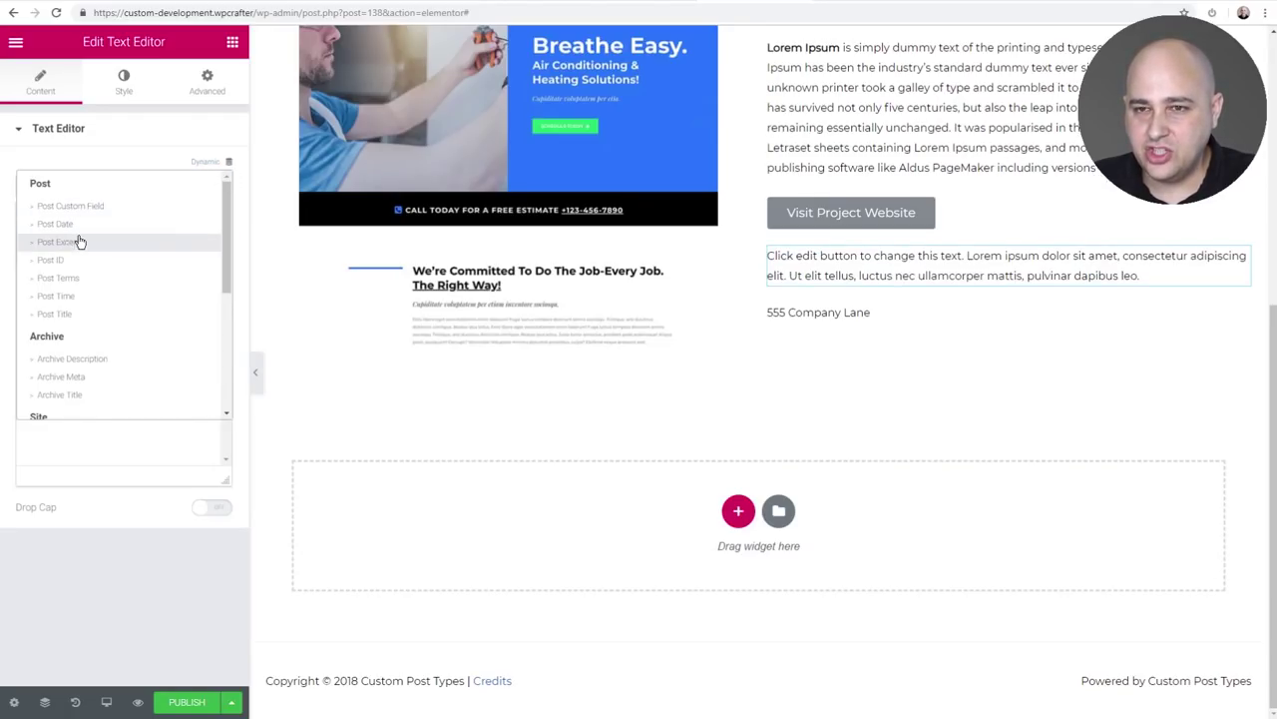
left_click(46, 314)
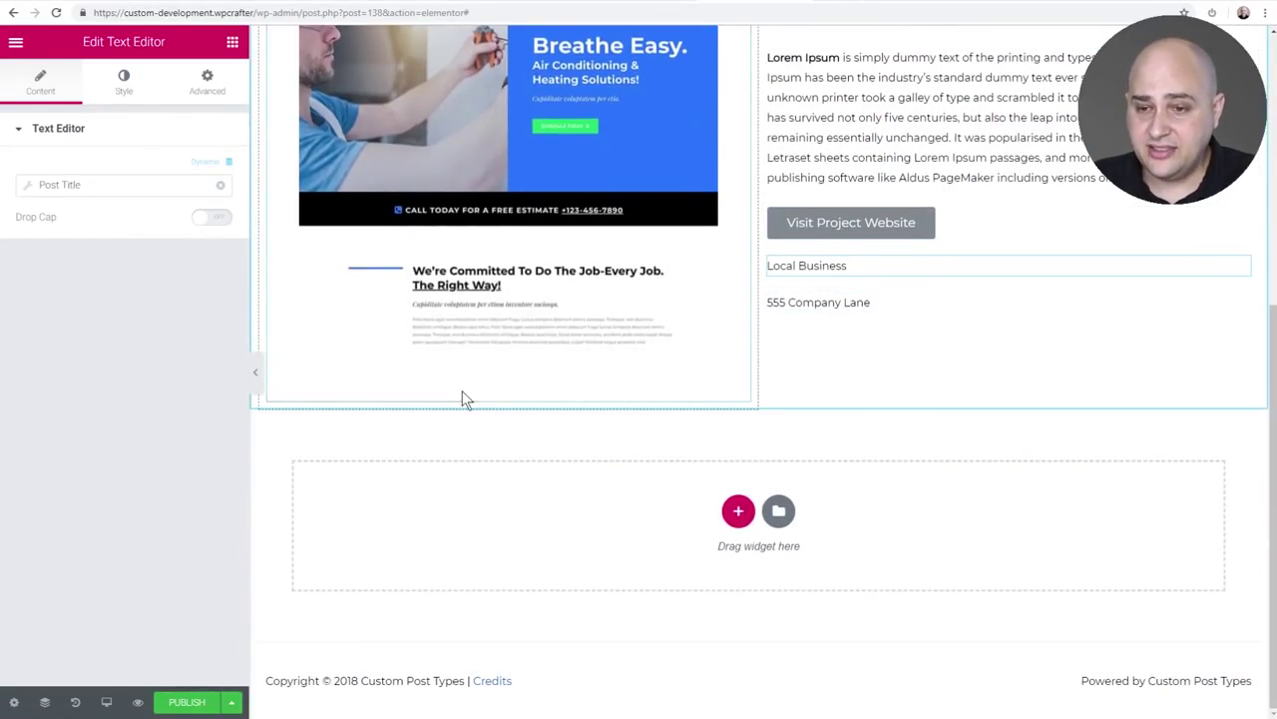
Step: Publish the Single template with the display condition Include All Portfolio, All
left_click(188, 702)
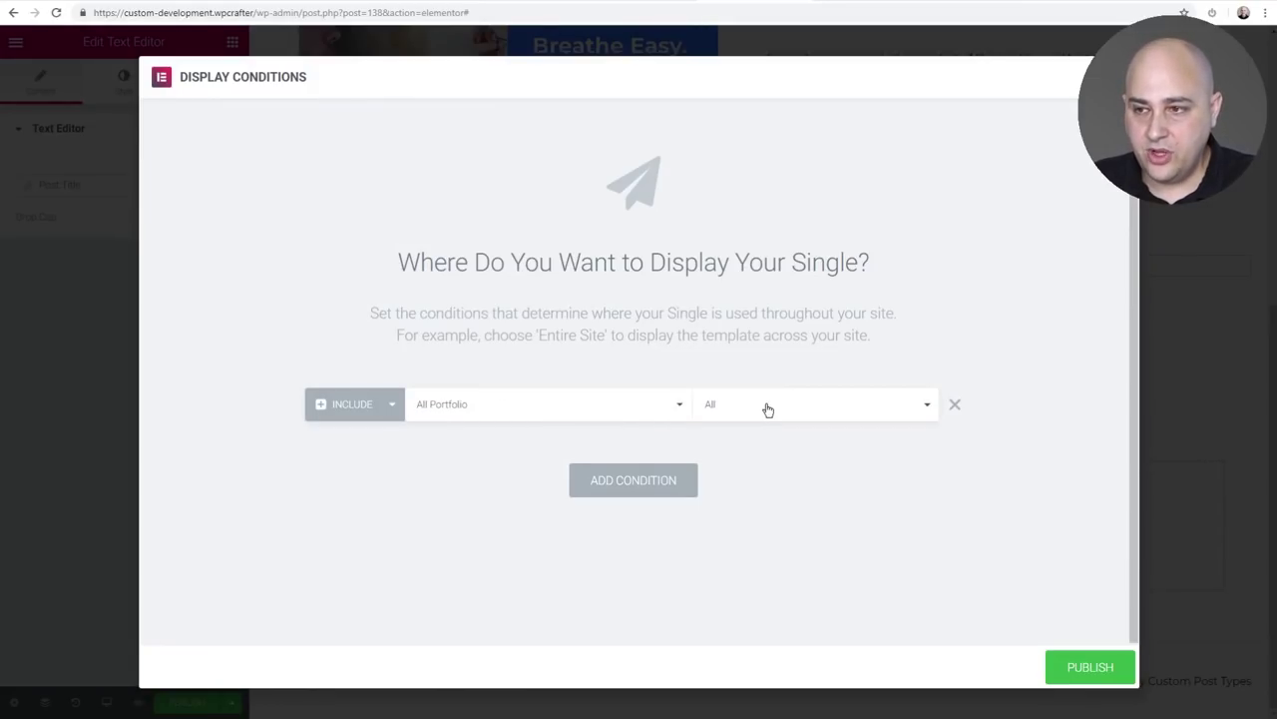
left_click(1087, 666)
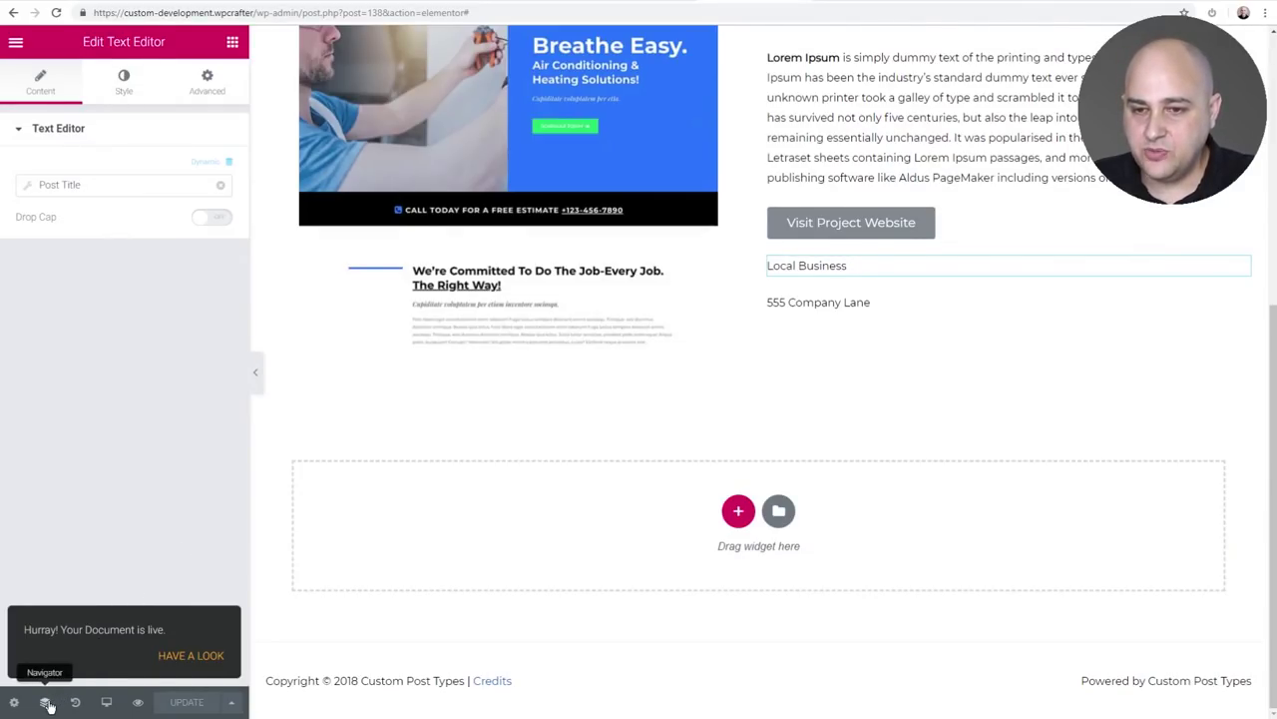
left_click(15, 42)
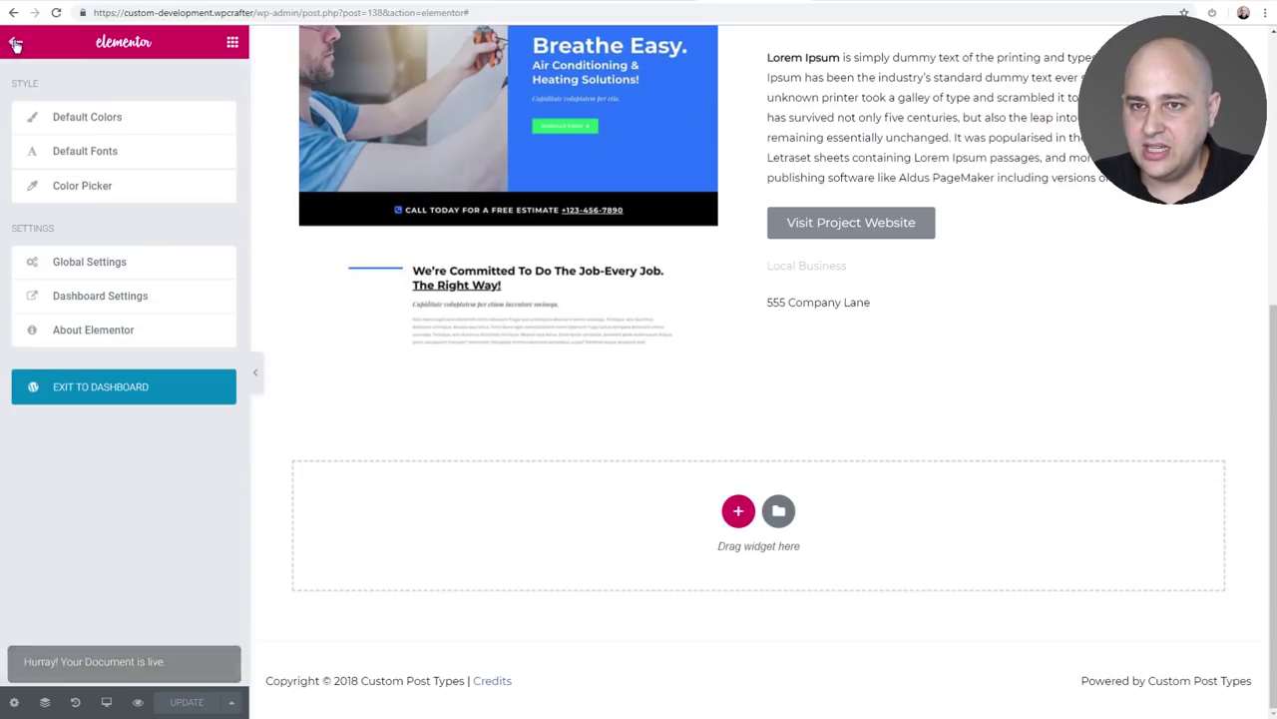
Step: Exit the template editor to the dashboard and open the Local Business project's live page from the portfolio list
left_click(126, 394)
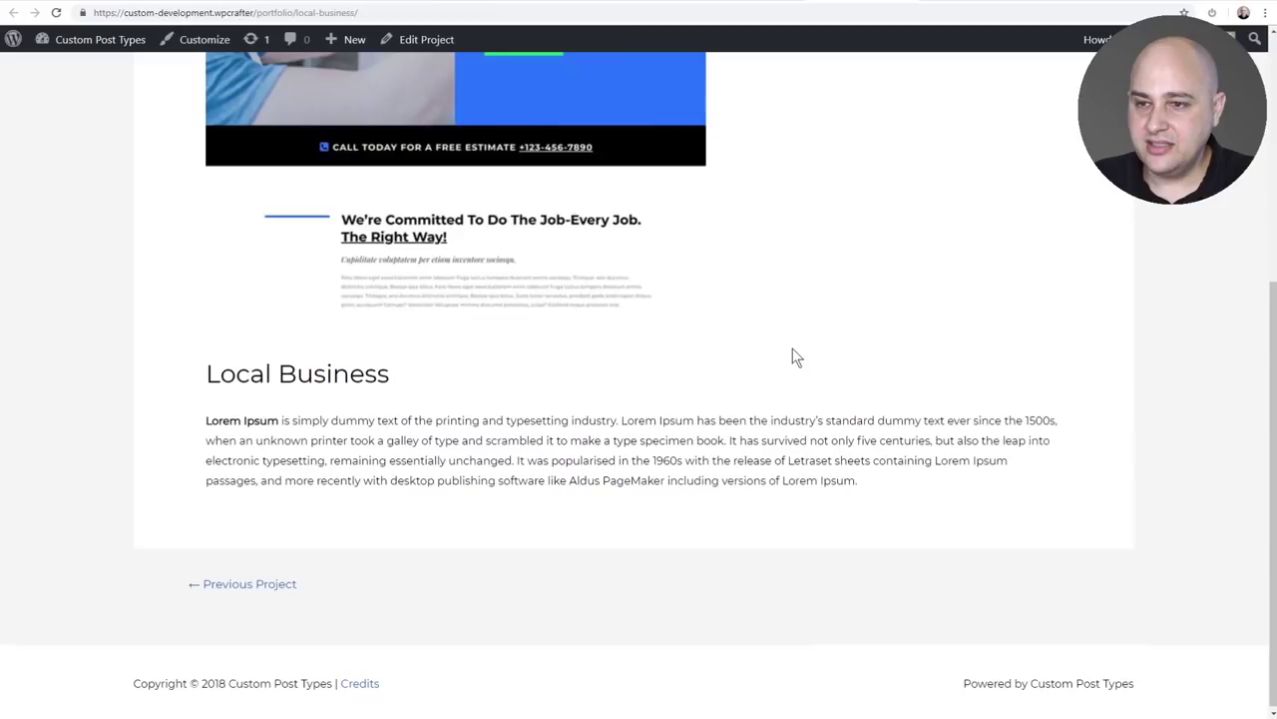
scroll(793, 356, "up", 4)
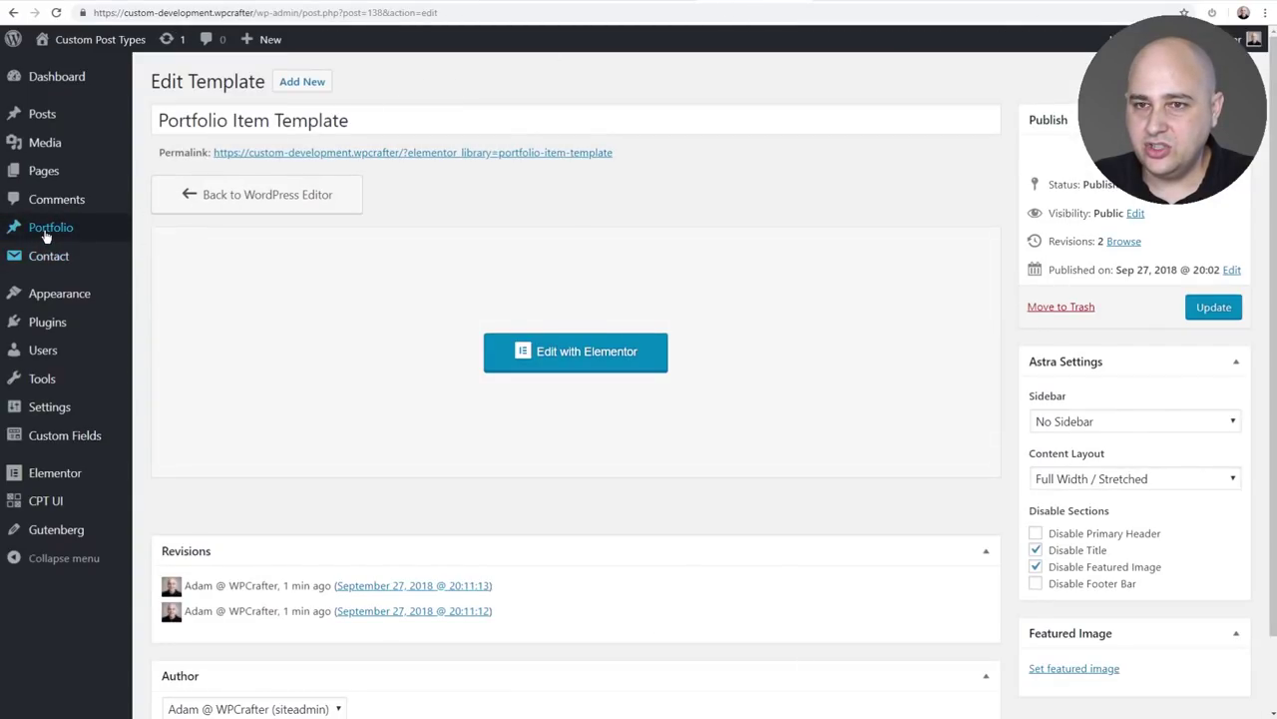
left_click(47, 236)
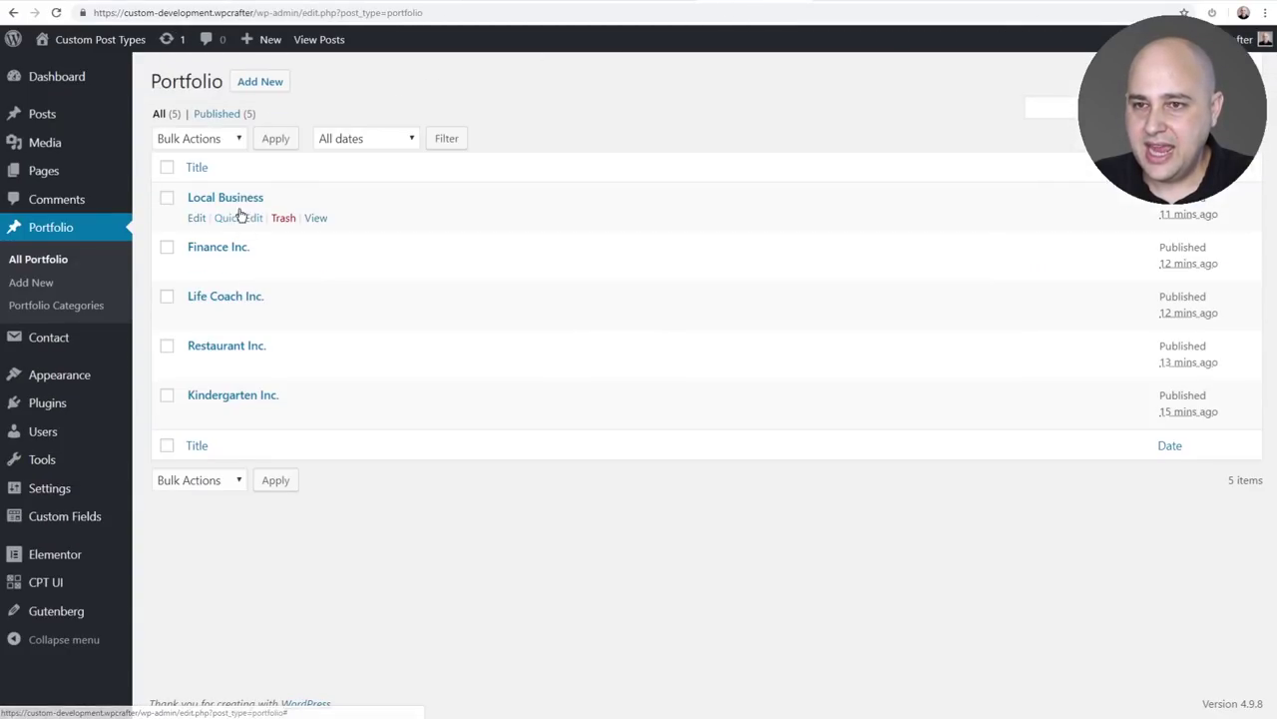
left_click(316, 220)
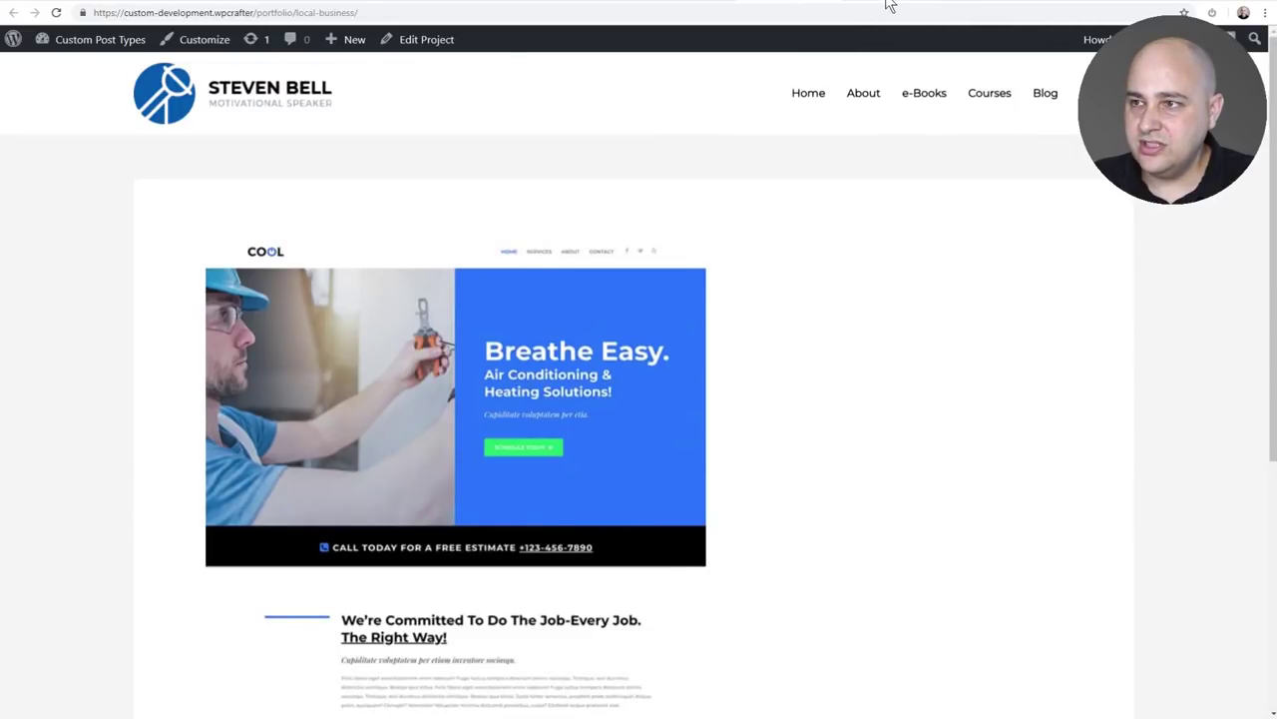
Step: Examine the live Local Business page from its title banner down to the button and company address, and reload it
scroll(868, 250, "down", 3)
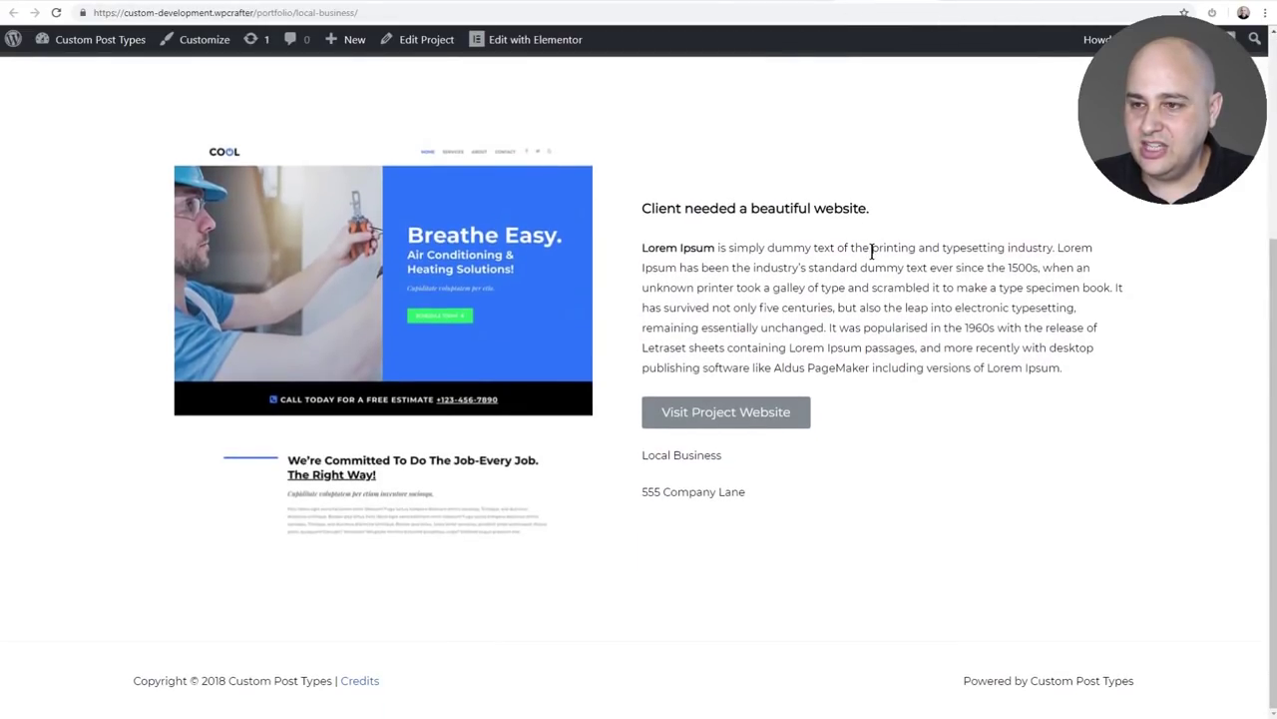
scroll(872, 253, "up", 3)
scroll(870, 249, "down", 5)
scroll(869, 248, "up", 5)
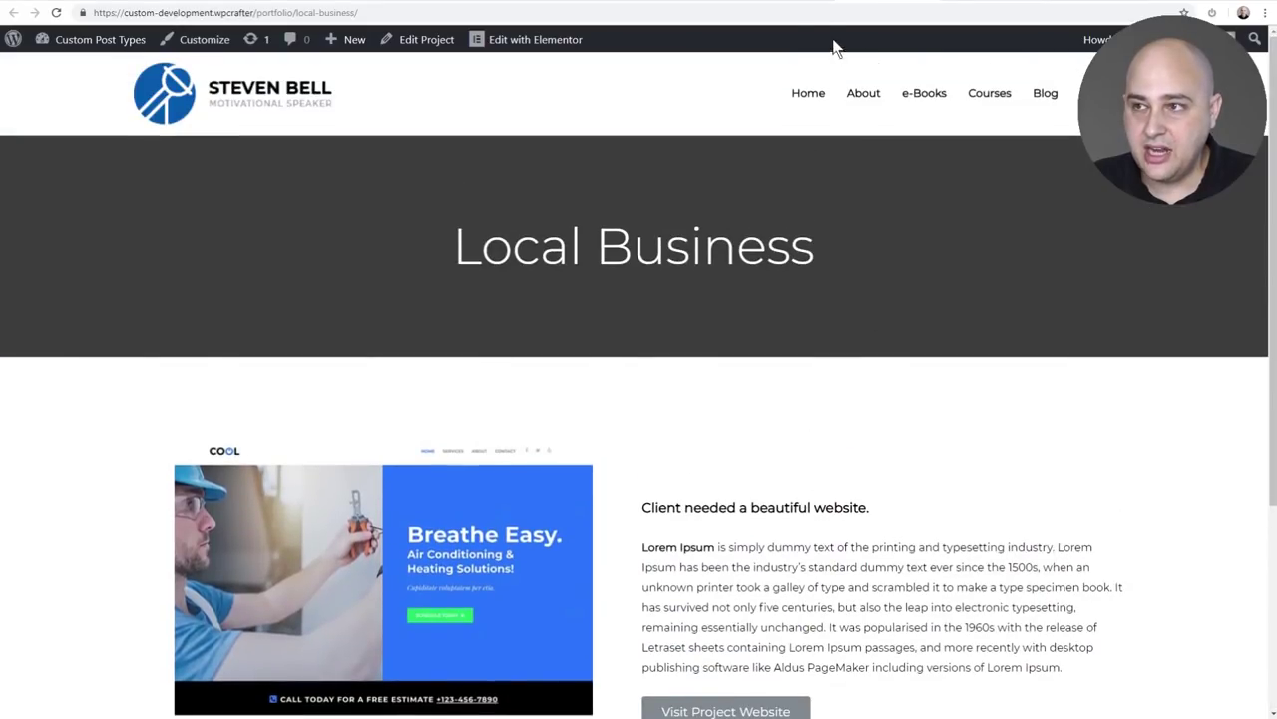
key("F5")
Step: From the portfolio list, open the live pages of Finance Inc., Life Coach Inc., Restaurant Inc. and Kindergarten Inc. in separate browser tabs
left_click(686, 2)
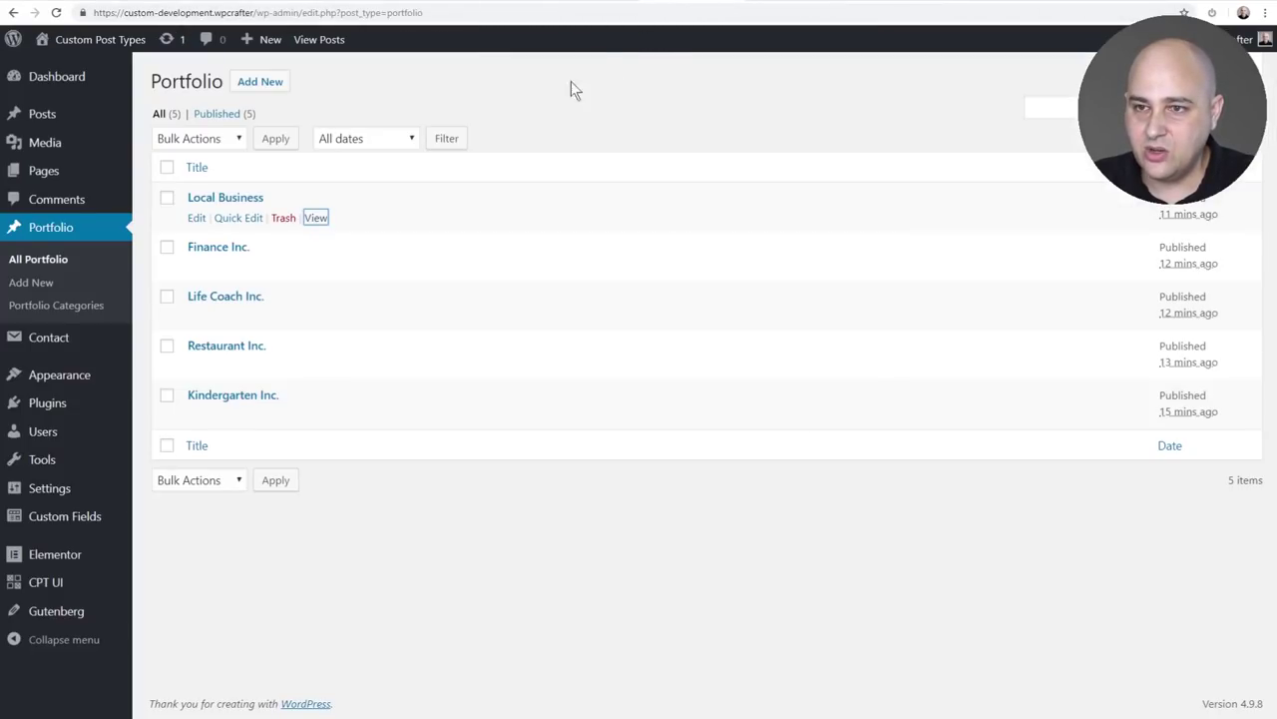
left_click(313, 267, "ctrl")
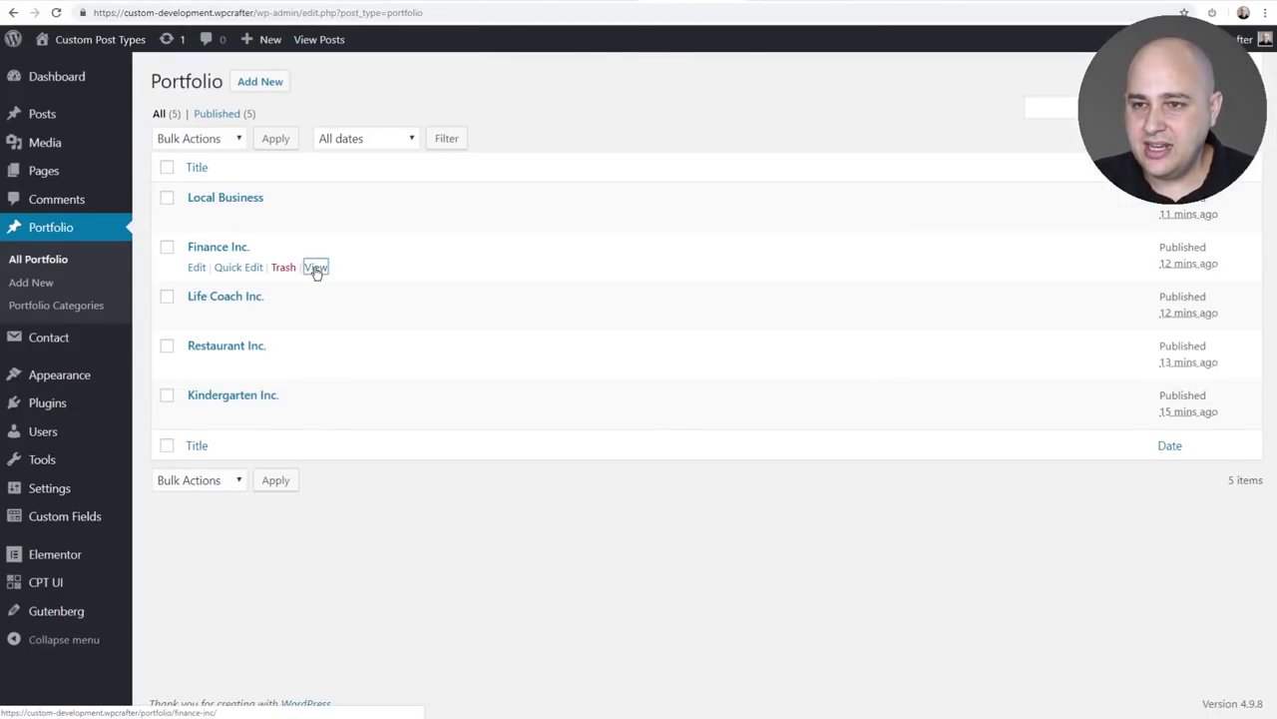
left_click(314, 319, "ctrl")
left_click(309, 366, "ctrl")
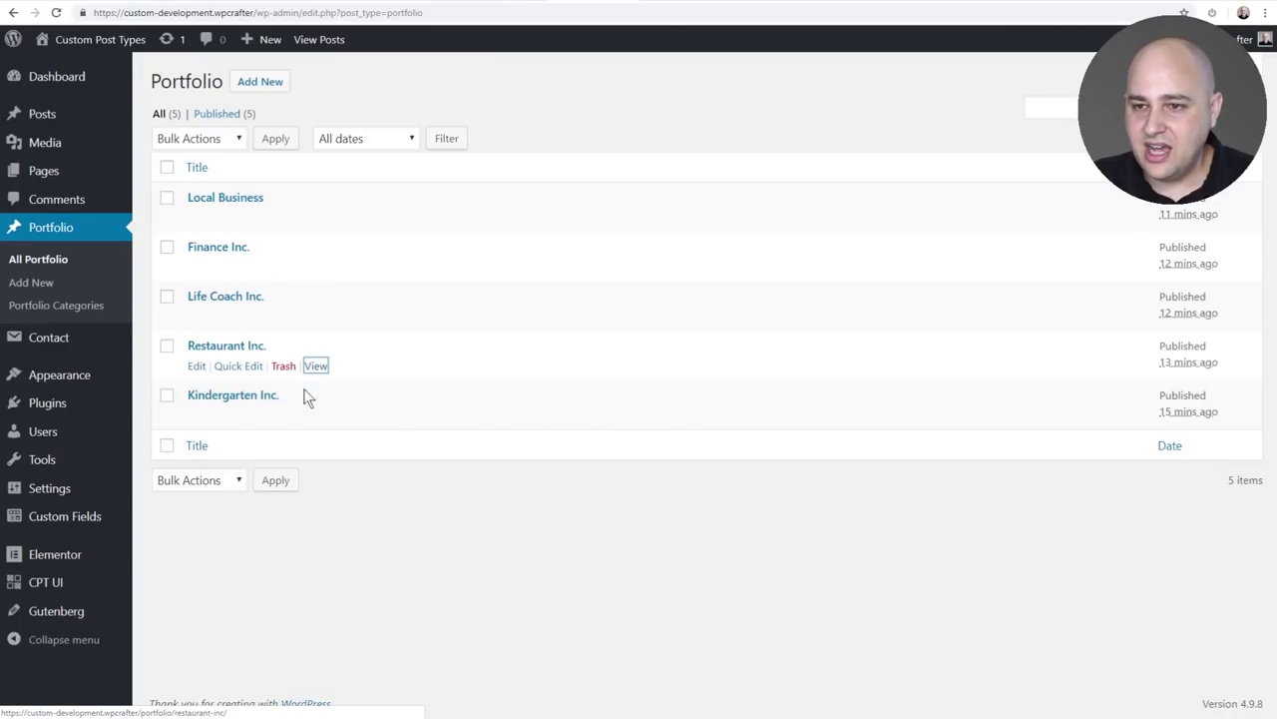
left_click(314, 415, "ctrl")
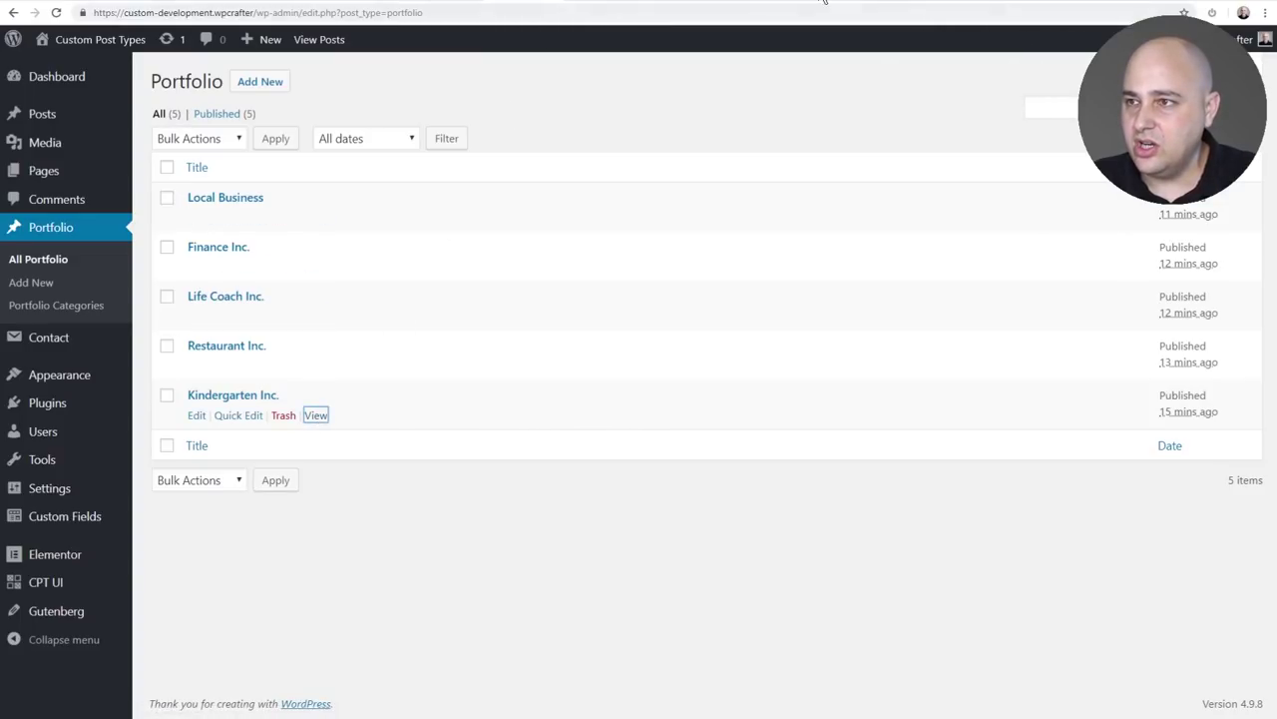
Step: Examine the live Finance Inc. page, checking its title banner, project image, description, button and company details
left_click(691, 2)
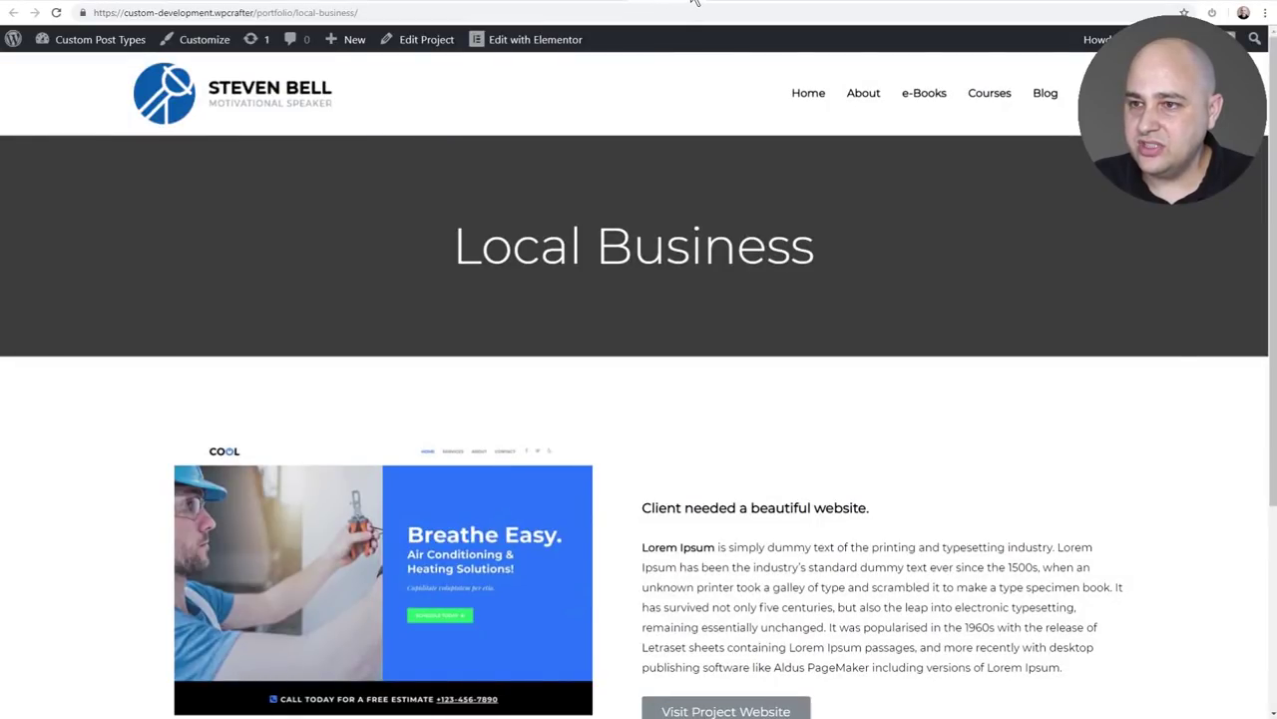
left_click(693, 2)
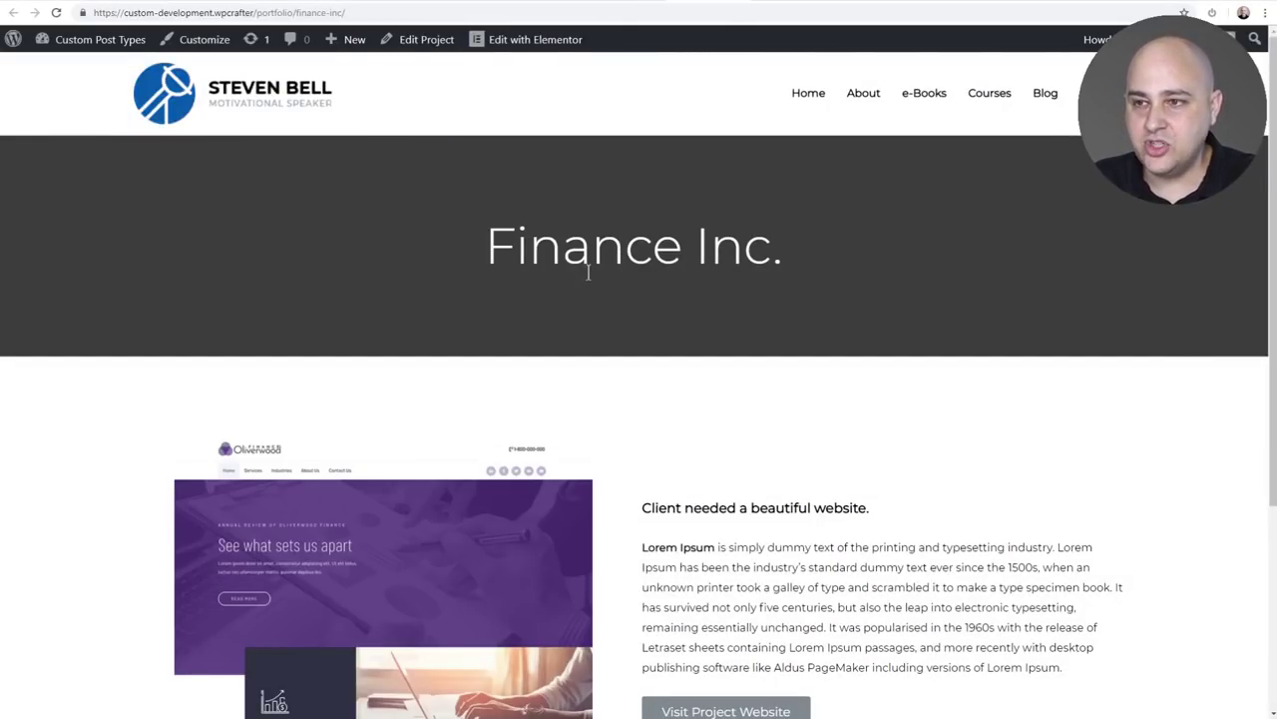
scroll(666, 262, "down", 3)
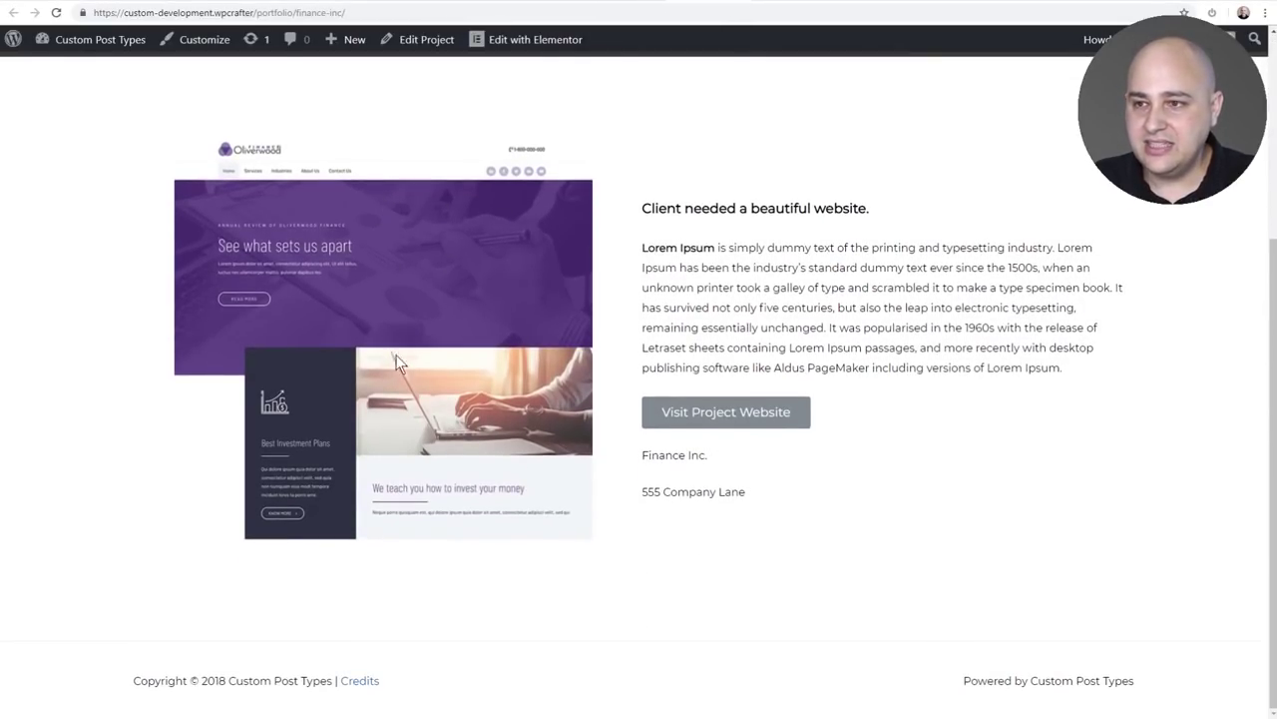
scroll(707, 200, "up", 3)
scroll(707, 229, "down", 3)
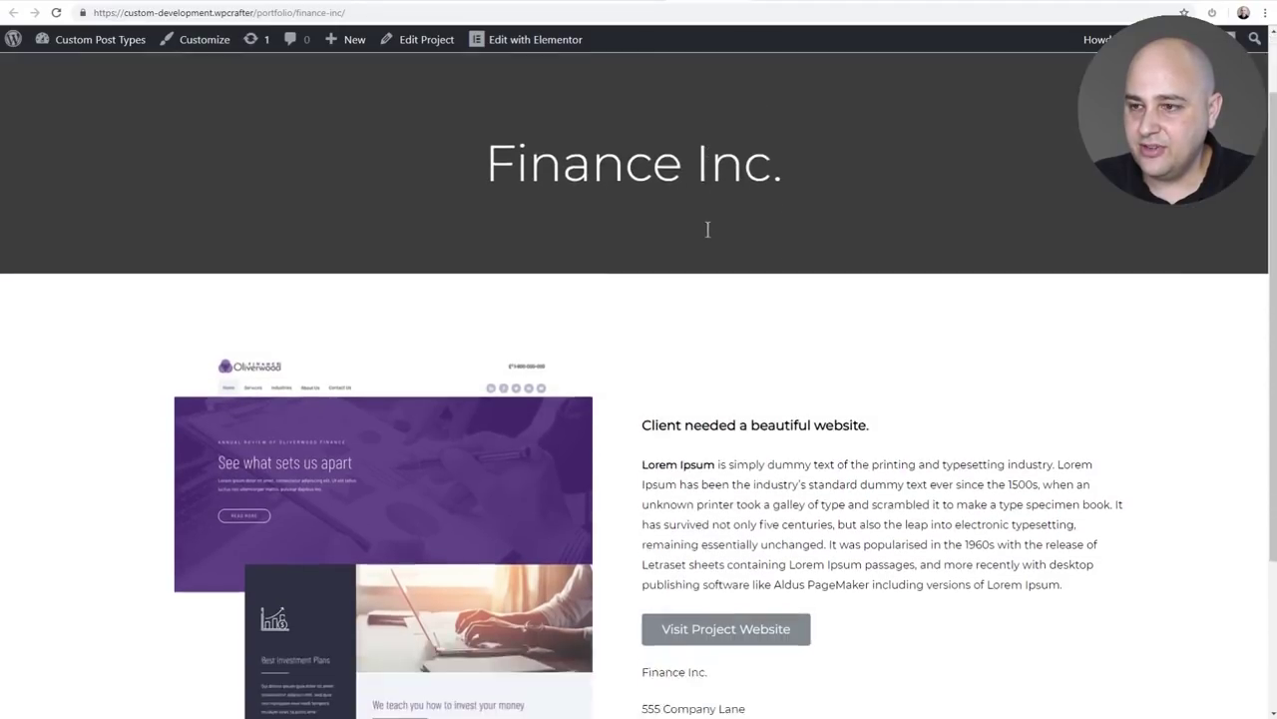
left_click_drag(658, 246, 708, 368)
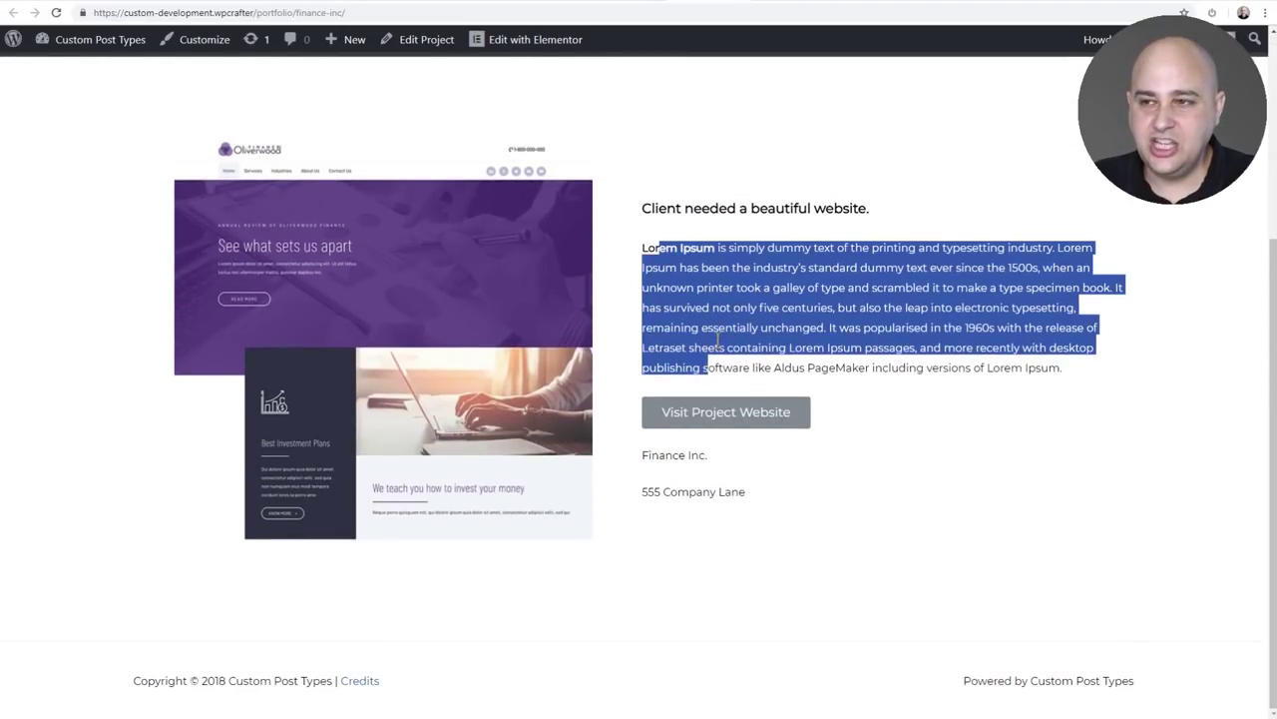
scroll(721, 335, "up", 3)
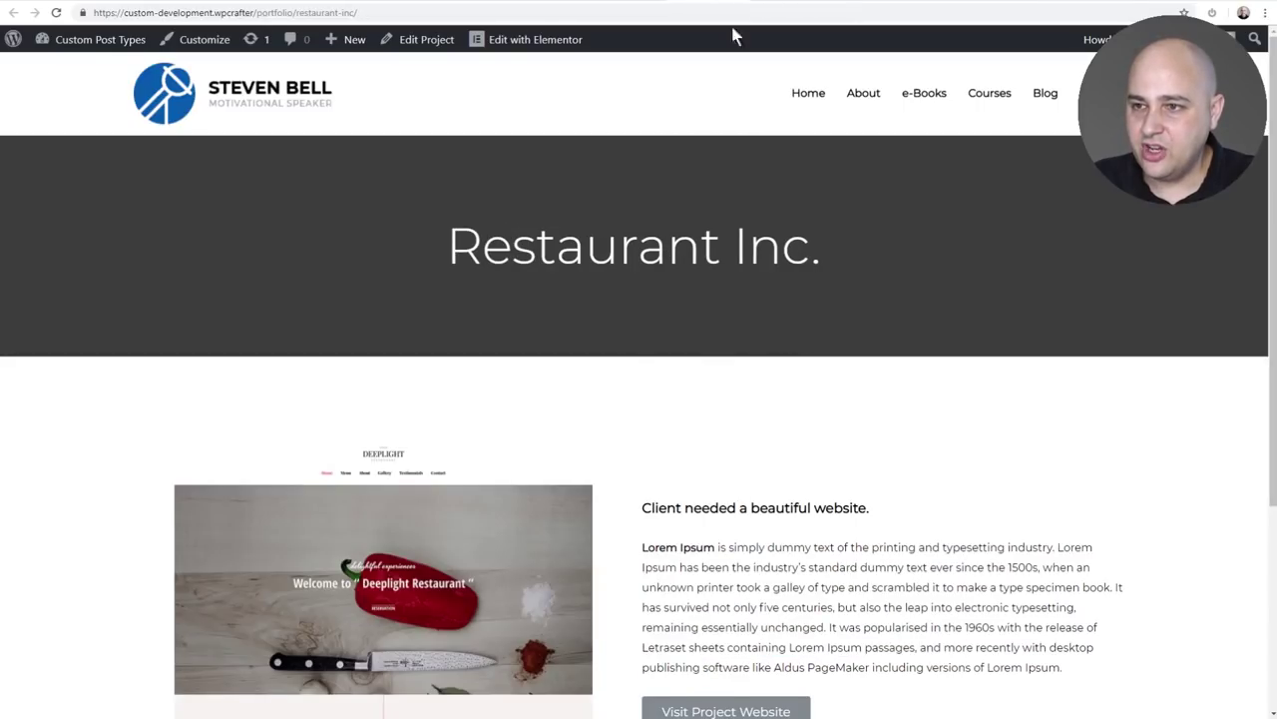
Step: Review the live Restaurant Inc. and Kindergarten Inc. pages for the same template layout
scroll(706, 249, "down", 3)
scroll(706, 250, "up", 3)
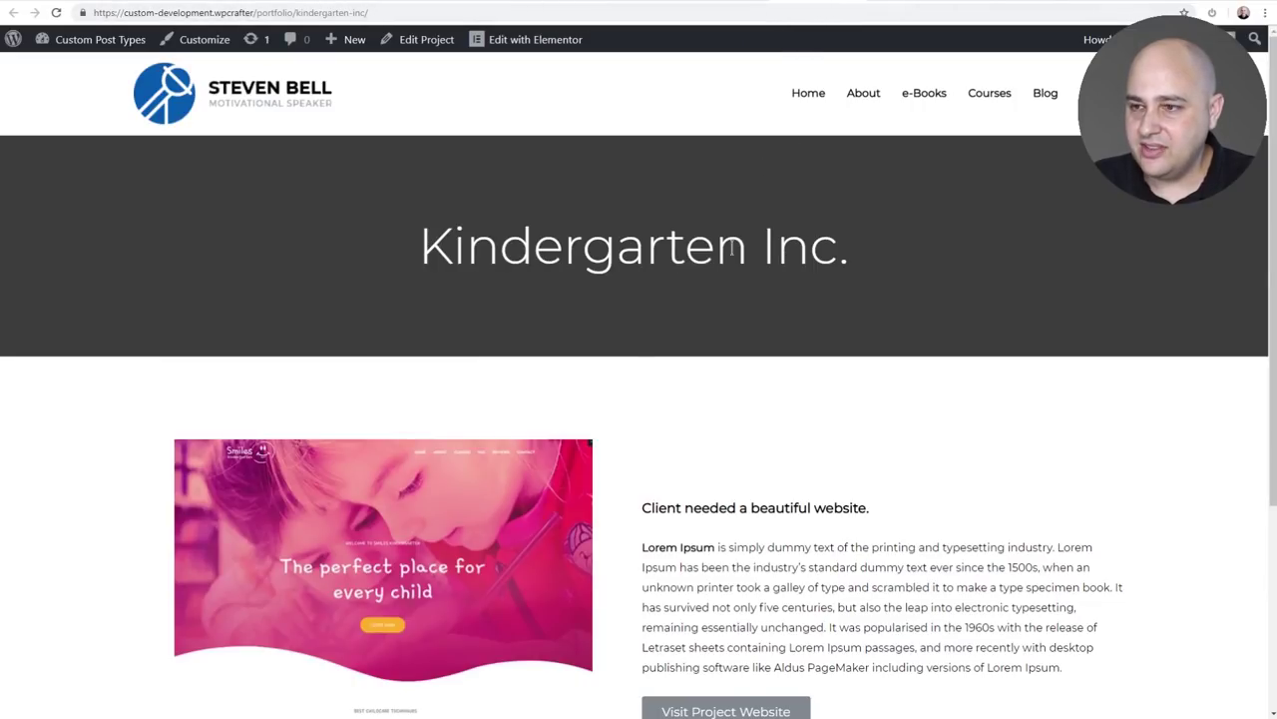
scroll(748, 427, "down", 3)
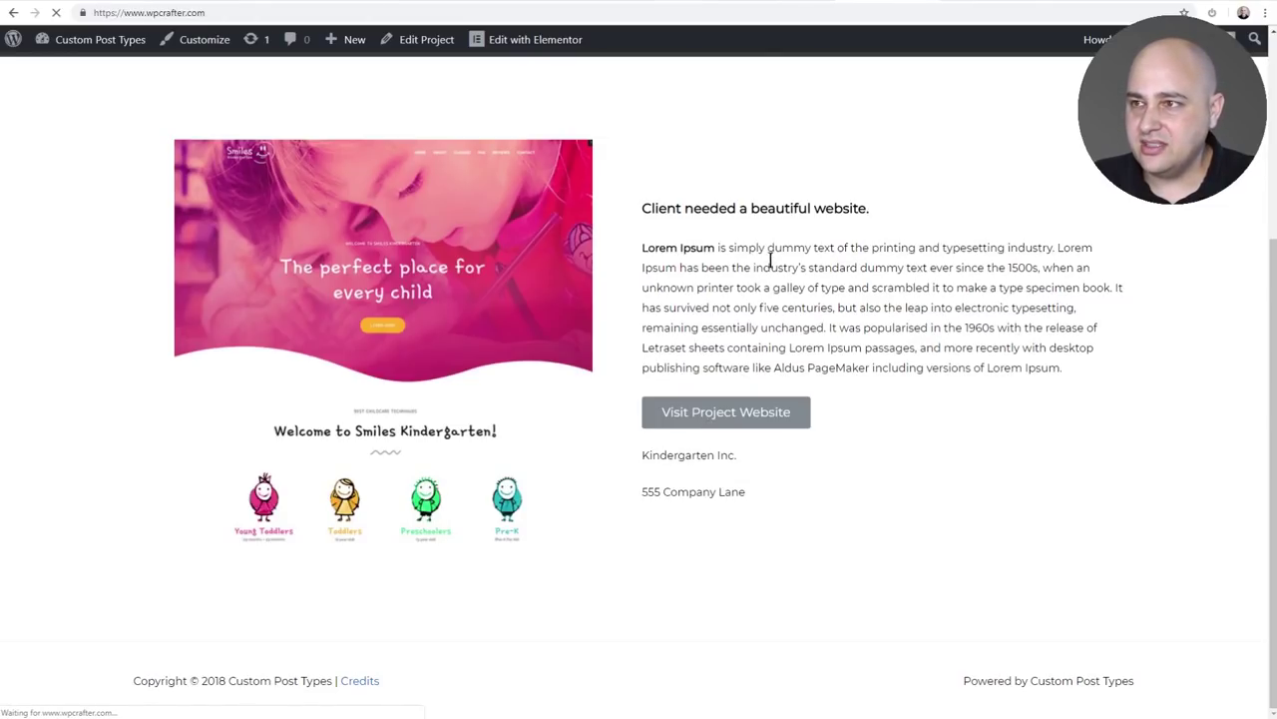
left_click(915, 4)
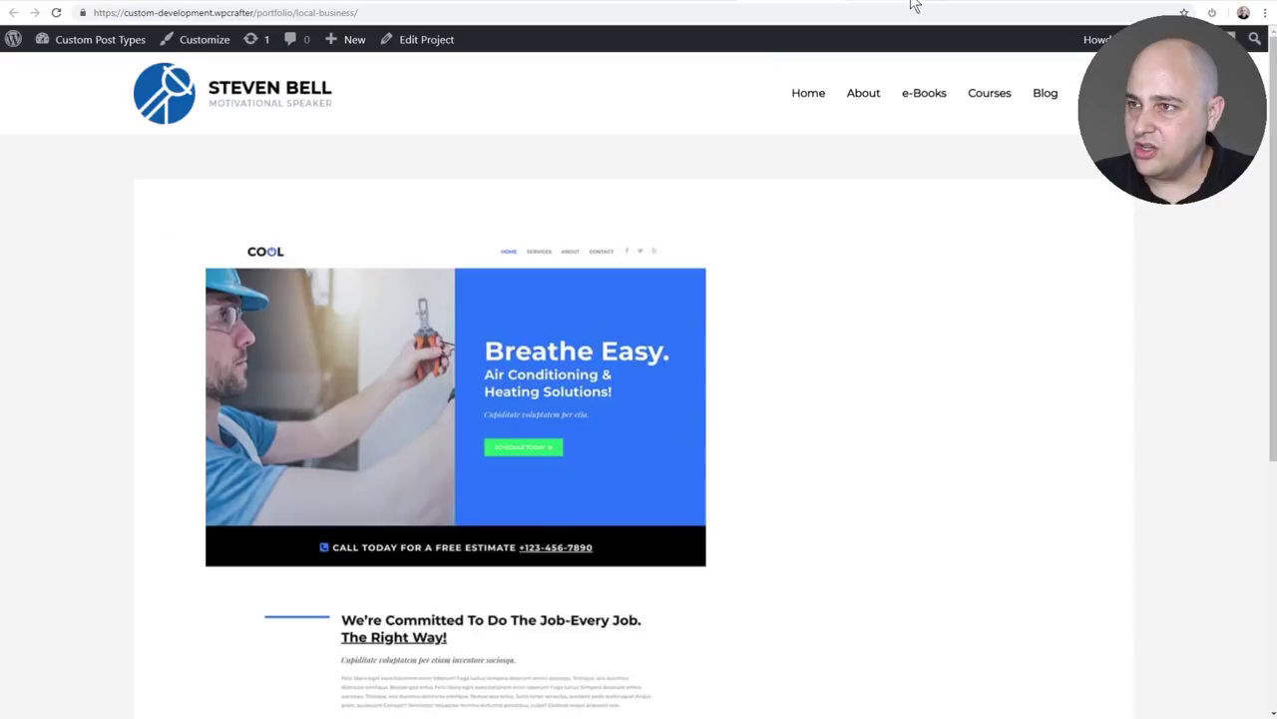
Step: Open the site's /portfolio/ archive page and examine how it lists the projects from Local Business to Kindergarten Inc
left_click(643, 12)
key("Return")
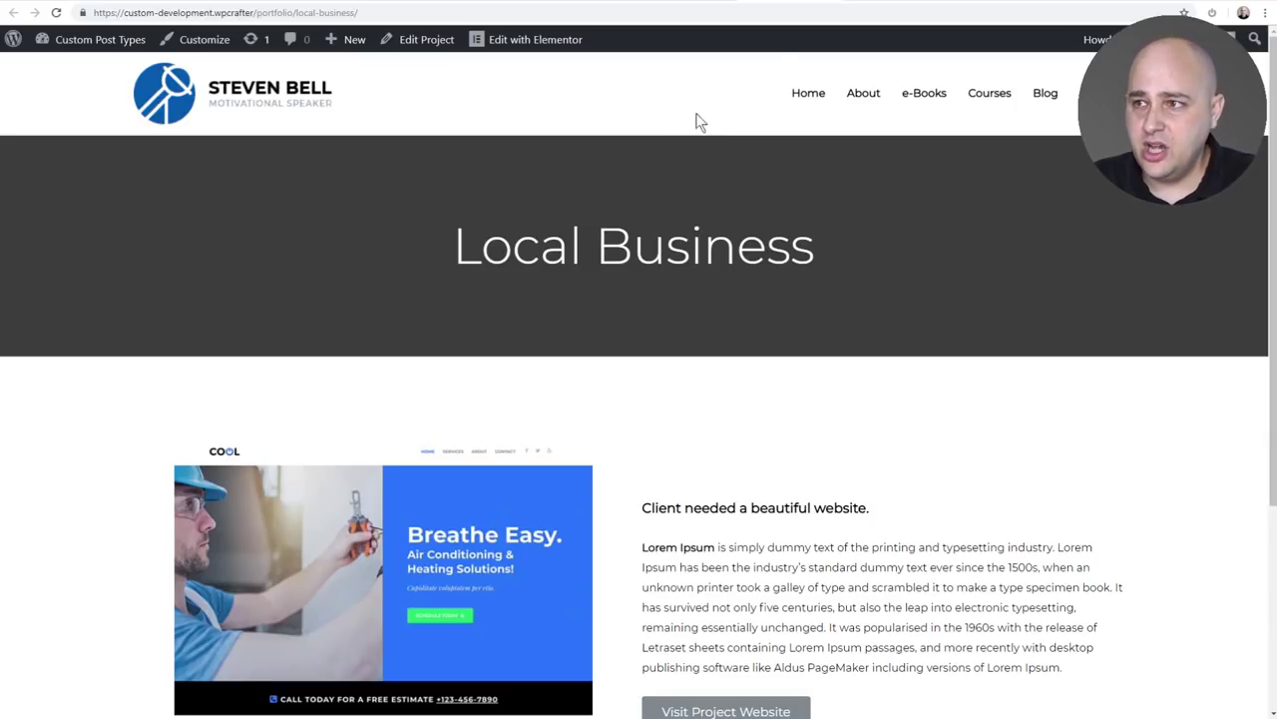
key("alt+Left")
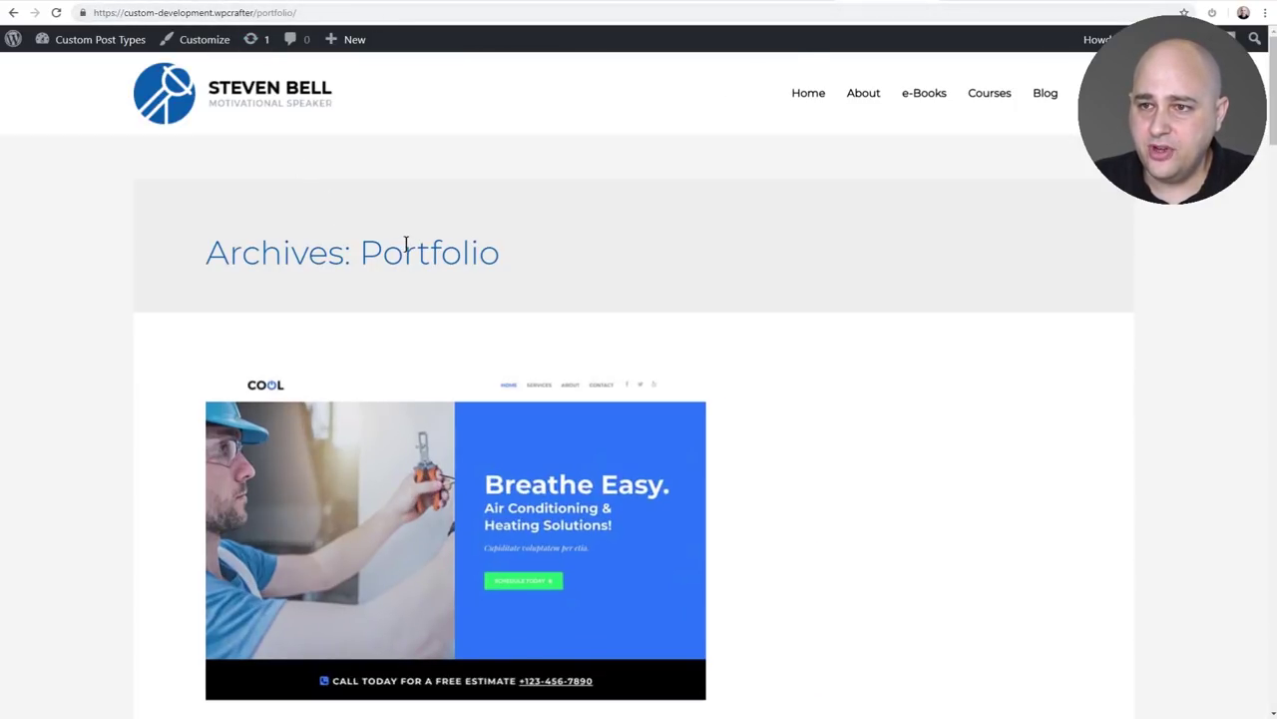
scroll(557, 230, "down", 2)
scroll(557, 231, "up", 2)
scroll(557, 231, "down", 5)
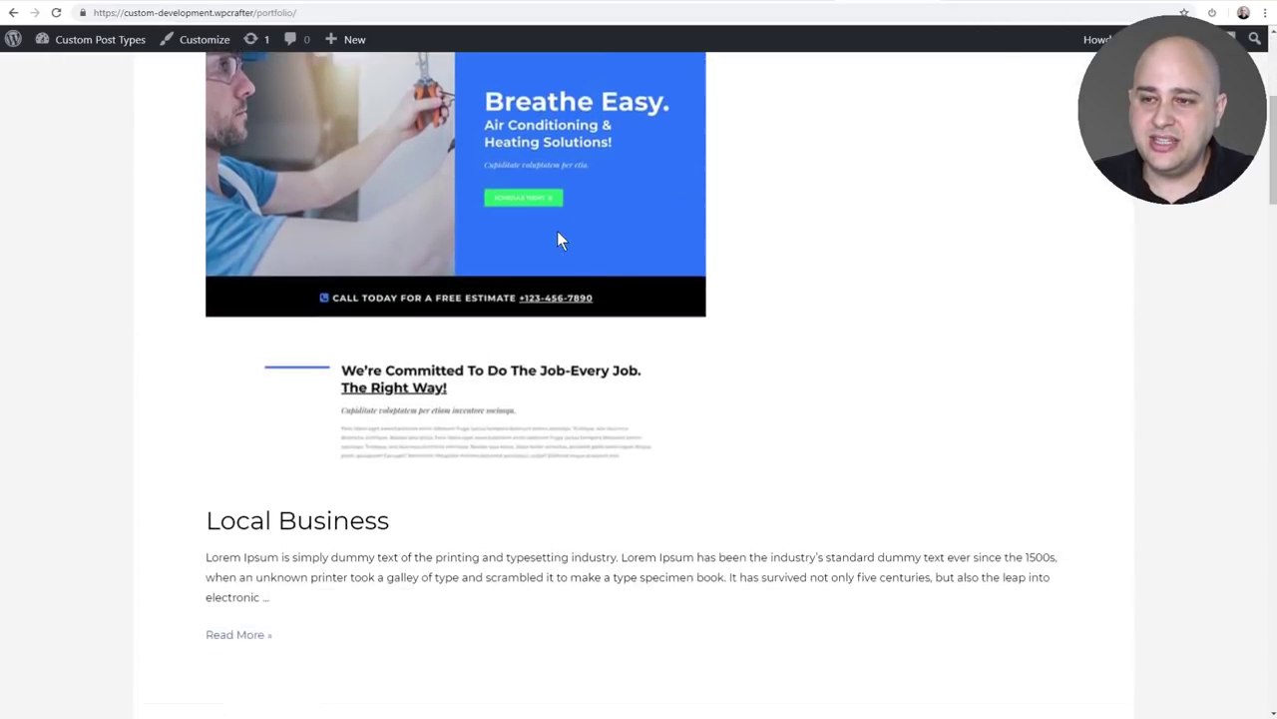
scroll(558, 239, "down", 10)
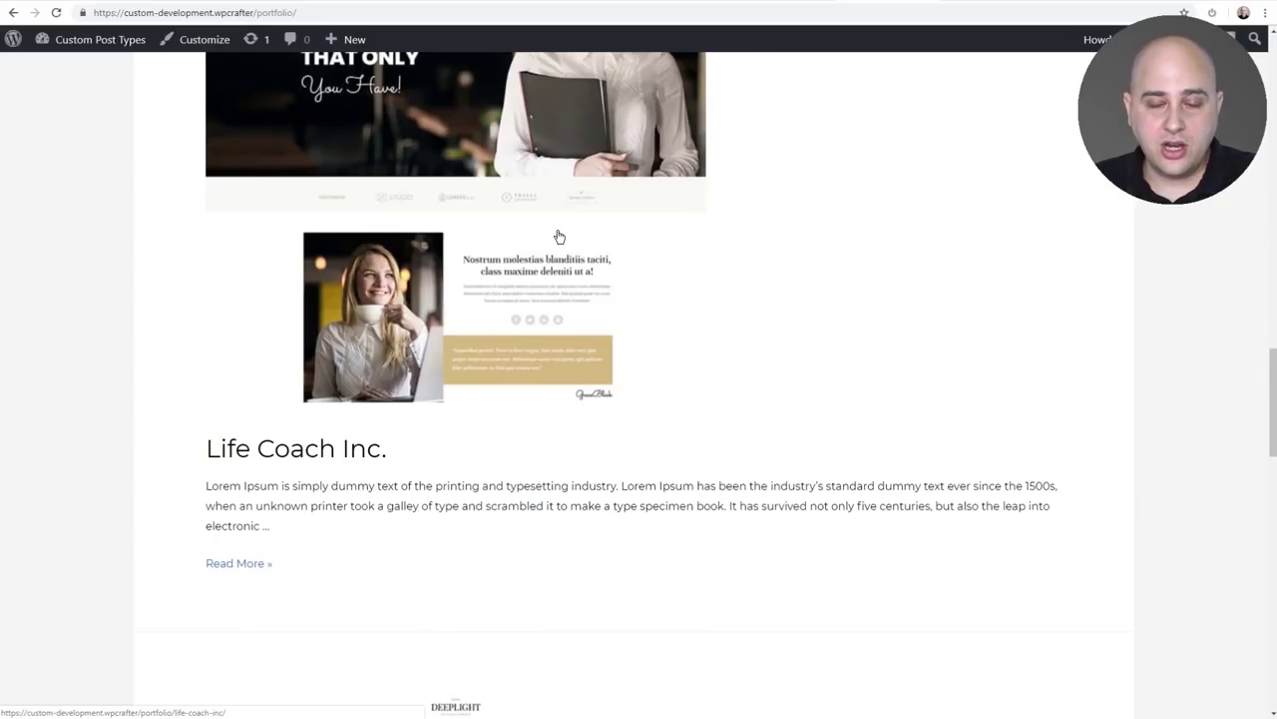
scroll(559, 236, "down", 5)
scroll(559, 236, "down", 7)
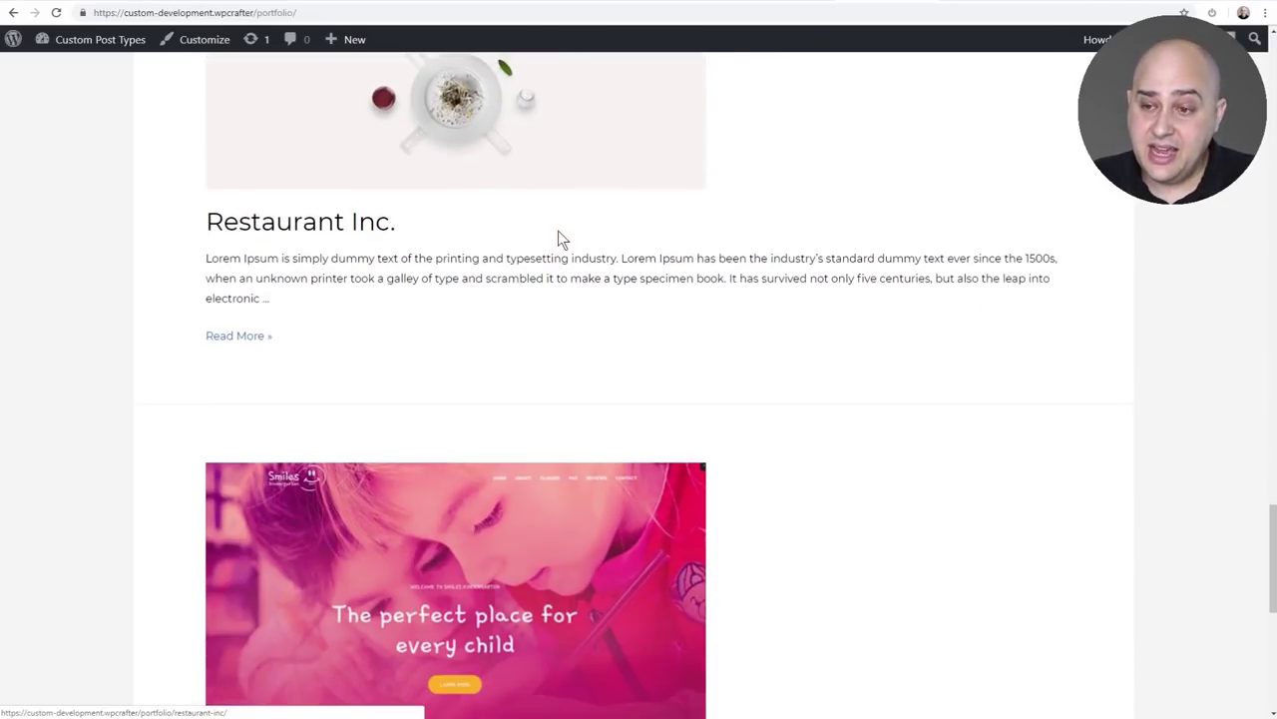
scroll(559, 236, "down", 3)
scroll(559, 237, "up", 10)
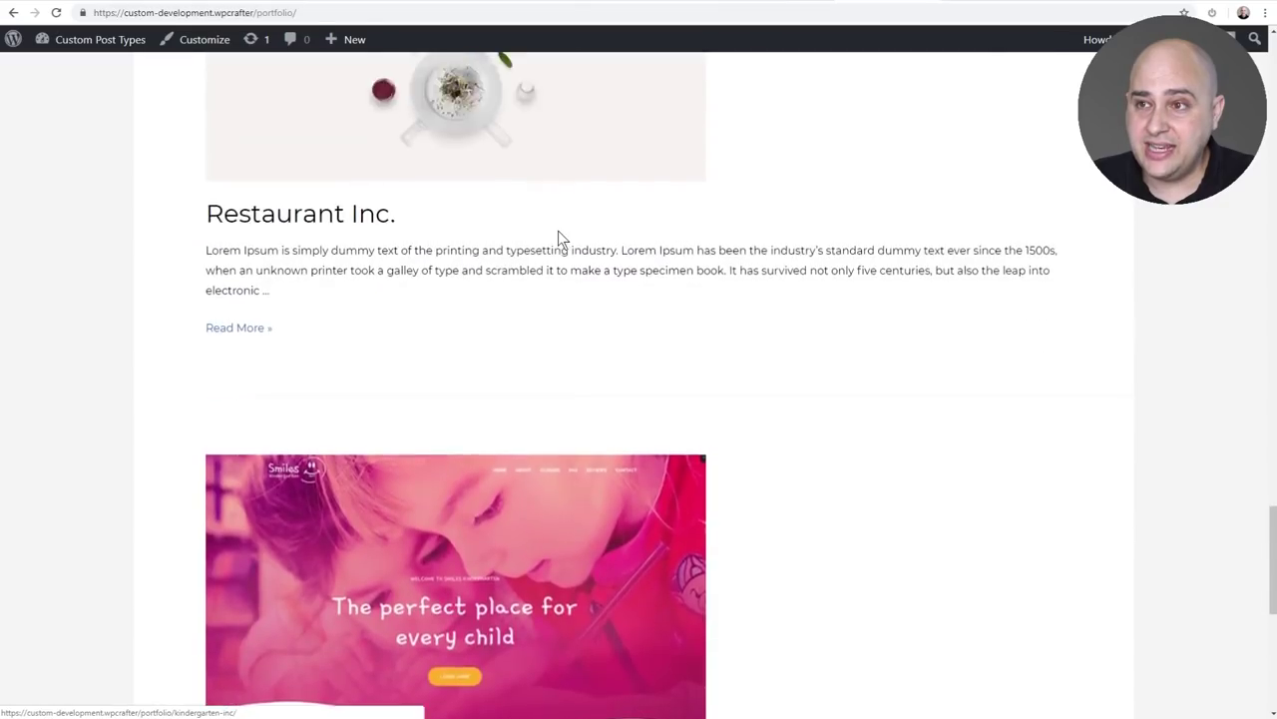
scroll(559, 237, "up", 15)
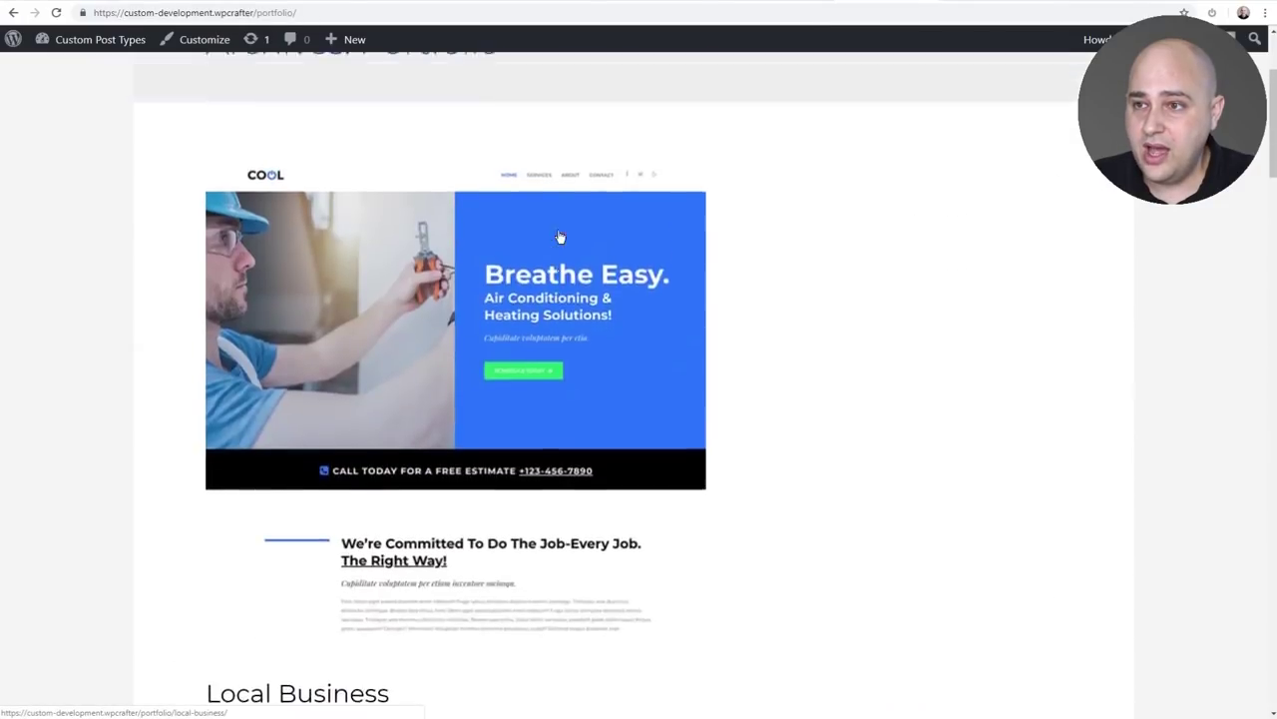
Step: Return to the dashboard and create a new Elementor template of type Archive named Portfolio Archive
key("alt+Left")
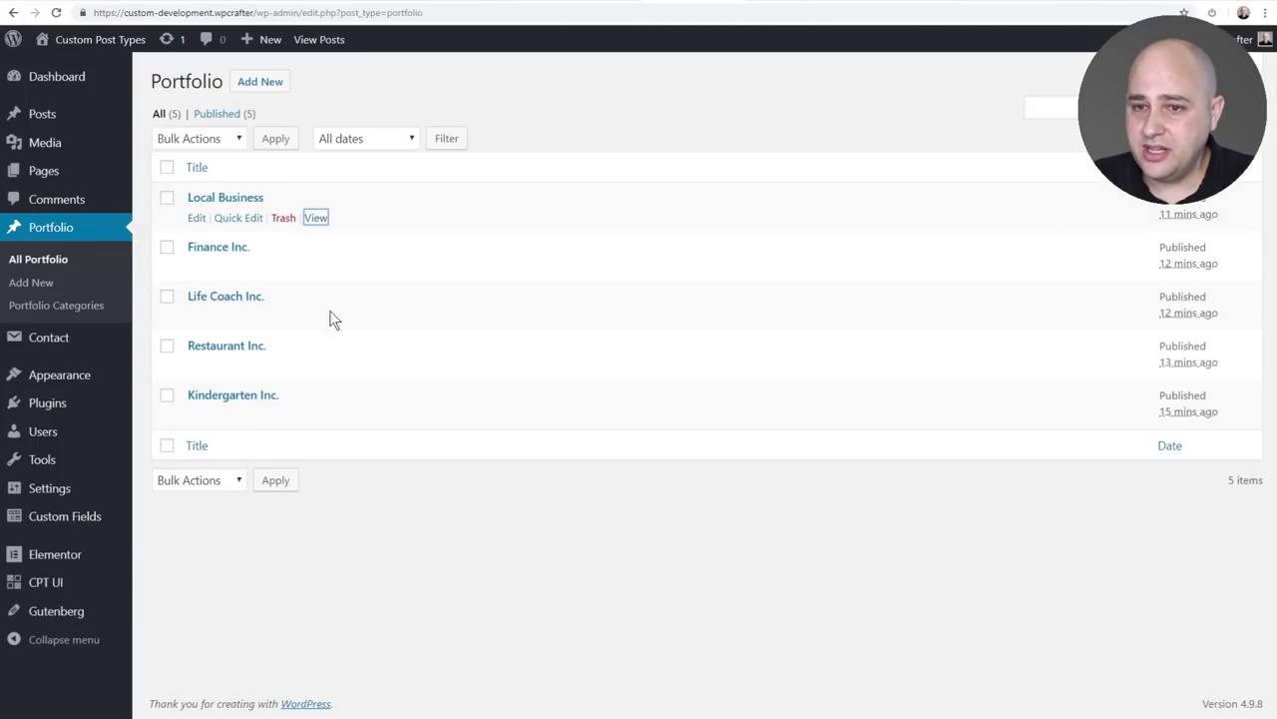
mouse_move(80, 556)
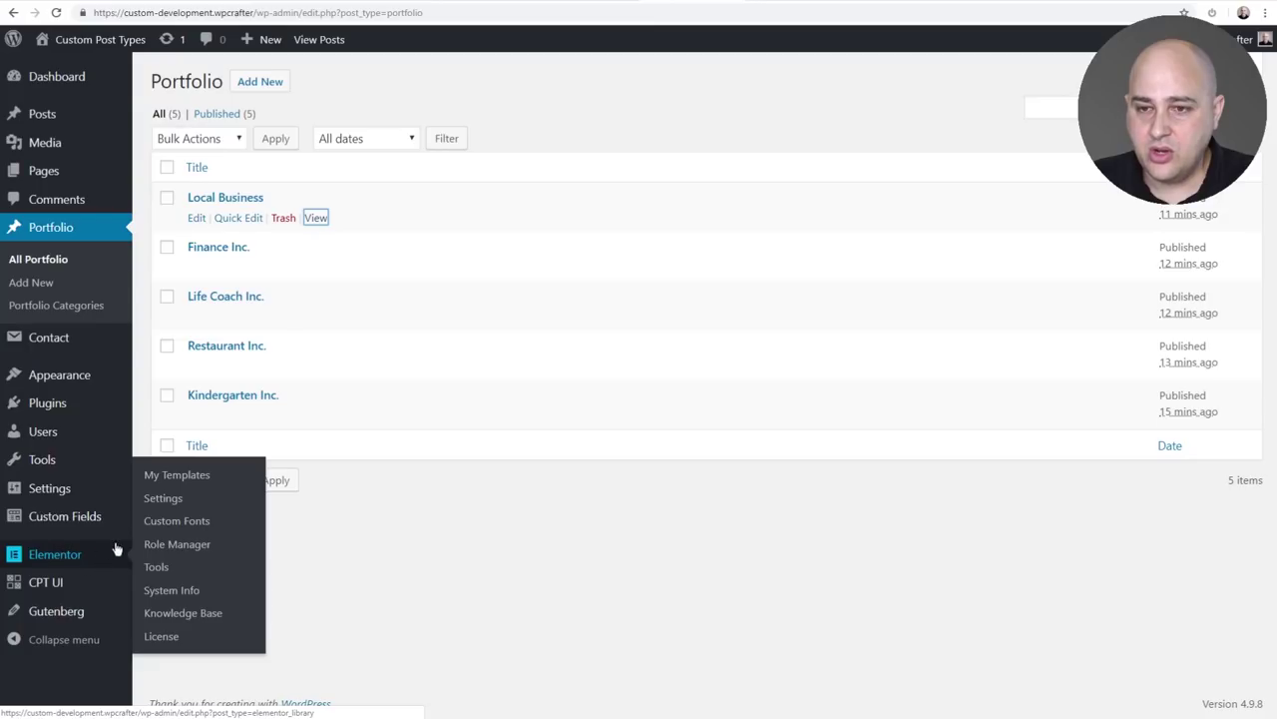
left_click(171, 475)
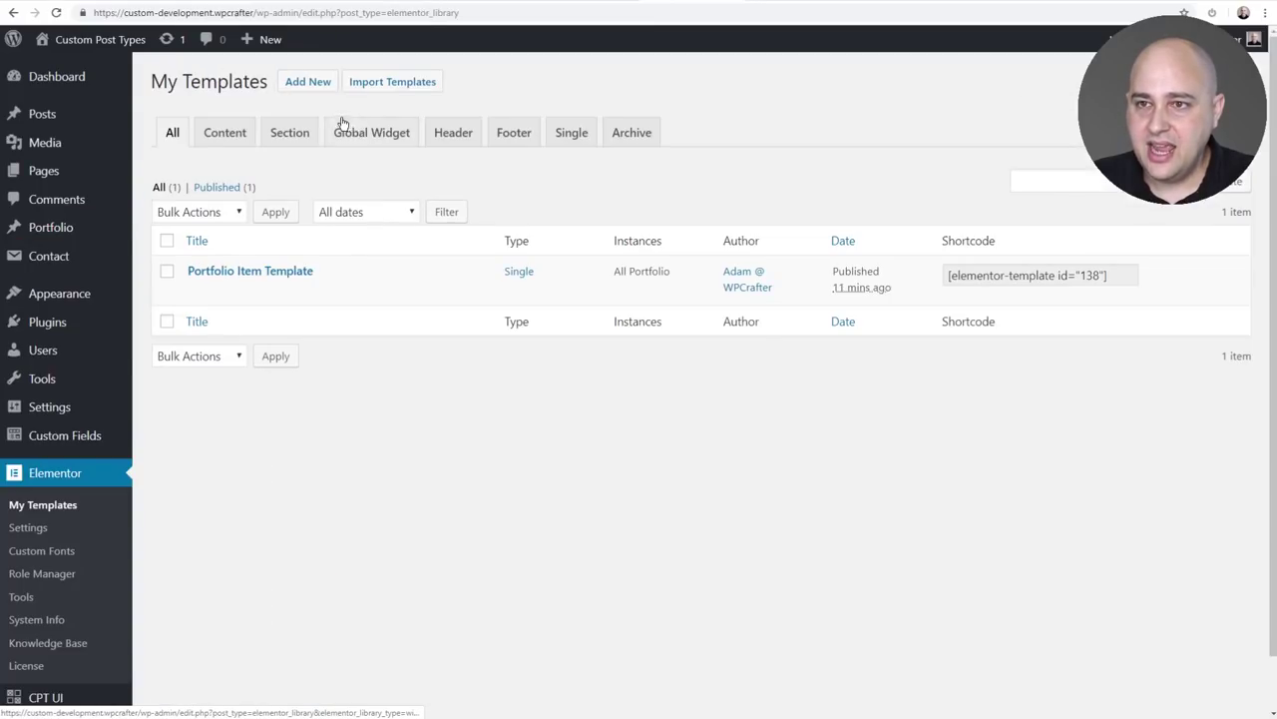
left_click(296, 84)
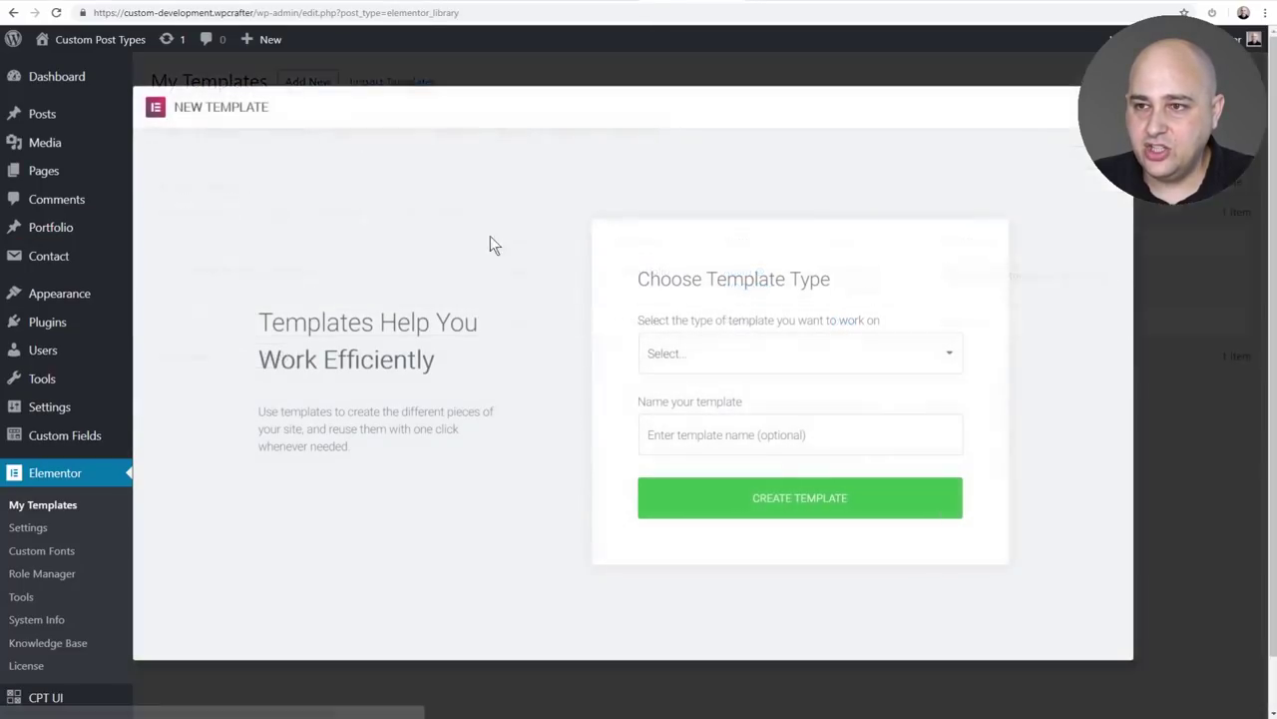
left_click(723, 362)
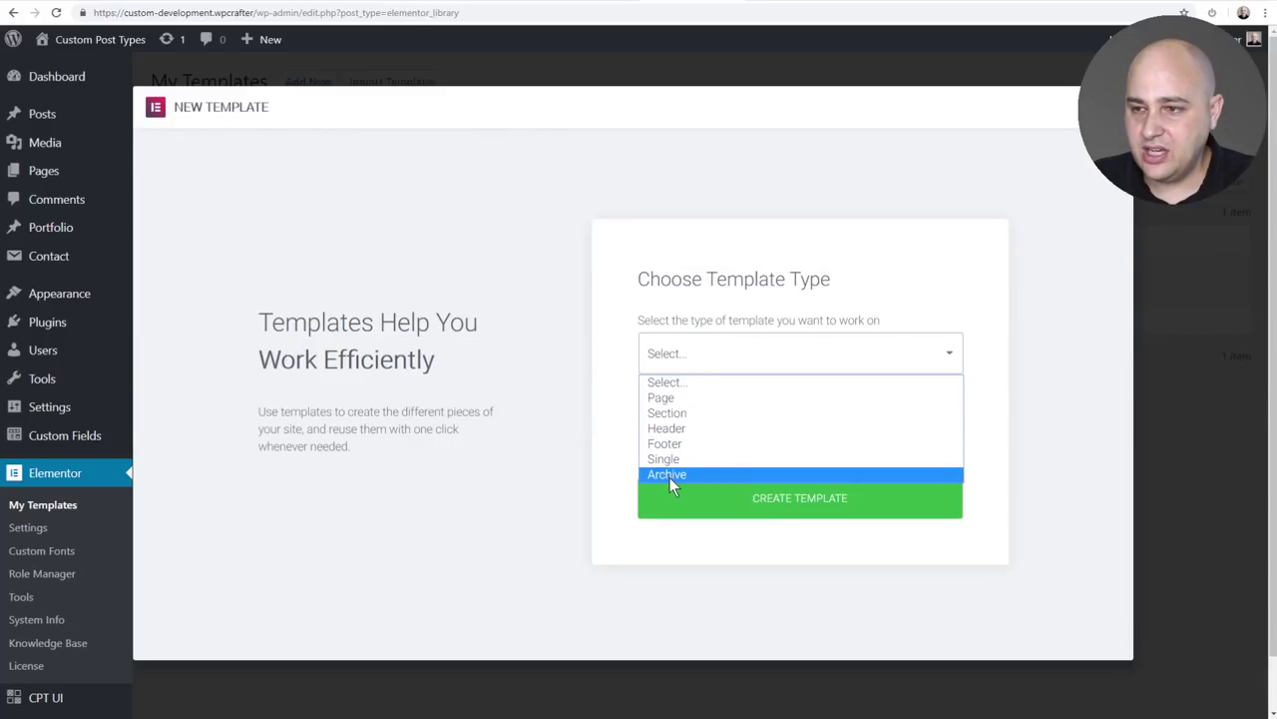
left_click(670, 475)
left_click(672, 435)
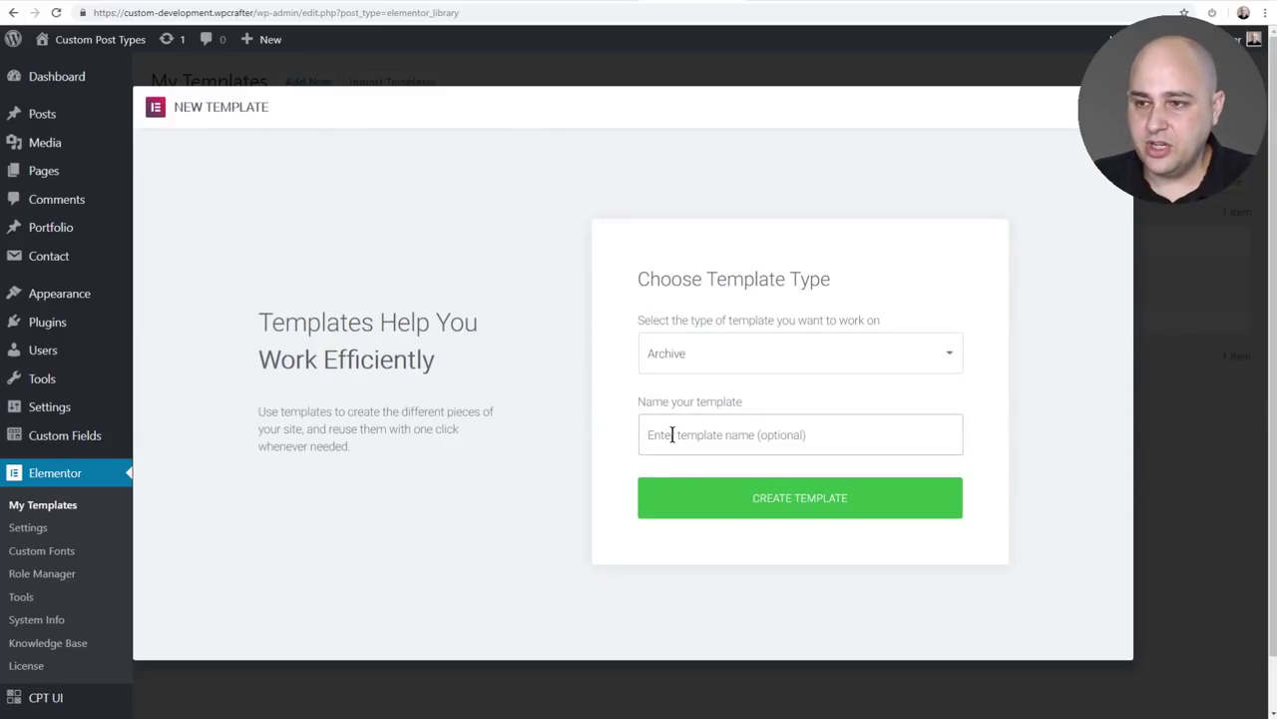
type("Portfolio Archive")
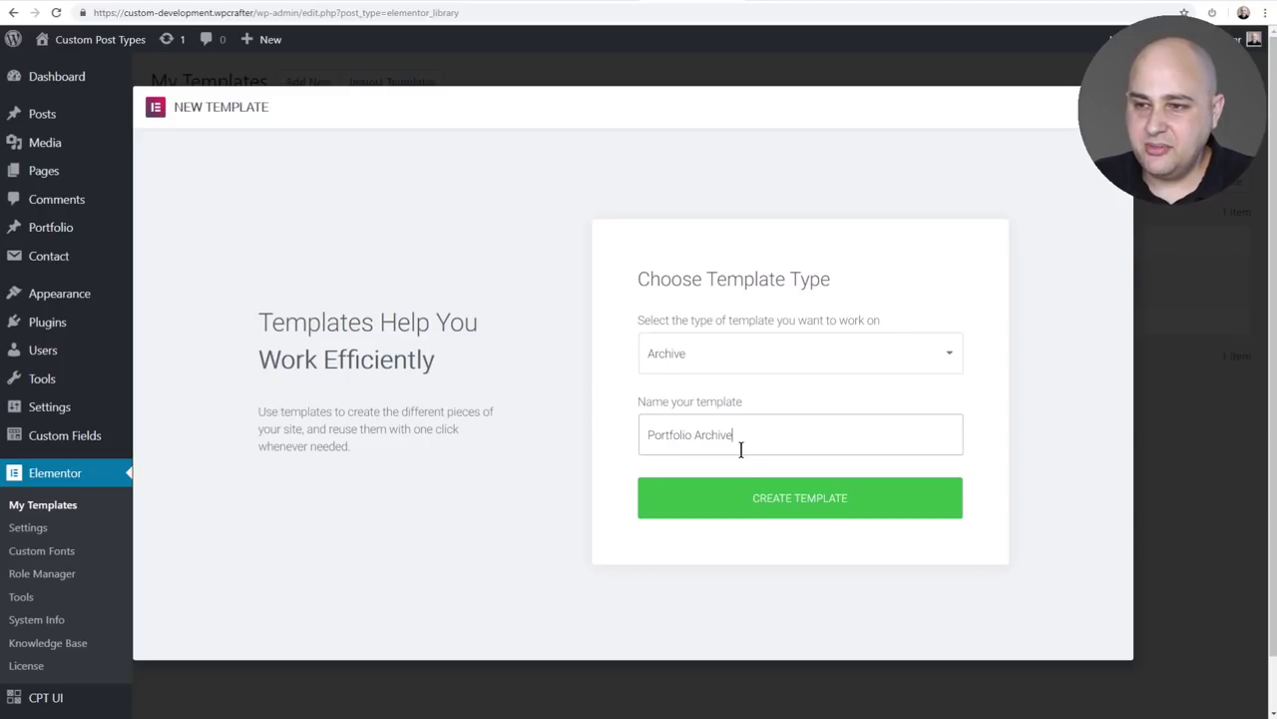
left_click(824, 504)
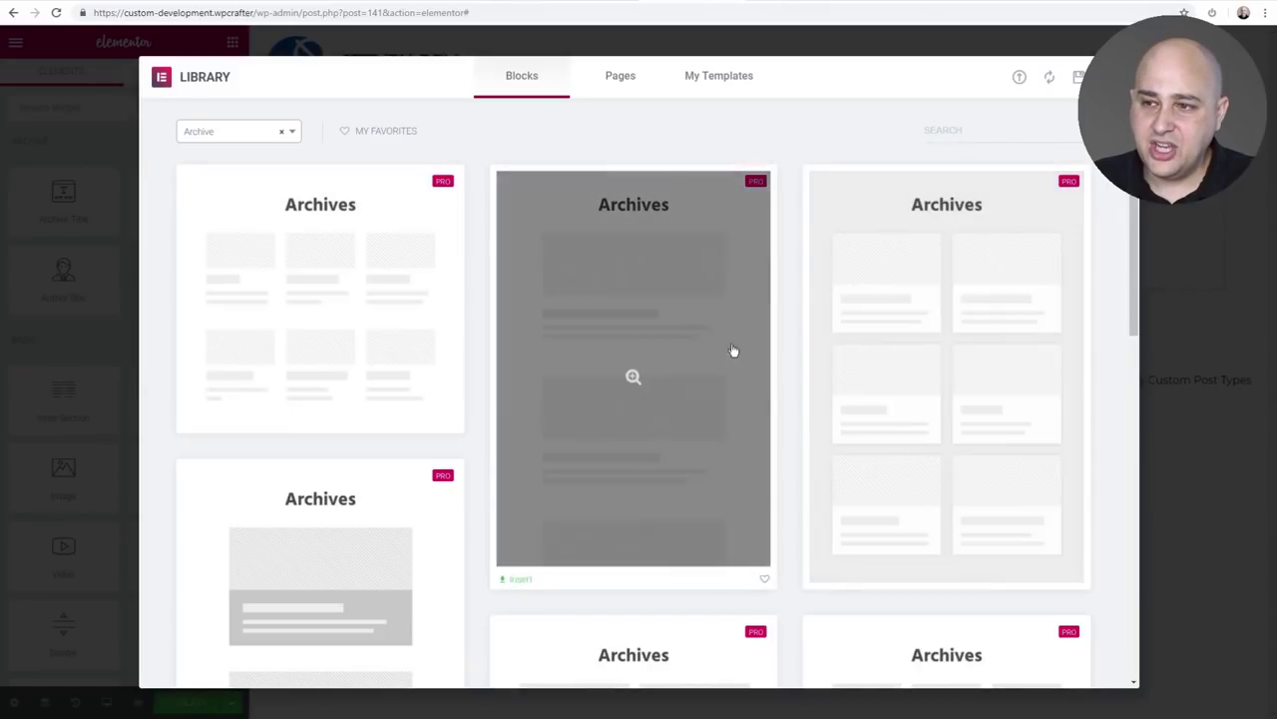
Step: Look through the Archive blocks in the template library and close the library without inserting one
scroll(745, 413, "down", 10)
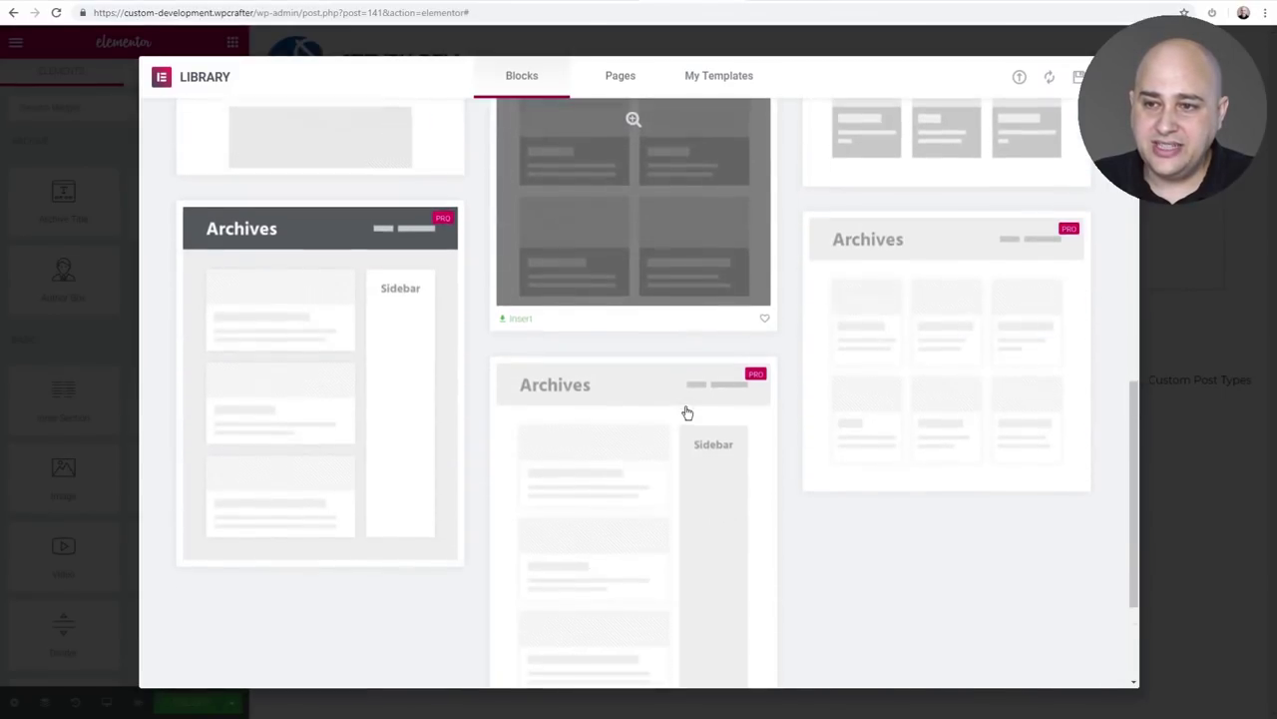
scroll(780, 401, "up", 7)
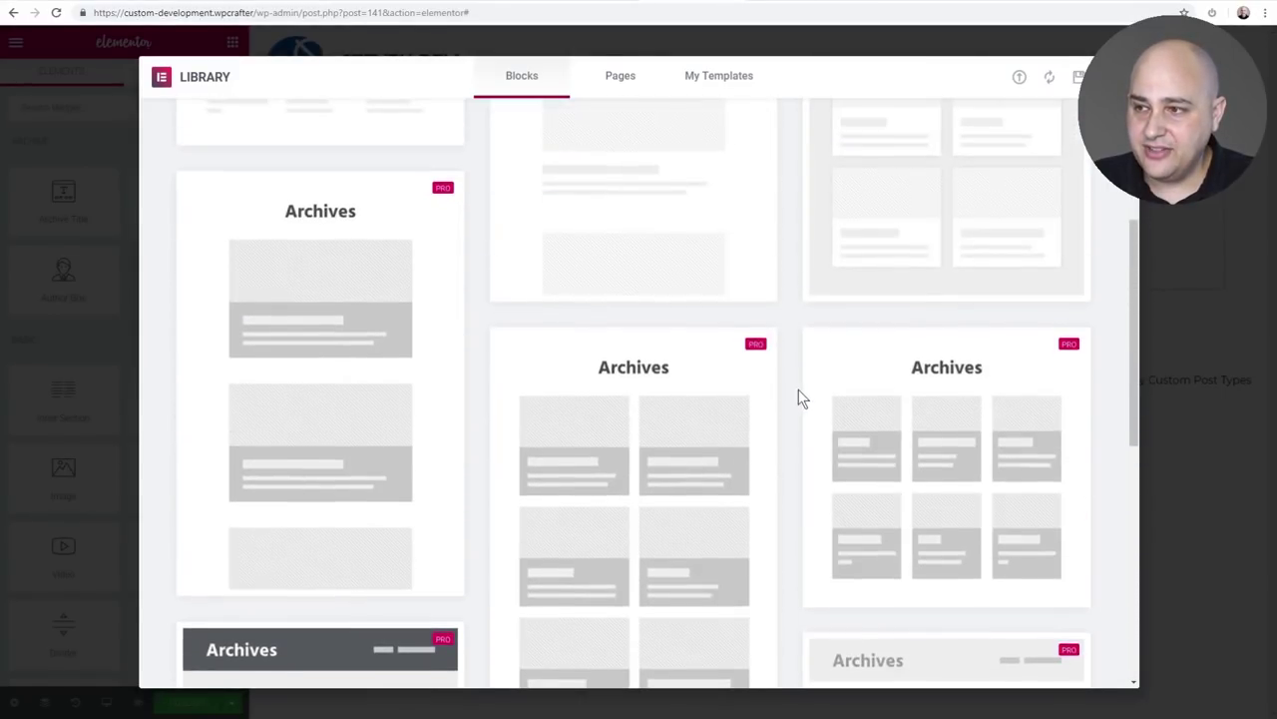
scroll(799, 385, "up", 2)
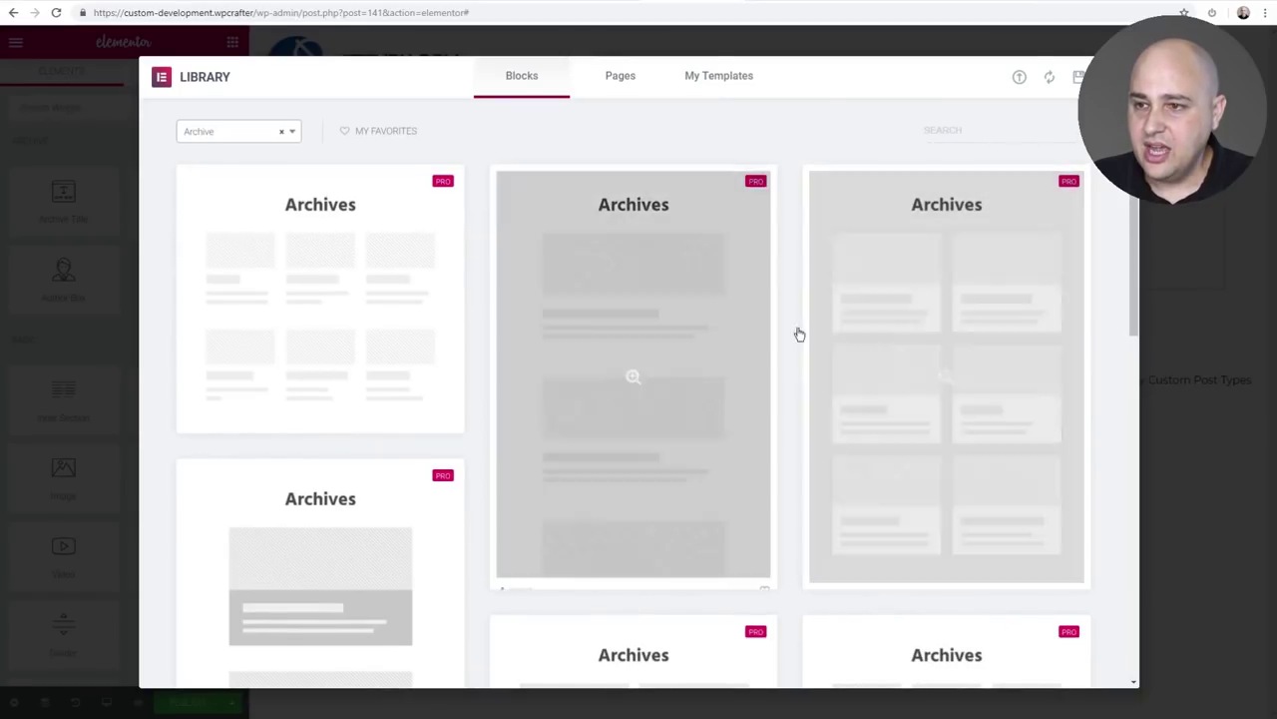
key("Escape")
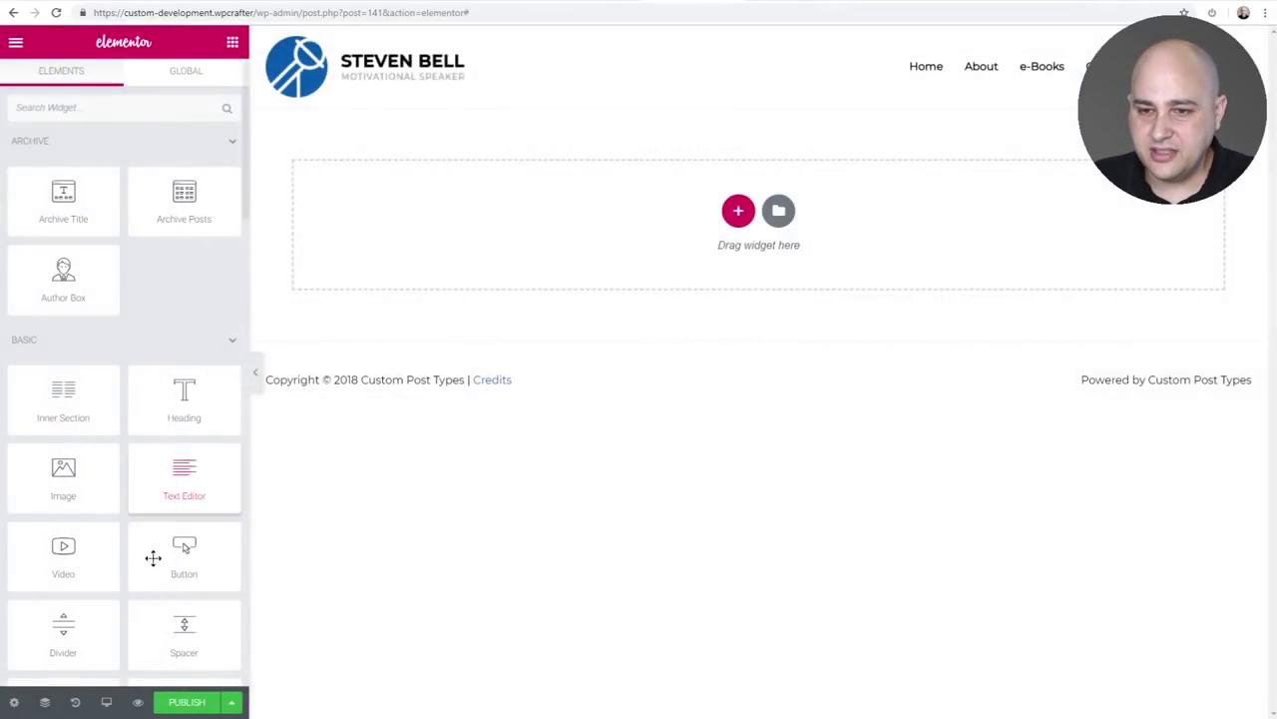
Step: Set the Portfolio Archive template to preview its dynamic content as Portfolio Archive
left_click(16, 703)
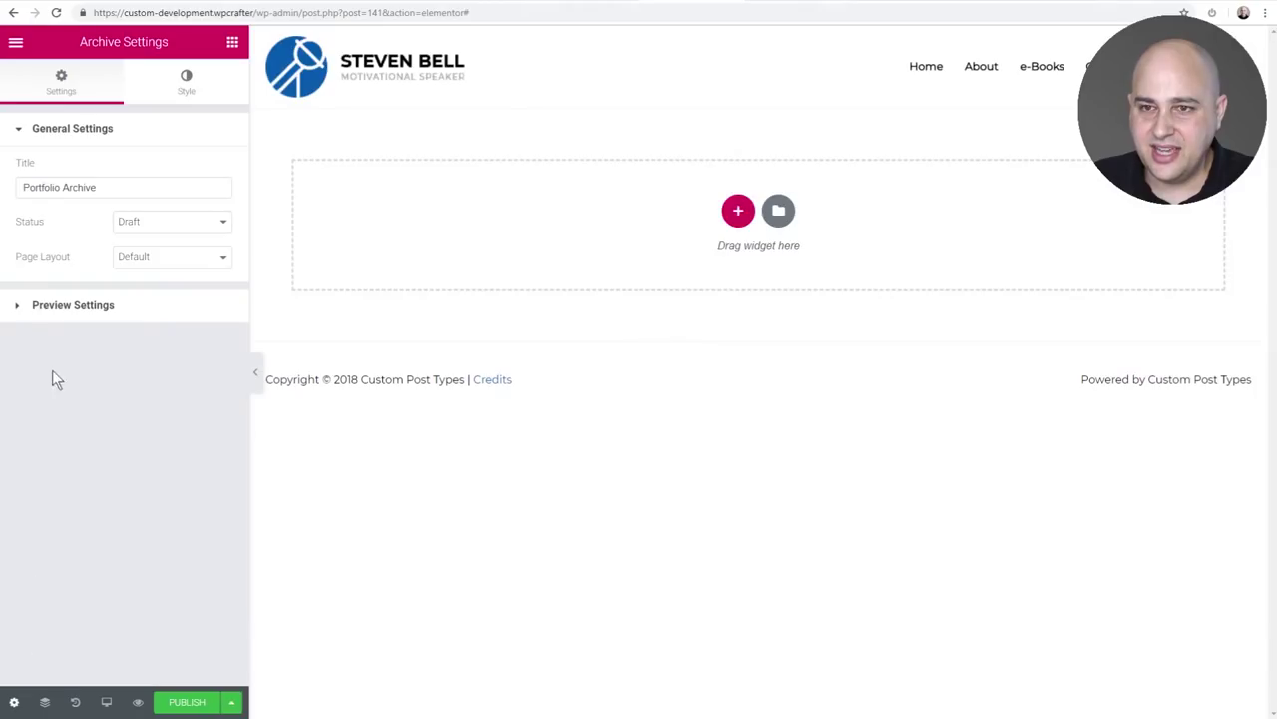
left_click(62, 306)
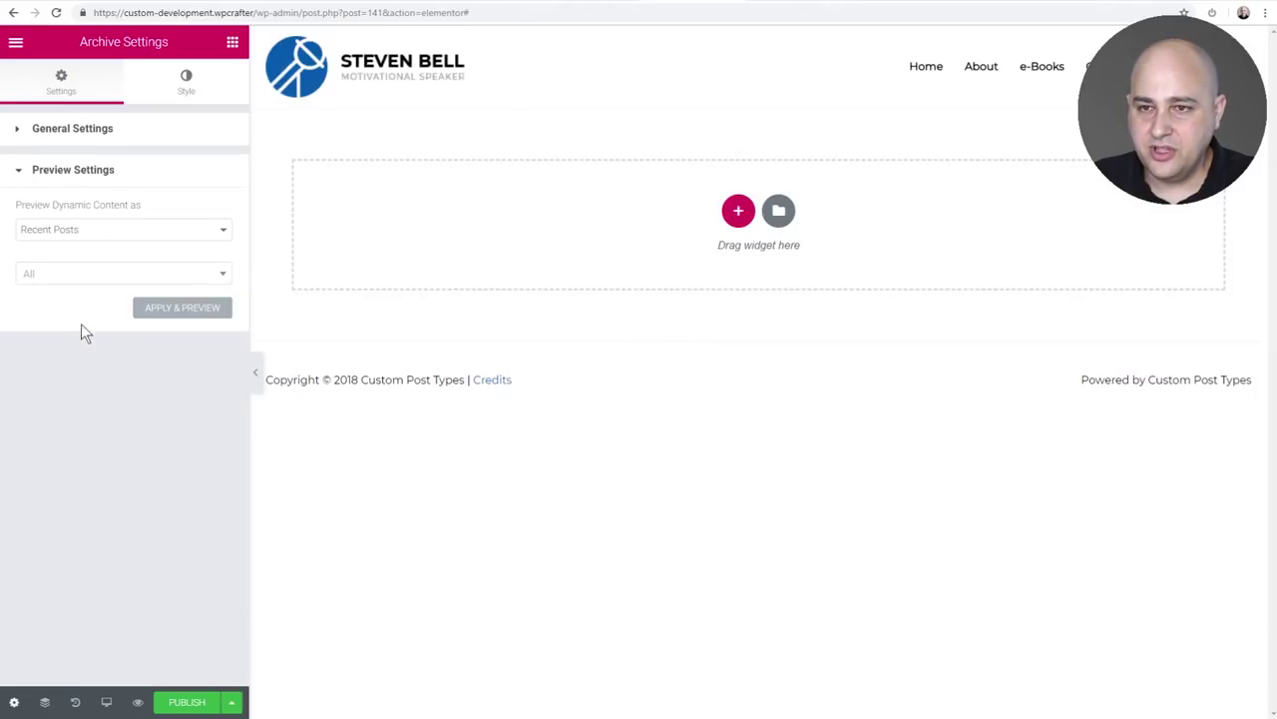
left_click(53, 232)
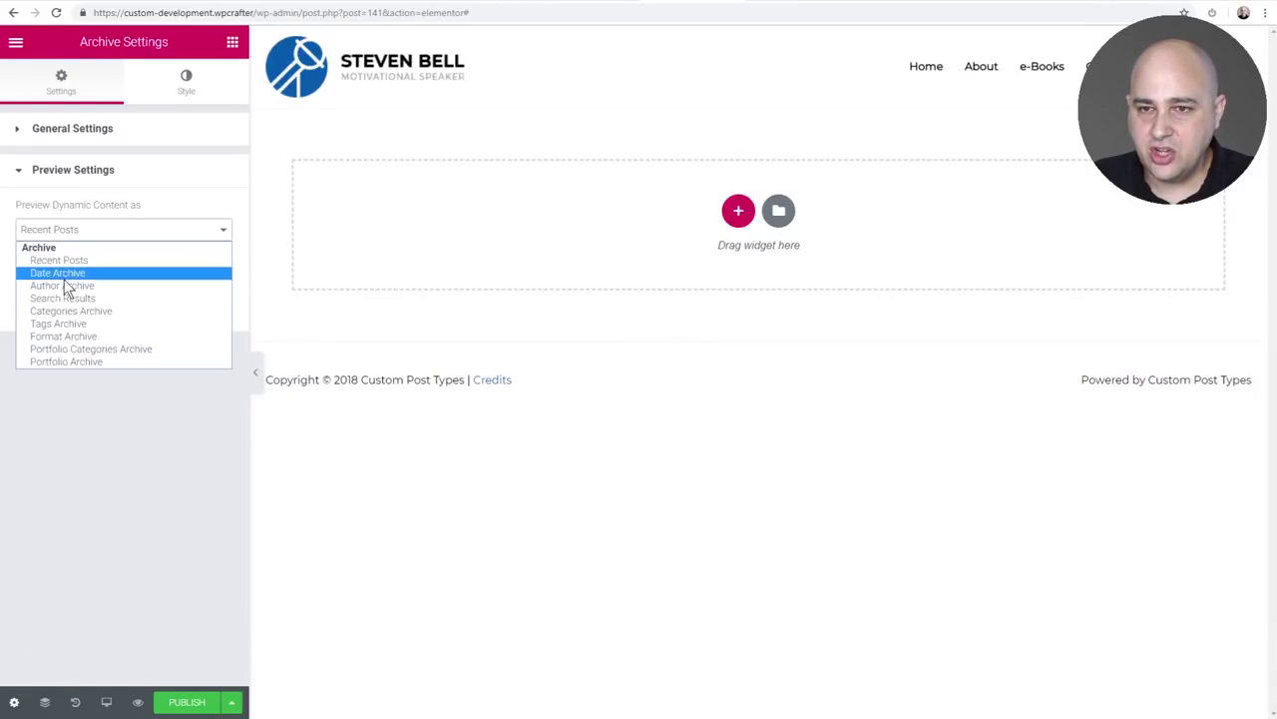
left_click(74, 363)
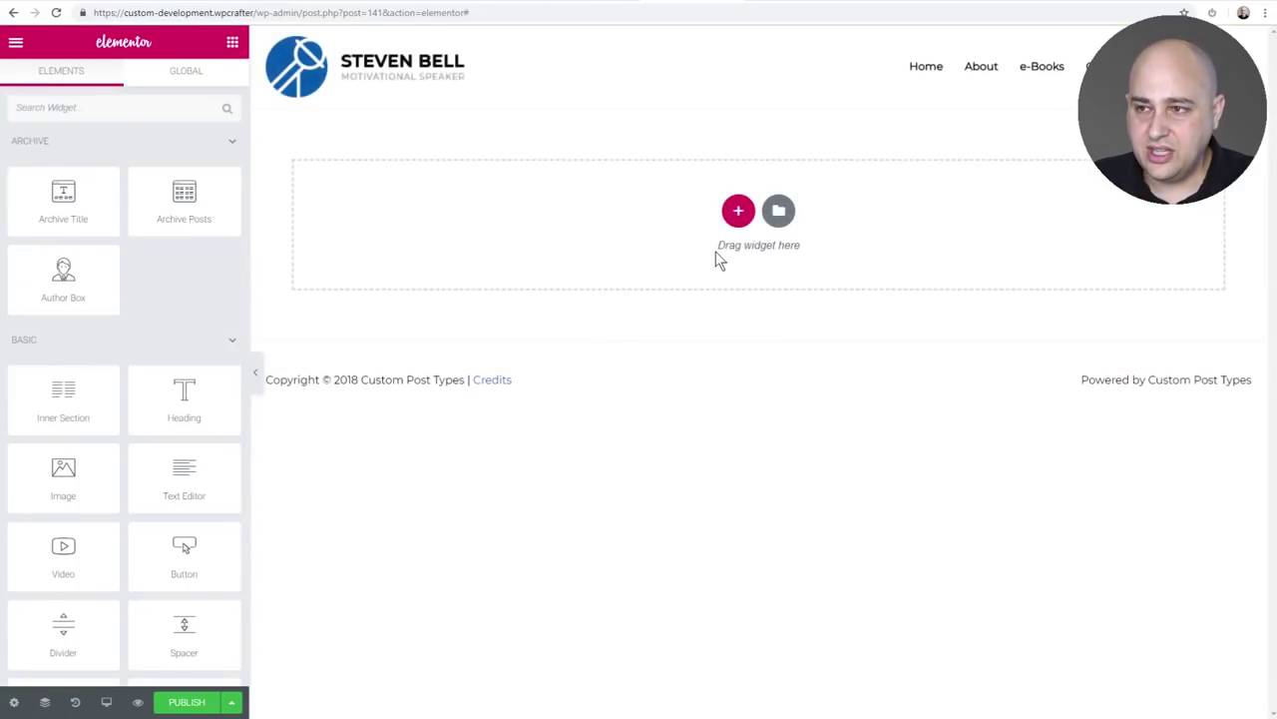
Step: Add an Archive Posts widget to the empty template area and set its skin to Cards
left_click(232, 45)
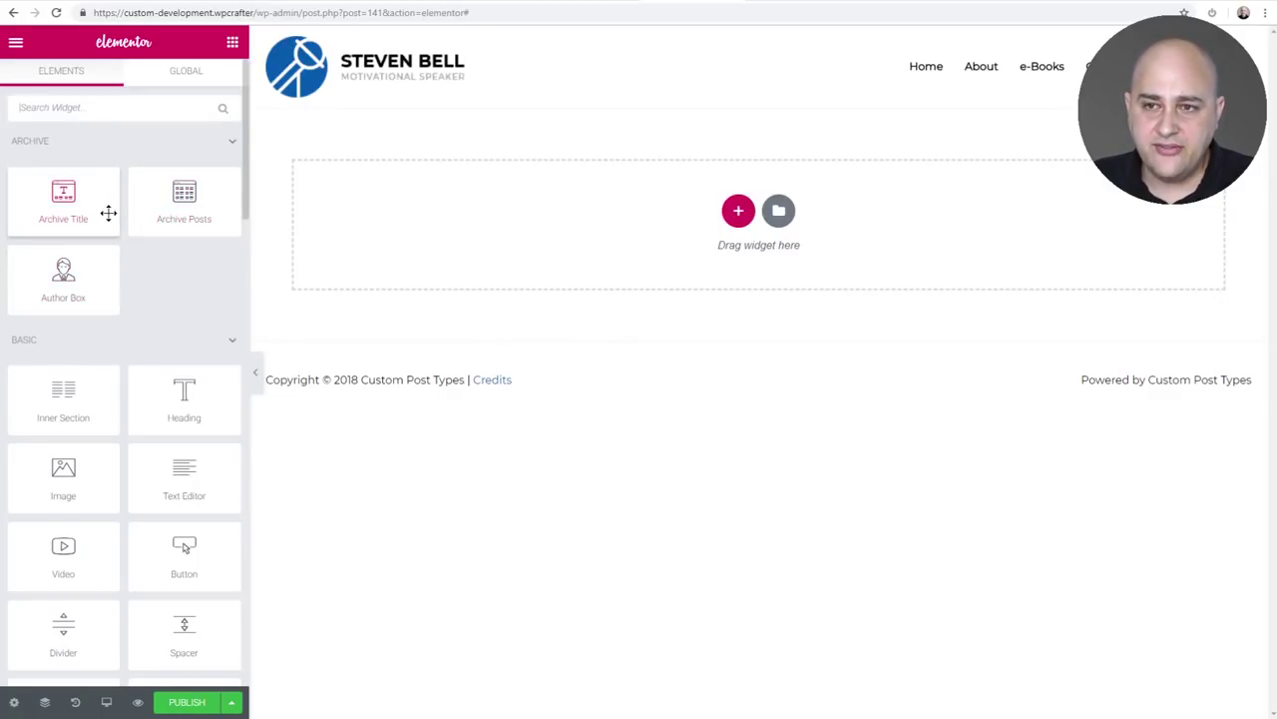
left_click_drag(174, 207, 502, 239)
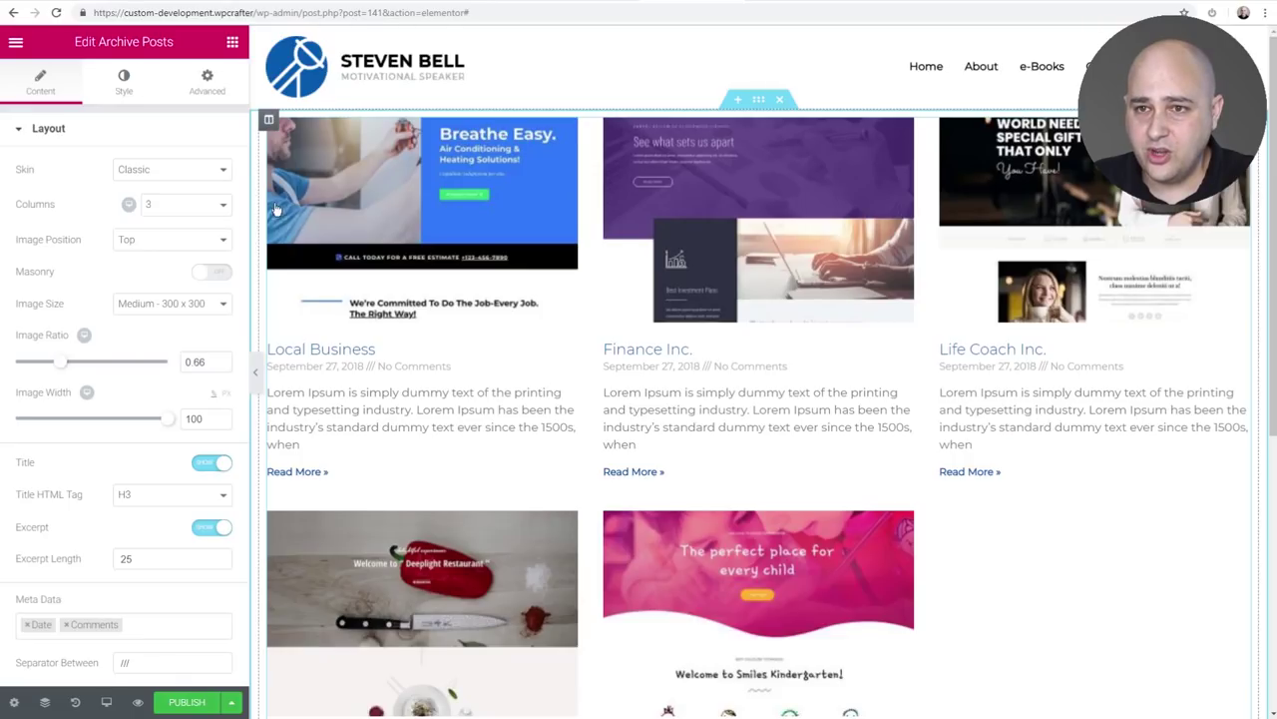
left_click(221, 170)
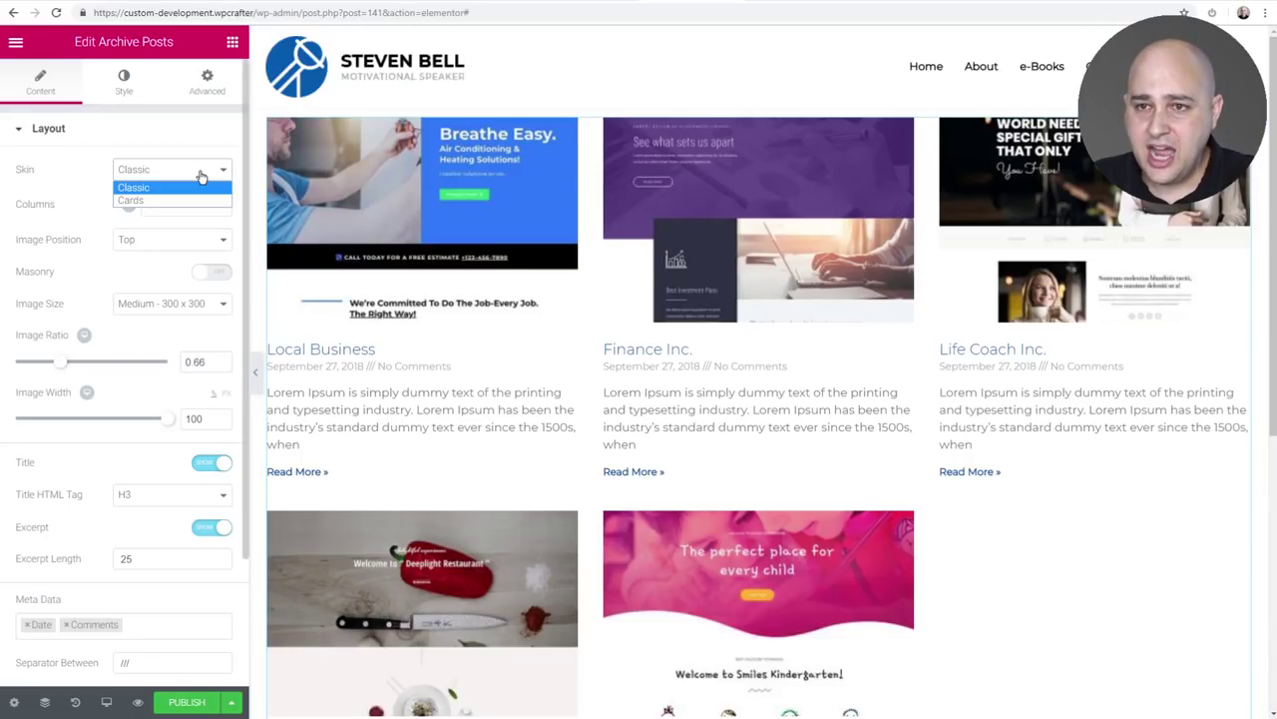
left_click(132, 200)
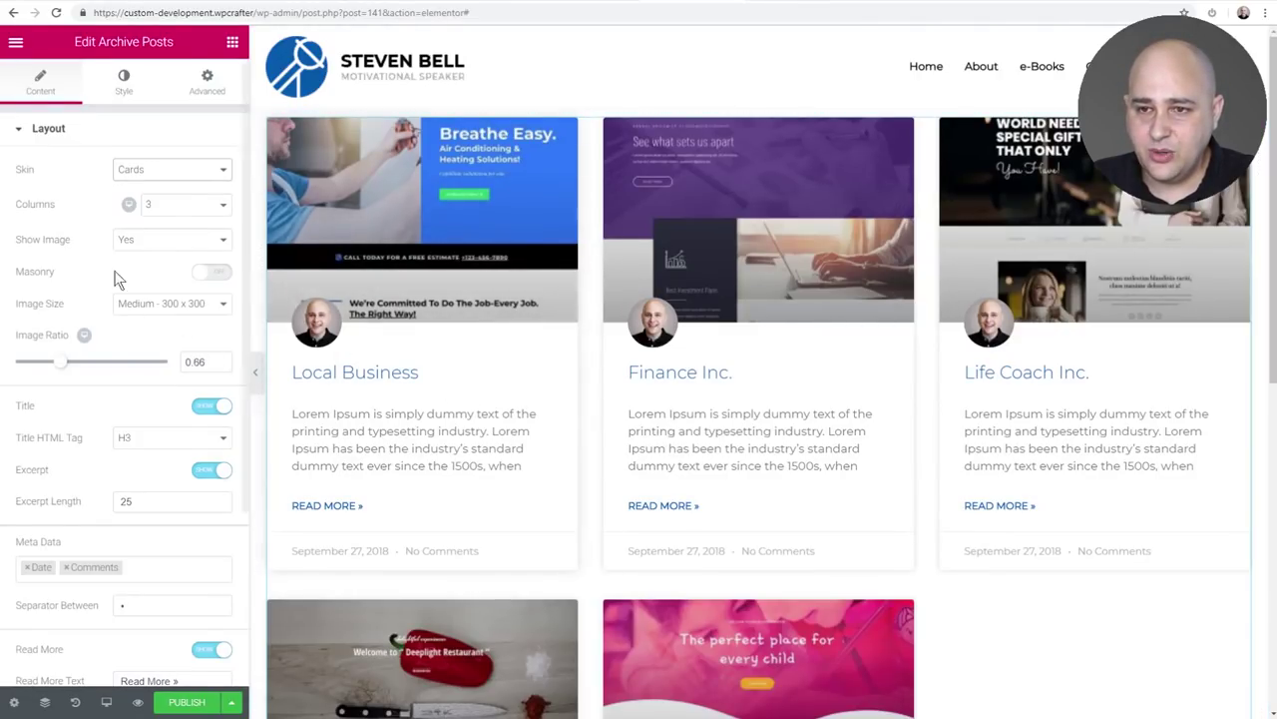
Step: Remove Comments and Date from the project cards' meta data and hide the excerpt
scroll(82, 267, "down", 3)
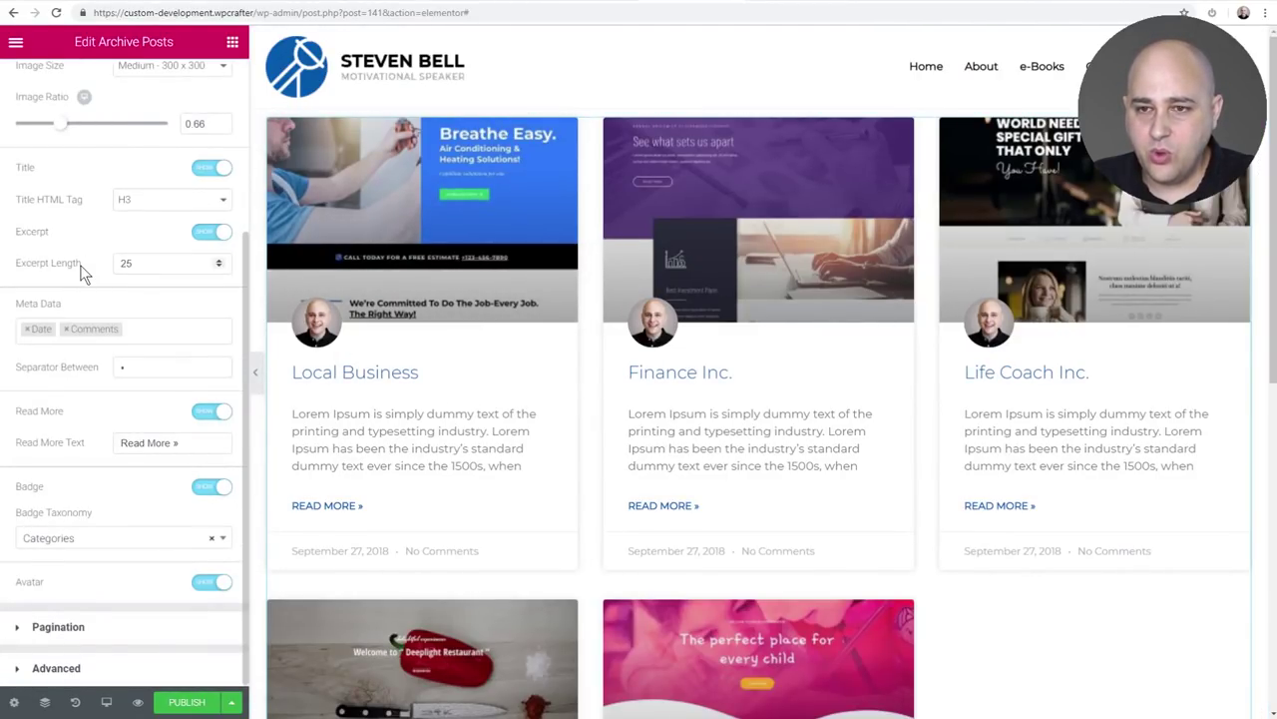
left_click(63, 329)
left_click(64, 328)
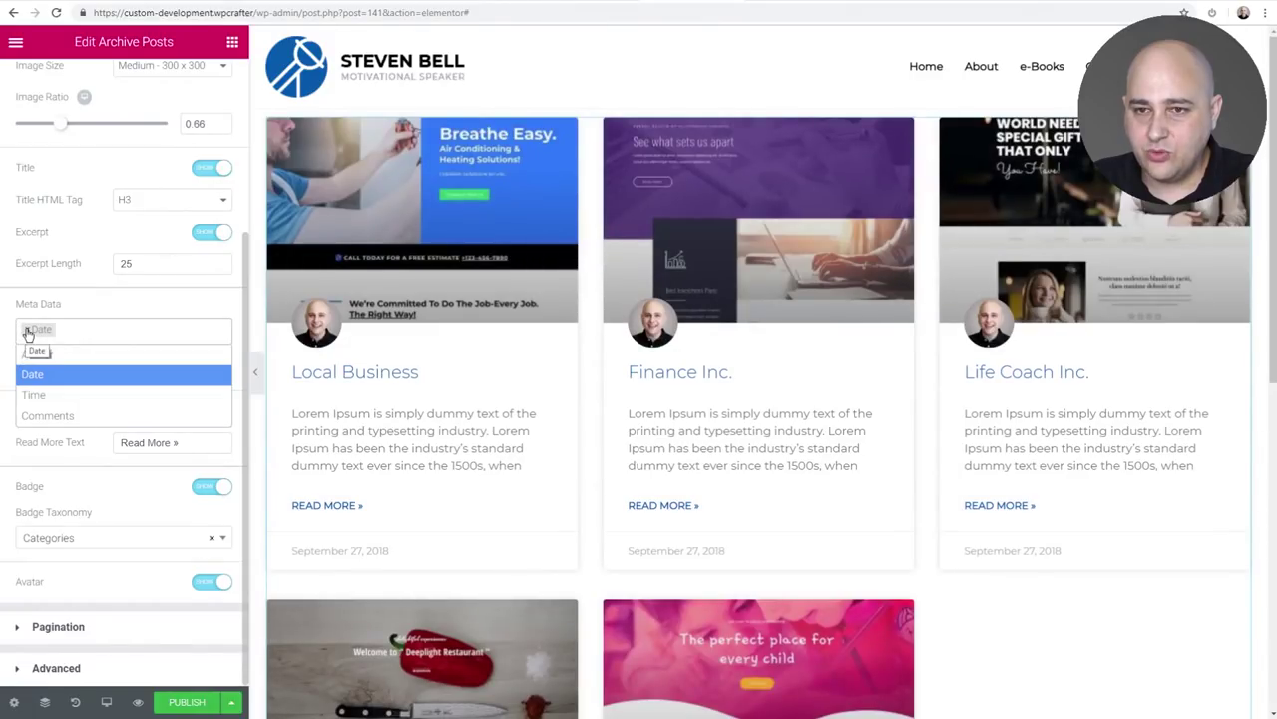
left_click(27, 329)
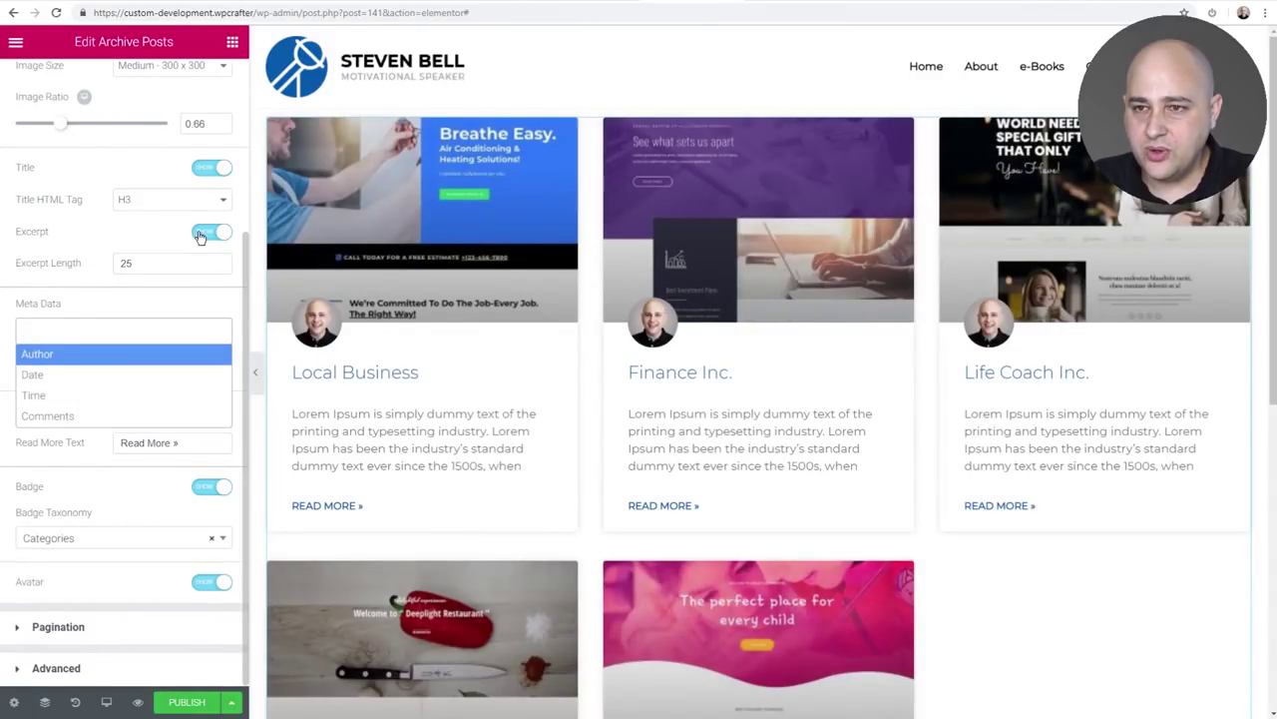
left_click(199, 234)
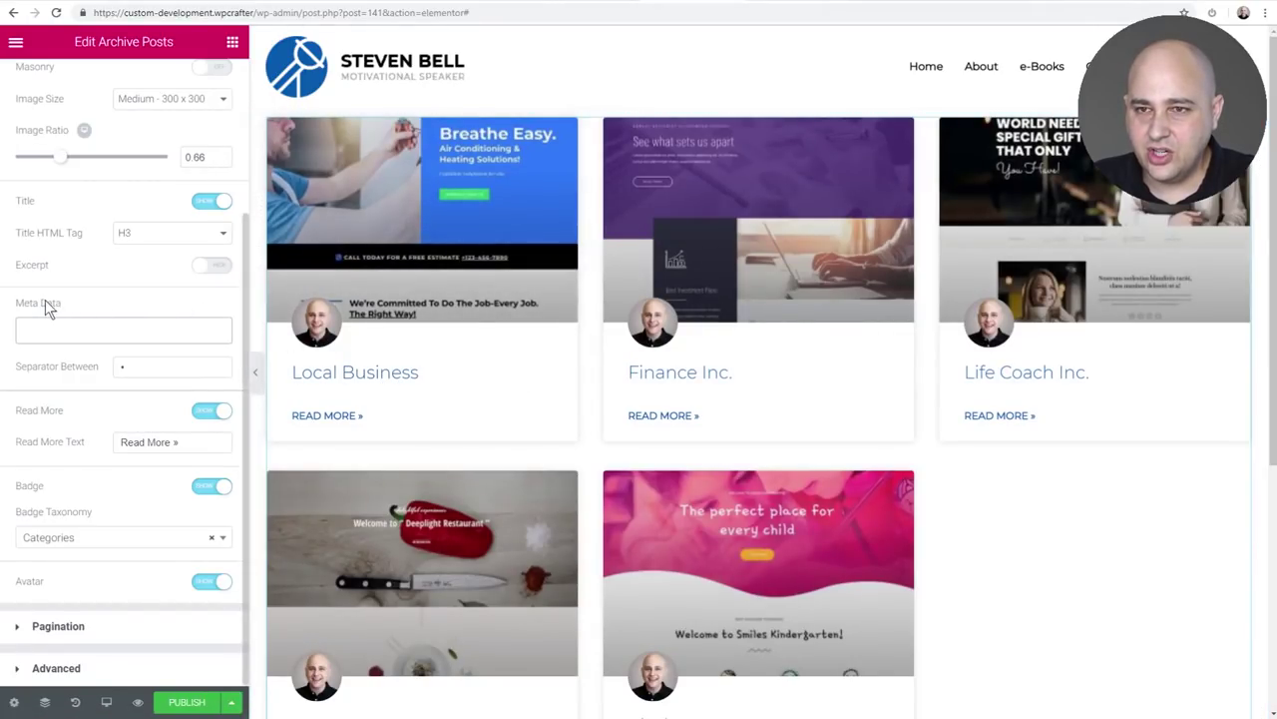
Step: Center the alignment of the content in the Archive Posts cards
scroll(49, 304, "up", 3)
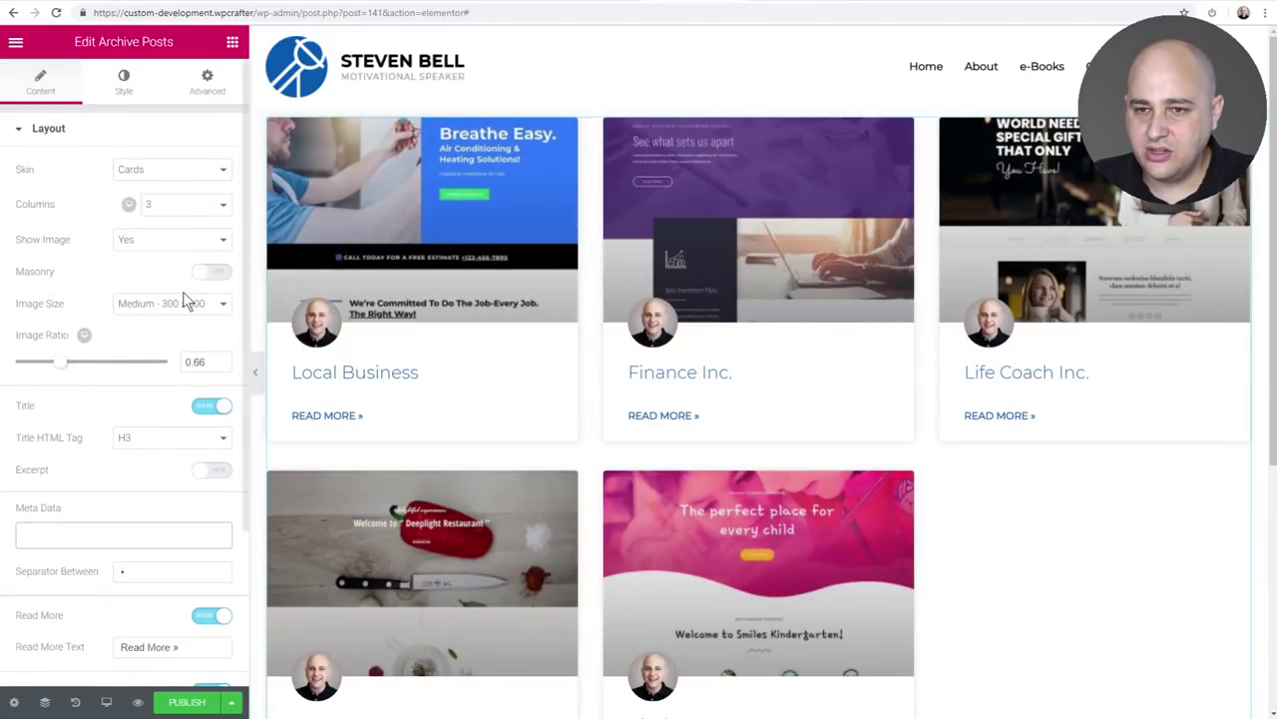
scroll(169, 303, "down", 3)
scroll(160, 300, "up", 3)
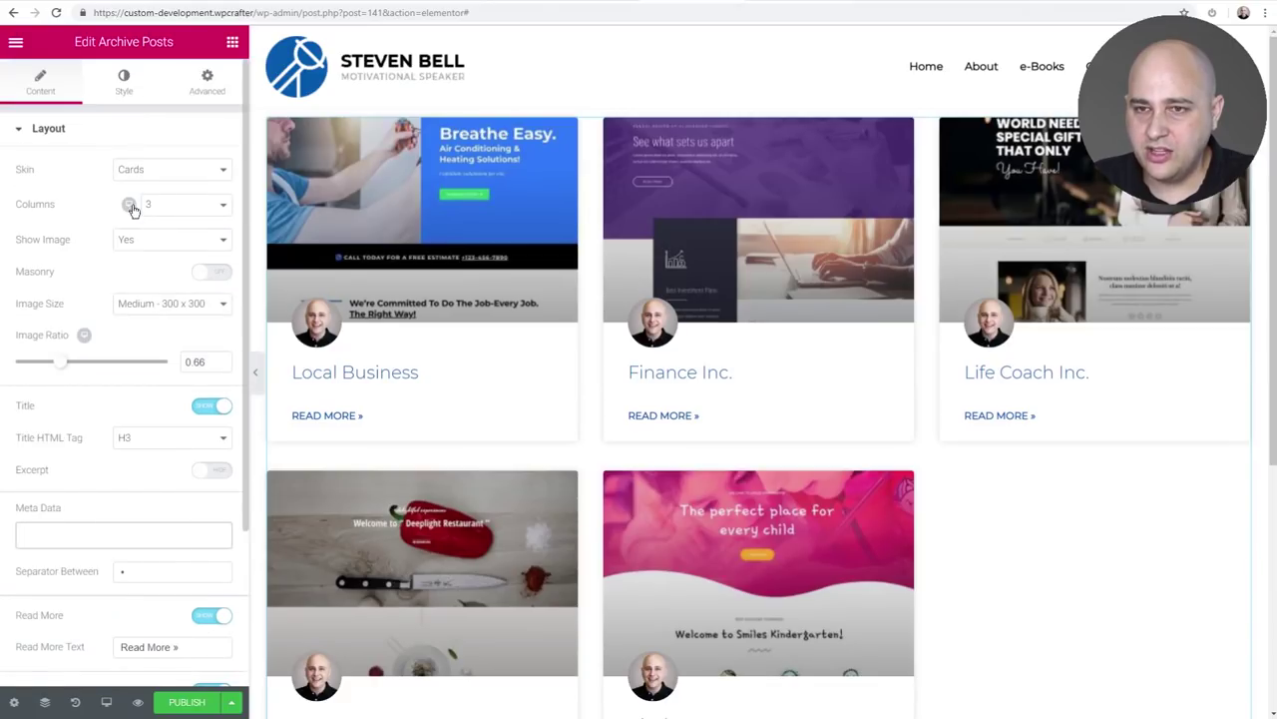
left_click(122, 84)
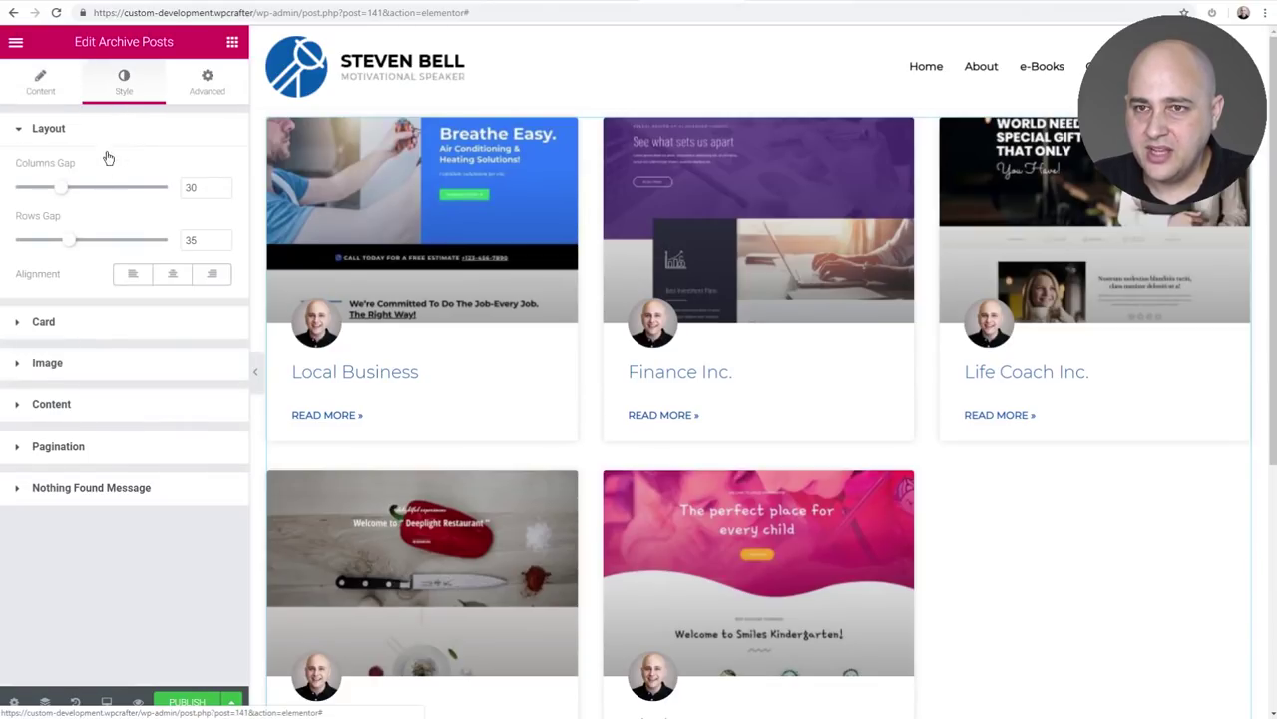
left_click(172, 275)
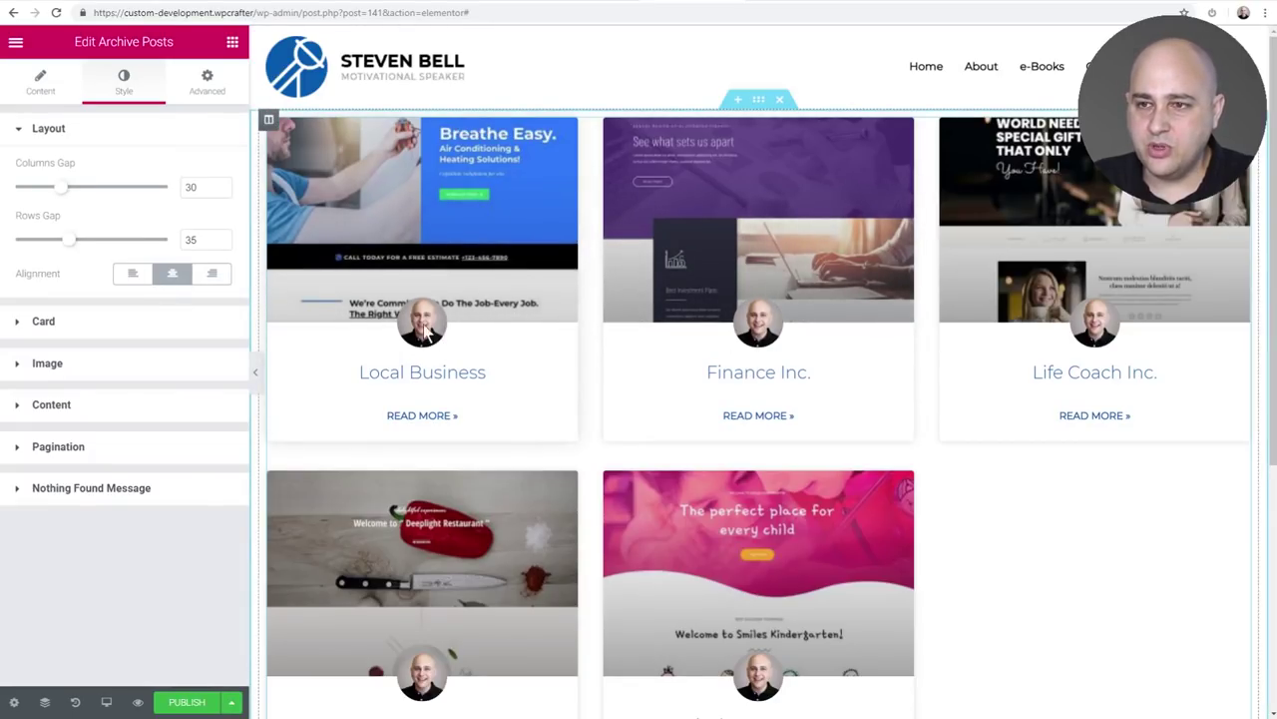
Step: Hide the author avatar on the Archive Posts cards
left_click(47, 98)
scroll(80, 259, "down", 3)
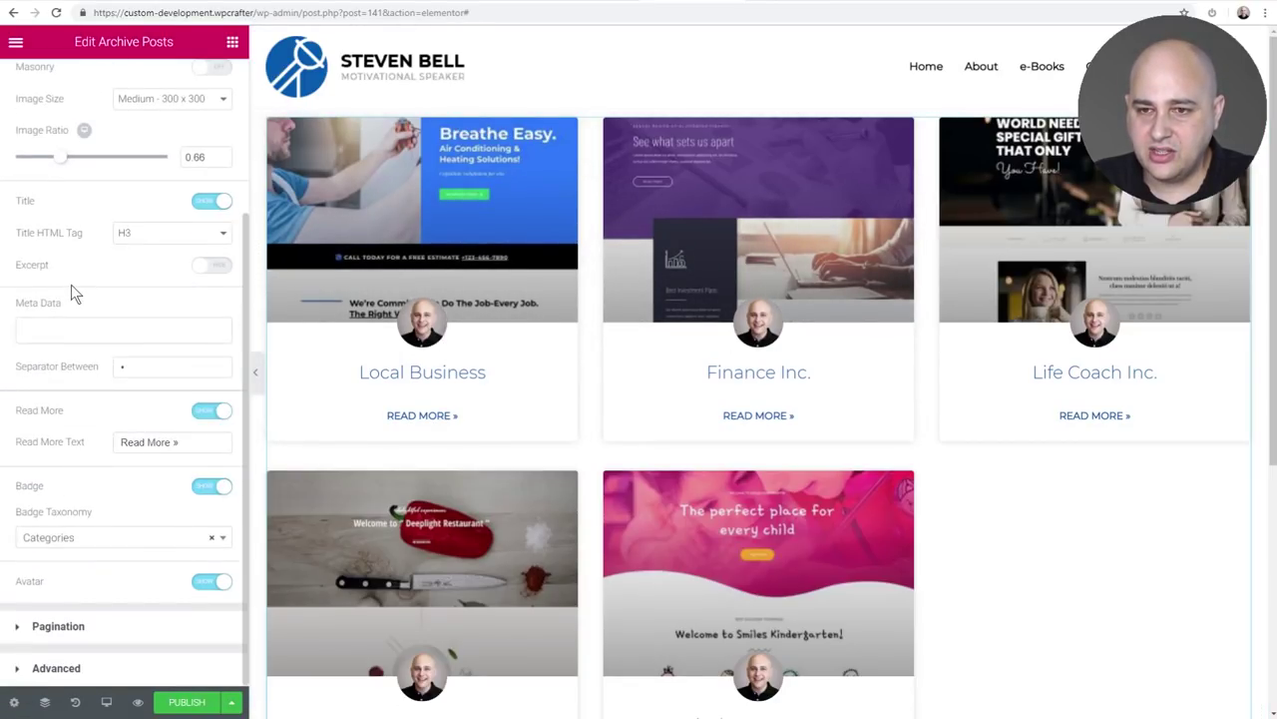
left_click(211, 582)
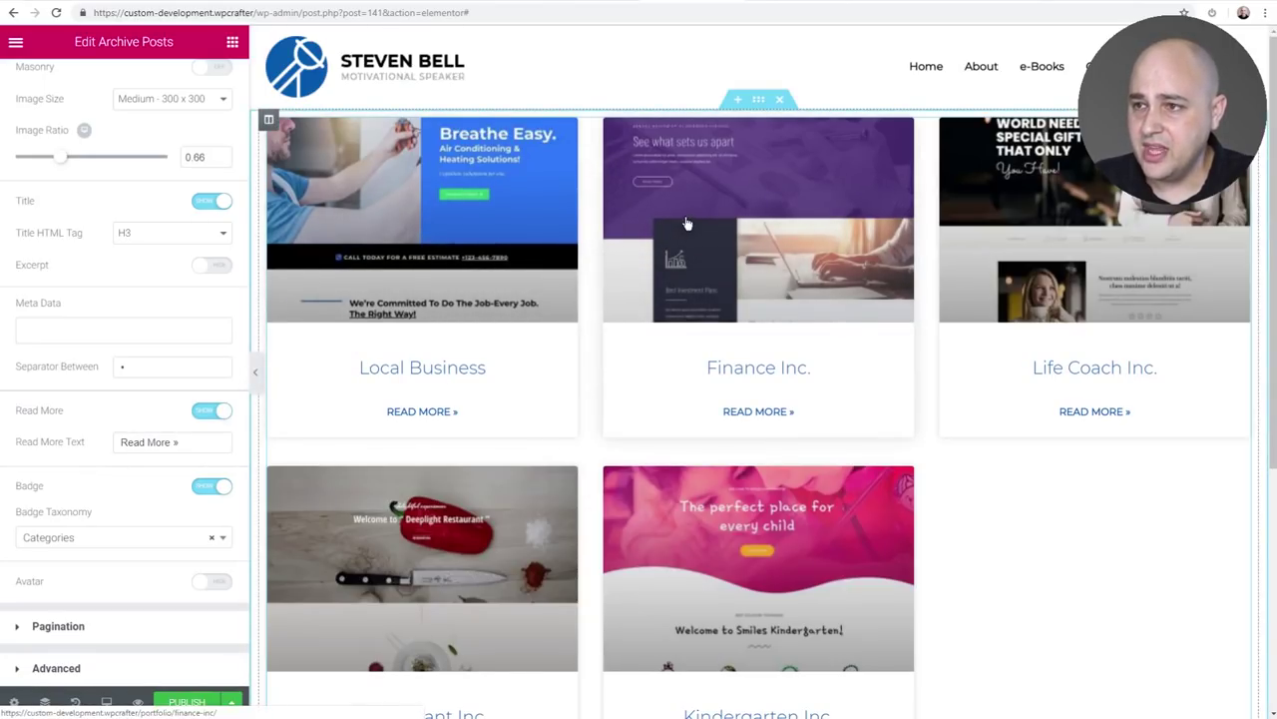
Step: Give the section holding the project cards a top and bottom margin of 50 px
scroll(760, 461, "down", 4)
scroll(761, 466, "up", 4)
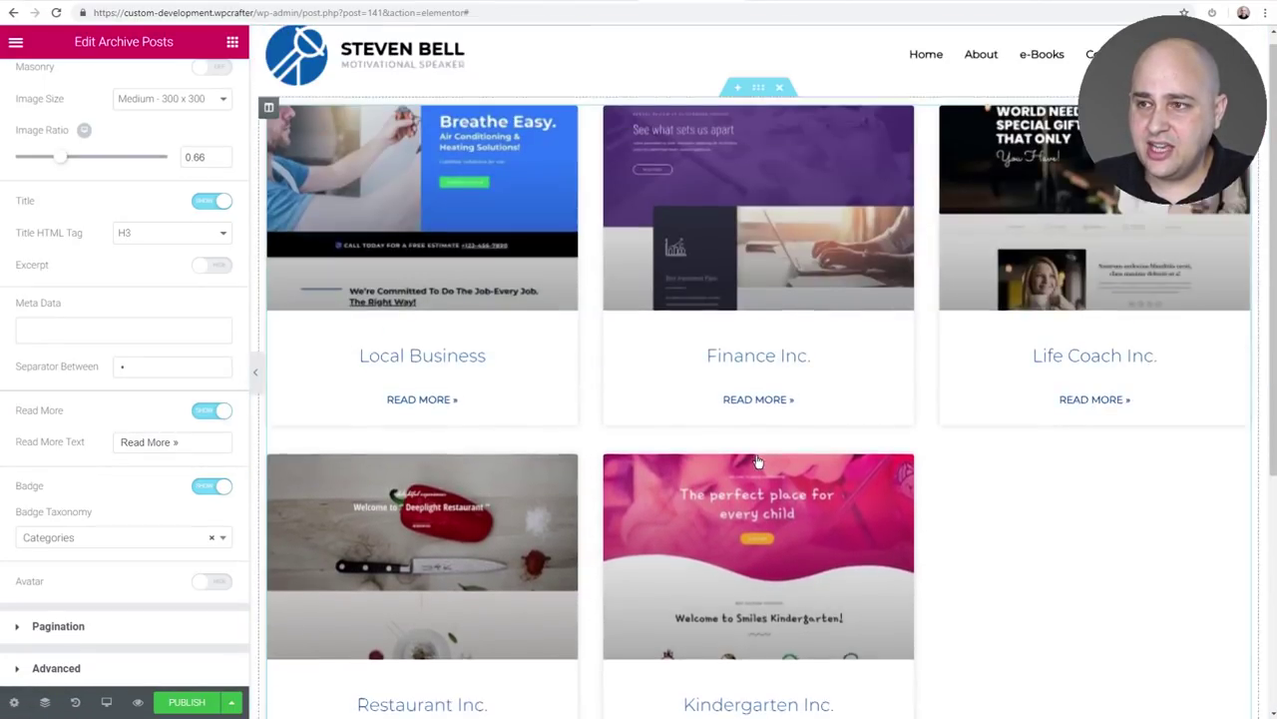
left_click(760, 101)
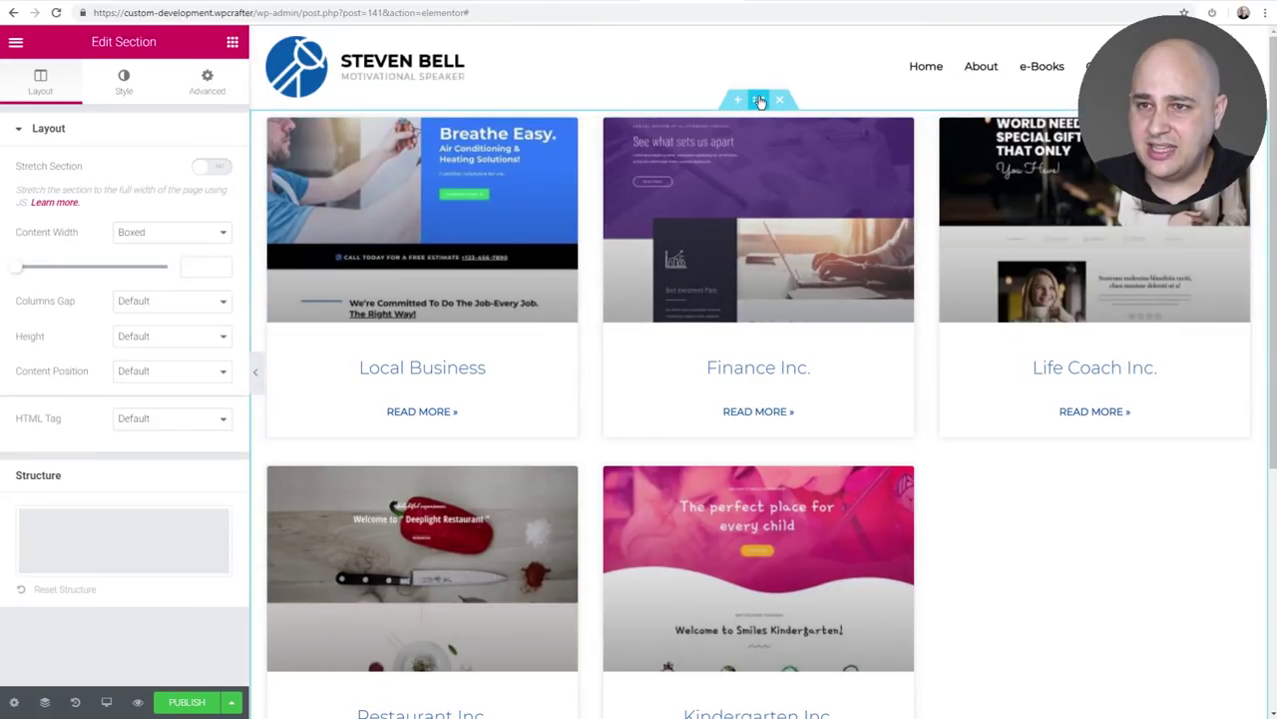
left_click(210, 88)
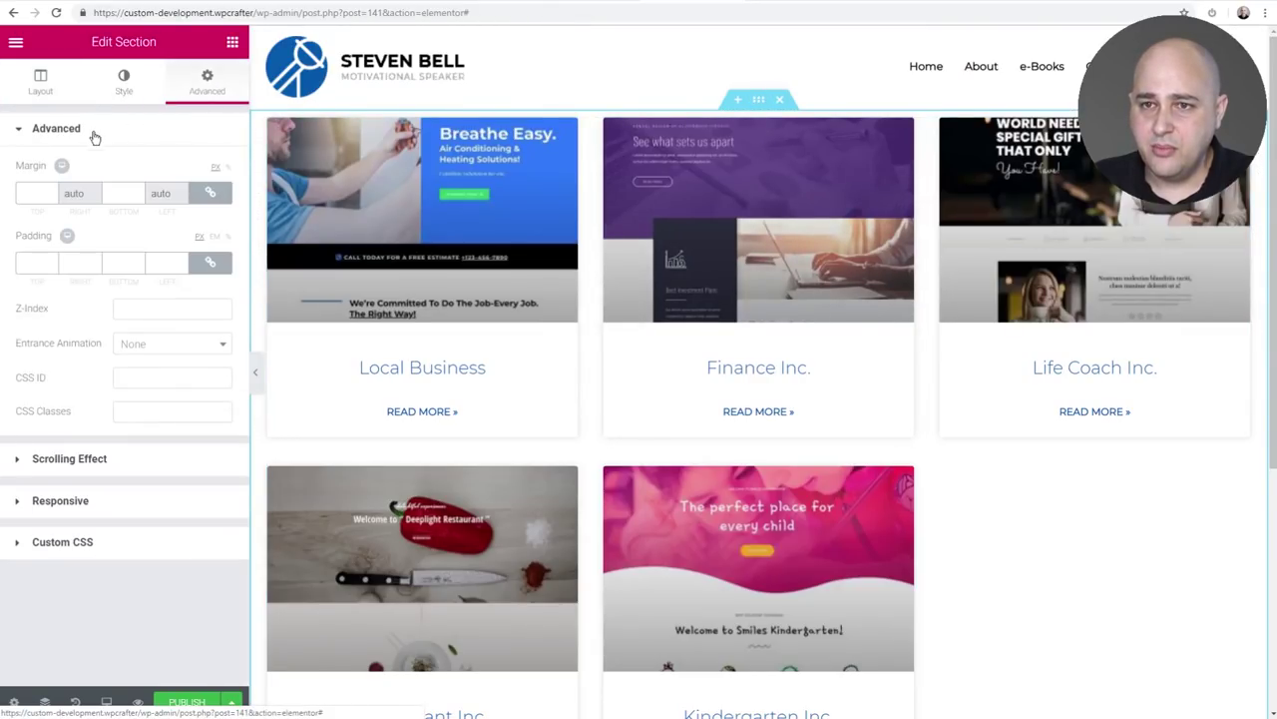
left_click(30, 190)
type("50")
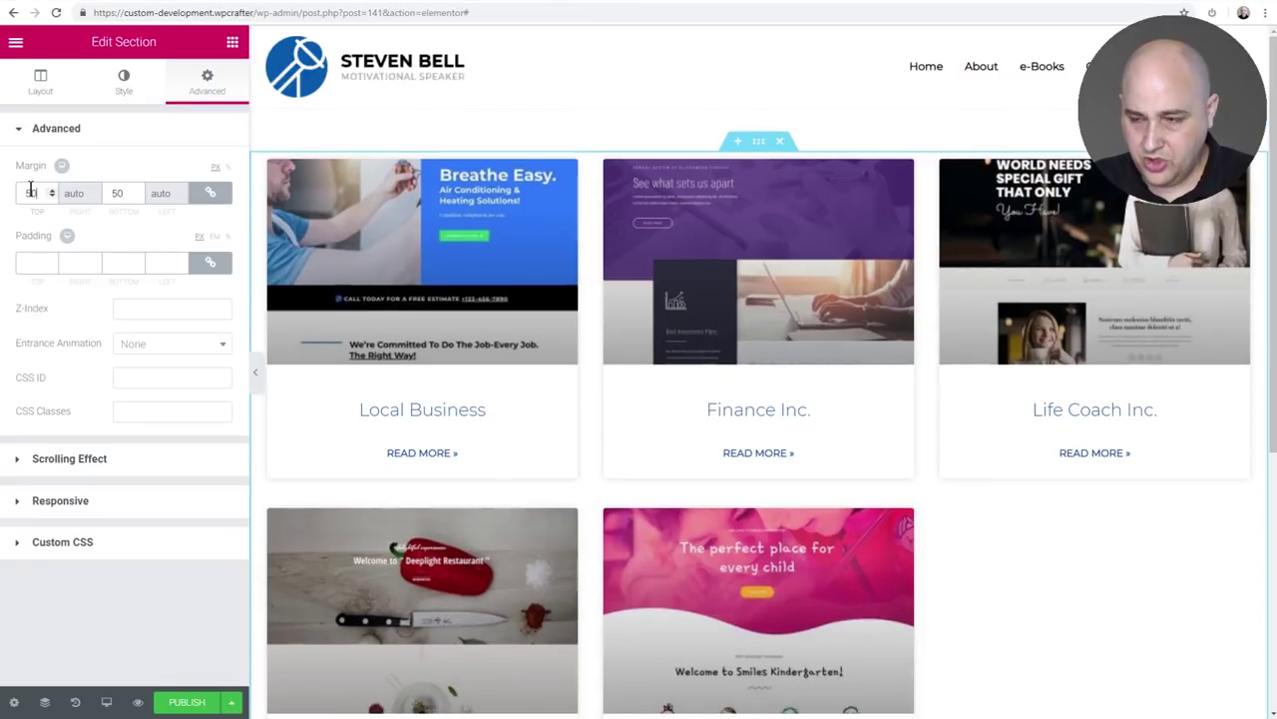
Step: Publish the archive template with a display condition that includes Portfolio Archive
left_click(195, 701)
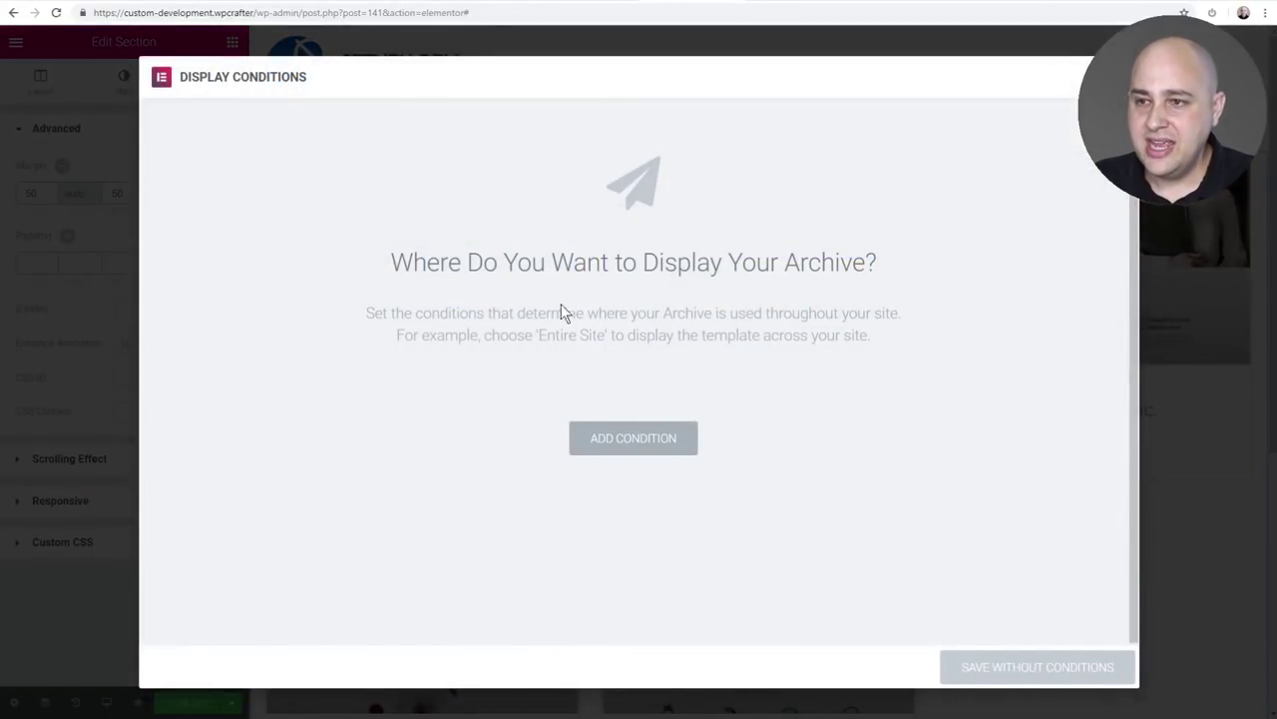
left_click(631, 447)
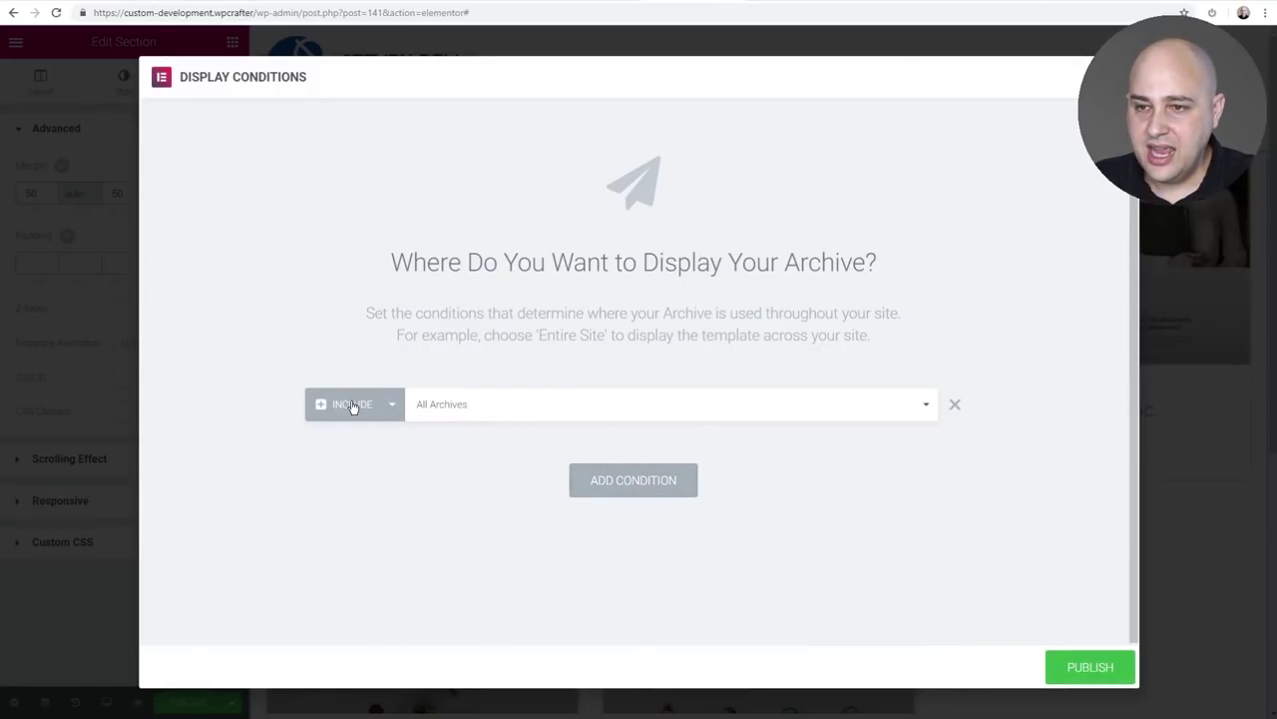
left_click(490, 409)
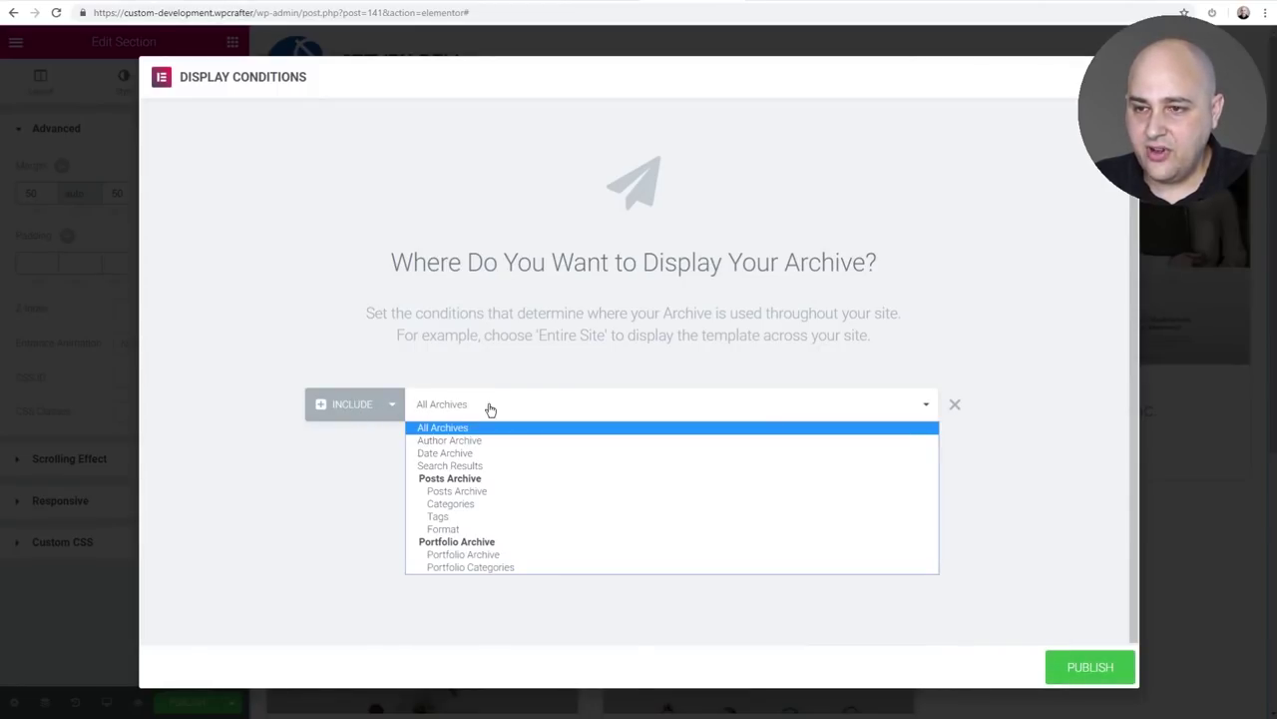
left_click(495, 555)
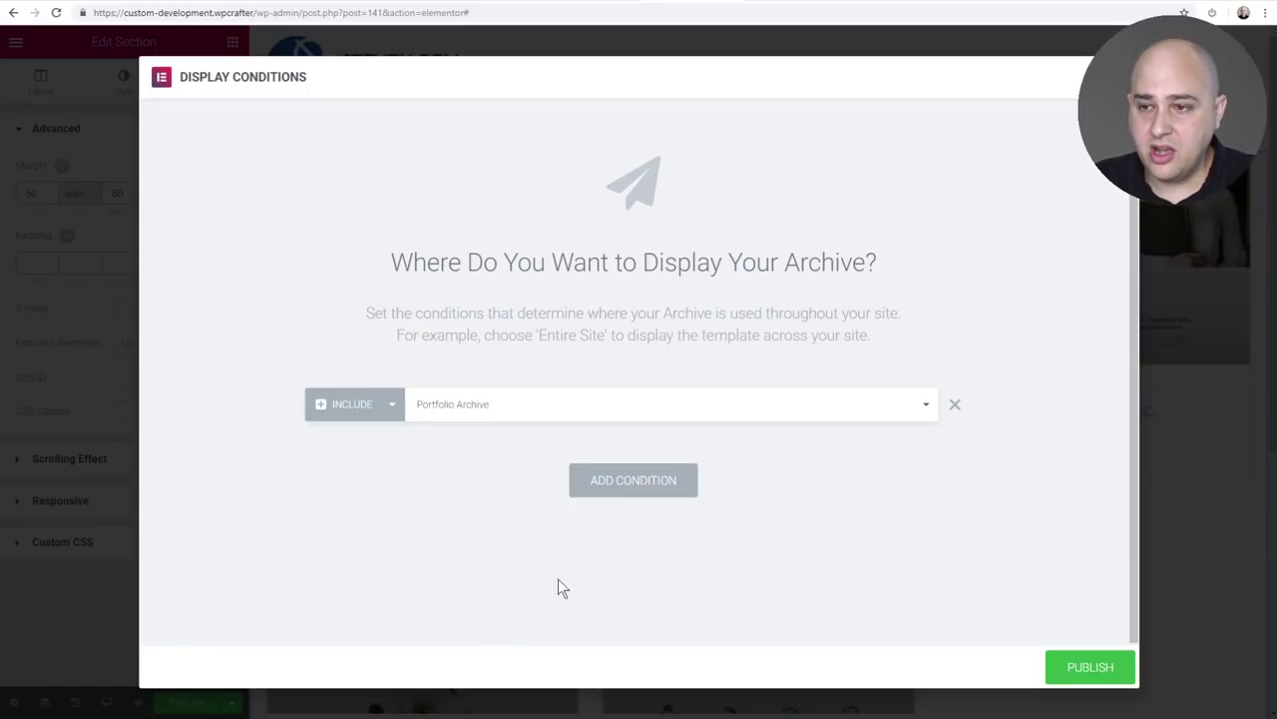
left_click(1084, 671)
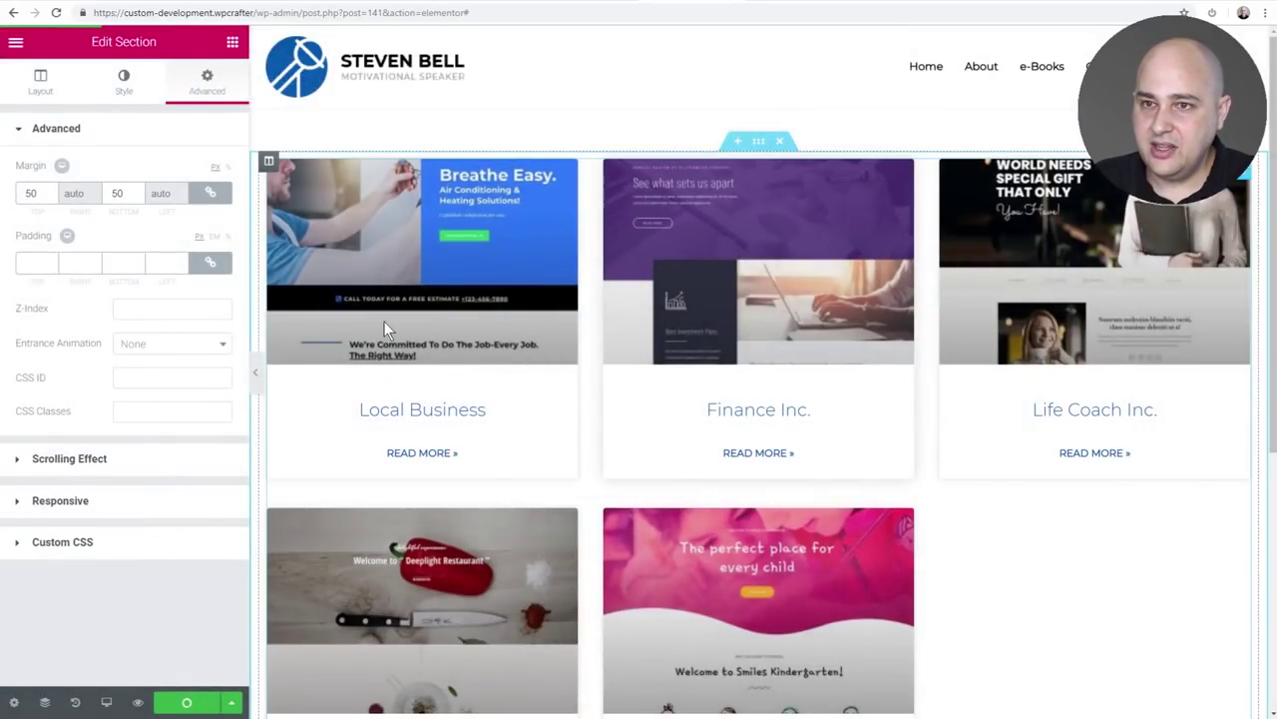
Step: Exit the template editor to the dashboard and view the site's live /portfolio/ archive page
left_click(15, 42)
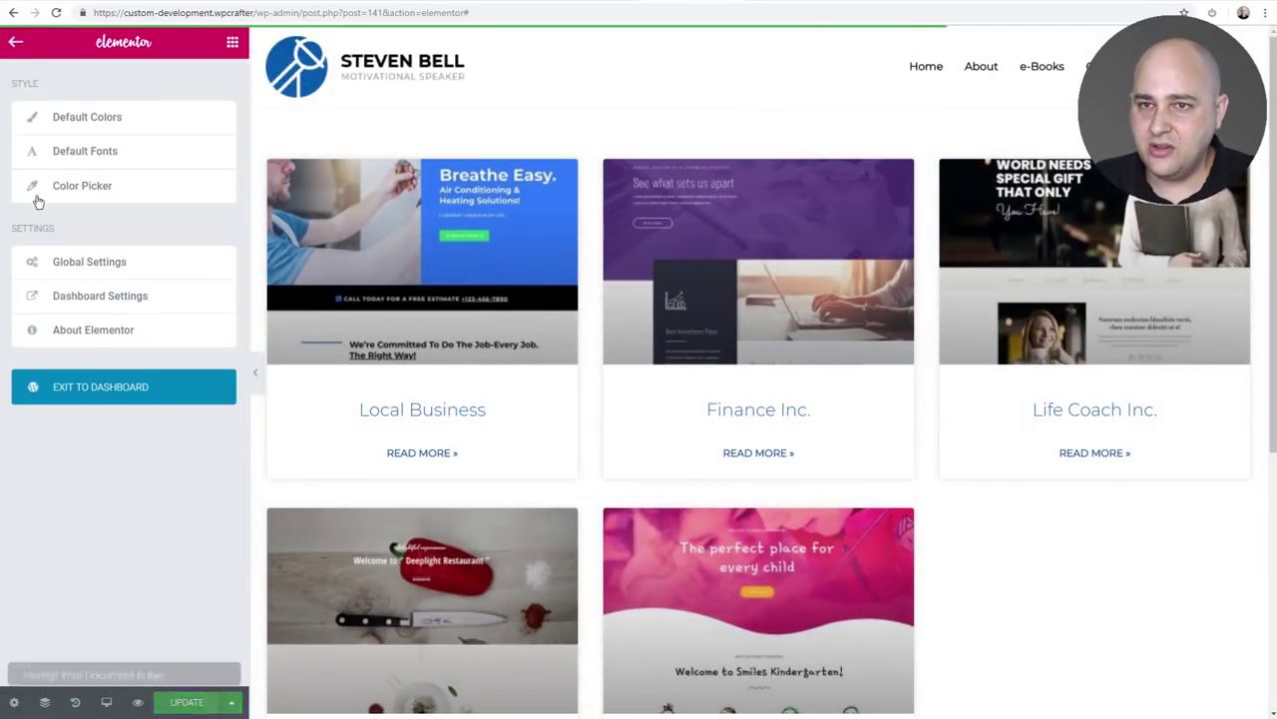
left_click(87, 387)
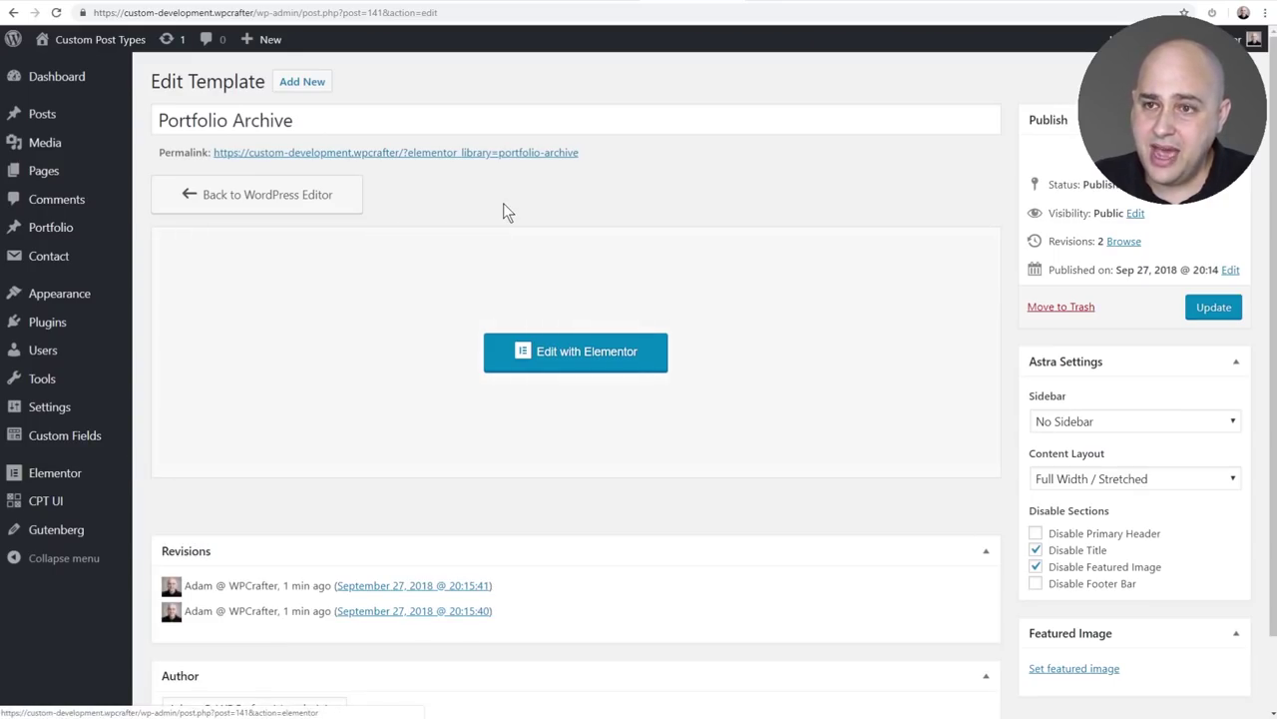
left_click(800, 2)
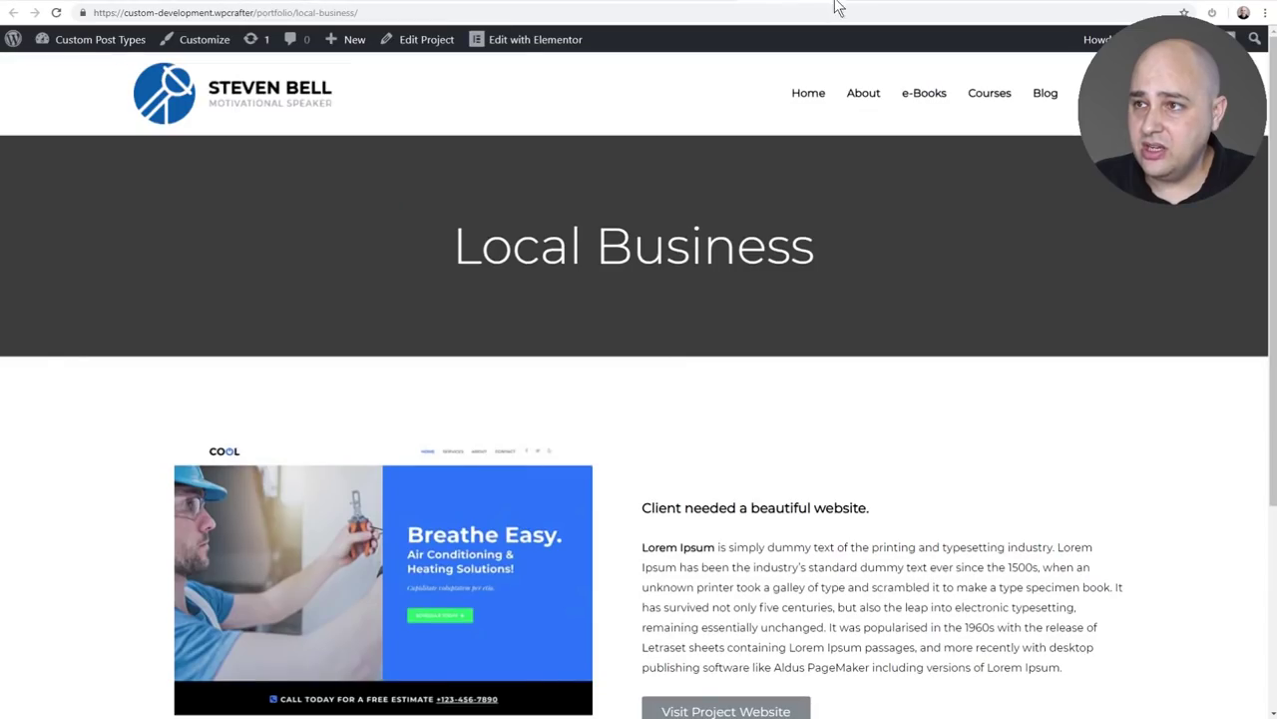
left_click(883, 2)
scroll(635, 456, "down", 8)
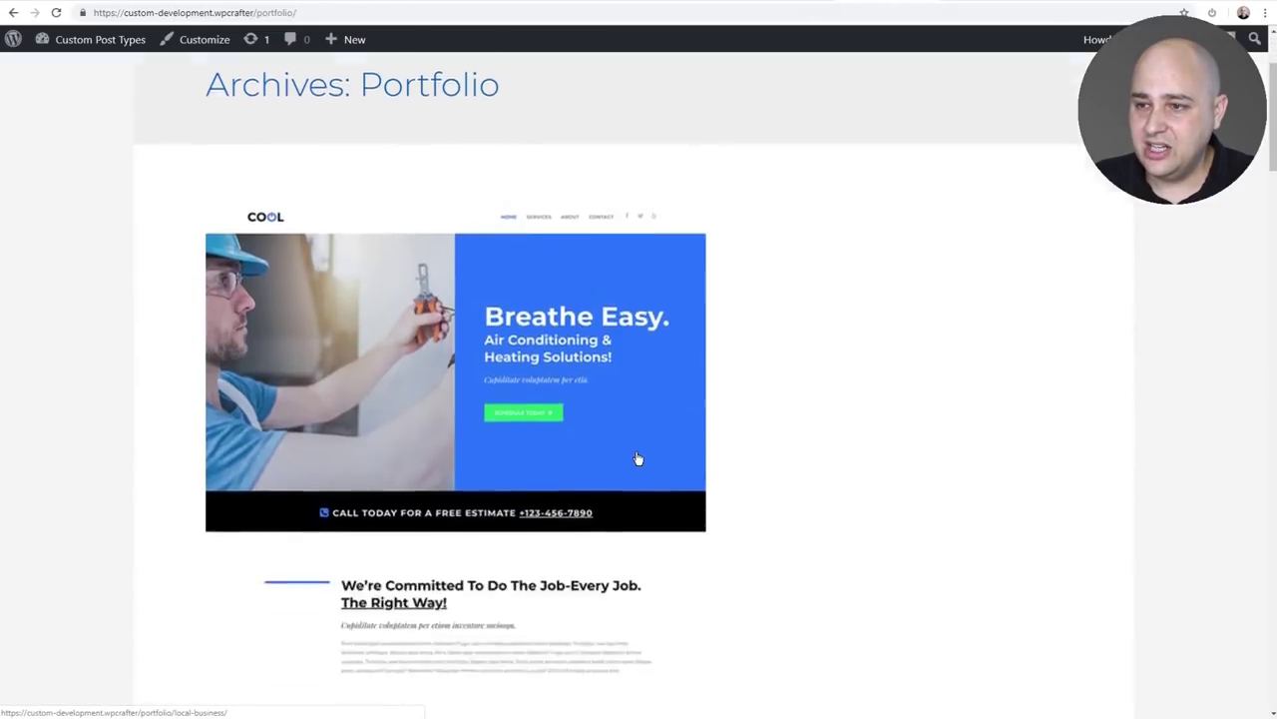
Step: Reload the live portfolio archive page and examine the full grid of project cards in the new archive template
scroll(635, 457, "up", 8)
scroll(638, 458, "up", 1)
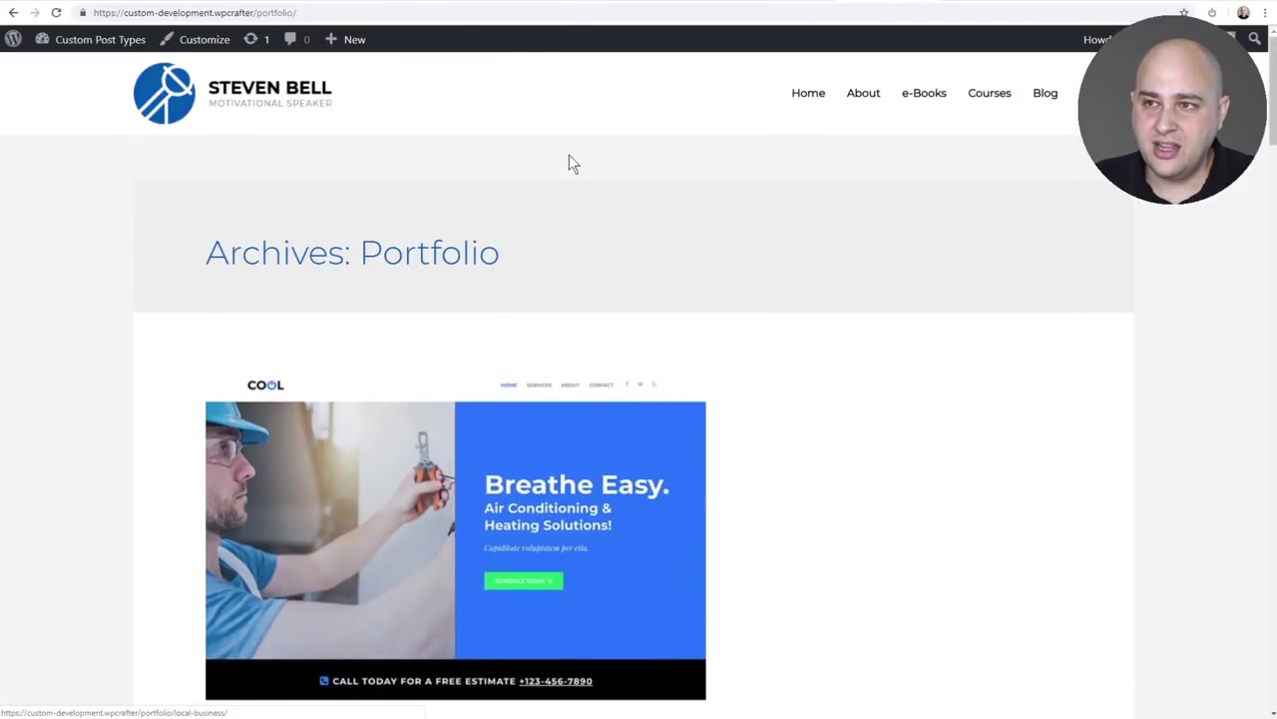
left_click(57, 13)
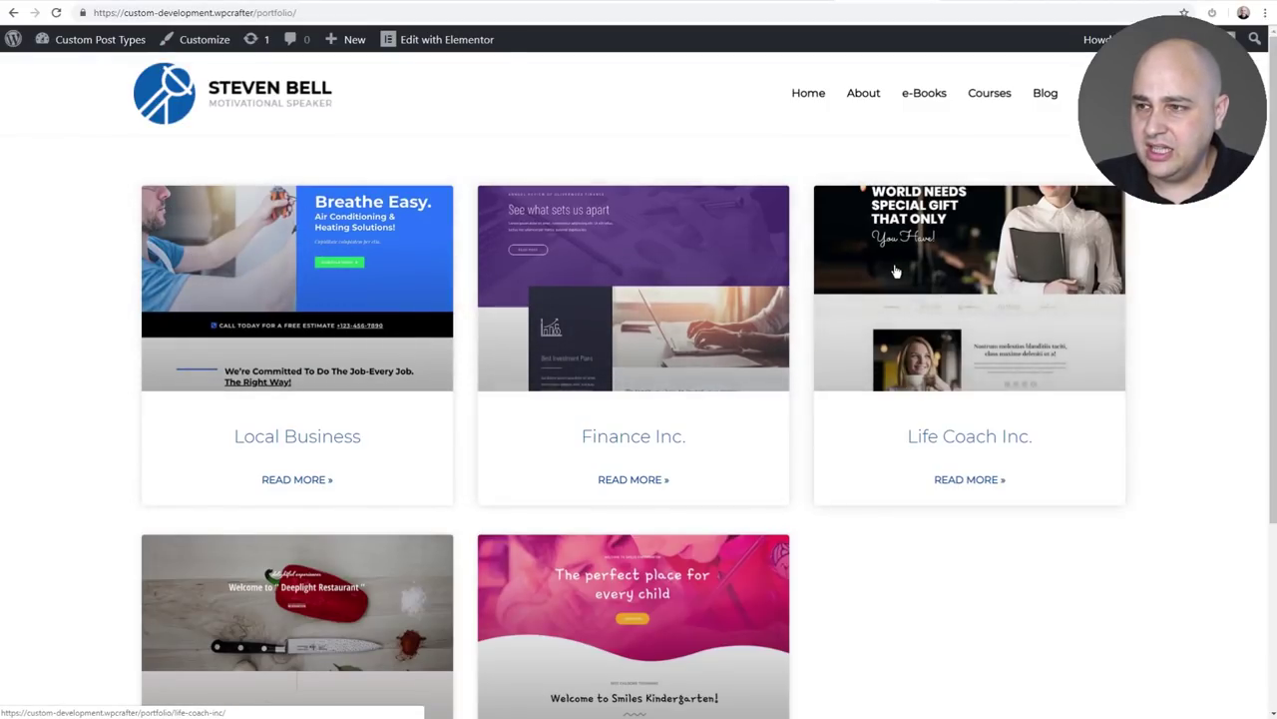
scroll(544, 309, "down", 3)
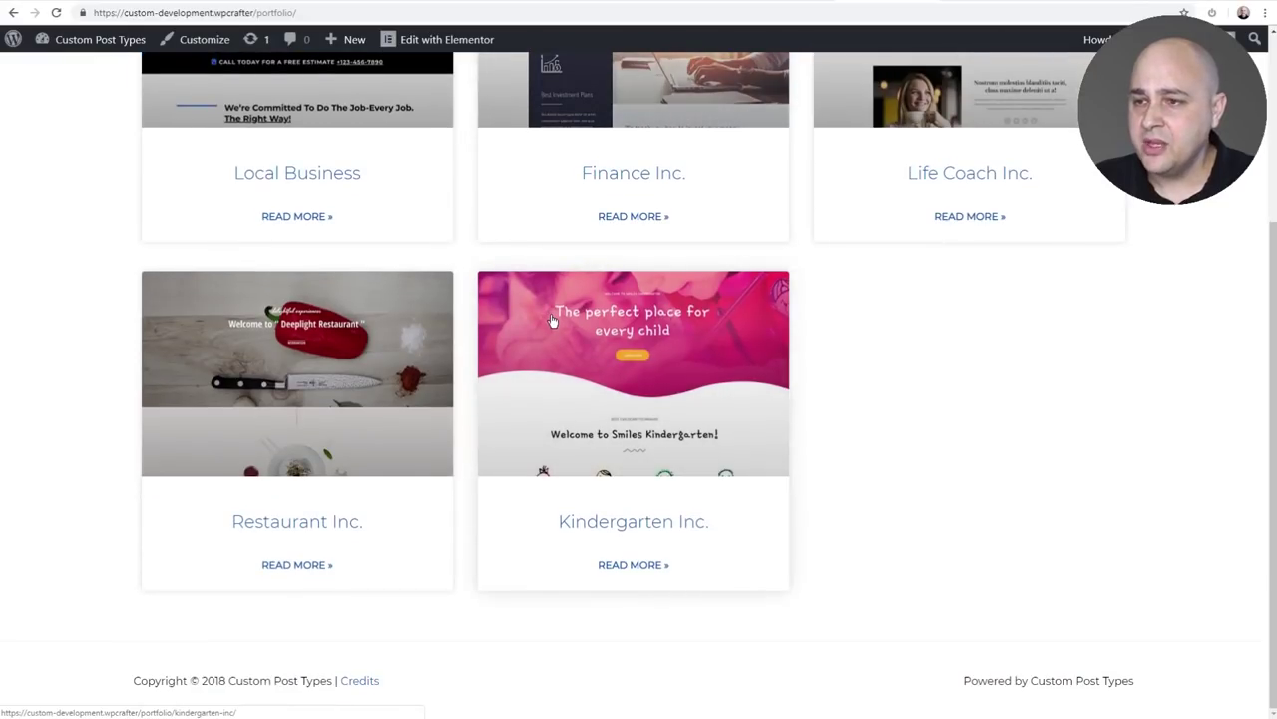
scroll(552, 319, "up", 3)
scroll(579, 314, "down", 3)
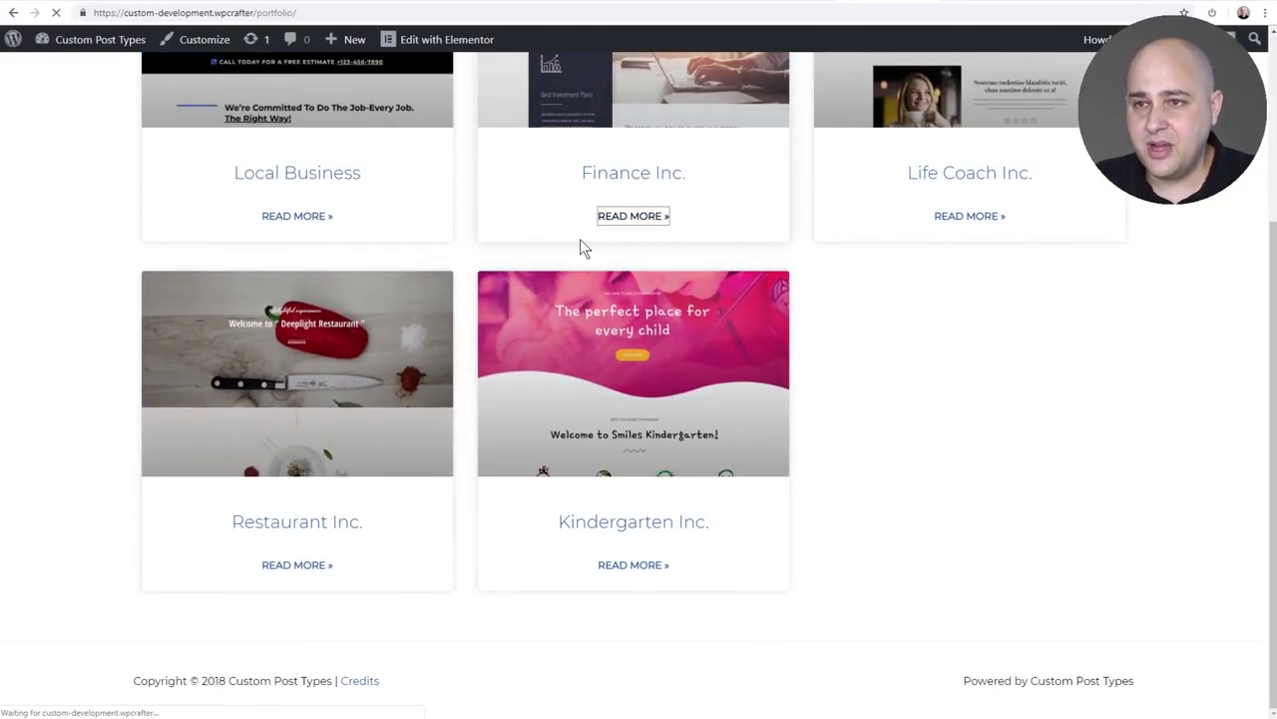
Step: Review the live Finance Inc. project page from its title to the footer, and switch to the Elementor website
scroll(583, 248, "down", 3)
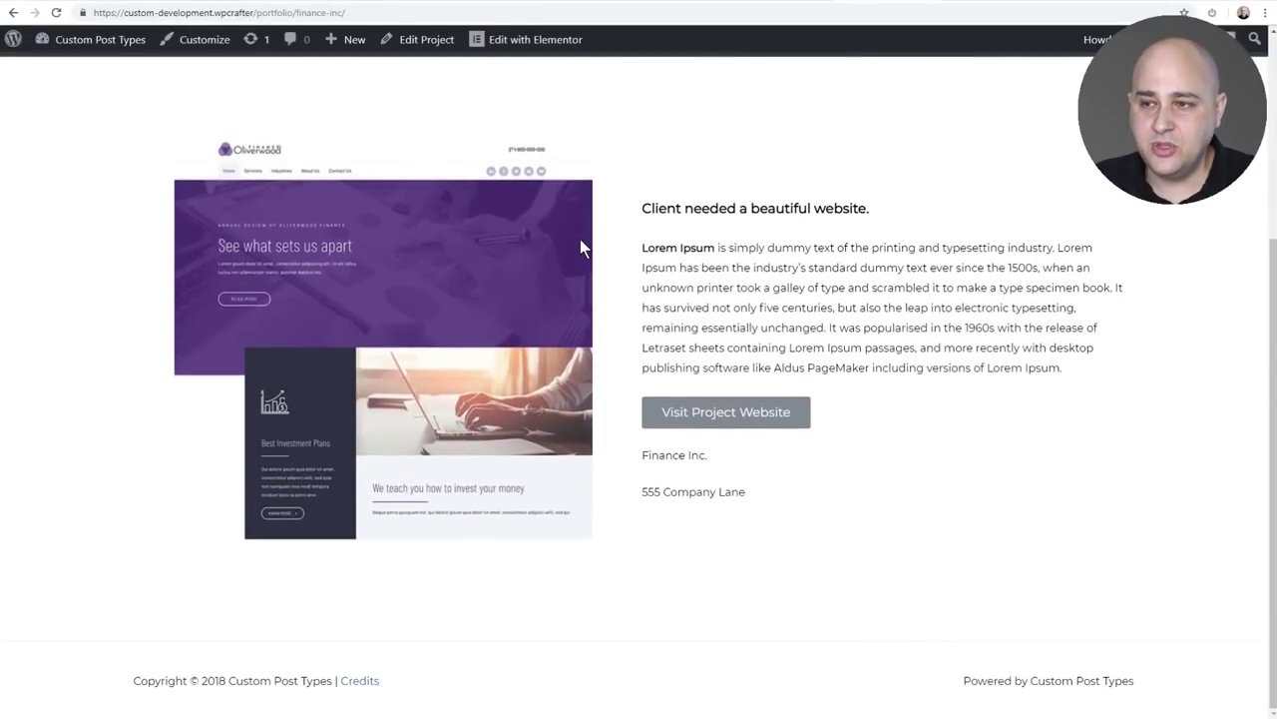
scroll(583, 249, "up", 3)
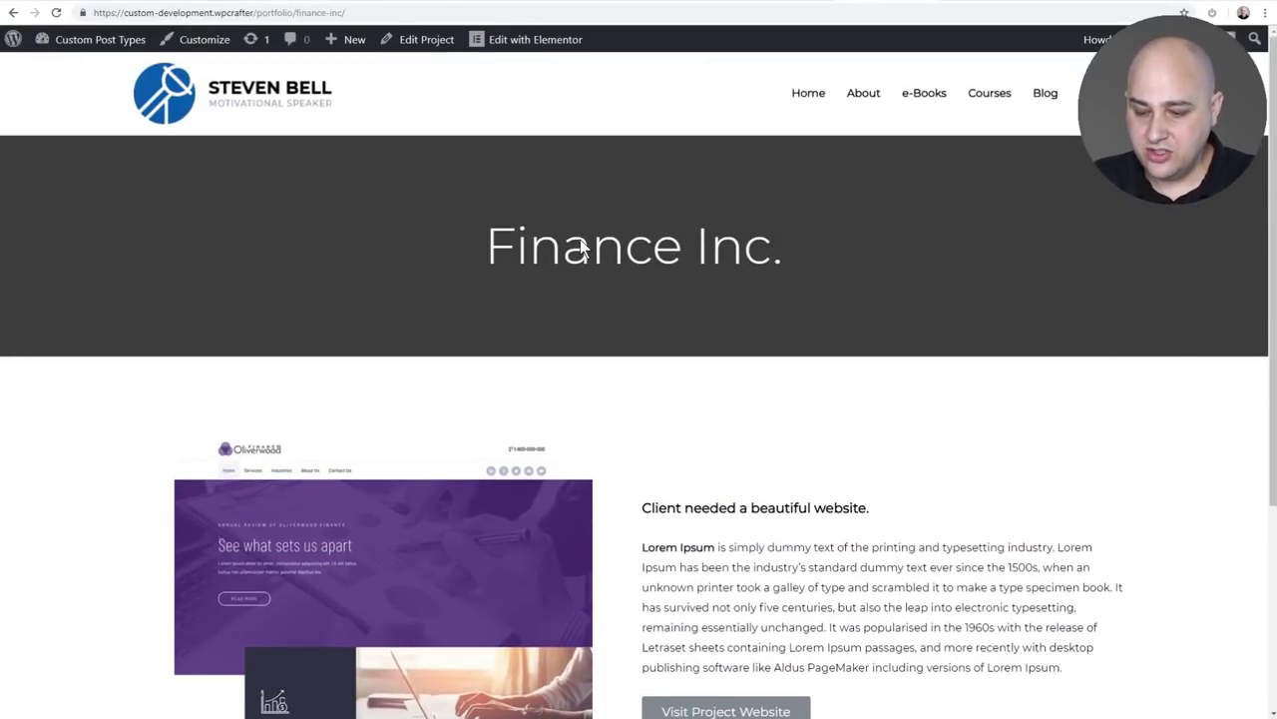
left_click(586, 3)
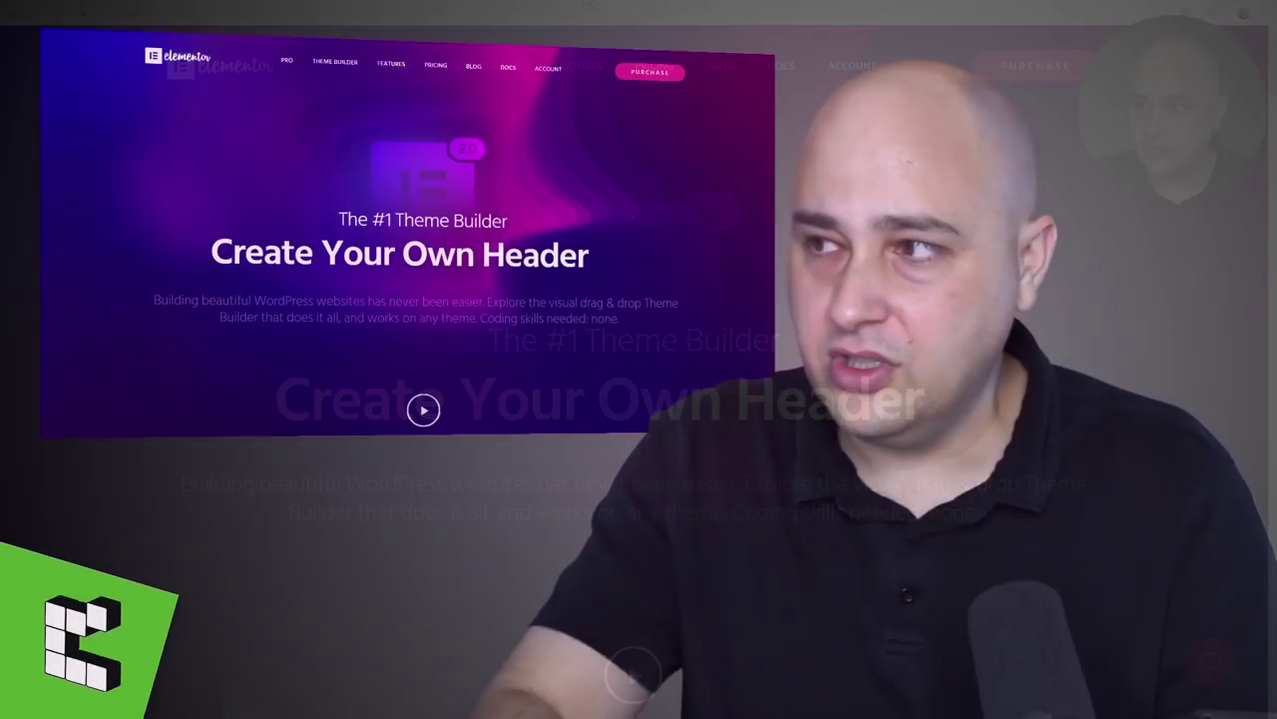